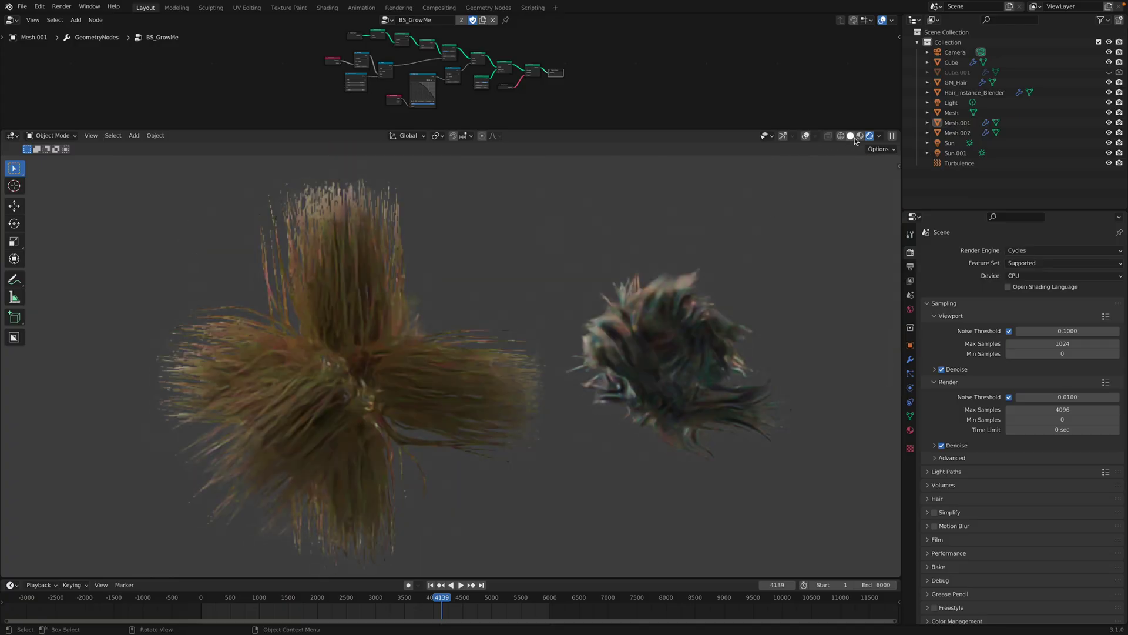
Show the clumps in Material Preview, then play and stop the growth animation from an early frame.
left_click(852, 137)
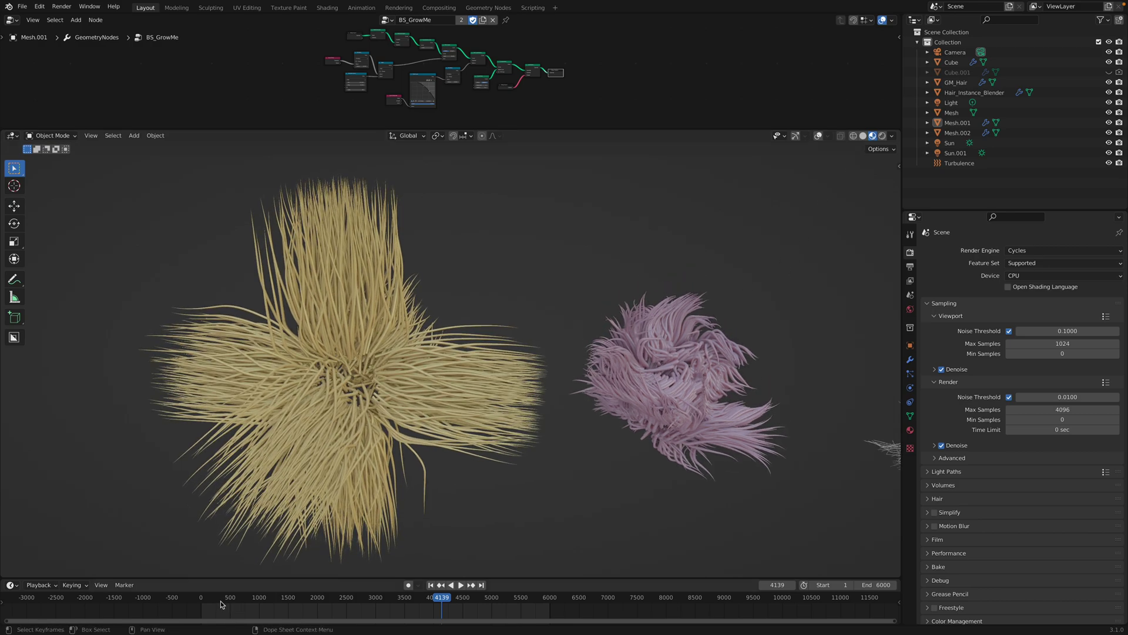
left_click(205, 599)
key("space")
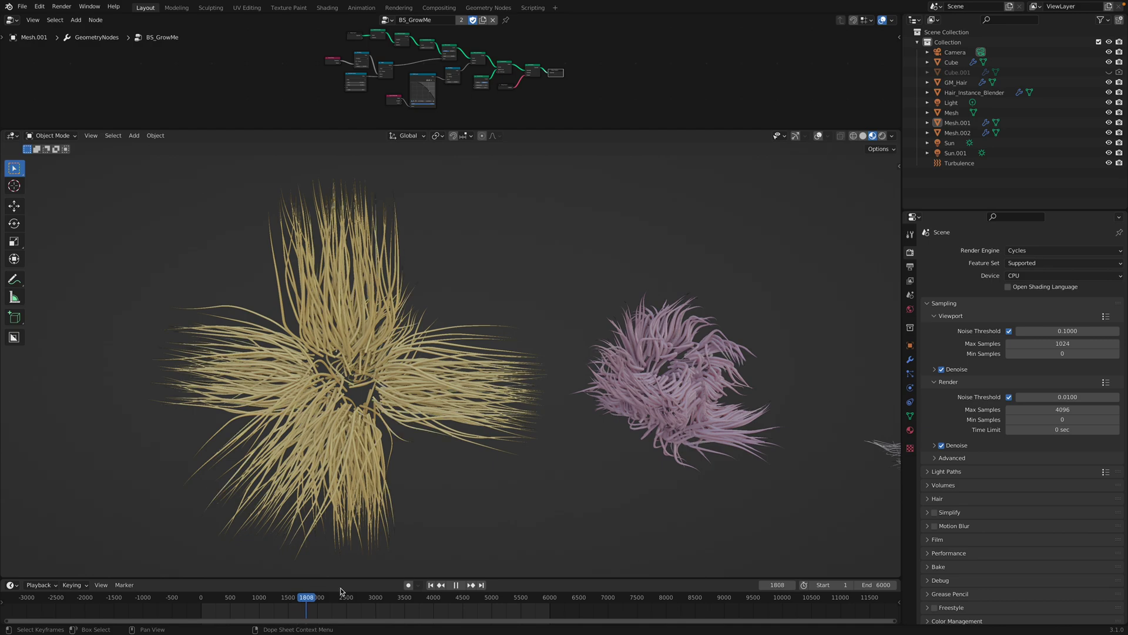
key("space")
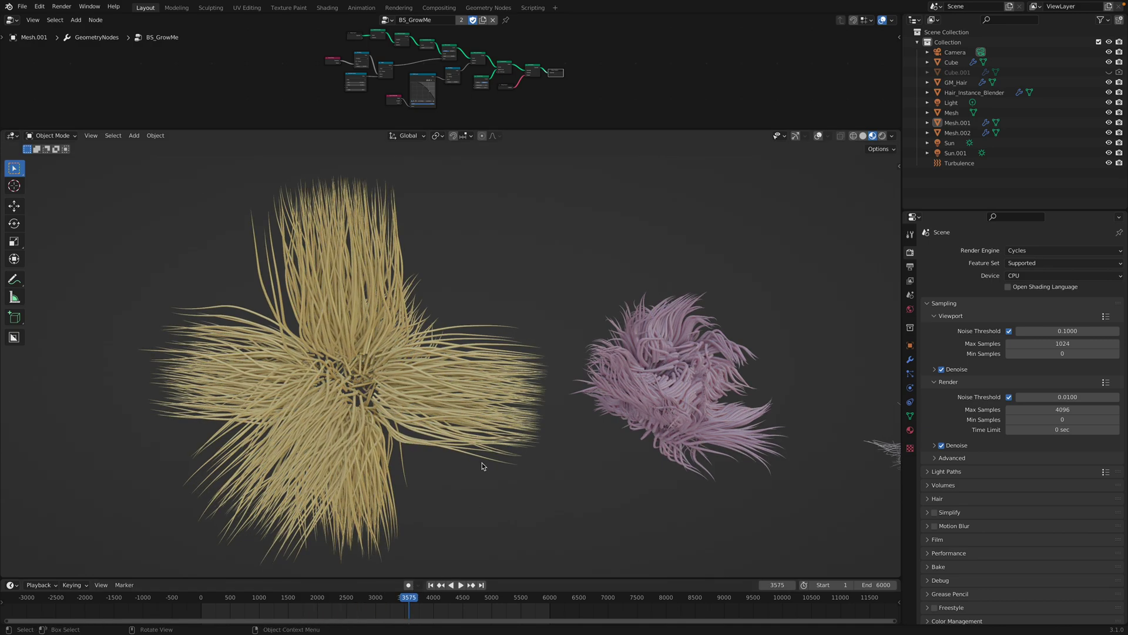
Enable gizmos and overlays, open the pink clump's modifiers, and hide BS_GrowMe in the viewport.
left_click(796, 135)
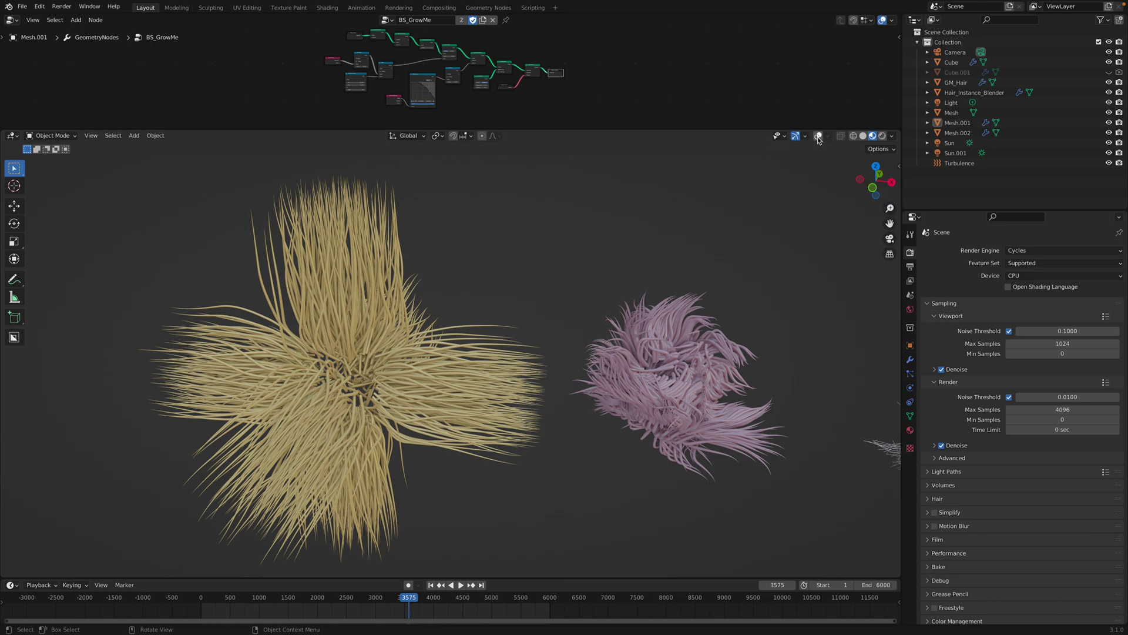
left_click(710, 346)
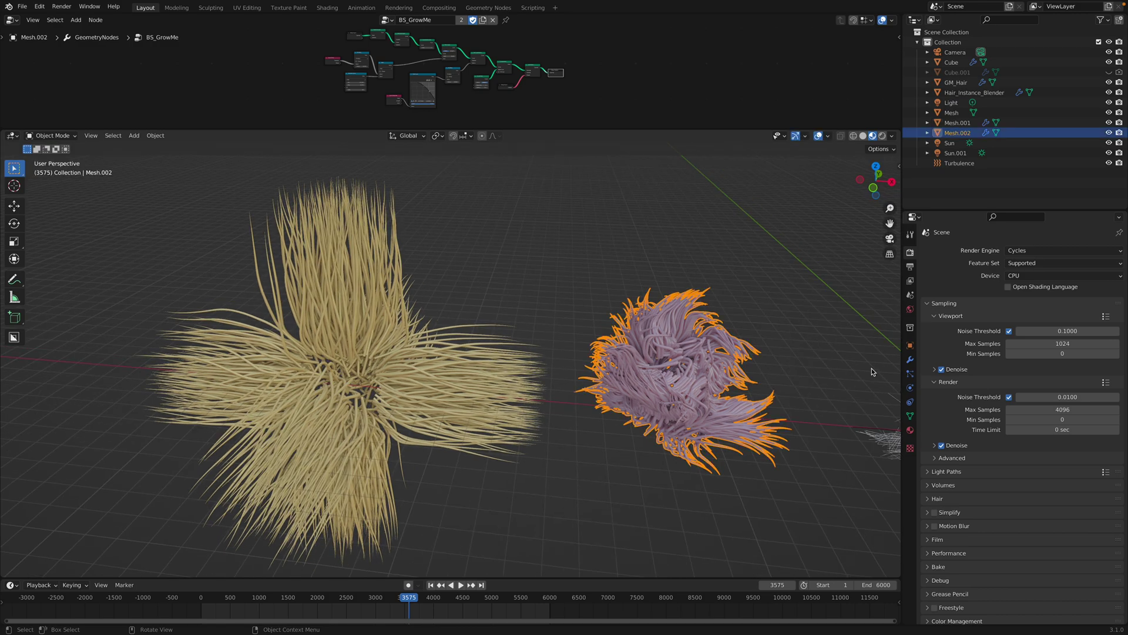
left_click(912, 361)
left_click(1073, 267)
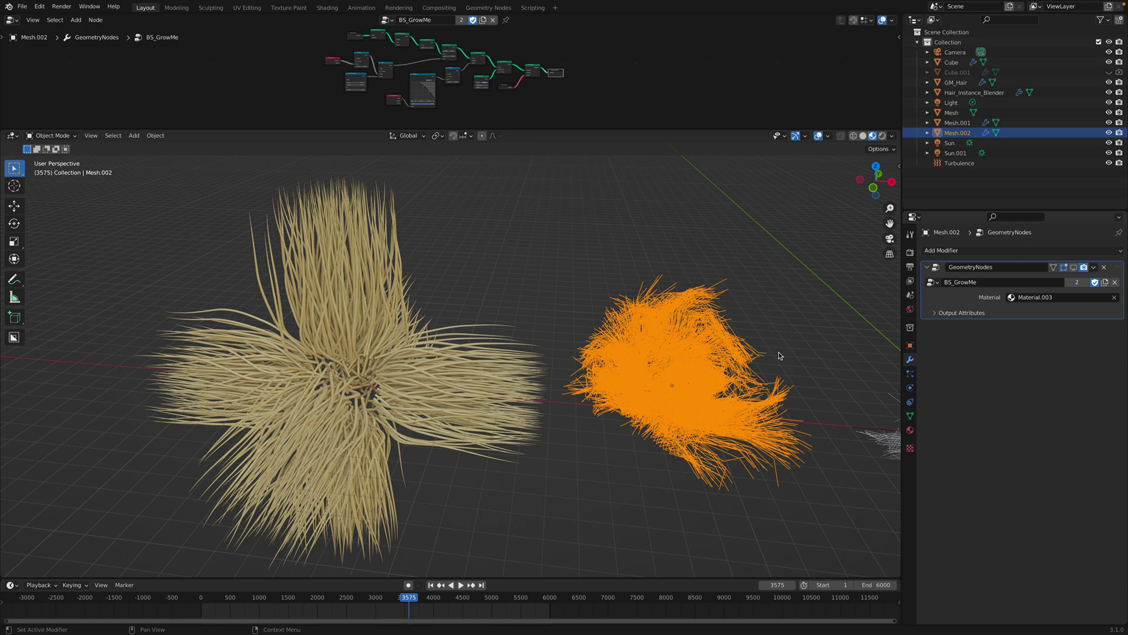
Re-show BS_GrowMe on the pink clump and briefly play the growth animation.
left_click(714, 330)
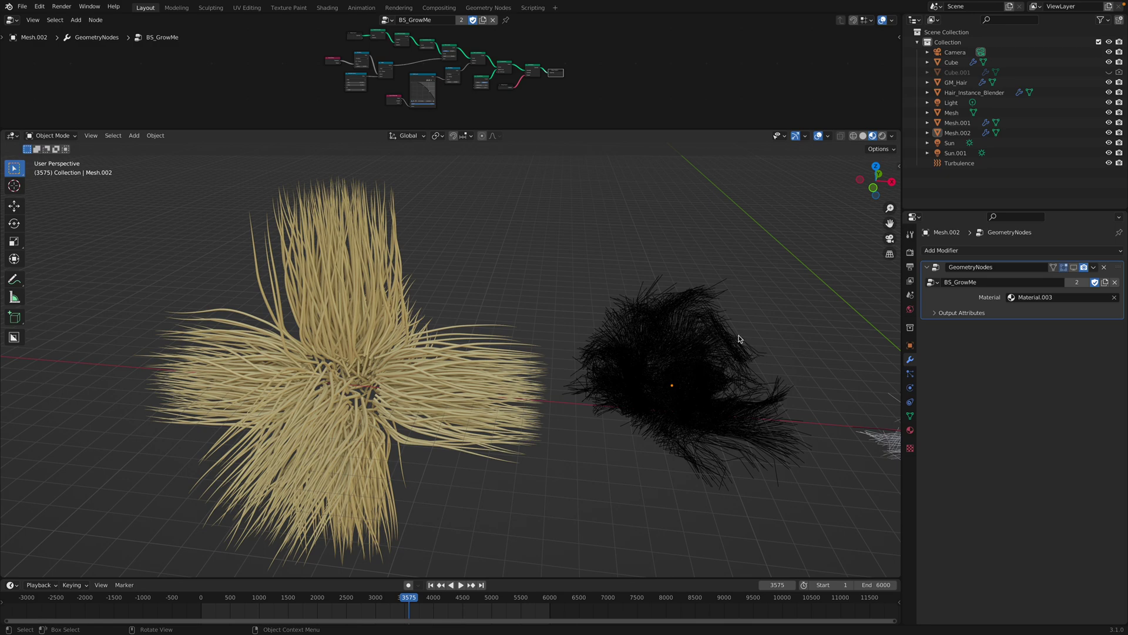
left_click(718, 334)
left_click(1072, 266)
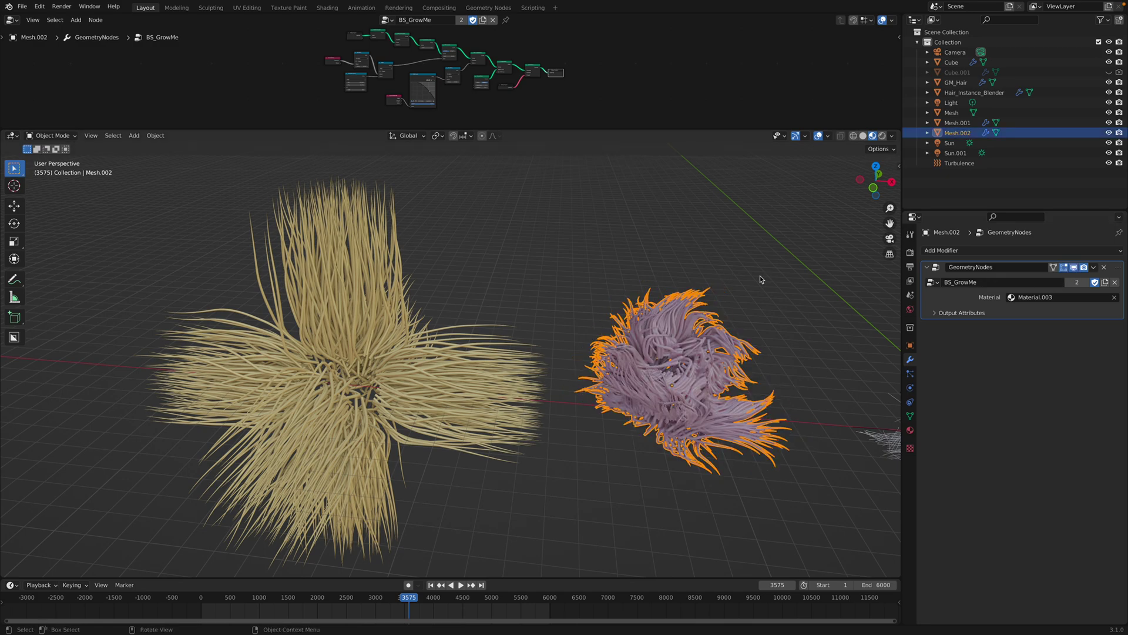
left_click(760, 279)
key("space")
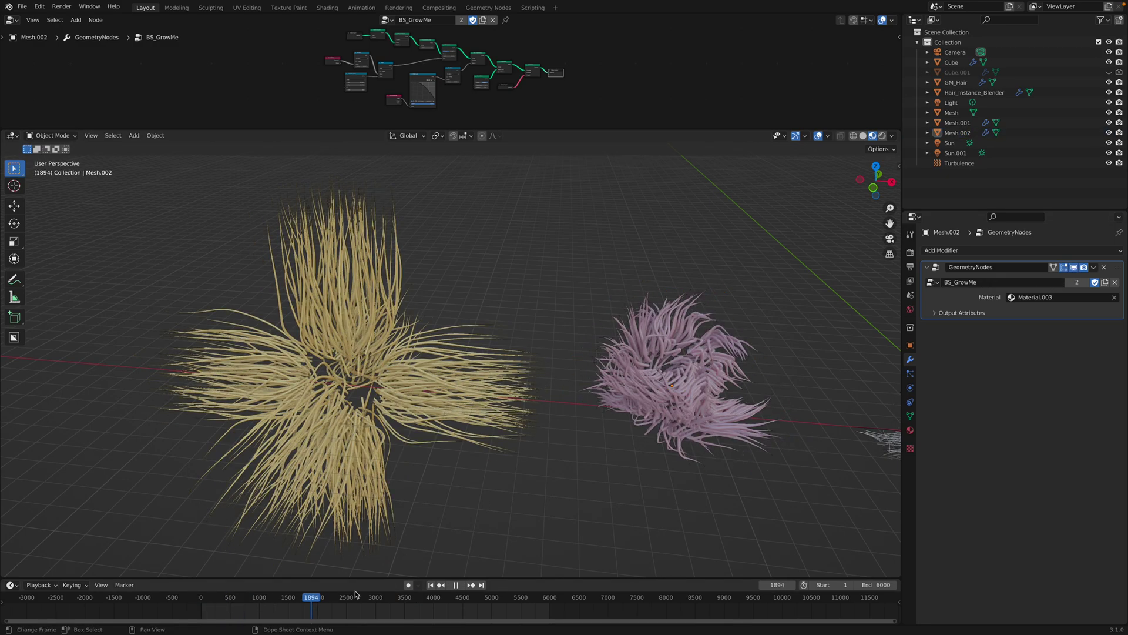
key("space")
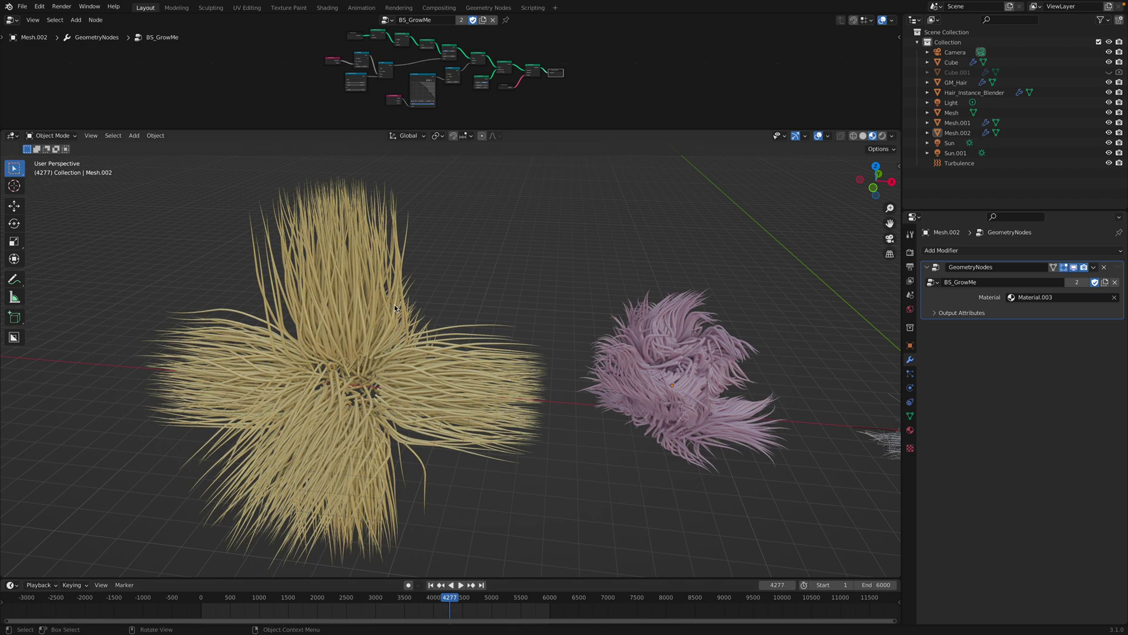
Select and deselect the yellow cross-shaped clump Mesh.001.
left_click(394, 304)
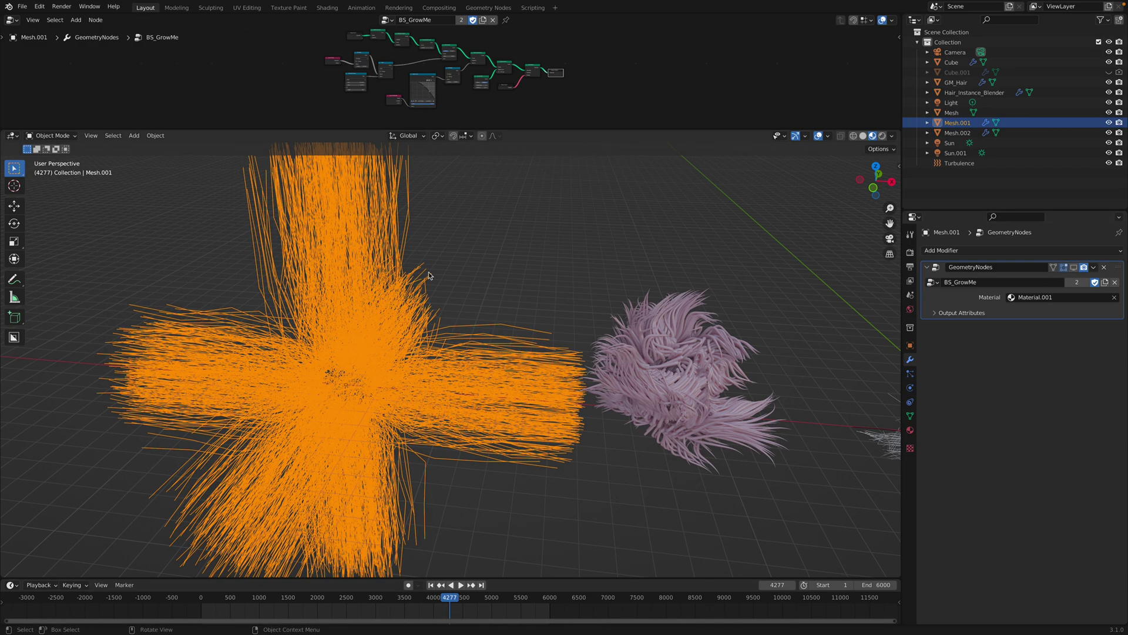
left_click(416, 306)
left_click(529, 286)
left_click(513, 297)
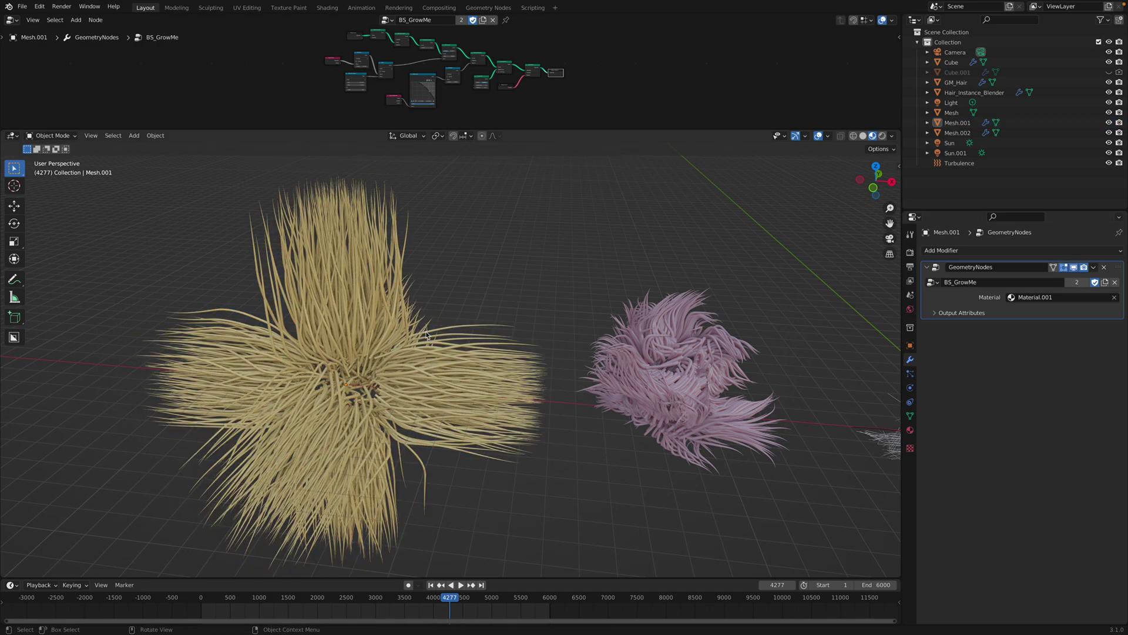
Replay growth from an early frame and scrub the timeline forward past frame 2622.
left_click(213, 601)
key("space")
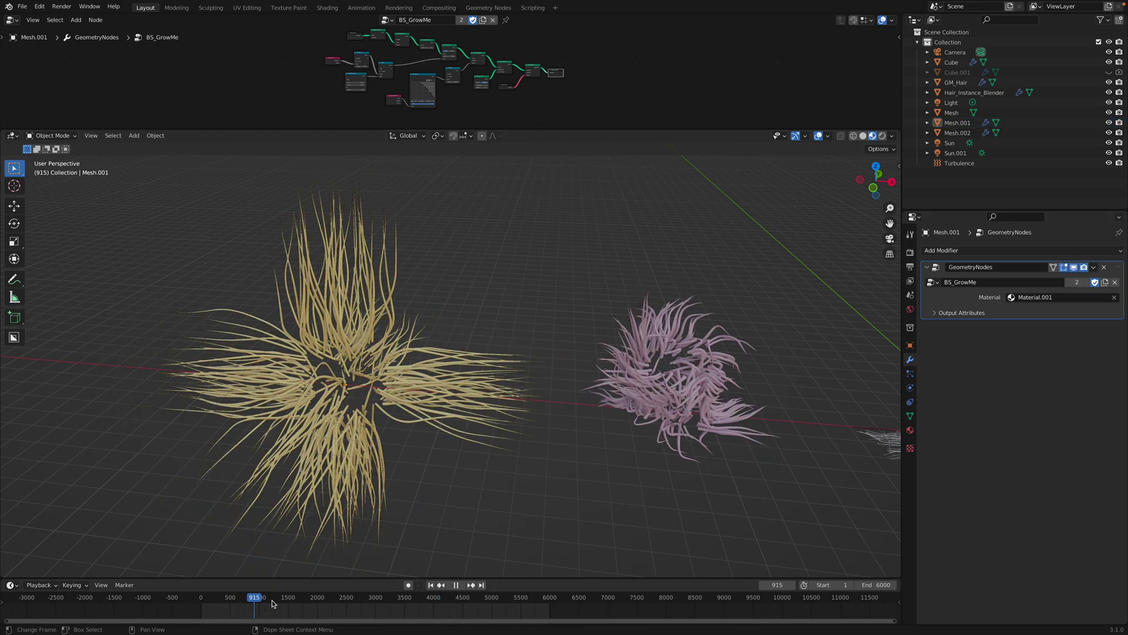
left_click(213, 603)
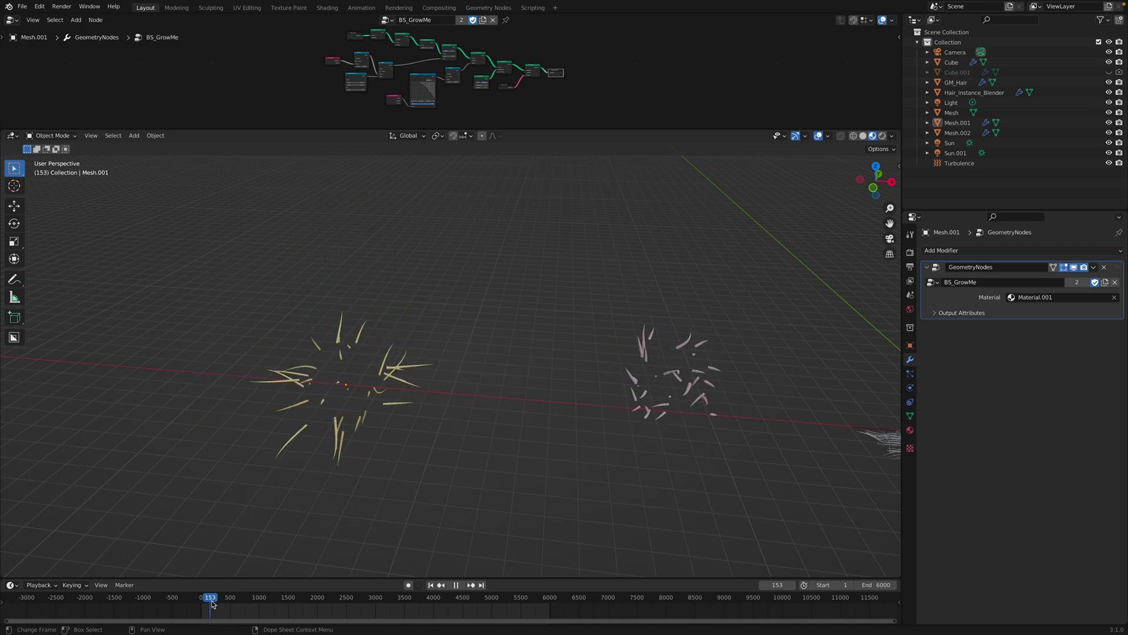
left_click_drag(217, 604, 276, 606)
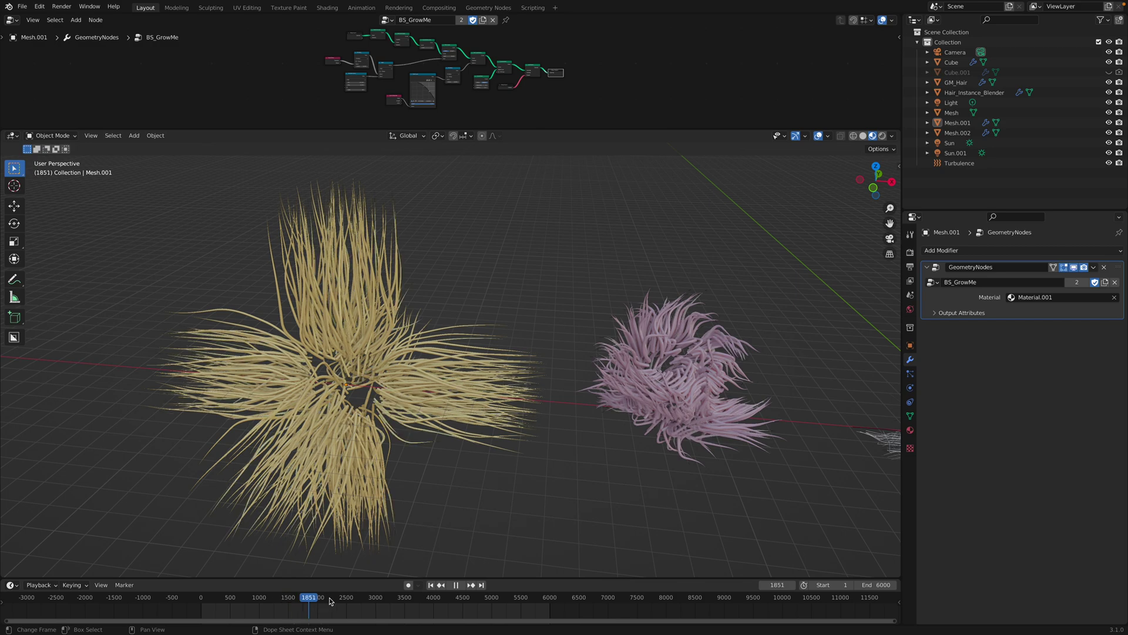
left_click_drag(275, 607, 376, 599)
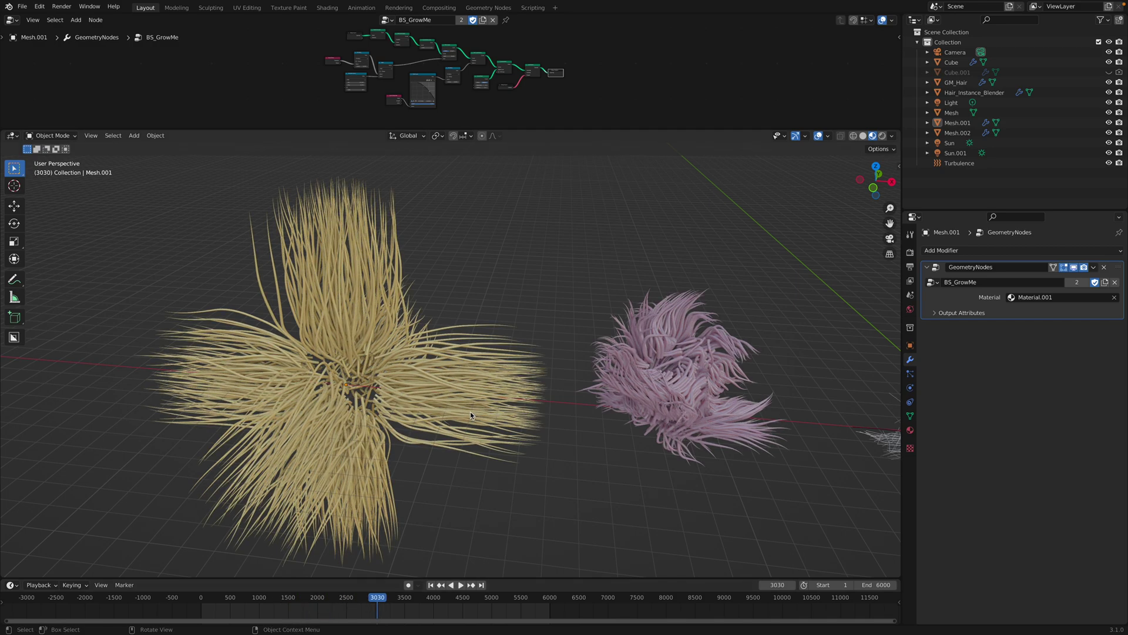
key("ctrl")
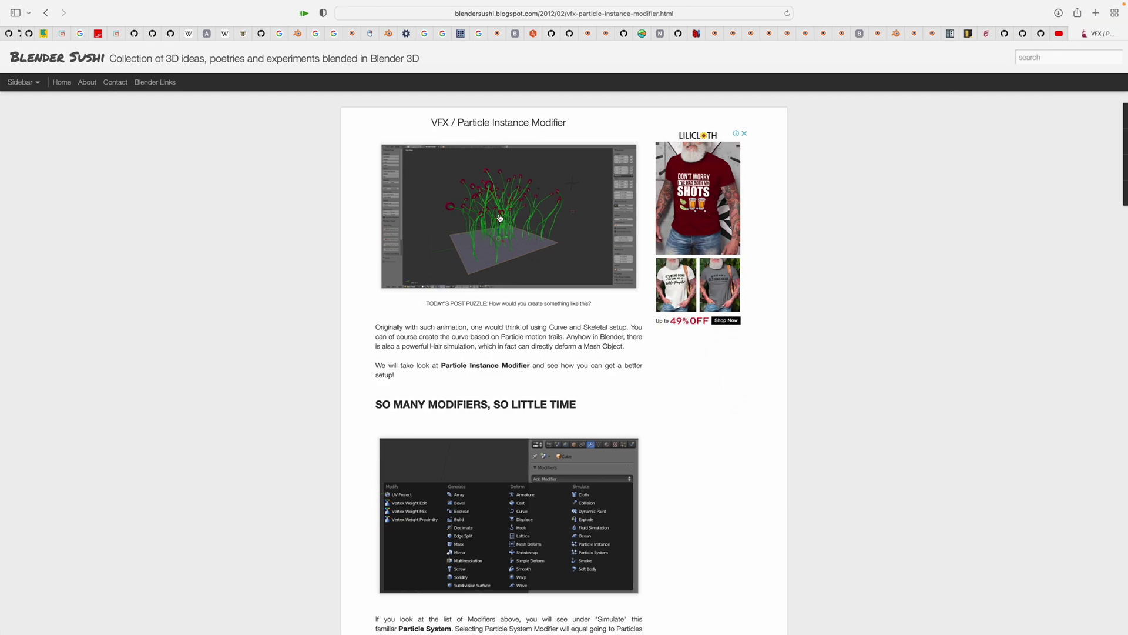
Enlarge the Blender Sushi article text two zoom levels with Cmd +.
key("super+plus")
key("super+plus")
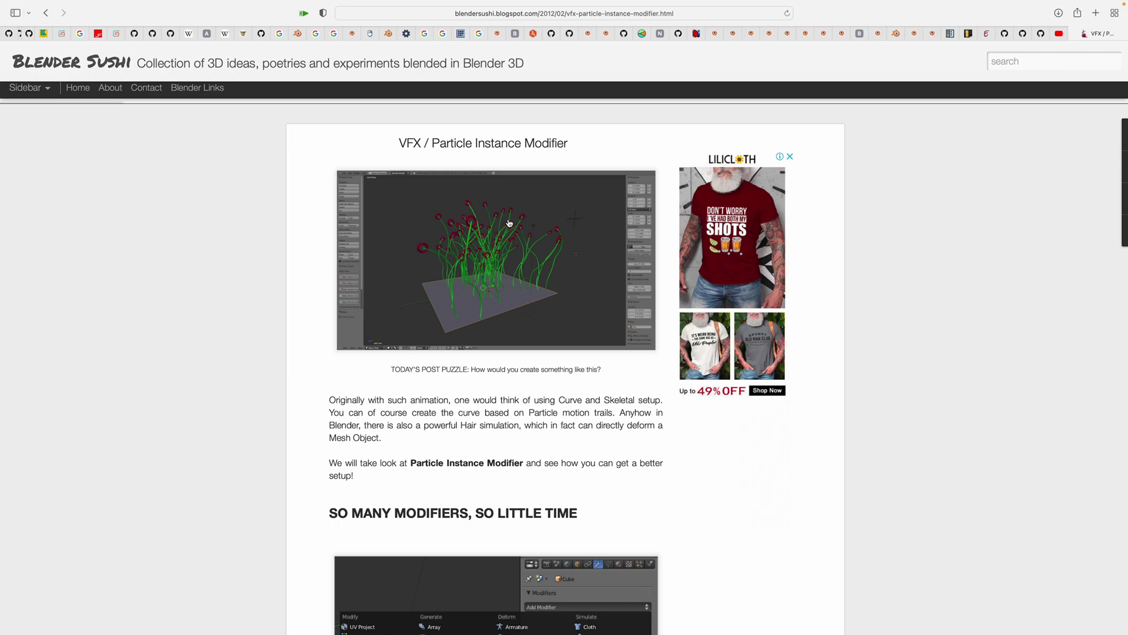
key("super+plus")
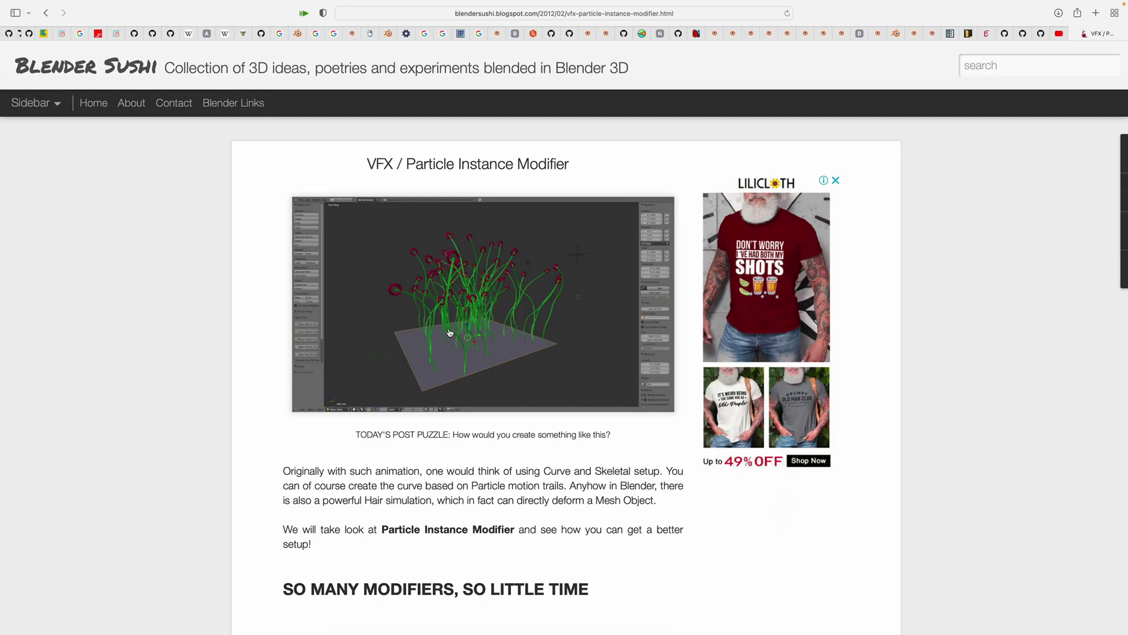
scroll(460, 360, "down", 1)
scroll(466, 361, "down", 2)
scroll(471, 364, "up", 3)
scroll(890, 335, "down", 5)
scroll(886, 352, "down", 10)
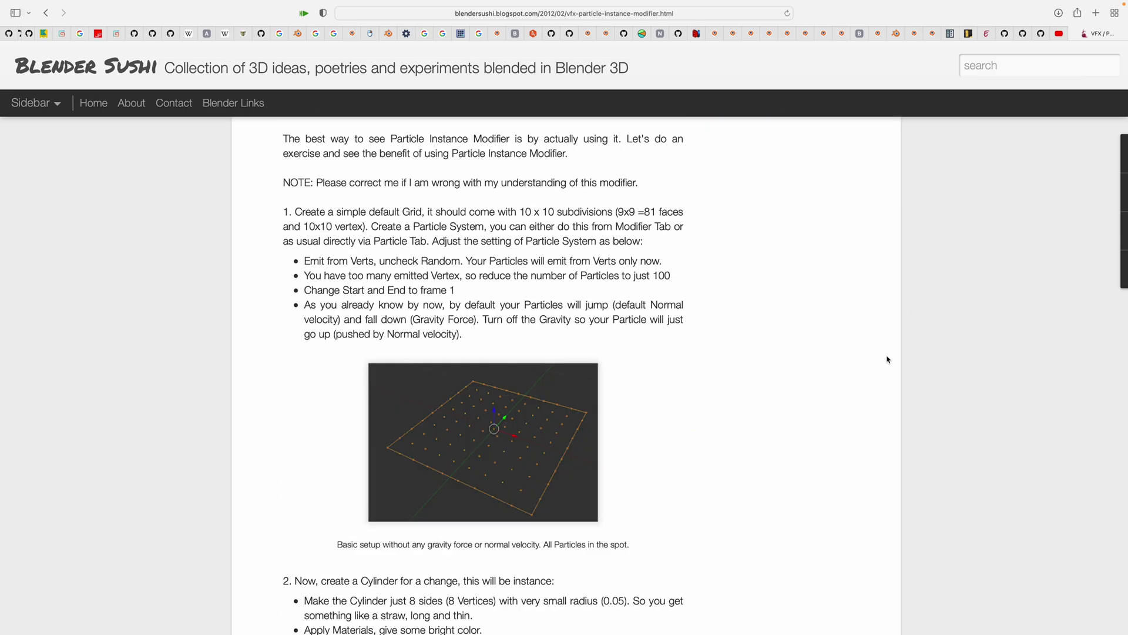
scroll(881, 354, "up", 4)
scroll(853, 356, "down", 7)
scroll(853, 356, "down", 5)
scroll(852, 354, "down", 5)
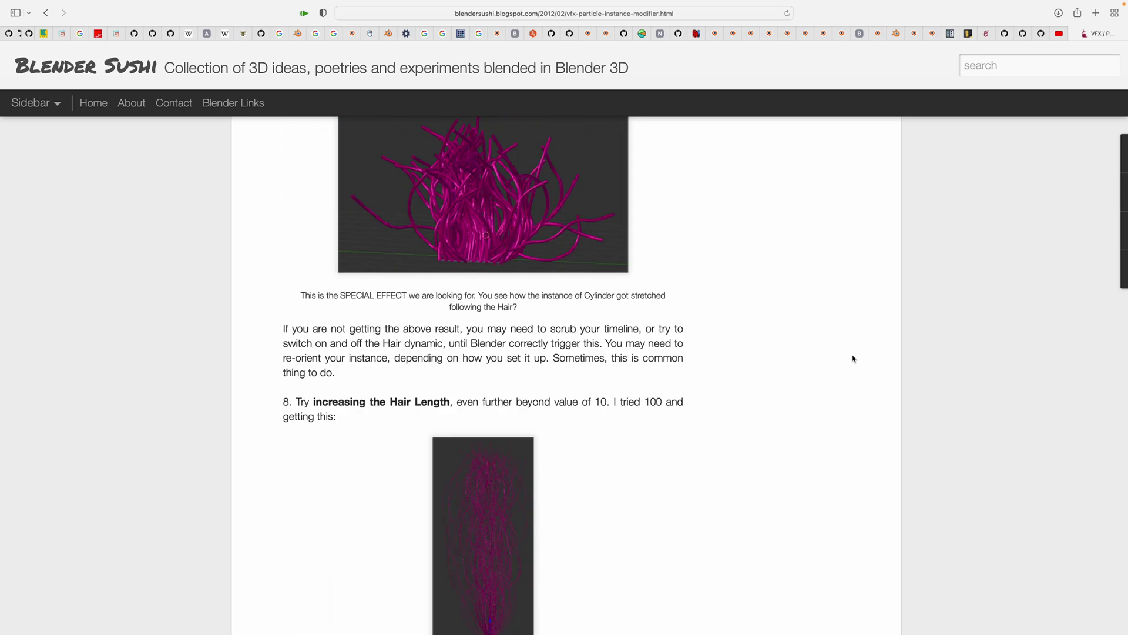
scroll(852, 357, "down", 5)
scroll(847, 358, "down", 5)
scroll(776, 378, "up", 10)
scroll(780, 372, "up", 5)
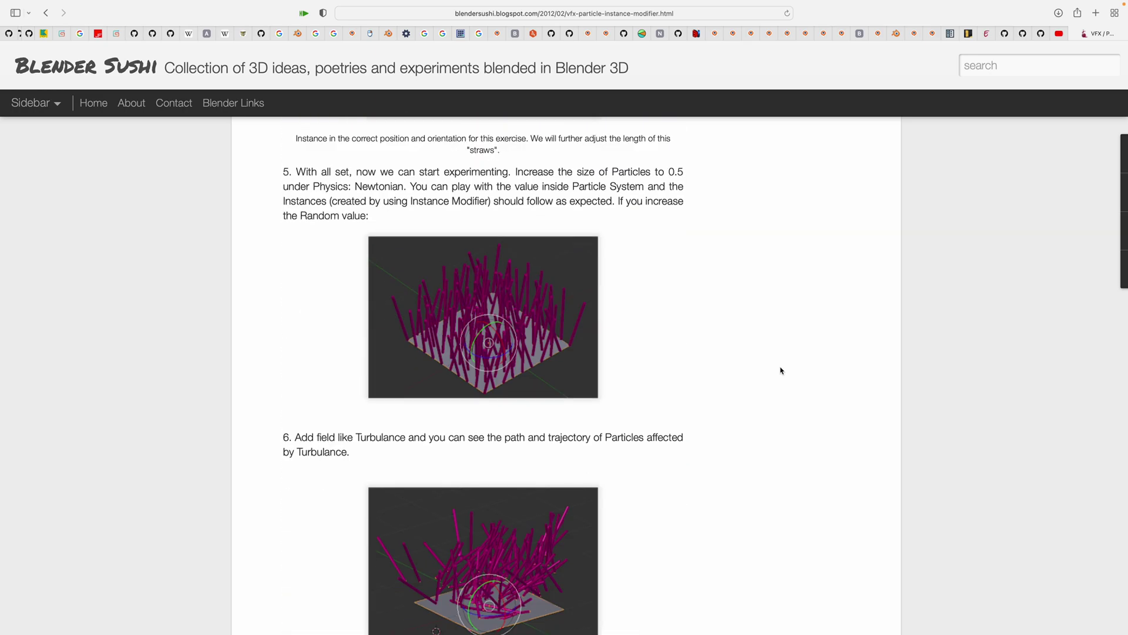
scroll(781, 370, "up", 5)
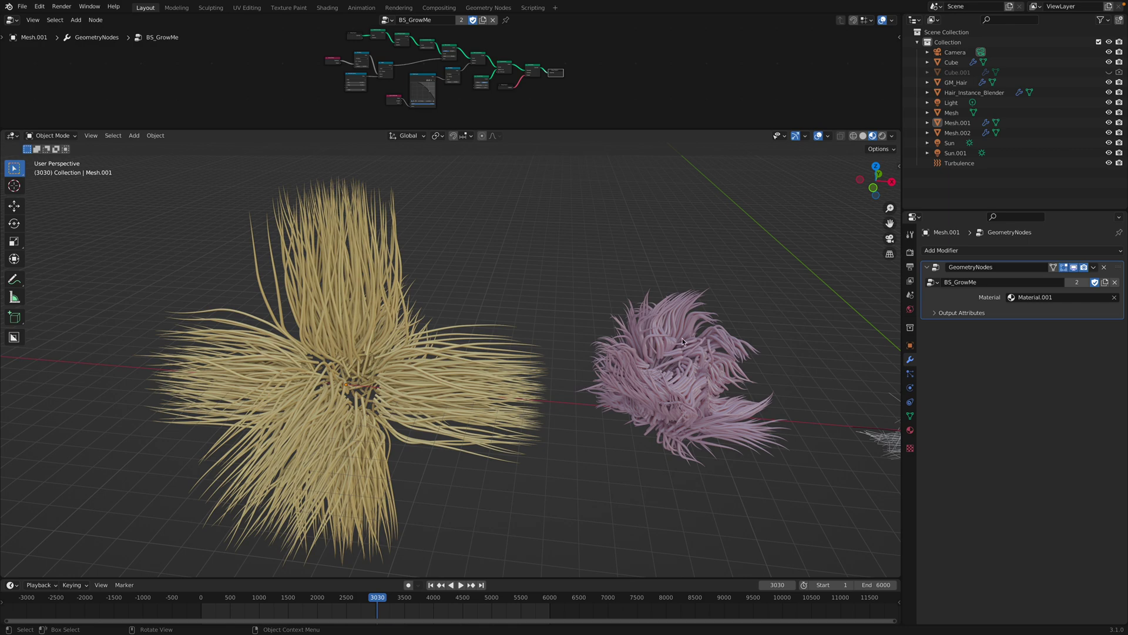
left_click(684, 343)
left_click(988, 253)
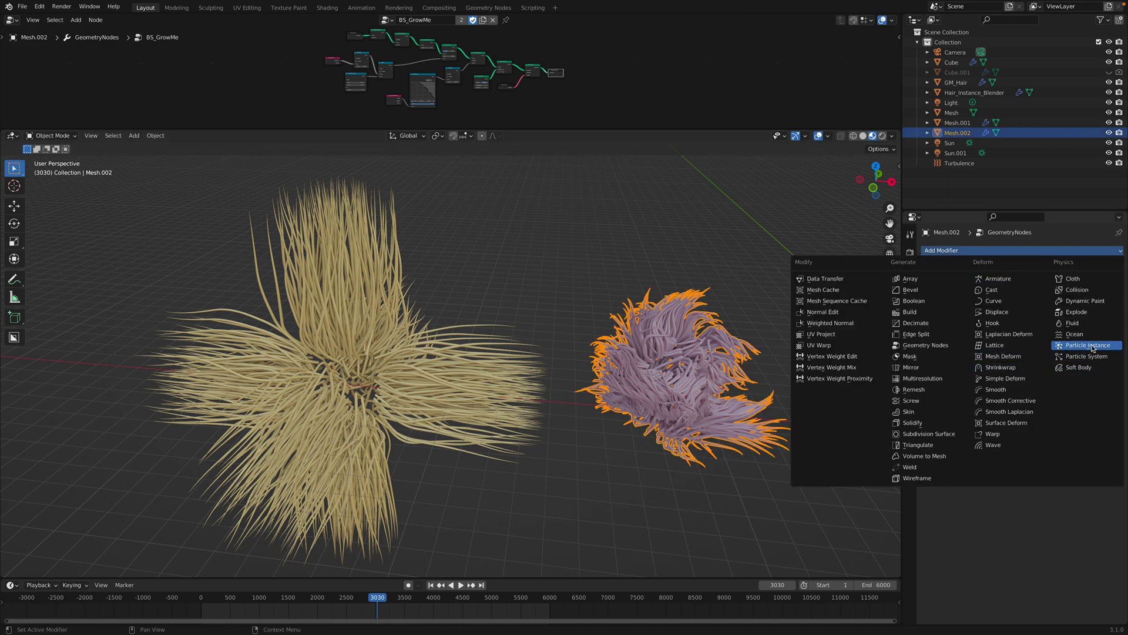
left_click(1093, 349)
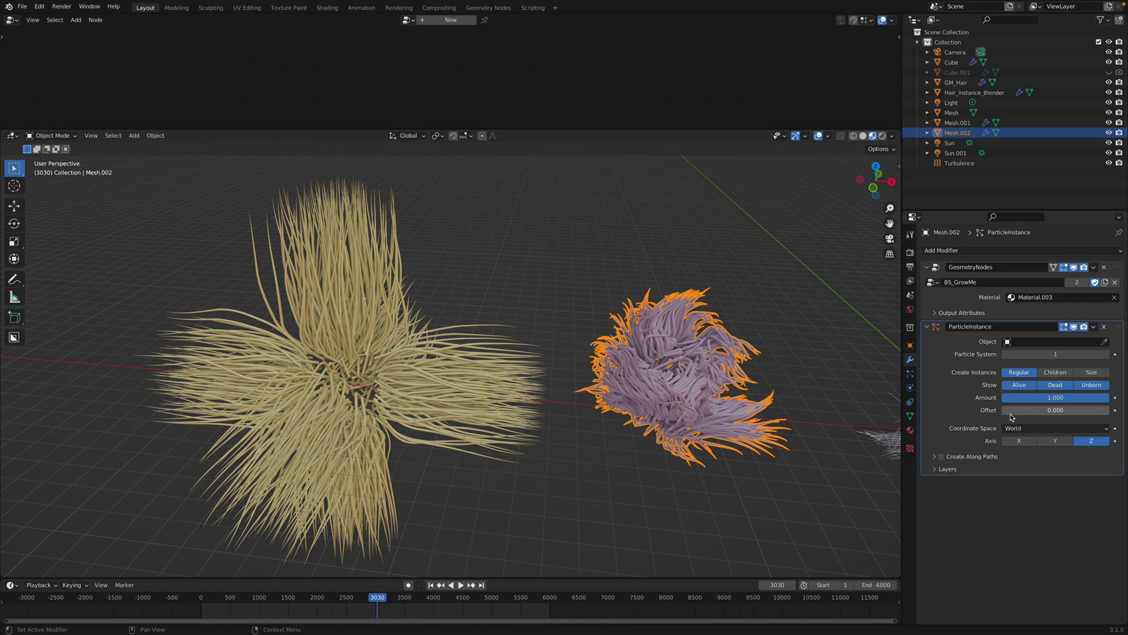
left_click_drag(939, 471, 936, 459)
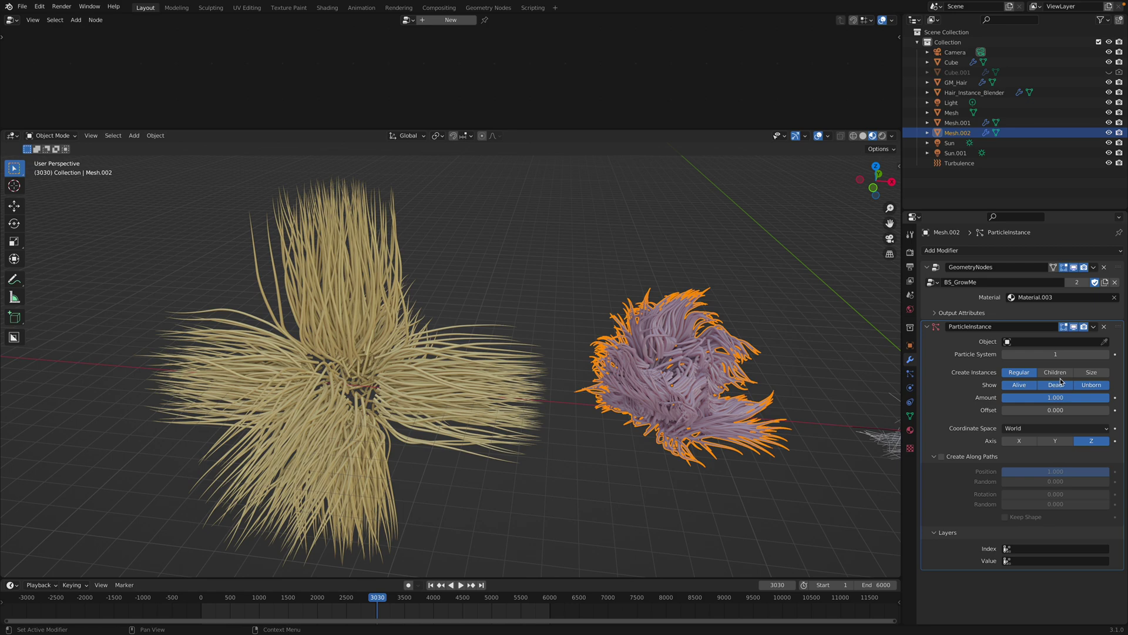
left_click(1104, 327)
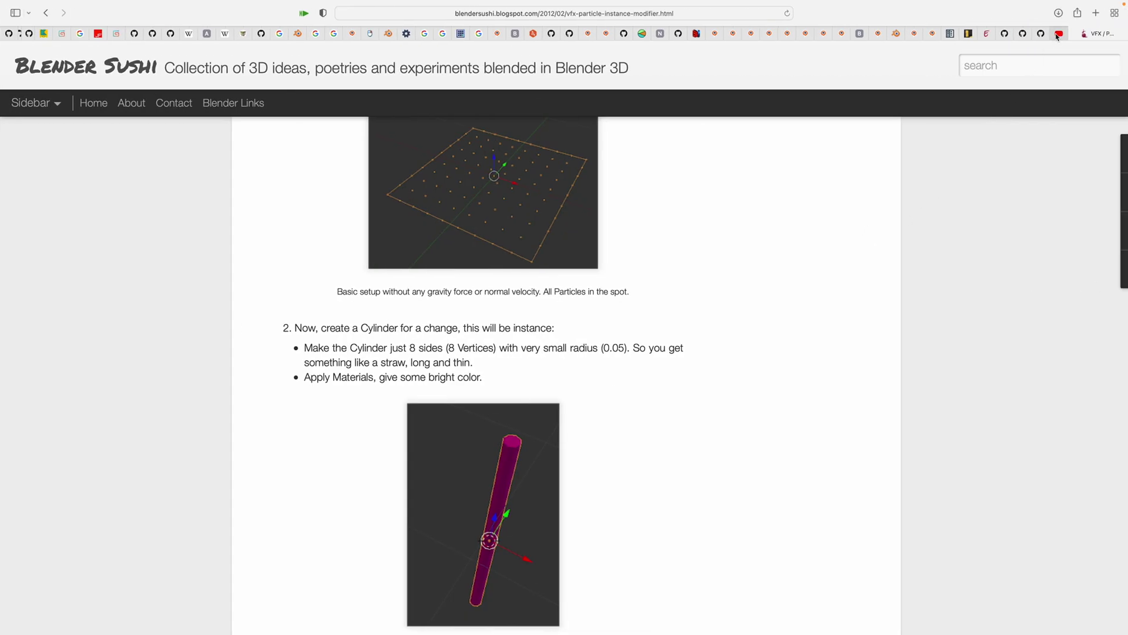
Switch to the Particle Instance Geometrynodes Tutorial video and skip it ahead to 0:53.
left_click(1058, 33)
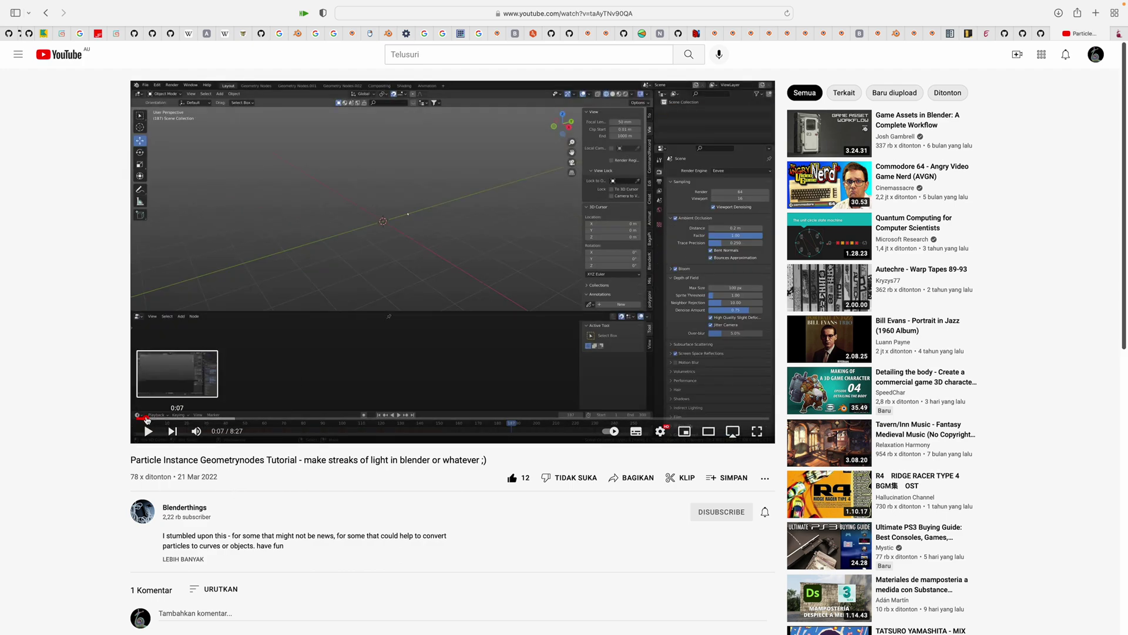
left_click(181, 419)
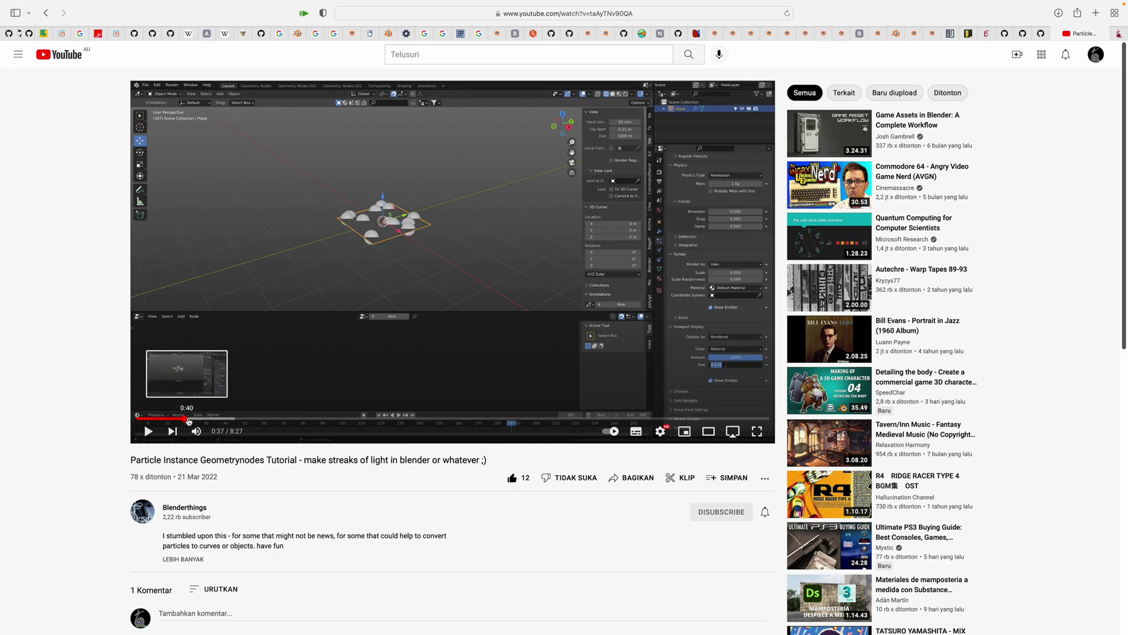
left_click(203, 420)
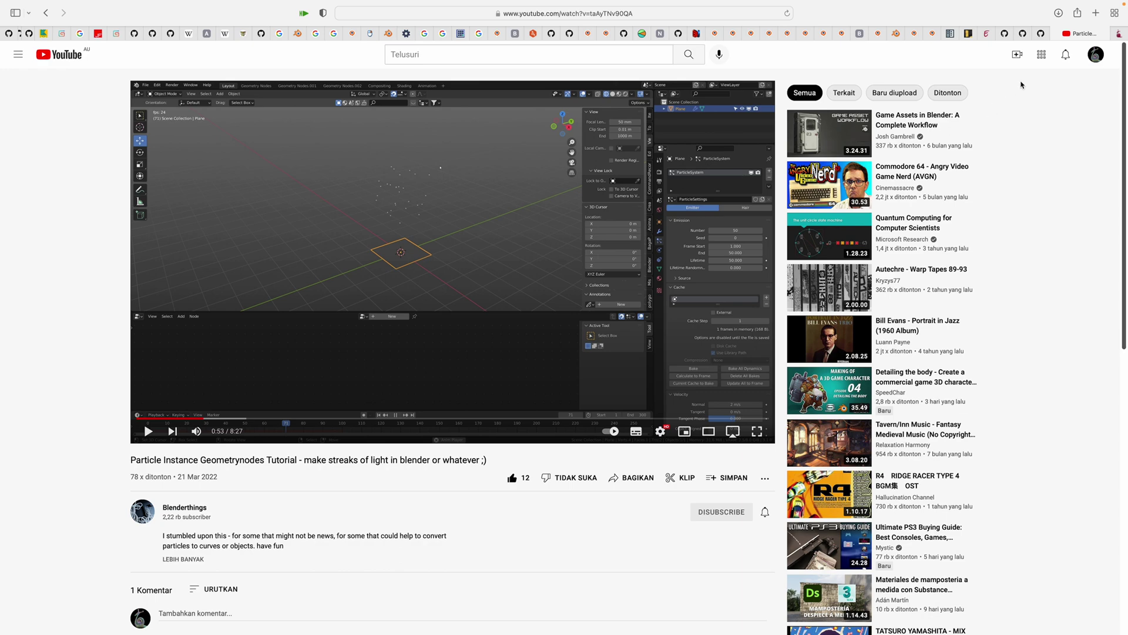
Return to Blender and enlarge the node editor by dragging its border down.
left_click(1072, 34)
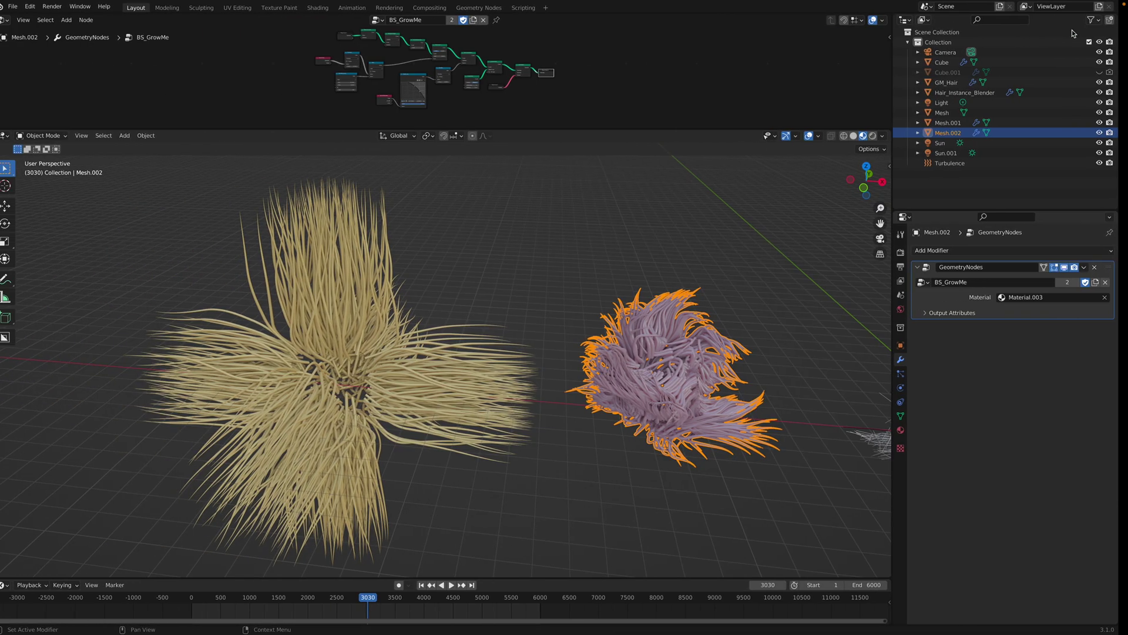
left_click(585, 261)
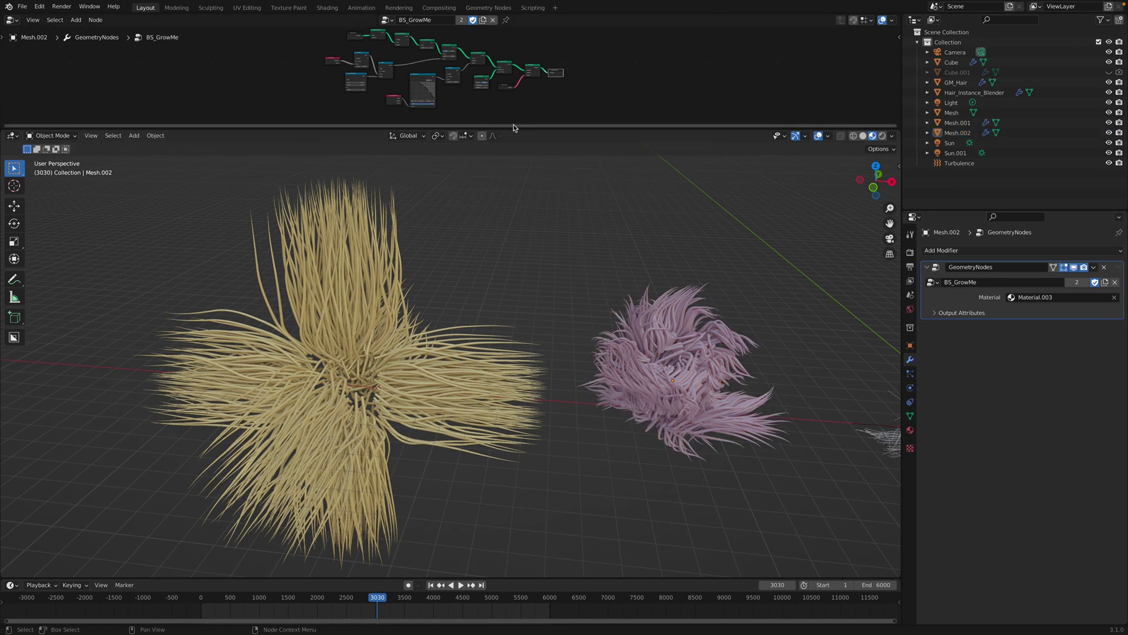
left_click_drag(516, 131, 518, 318)
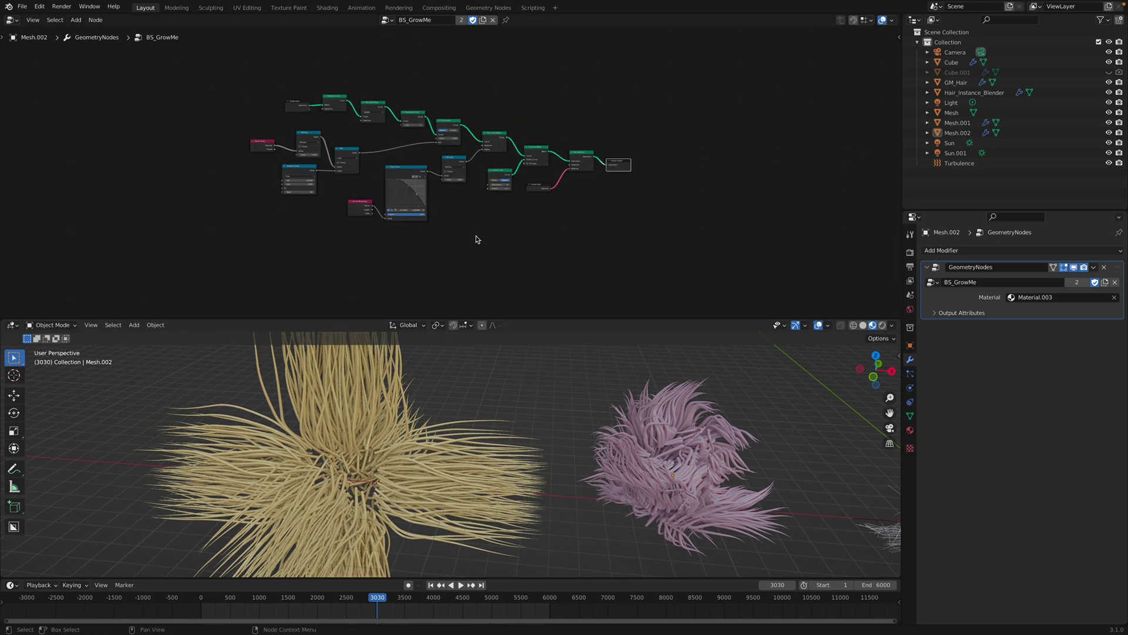
scroll(478, 238, "up", 5)
scroll(479, 238, "down", 2)
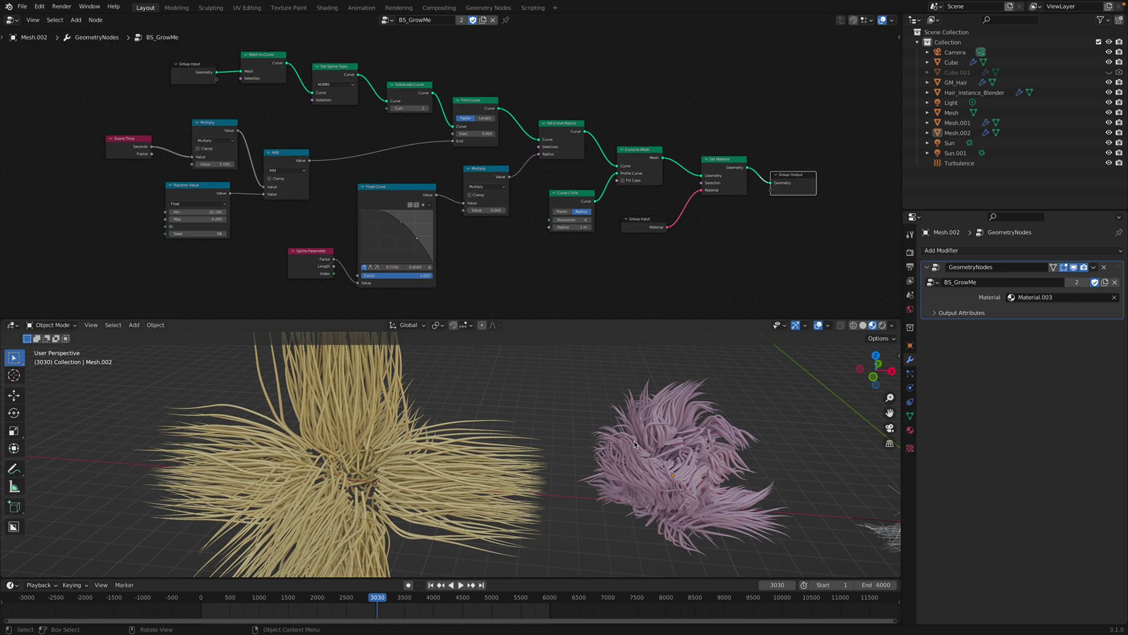
Toggle the pink clump's geometry nodes off and on, then play the growth briefly.
left_click(666, 430)
left_click(1073, 269)
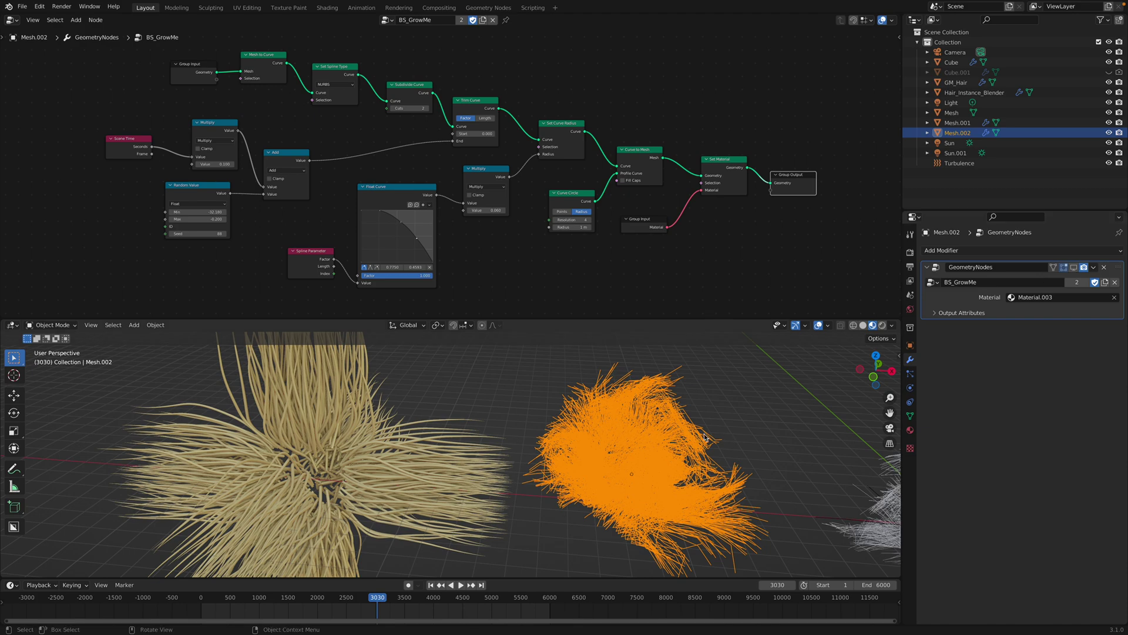
left_click(633, 415)
scroll(705, 437, "up", 2)
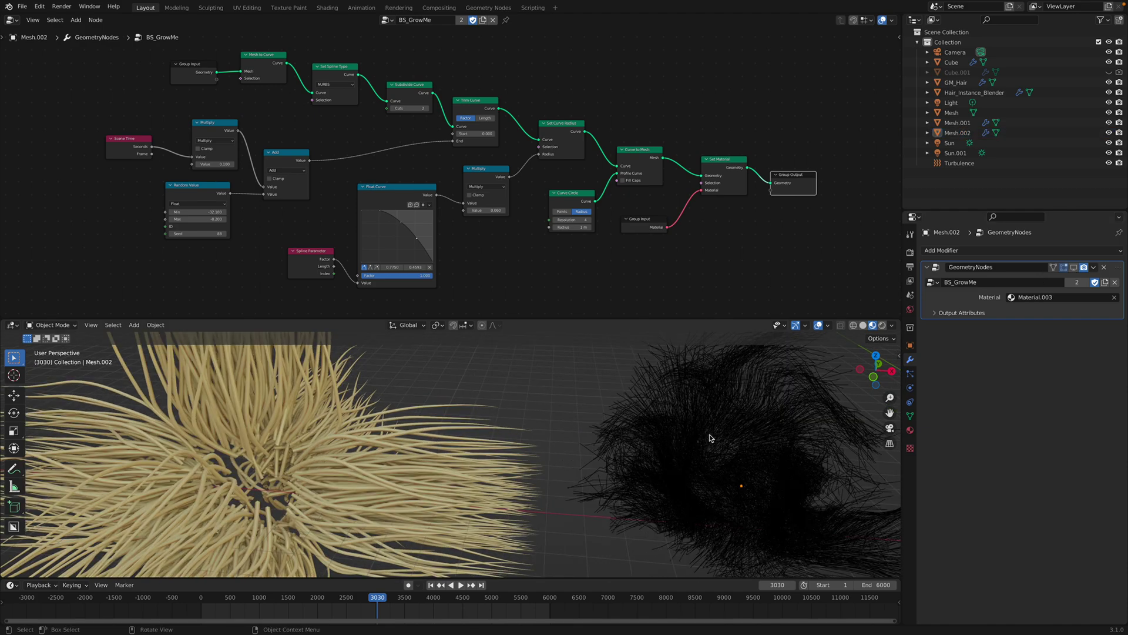
scroll(520, 459, "up", 1)
scroll(584, 433, "up", 1)
scroll(584, 433, "up", 1)
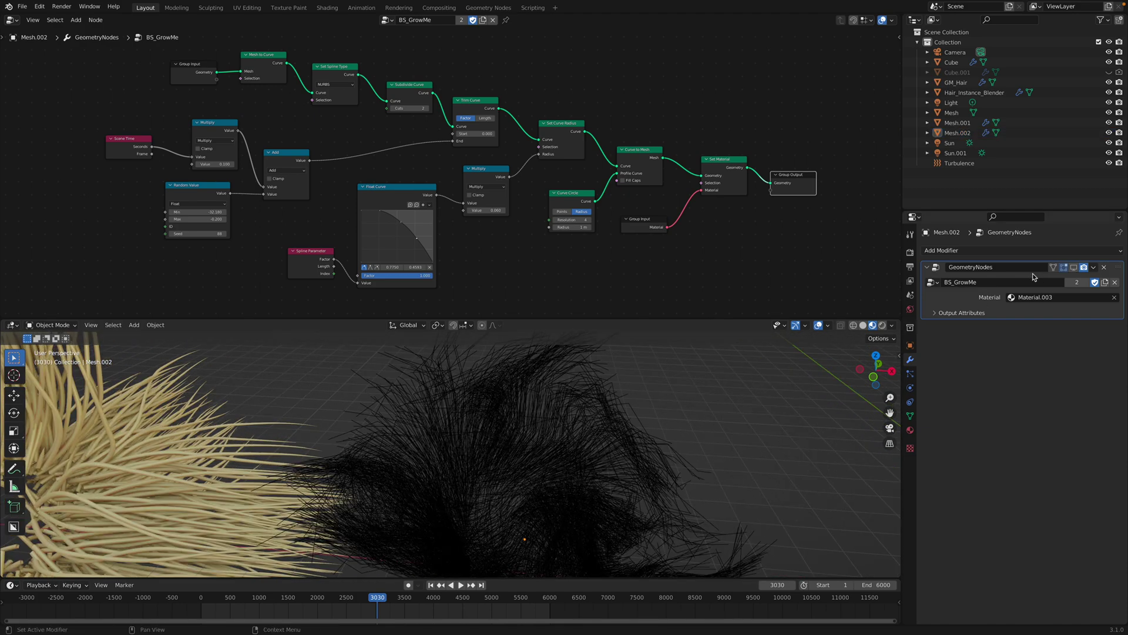
left_click(1073, 268)
key("space")
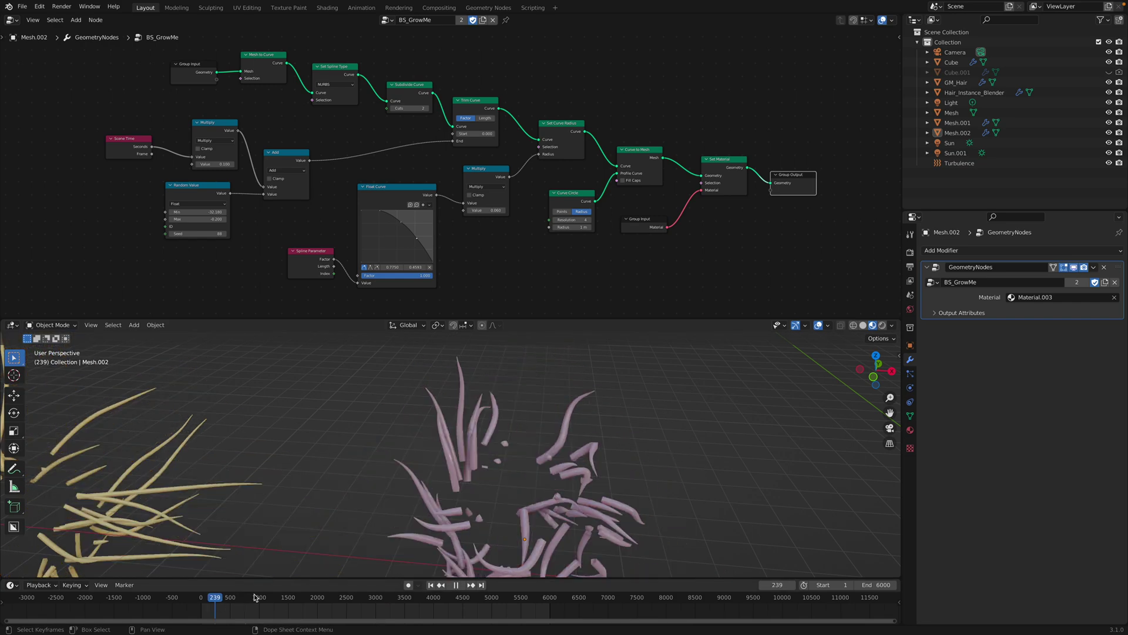
scroll(554, 260, "up", 1)
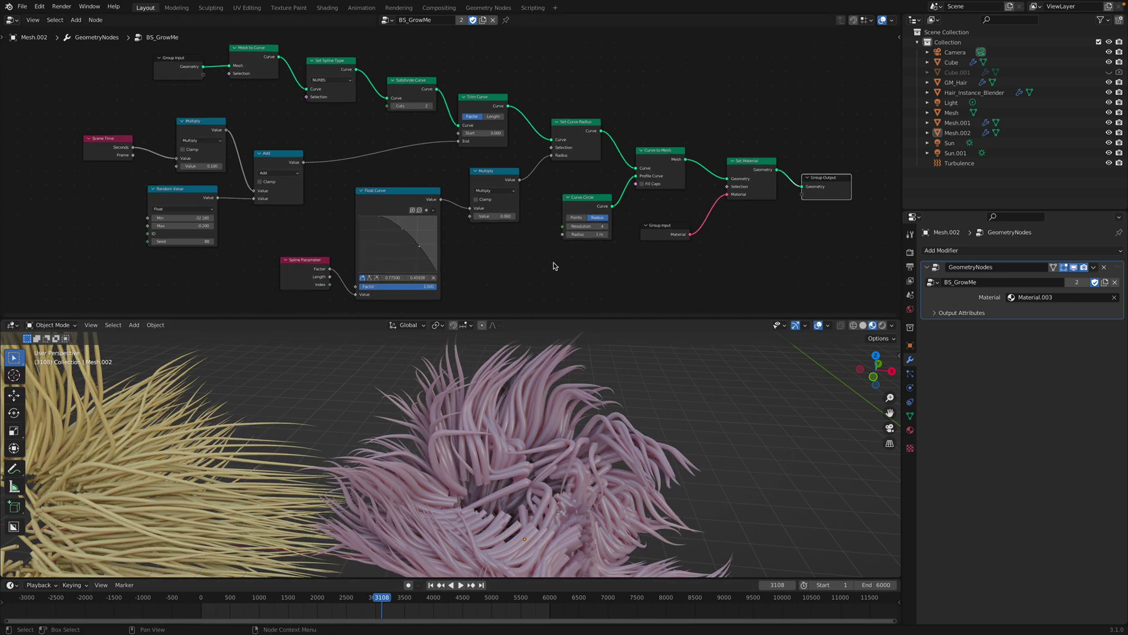
key("space")
scroll(494, 238, "up", 1)
scroll(400, 205, "up", 1)
Nudge the Group Input and Mesh to Curve nodes left and select Set Spline Type.
middle_click_drag(401, 205, 207, 109)
left_click_drag(190, 89, 176, 90)
left_click_drag(266, 79, 252, 77)
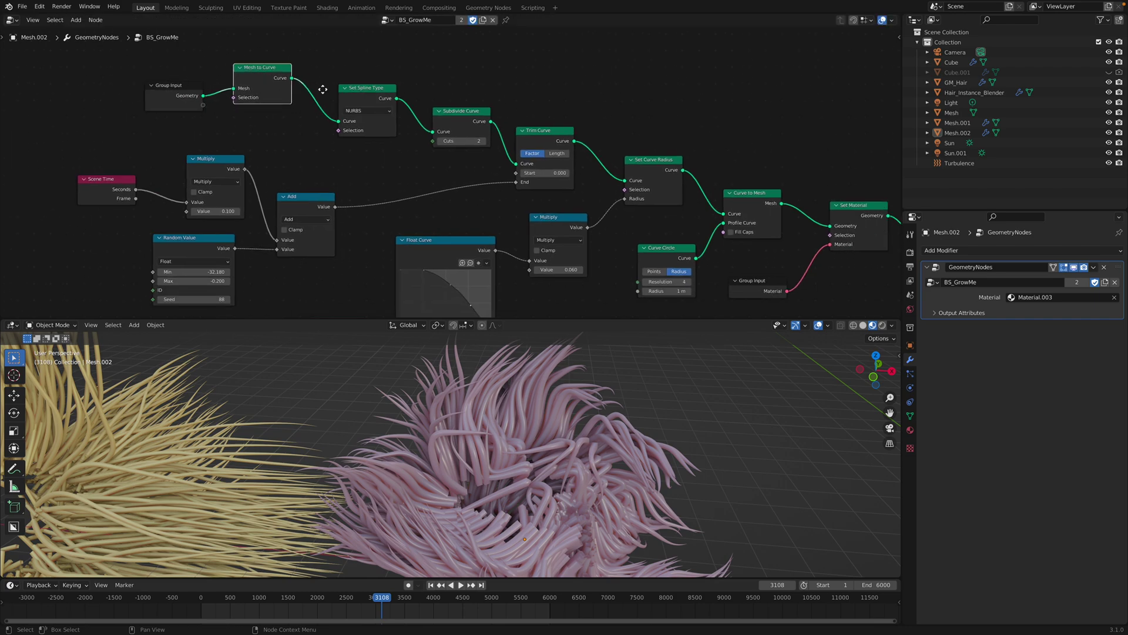
middle_click_drag(261, 75, 192, 64)
left_click_drag(271, 79, 249, 80)
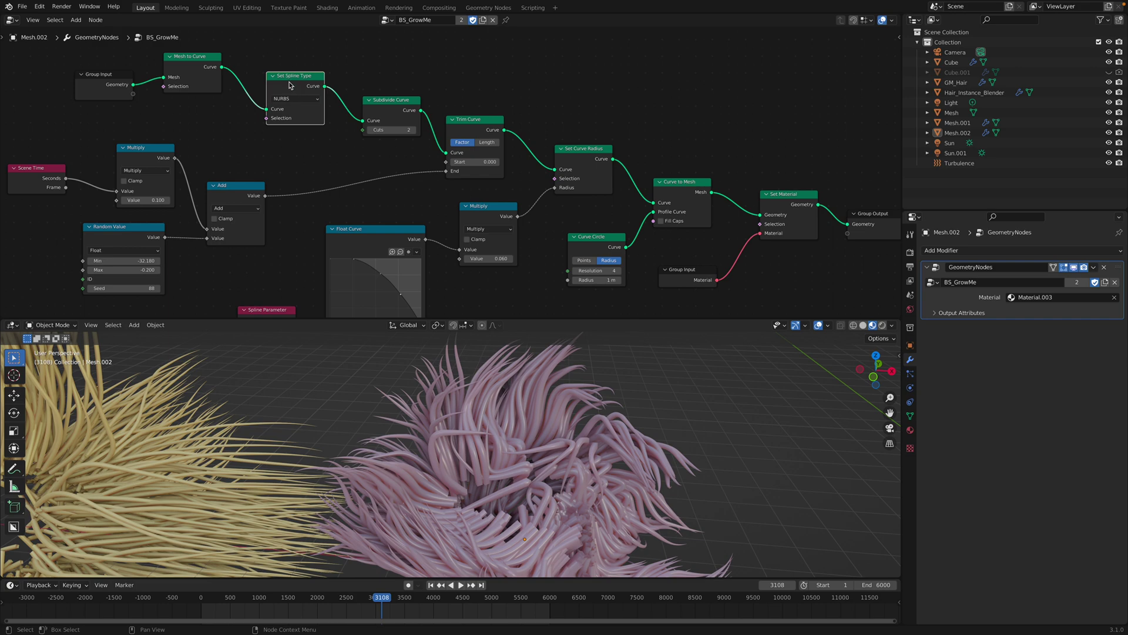
Toggle Set Spline Type's mute on and off to compare the tentacles.
key("m")
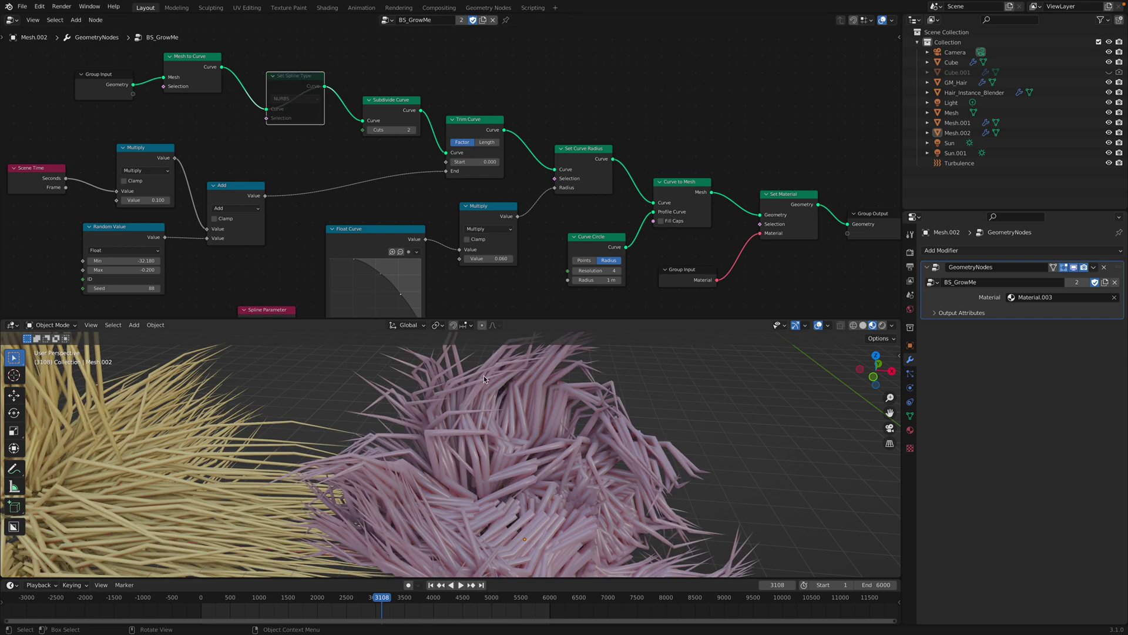
key("m")
key("m")
key("m")
key("m")
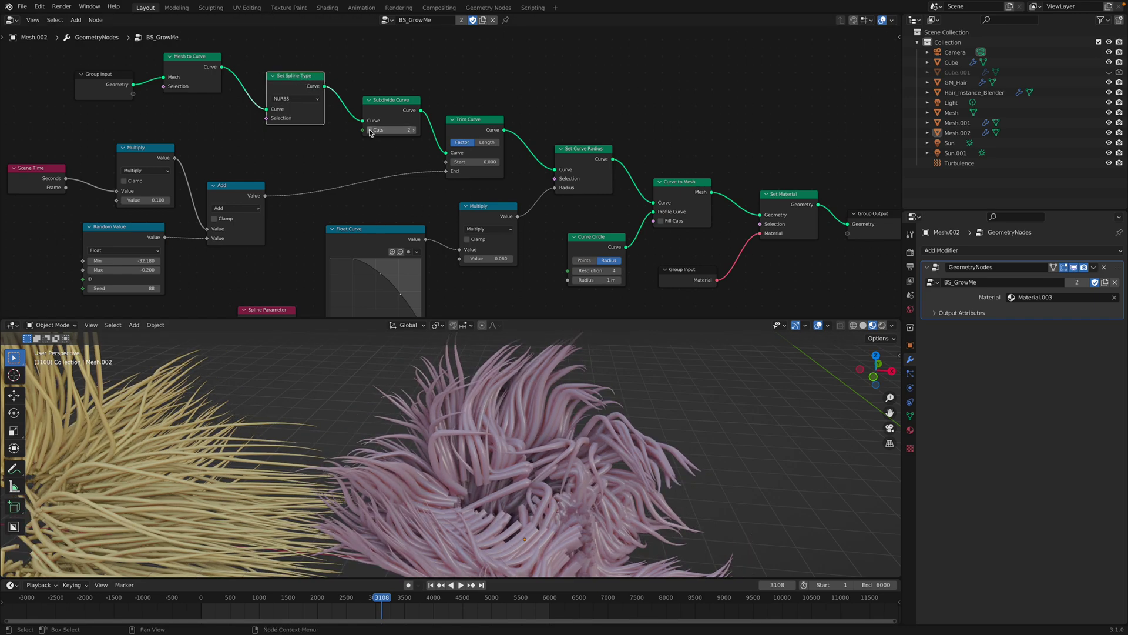
Try different Subdivide Curve Cuts values with the arrow buttons.
left_click(369, 131)
left_click(414, 131)
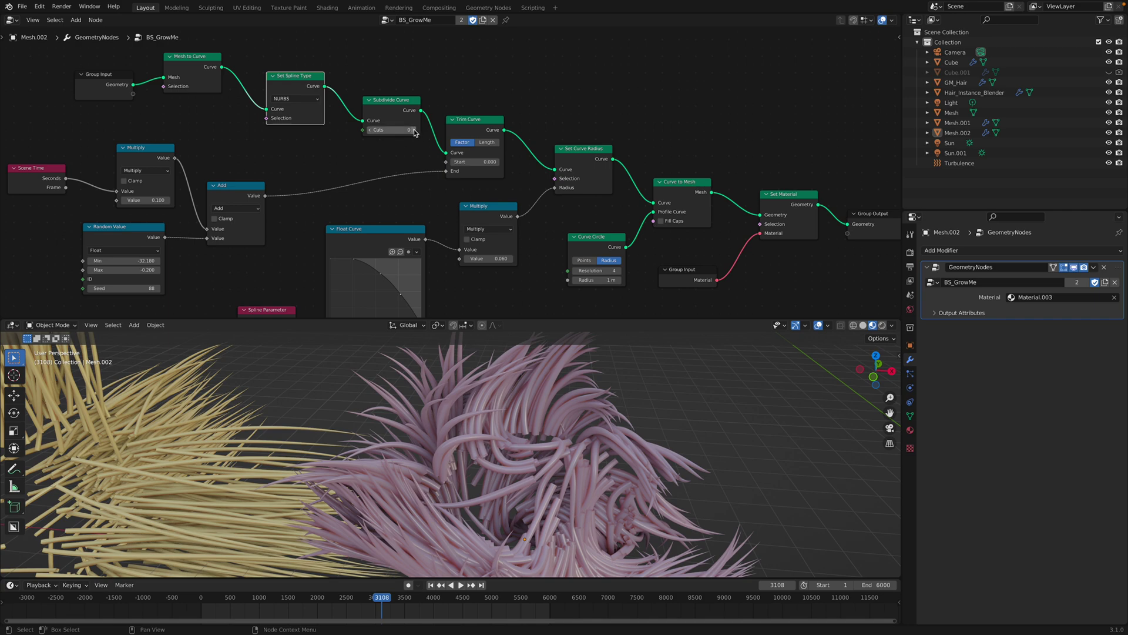
left_click(414, 130)
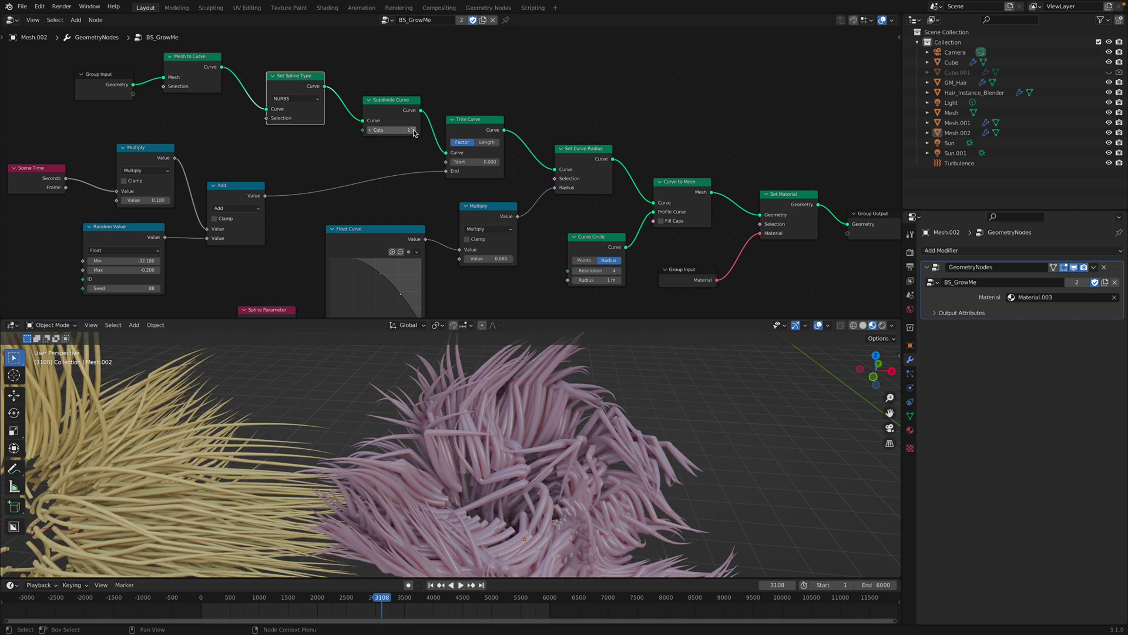
left_click(413, 129)
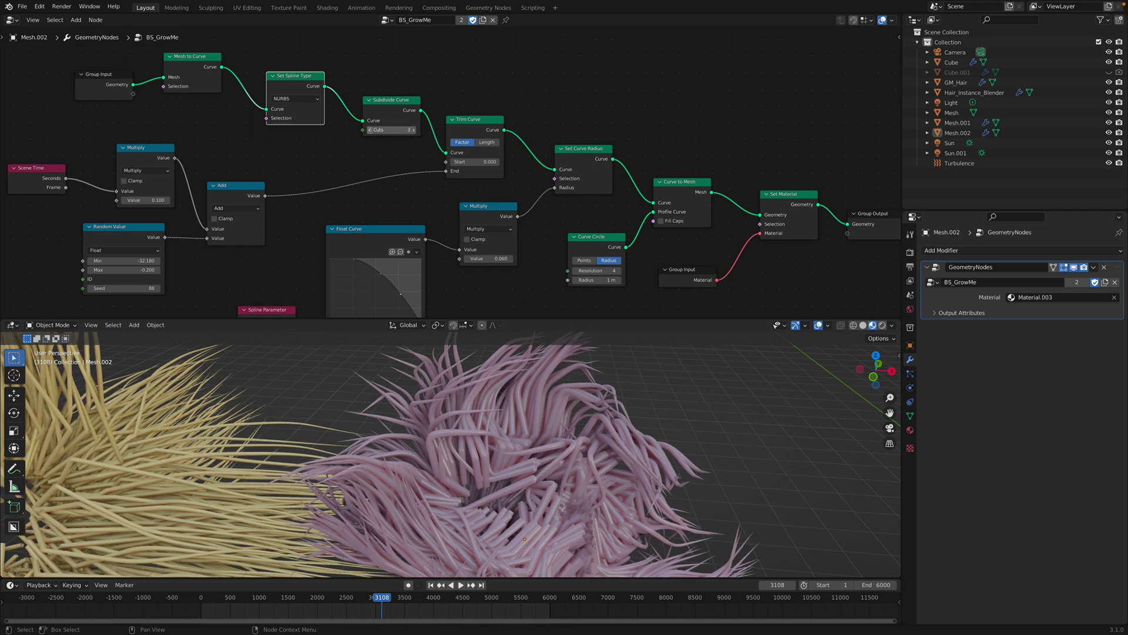
left_click(371, 130)
Move Subdivide Curve up, set Cuts to 0, and link Set Spline Type into Trim Curve.
left_click_drag(408, 118, 399, 109)
left_click(405, 123)
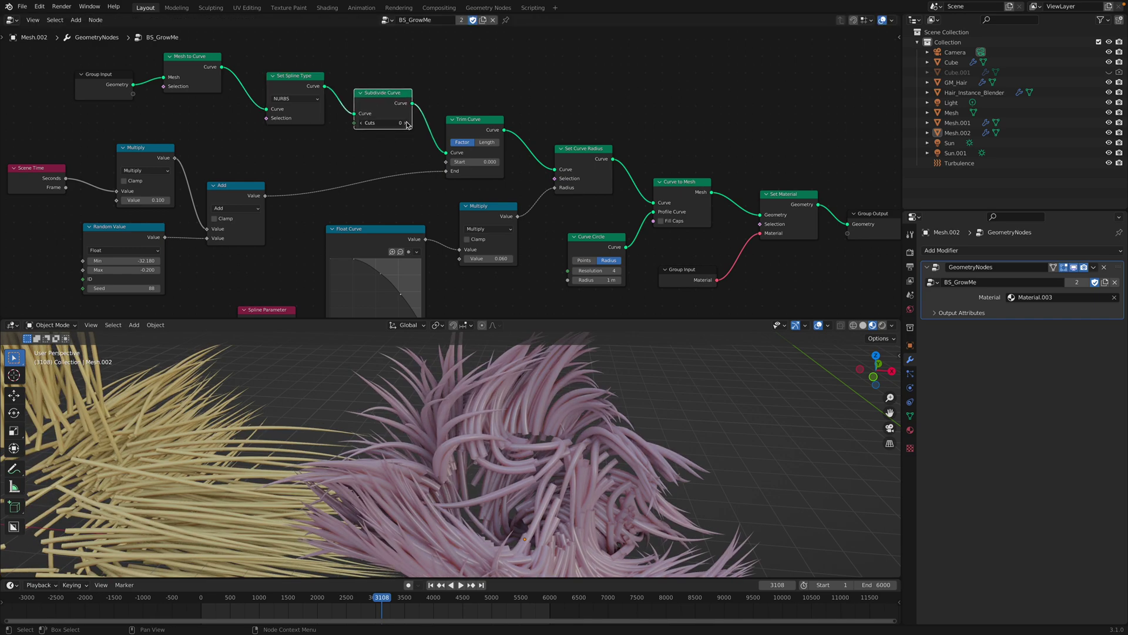
middle_click_drag(406, 124, 388, 86)
left_click(453, 93)
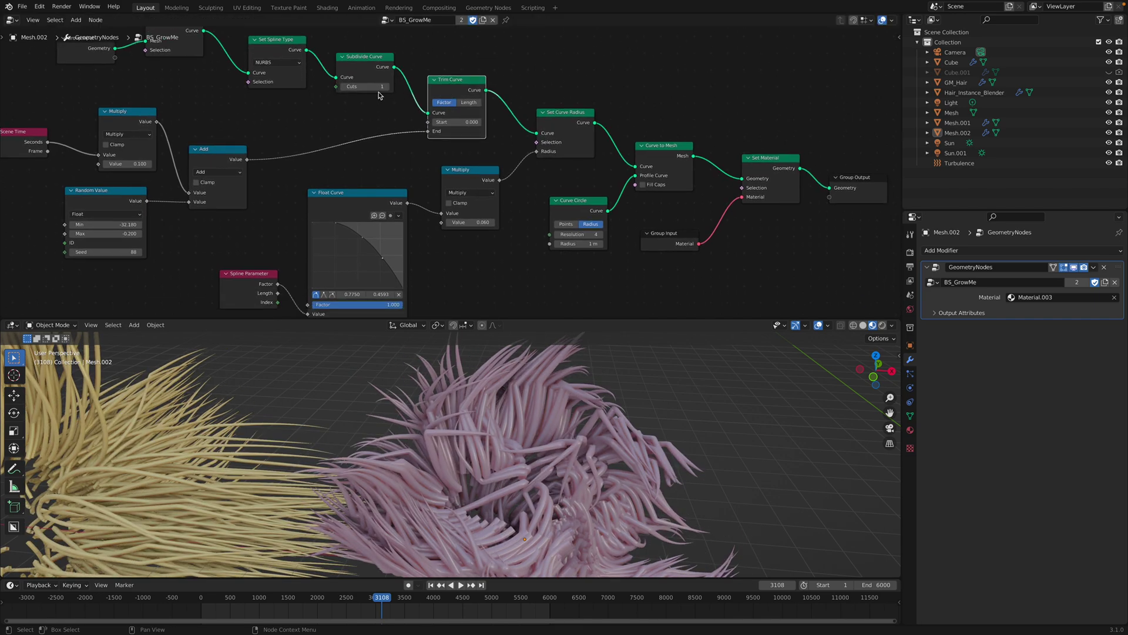
left_click(345, 86)
left_click_drag(305, 50, 428, 113)
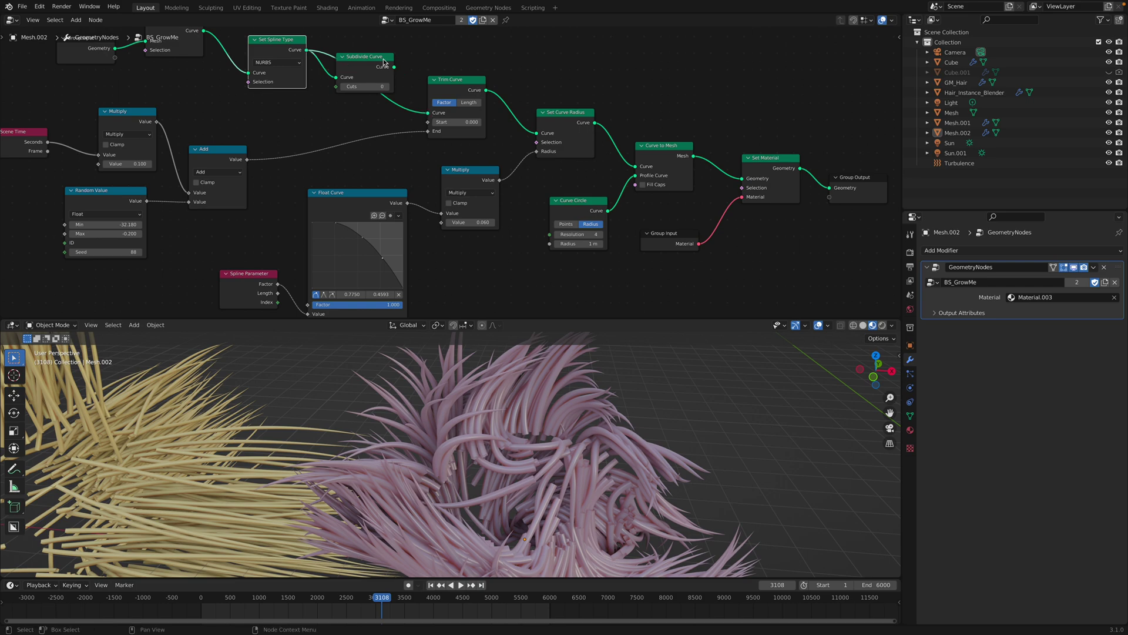
left_click_drag(364, 56, 365, 46)
Save the file and replay the growth animation from the start.
left_click(453, 82)
key("ctrl+s")
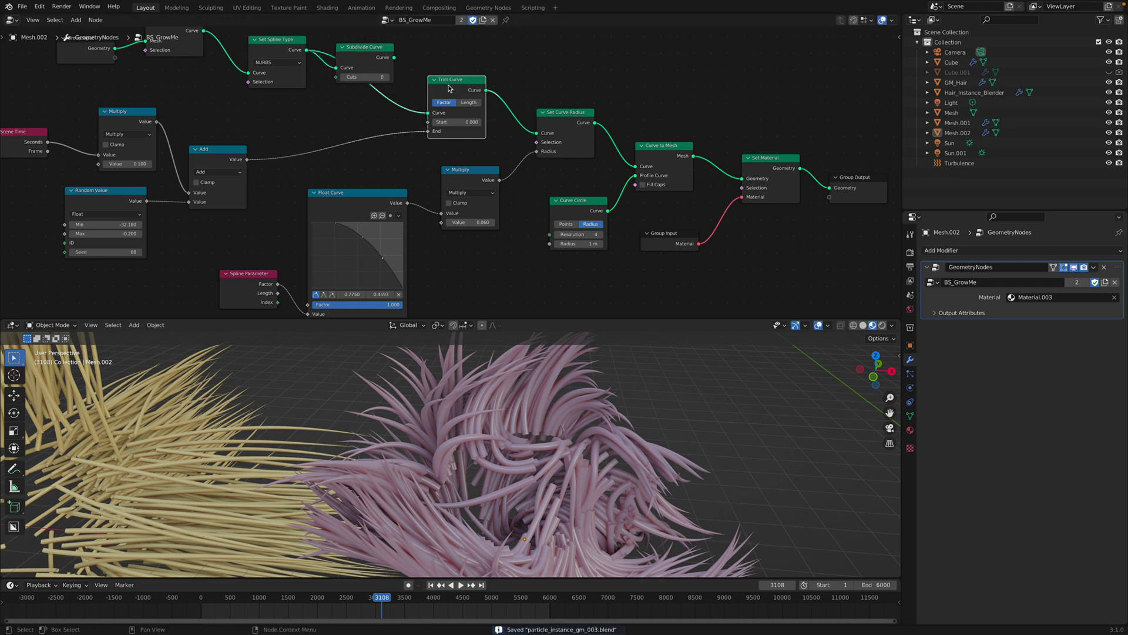
middle_click_drag(444, 100, 472, 79)
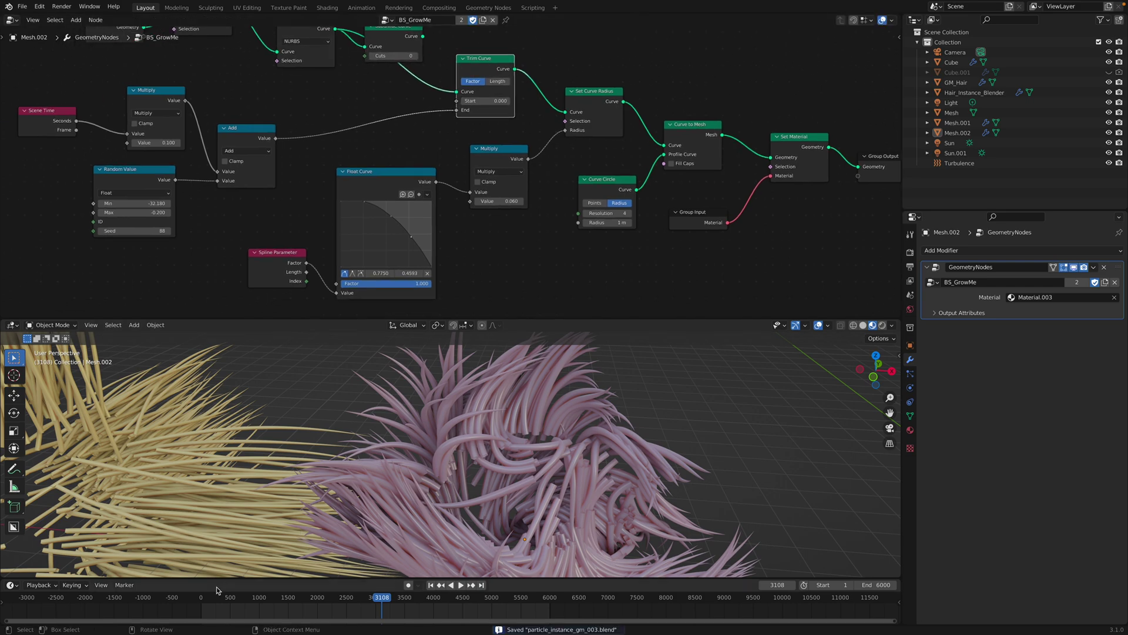
key("shift+Left")
key("space")
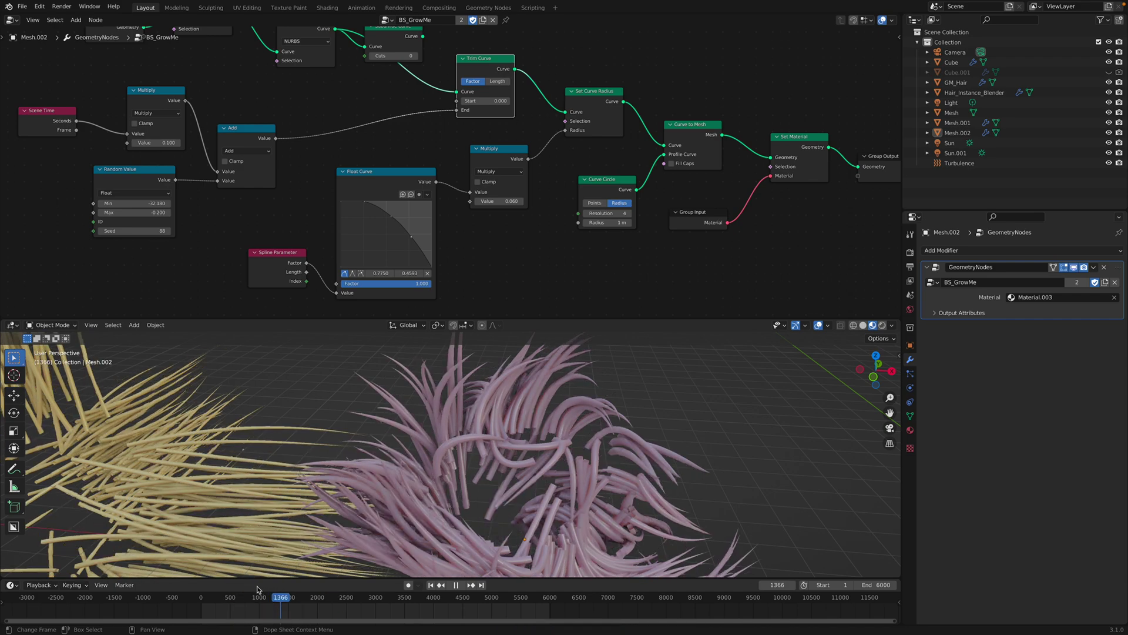
key("Escape")
Reposition Trim Curve, disconnect Add from its End, and set End to about 0.746.
middle_click_drag(494, 97, 530, 88)
left_click_drag(528, 62, 540, 51)
middle_click_drag(543, 71, 558, 90)
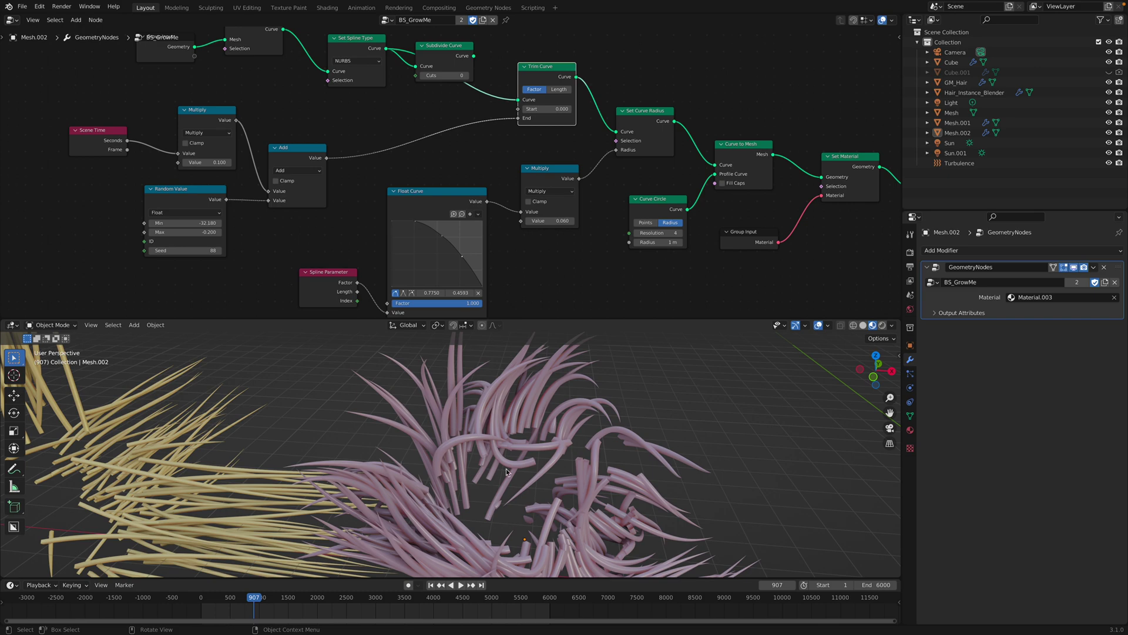
middle_click_drag(451, 179, 479, 191)
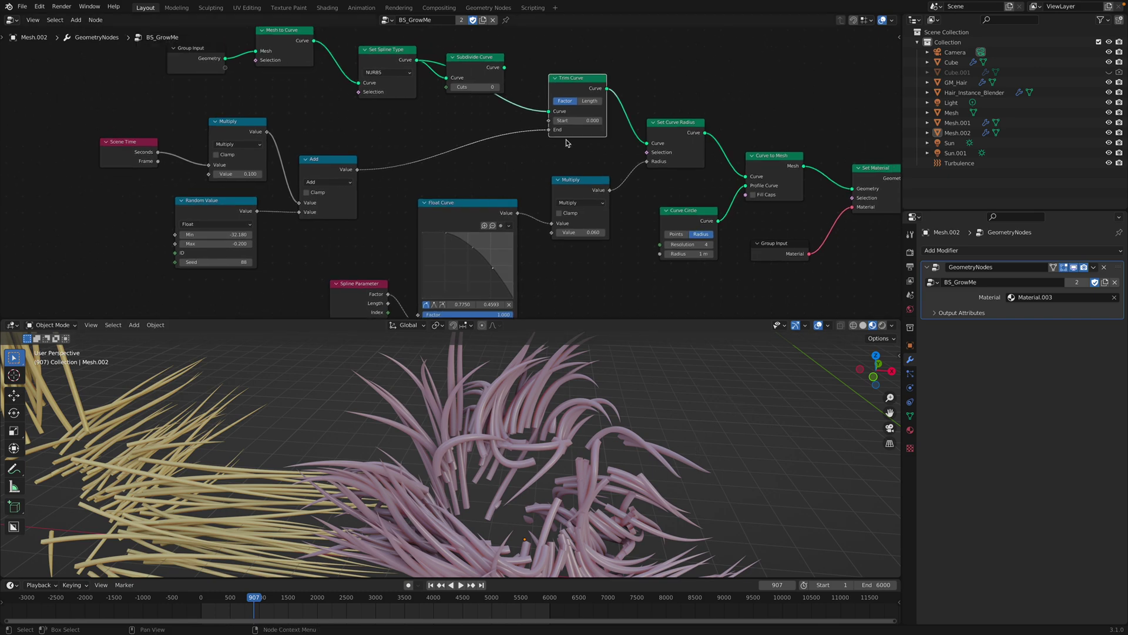
mouse_move(548, 131)
left_mouse_down()
mouse_move(528, 143)
mouse_move(556, 130)
mouse_move(608, 129)
left_mouse_up()
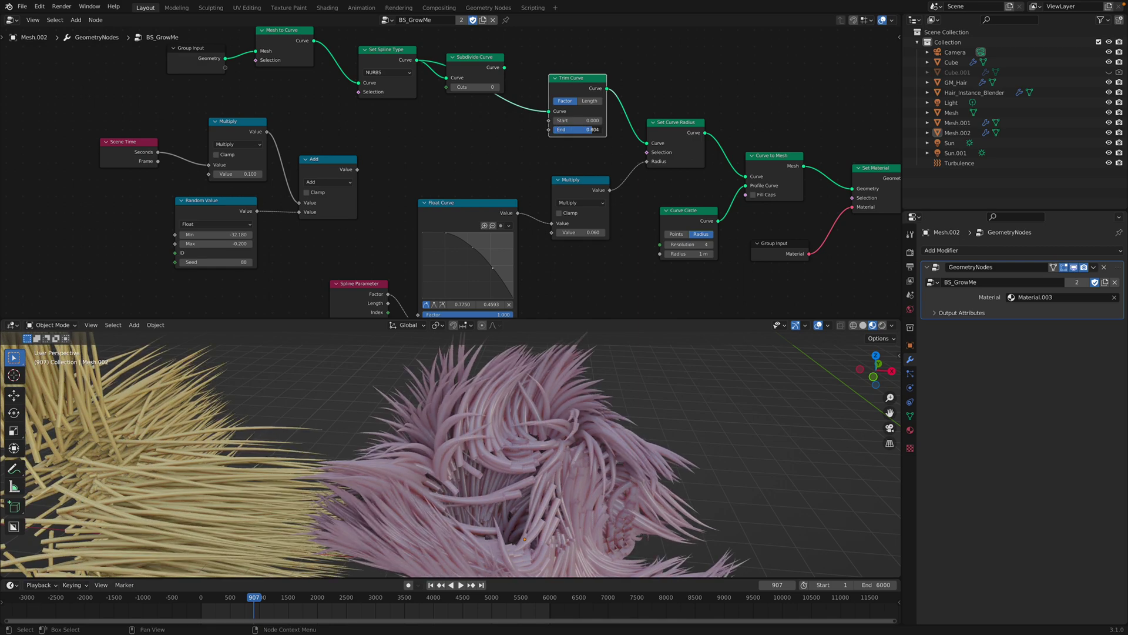
left_click_drag(591, 129, 582, 130)
middle_click_drag(549, 169, 447, 174)
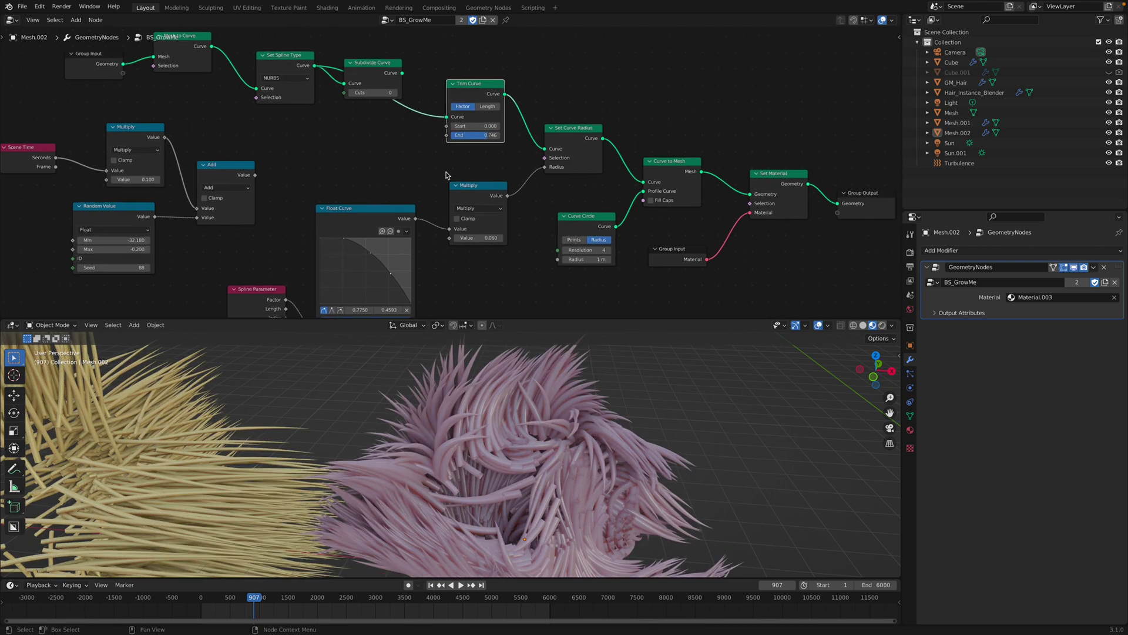
scroll(447, 175, "up", 4)
scroll(456, 163, "up", 1)
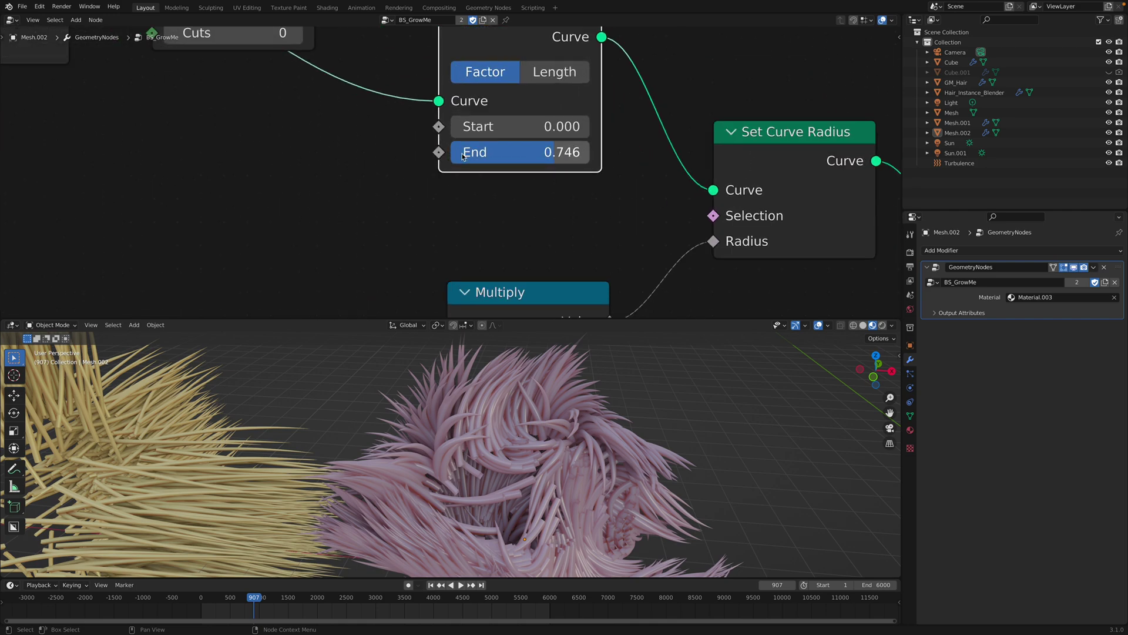
scroll(402, 168, "down", 2)
scroll(481, 151, "down", 2)
scroll(481, 150, "down", 1)
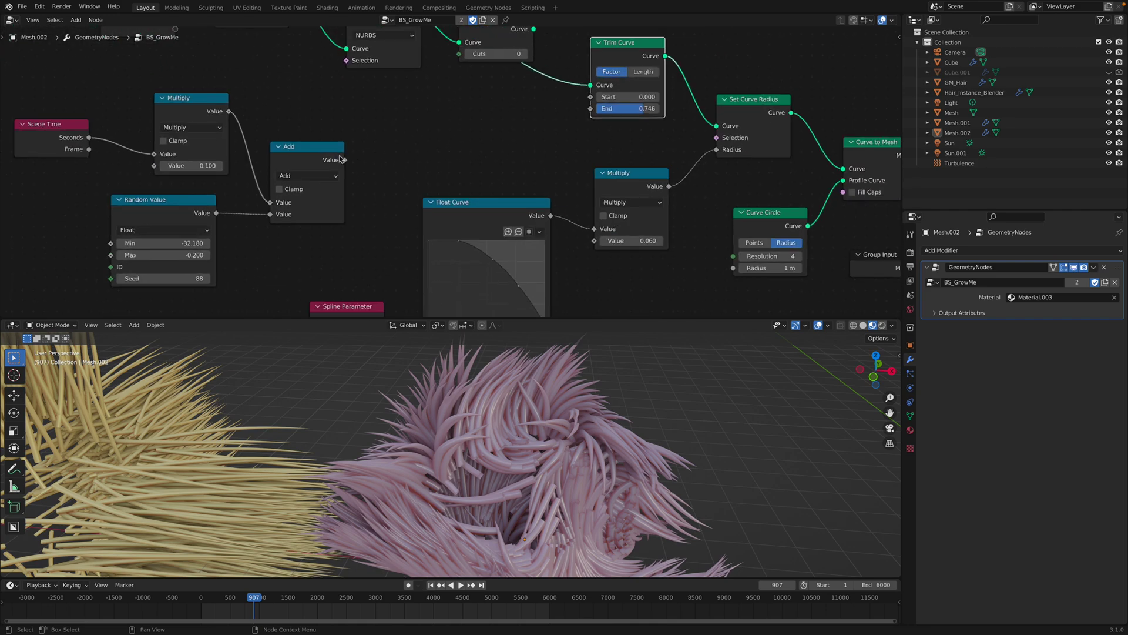
Reconnect Add to Trim Curve End and tidy the Scene Time, Multiply and Random Value nodes.
left_click_drag(344, 159, 595, 106)
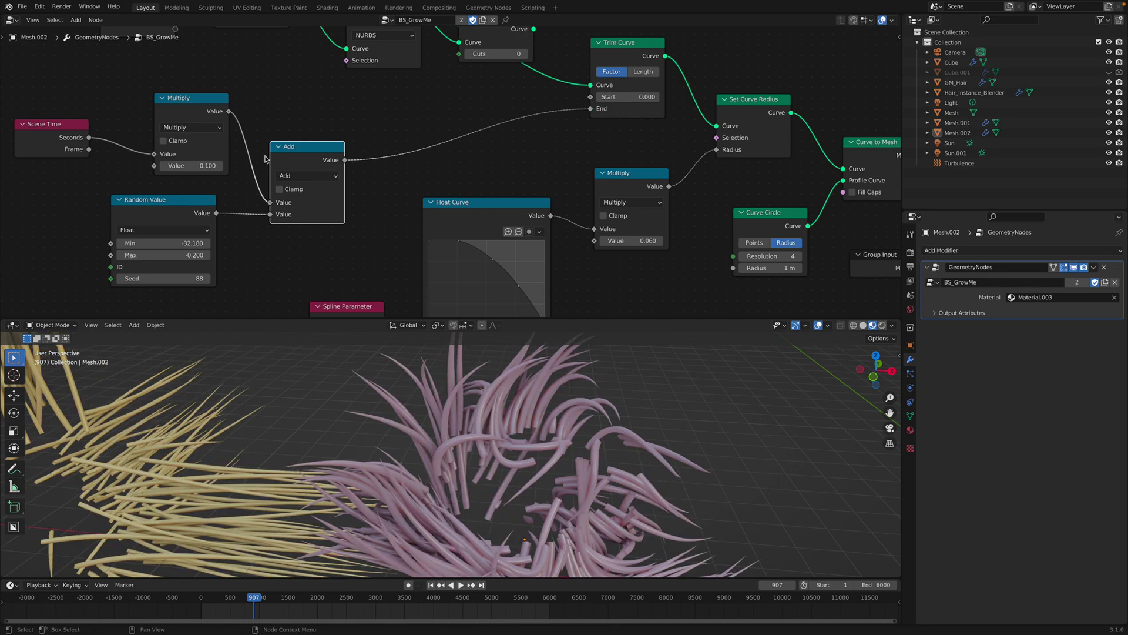
left_click_drag(67, 134, 94, 107)
left_click_drag(181, 111, 188, 98)
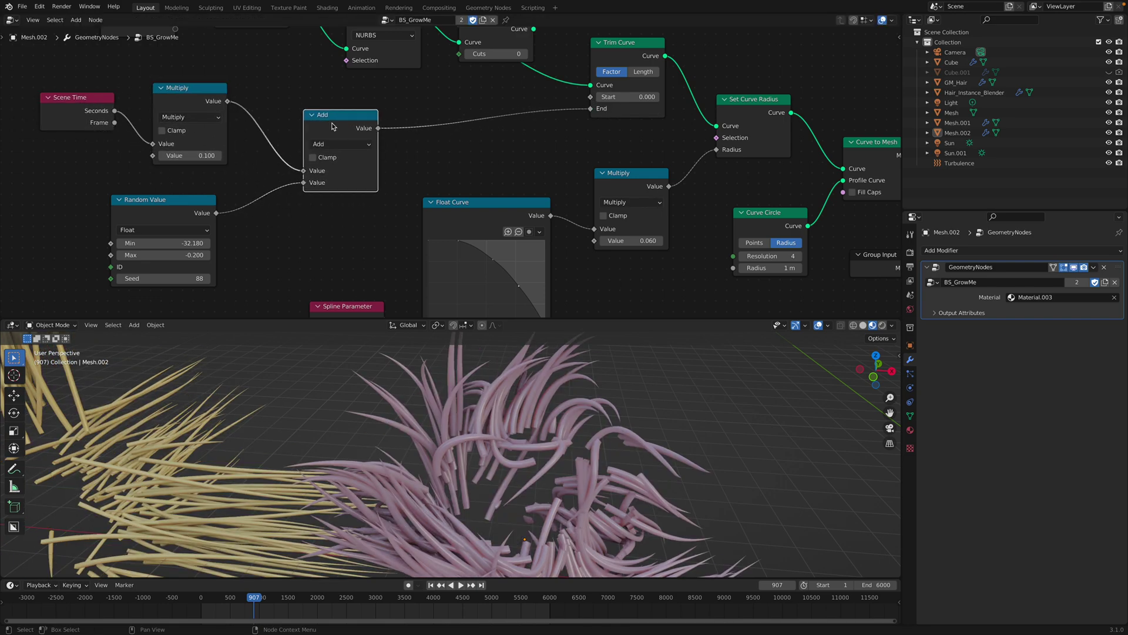
left_click_drag(332, 127, 321, 124)
Set Random Value to Min -41.980, Max 0.000 and Seed 98.
left_click_drag(168, 200, 191, 182)
mouse_move(203, 225)
left_mouse_down()
mouse_move(177, 225)
mouse_move(172, 236)
mouse_move(208, 237)
left_mouse_up()
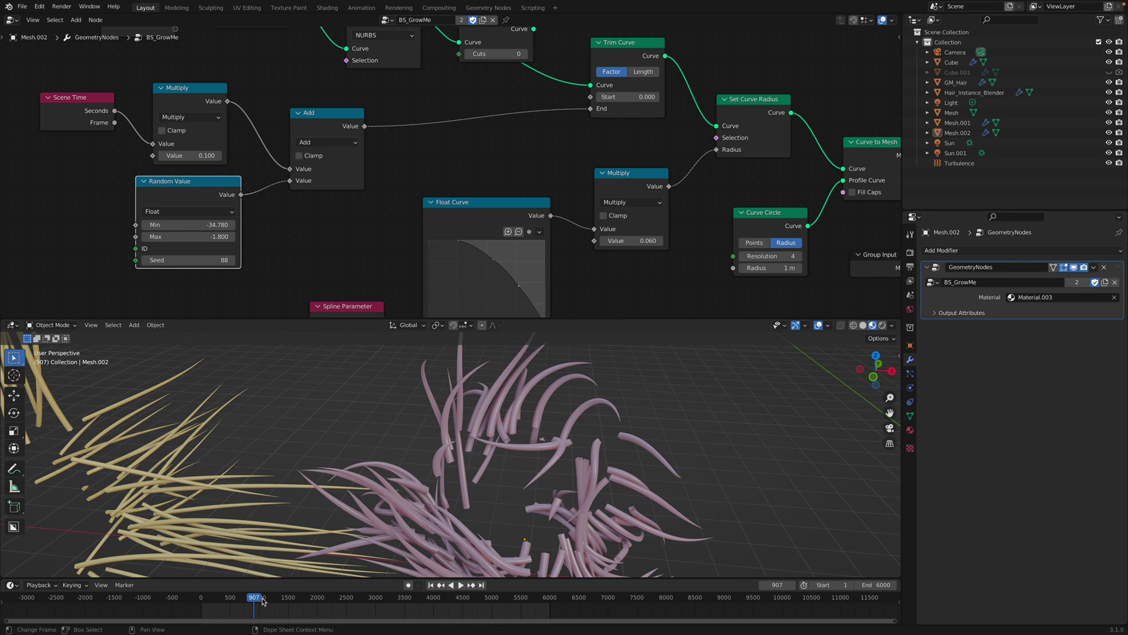
left_click_drag(262, 601, 343, 602)
left_click_drag(212, 260, 181, 260)
type("0")
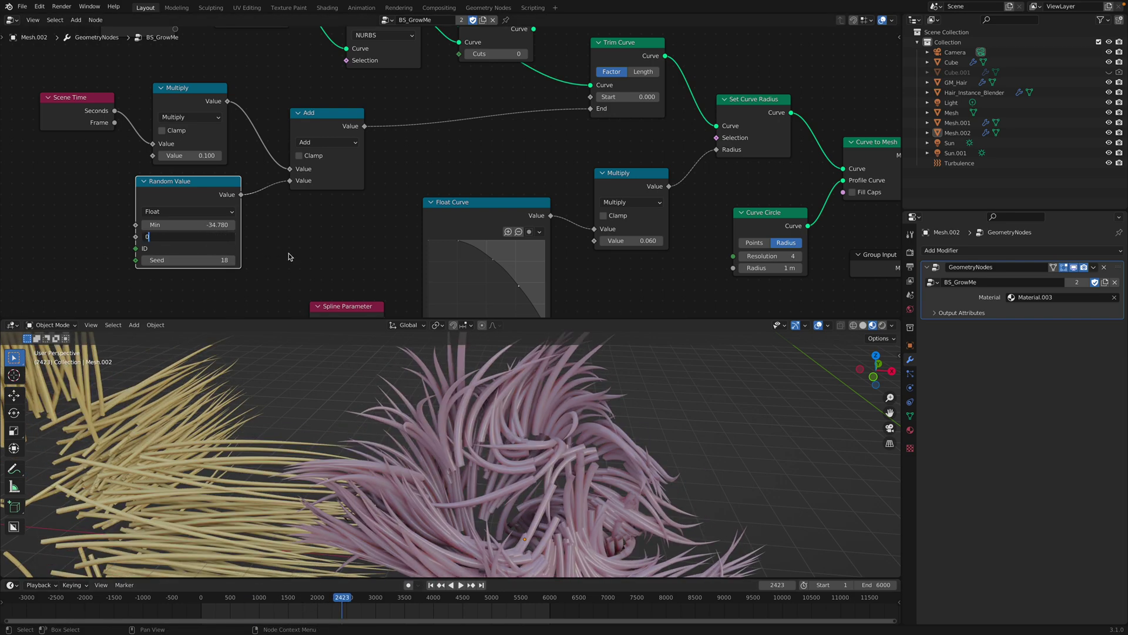
key("Return")
mouse_move(190, 225)
left_mouse_down()
mouse_move(167, 225)
mouse_move(225, 259)
left_mouse_up()
Save the file and replay the growth animation from an early frame.
key("ctrl+s")
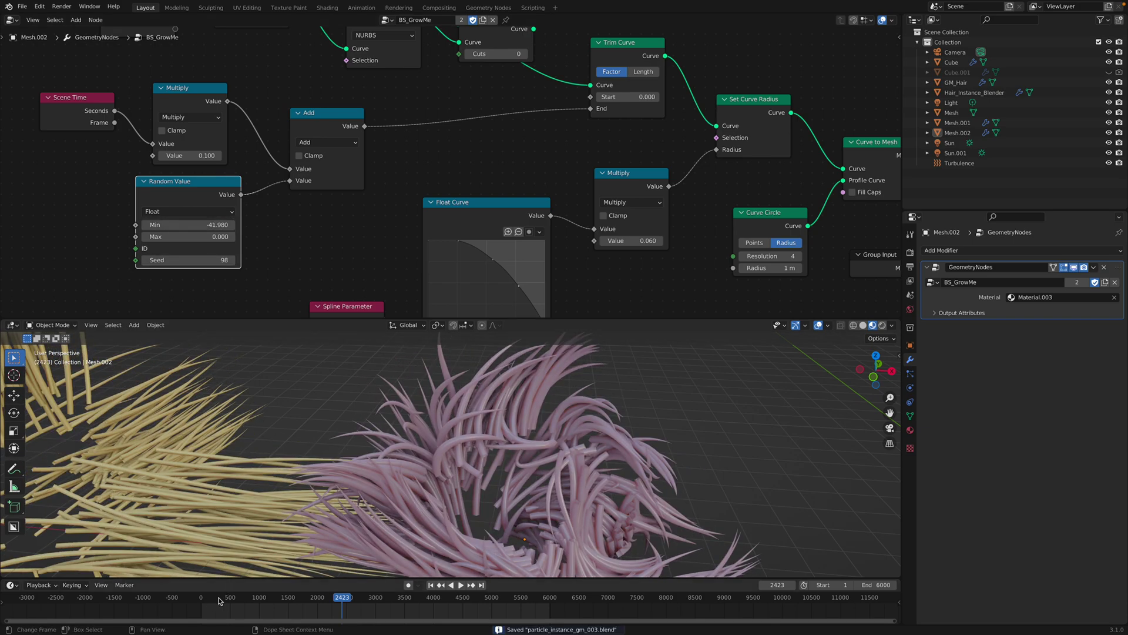
left_click(219, 600)
key("space")
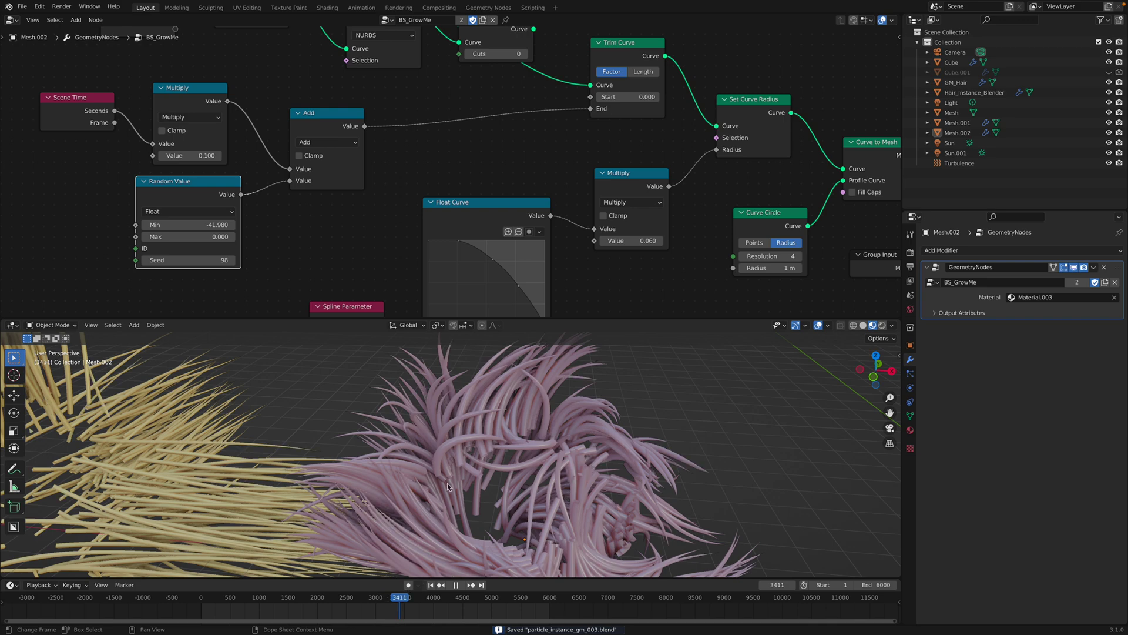
key("space")
Move the Float Curve and Spline Parameter nodes up and scrub to frame 1877.
middle_click_drag(491, 101, 453, 97)
scroll(452, 97, "down", 2)
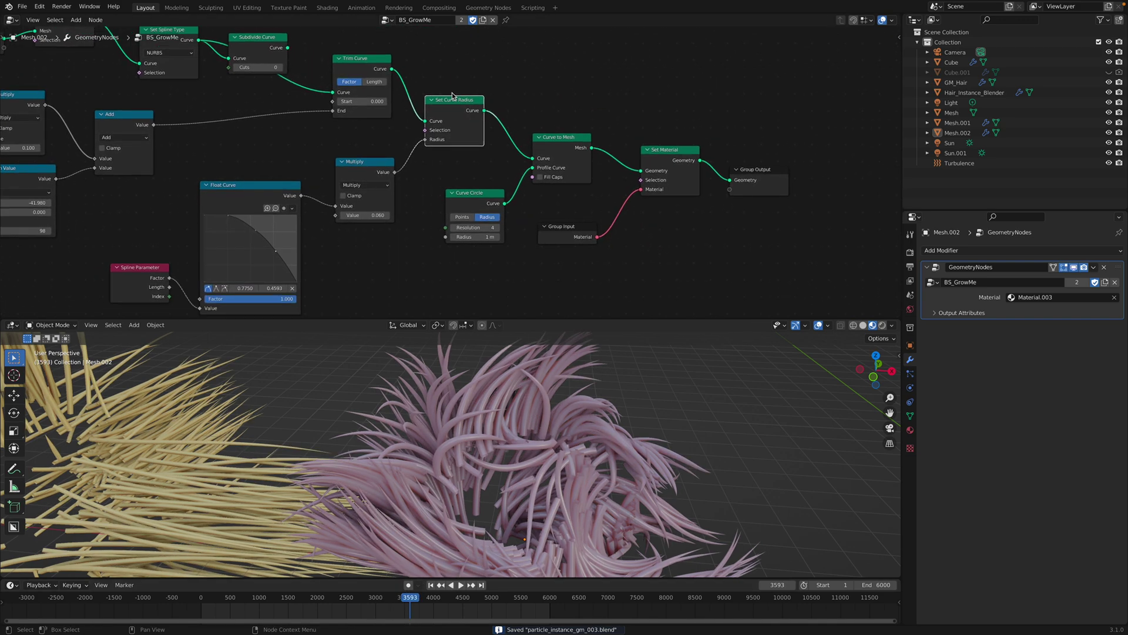
scroll(453, 97, "up", 1)
scroll(452, 102, "up", 1)
scroll(454, 132, "up", 1)
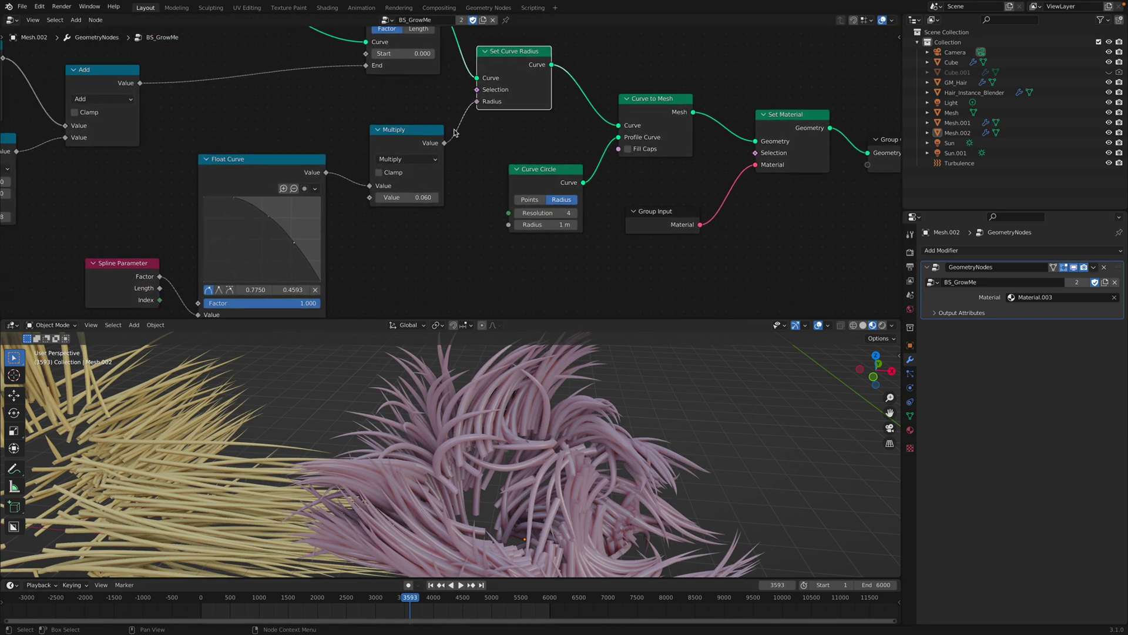
scroll(325, 173, "down", 1)
middle_click_drag(325, 171, 357, 135)
left_click_drag(297, 150, 310, 125)
left_click_drag(174, 213, 173, 189)
middle_click_drag(190, 209, 181, 222)
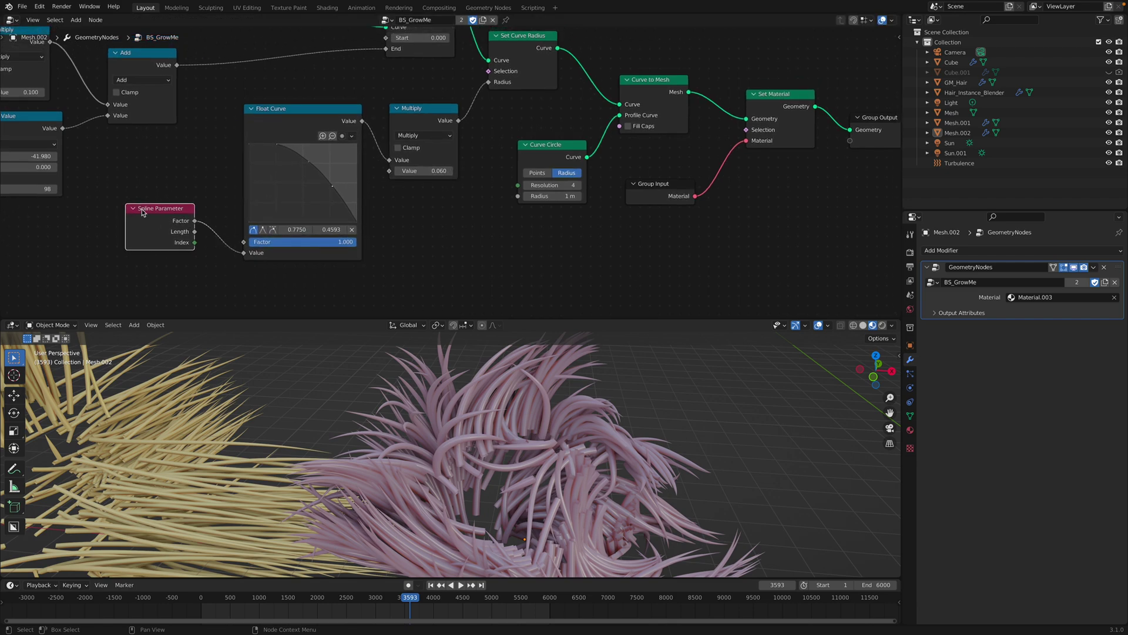
left_click_drag(229, 598, 310, 598)
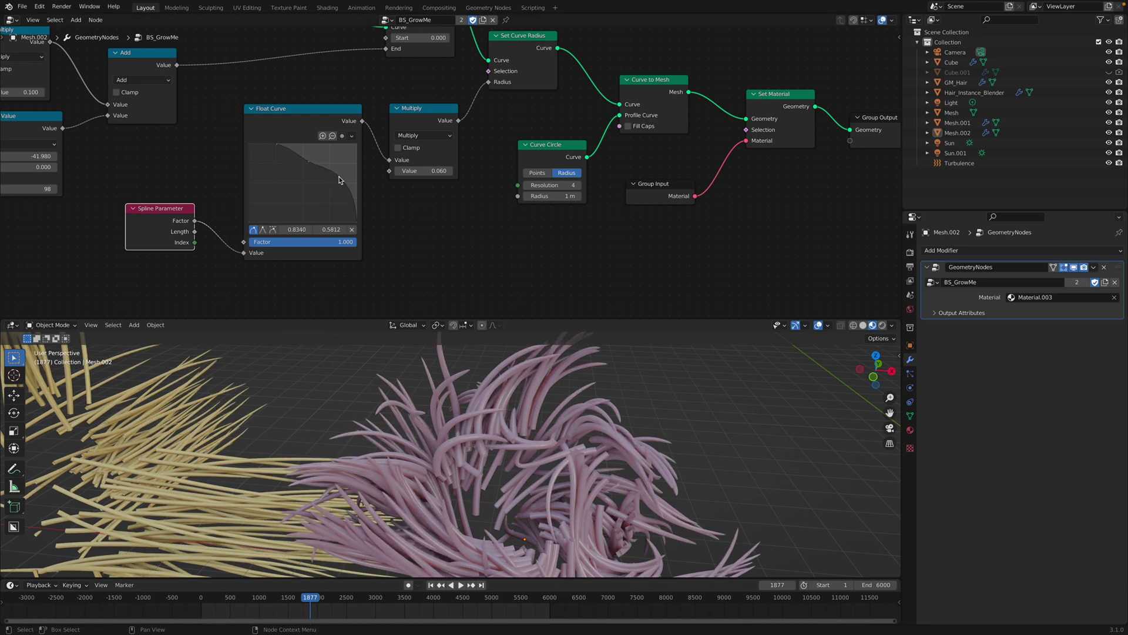
Drag the radius curve's left end to the bottom to form an arch, then replay growth.
left_click_drag(336, 179, 332, 184)
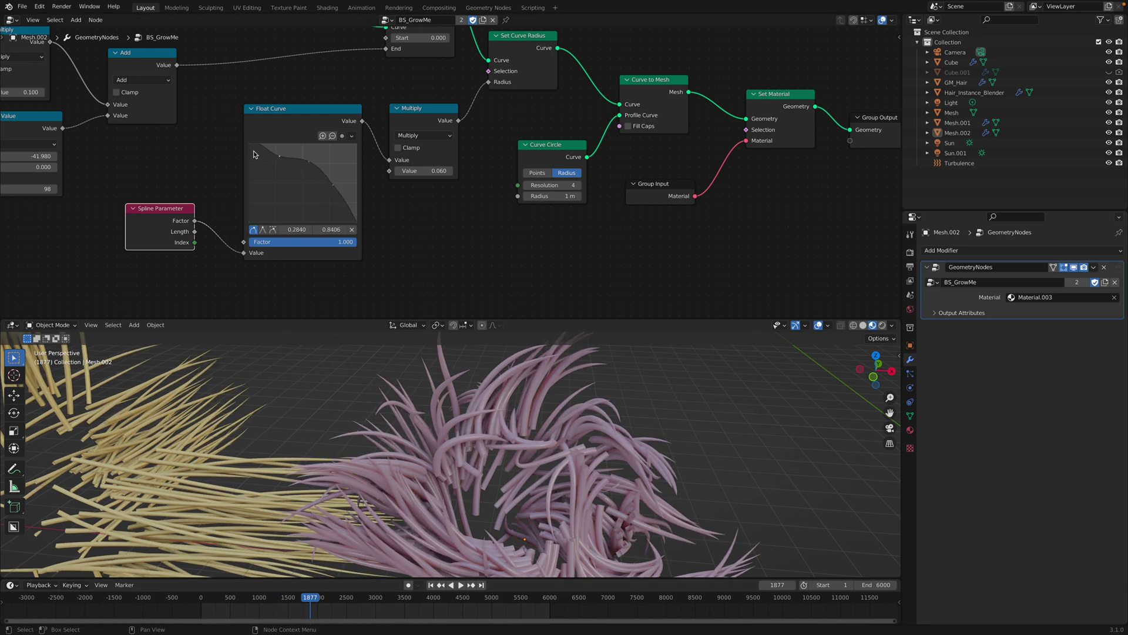
left_click_drag(251, 146, 252, 220)
left_click_drag(279, 157, 279, 168)
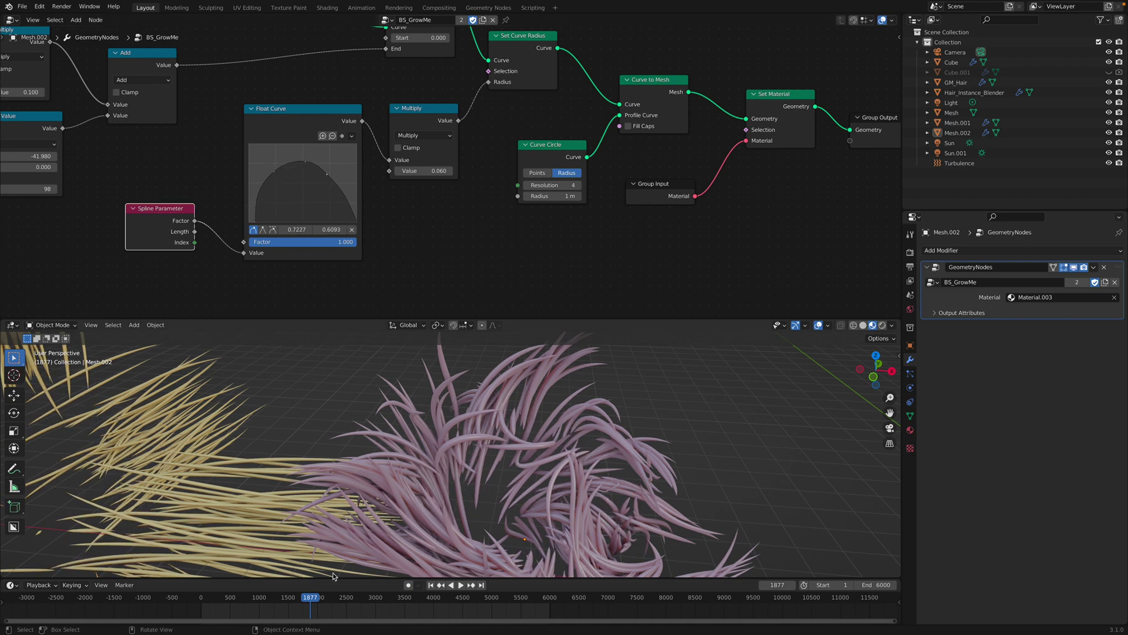
left_click(218, 601)
key("space")
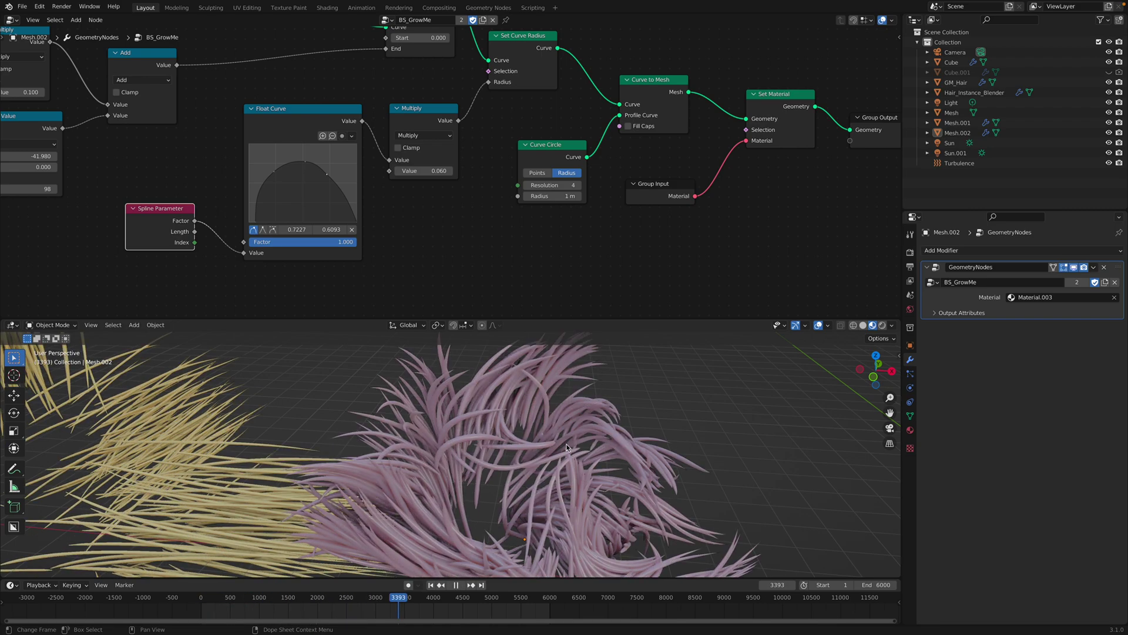
key("space")
Set the Curve Circle node to resolution 6 and reset its radius to 1 m.
middle_click_drag(546, 168, 462, 220)
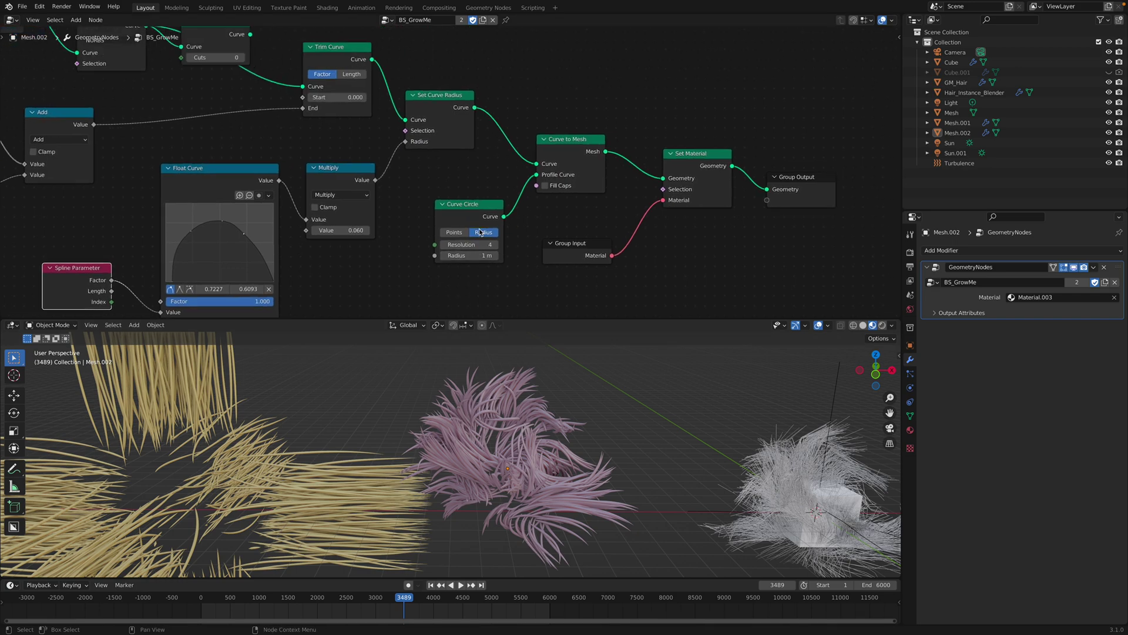
left_click(476, 211)
scroll(476, 212, "up", 1)
mouse_move(485, 206)
left_mouse_down()
mouse_move(457, 204)
mouse_move(445, 241)
mouse_move(472, 241)
left_mouse_up()
left_click(607, 143)
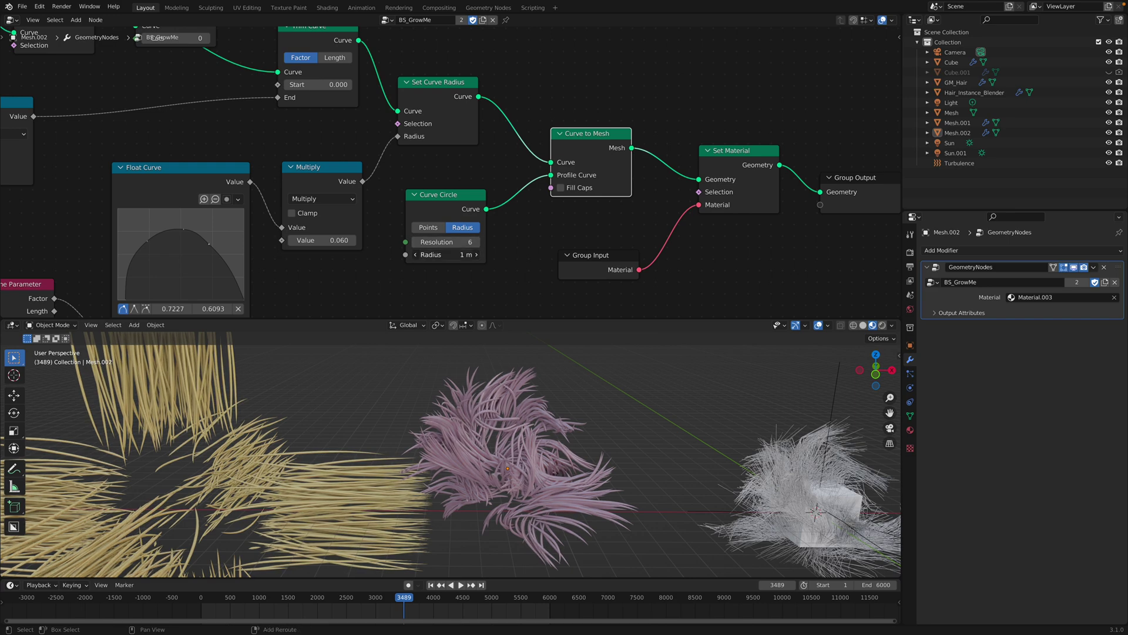
key("BackSpace")
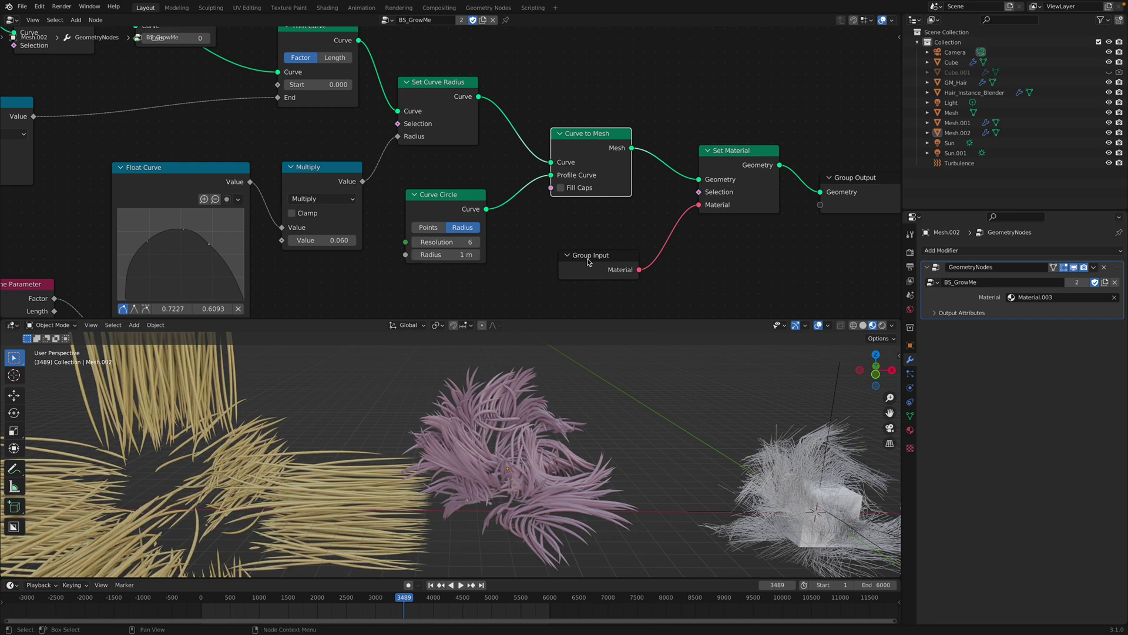
Tidy the Group Input and Set Material nodes, save, and enlarge the 3D view in Rendered shading.
left_click(596, 265)
middle_click_drag(599, 222, 501, 239)
scroll(502, 238, "down", 1)
left_click_drag(635, 168, 635, 149)
scroll(497, 184, "down", 2)
key("ctrl+s")
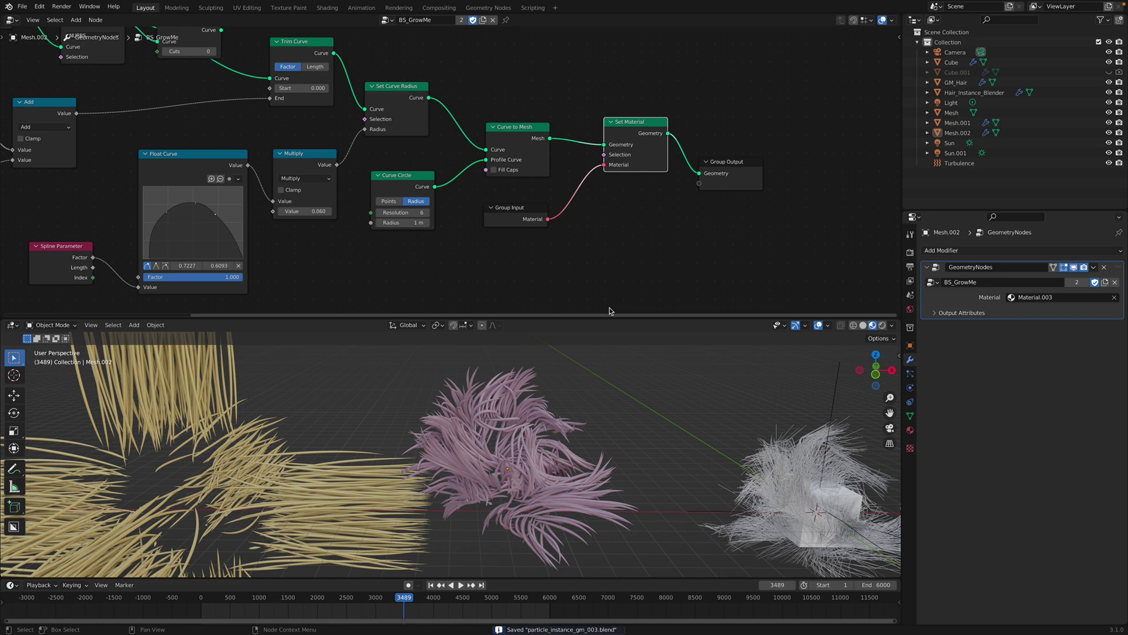
left_click_drag(608, 316, 608, 164)
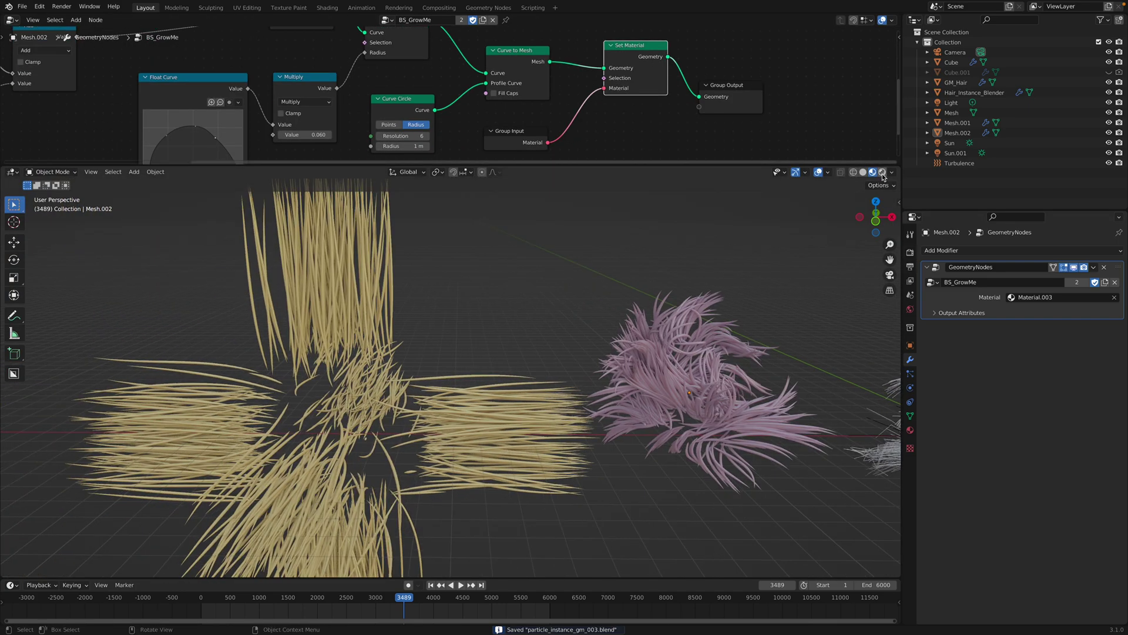
key("z")
left_click(440, 345)
Select Mesh.001 and turn the top area into an enlarged Shader Editor.
left_click(361, 295)
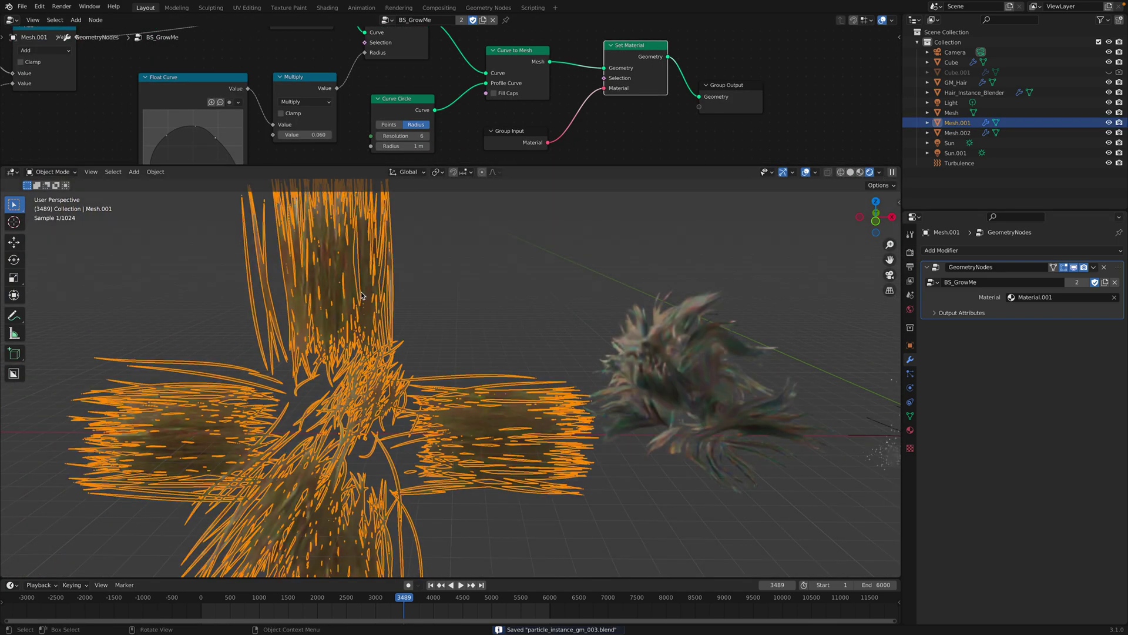
left_click(12, 19)
left_click(39, 126)
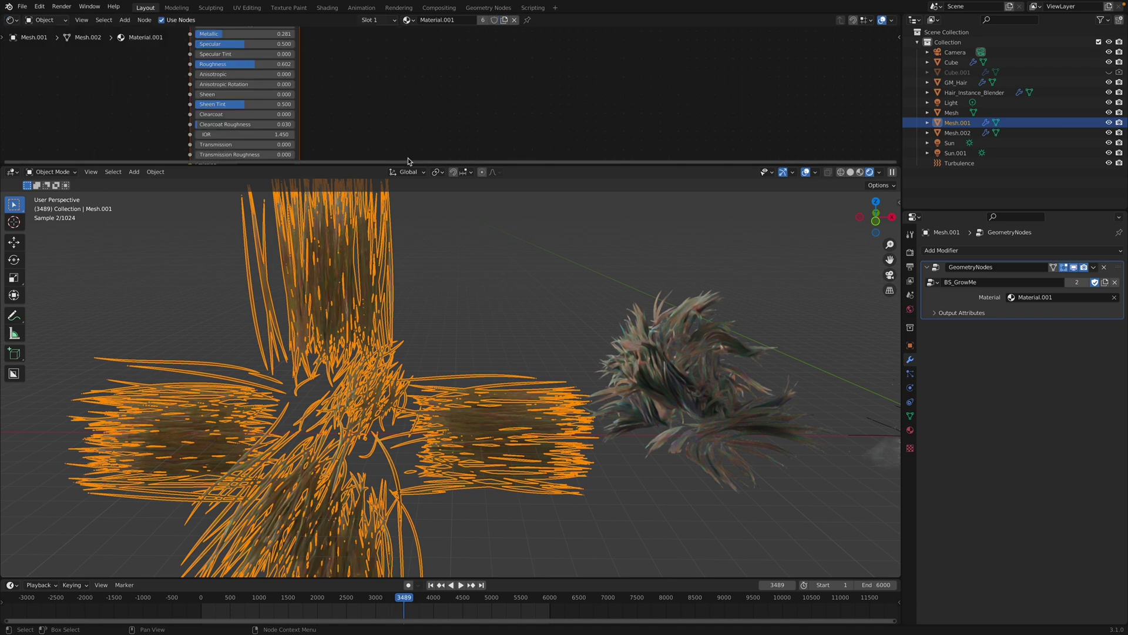
left_click_drag(411, 165, 388, 272)
scroll(353, 167, "up", 2)
scroll(338, 128, "up", 2)
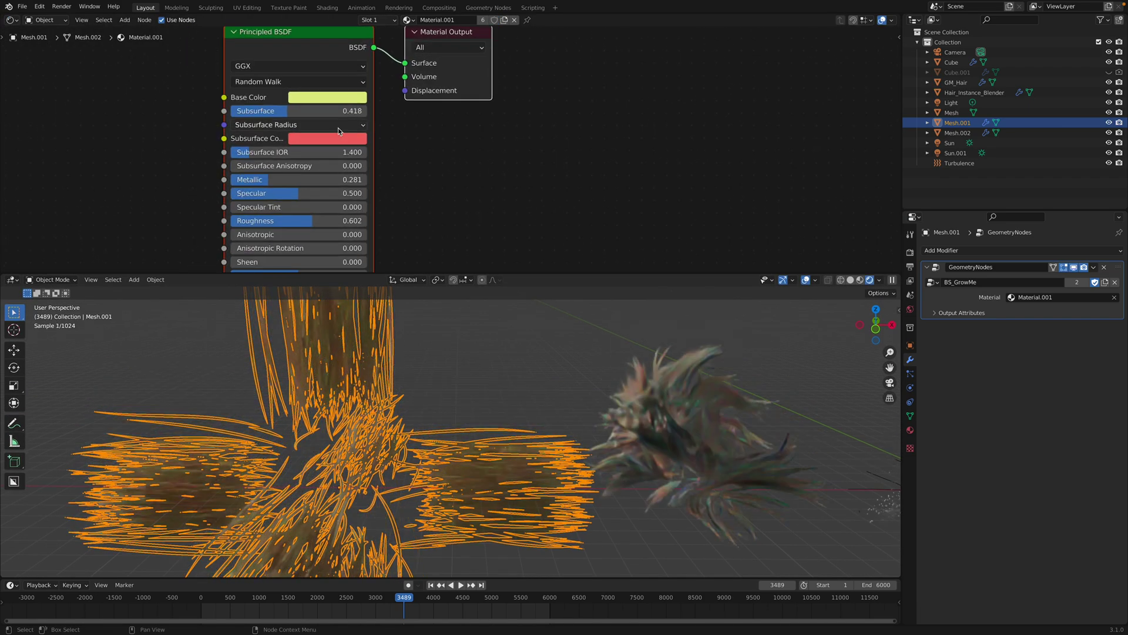
scroll(338, 128, "up", 1)
On Mesh.002's material, set the Hue/Saturation colour to red and Subsurface to 0.
left_click(636, 409)
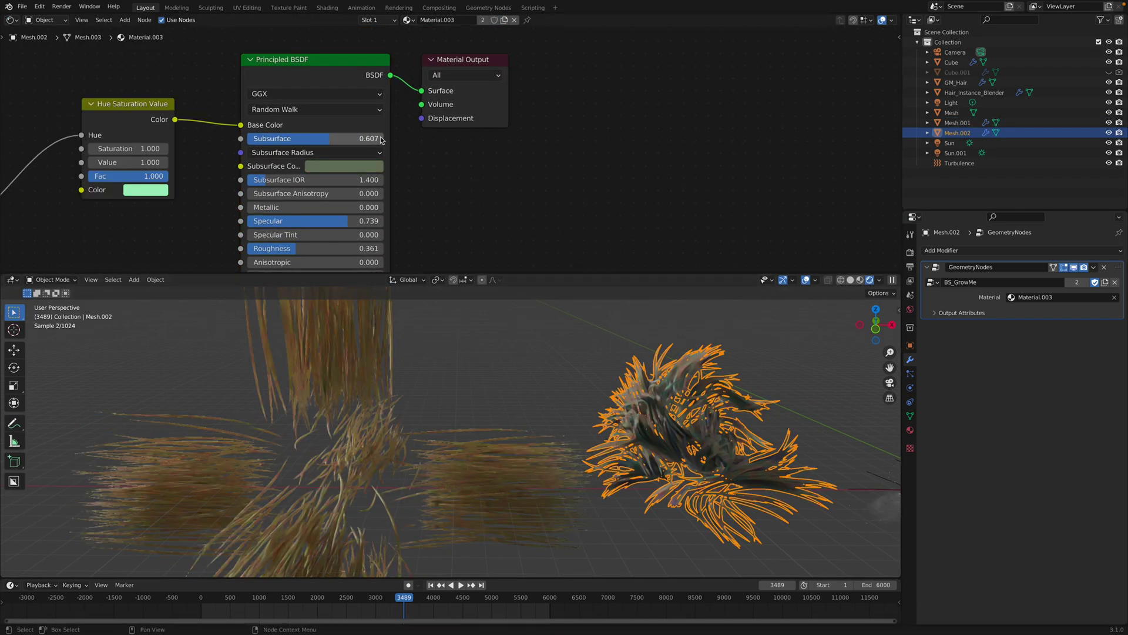
middle_click_drag(144, 185, 411, 187)
left_click(413, 190)
left_click(410, 77)
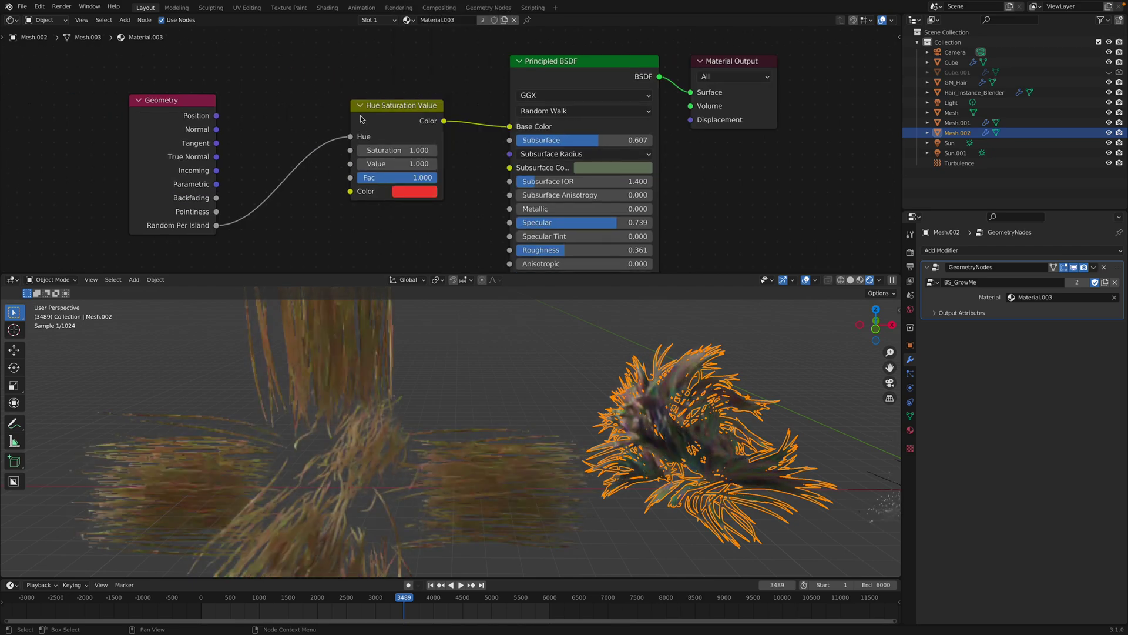
left_click_drag(573, 140, 520, 139)
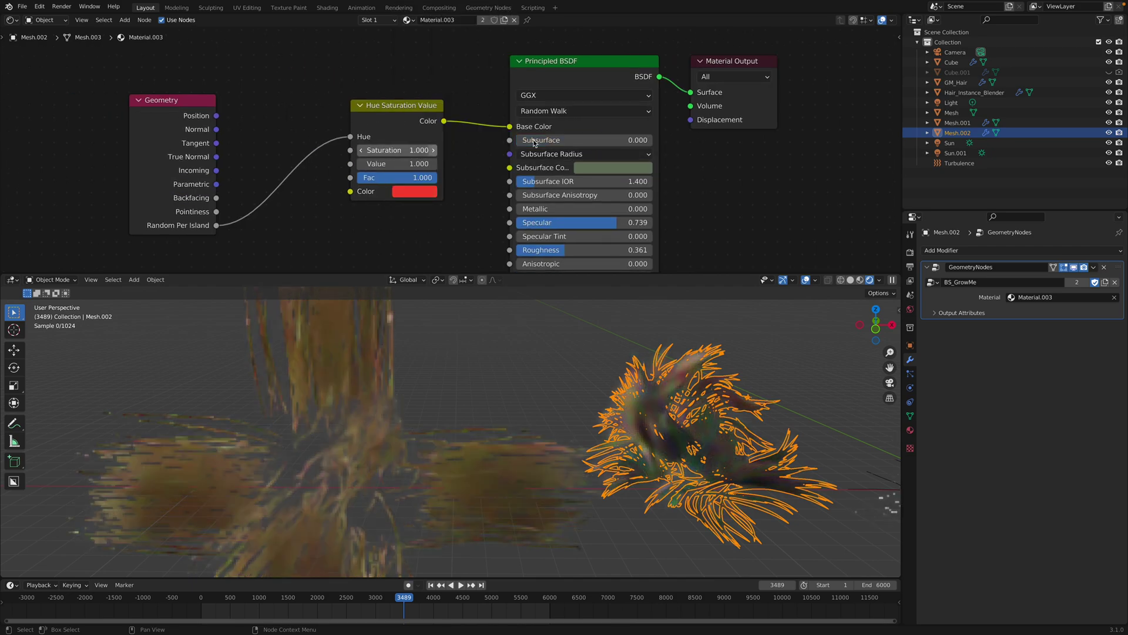
middle_click_drag(520, 140, 509, 120)
Orbit around the clump and save as particle_instance_gm_004.blend.
left_click(745, 341)
middle_click_drag(745, 341, 591, 374)
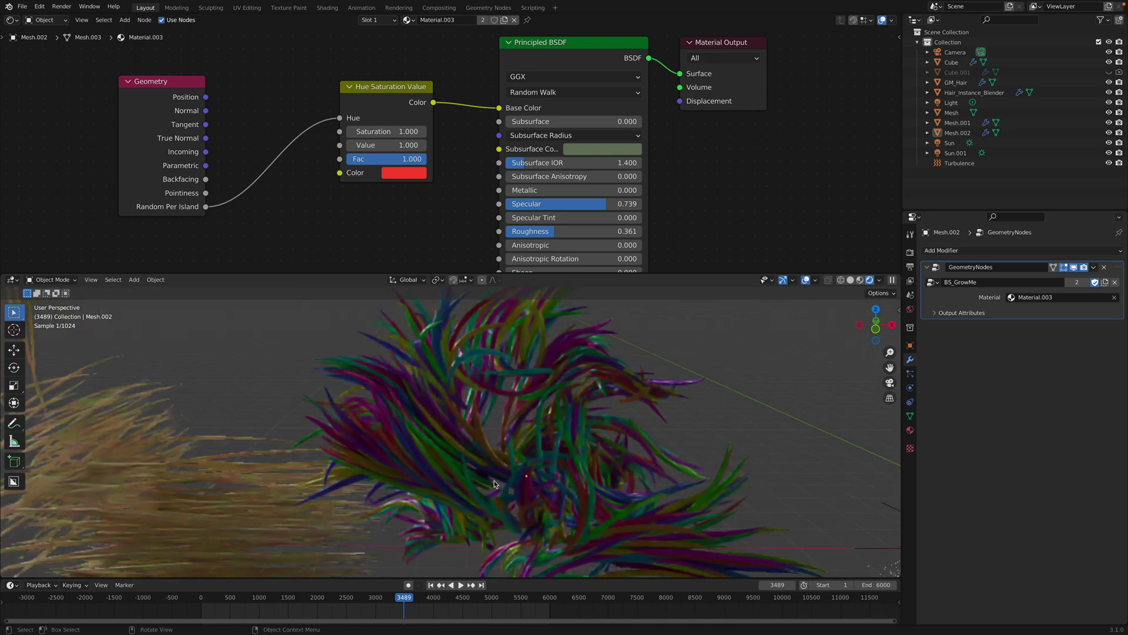
middle_click_drag(507, 421, 564, 415)
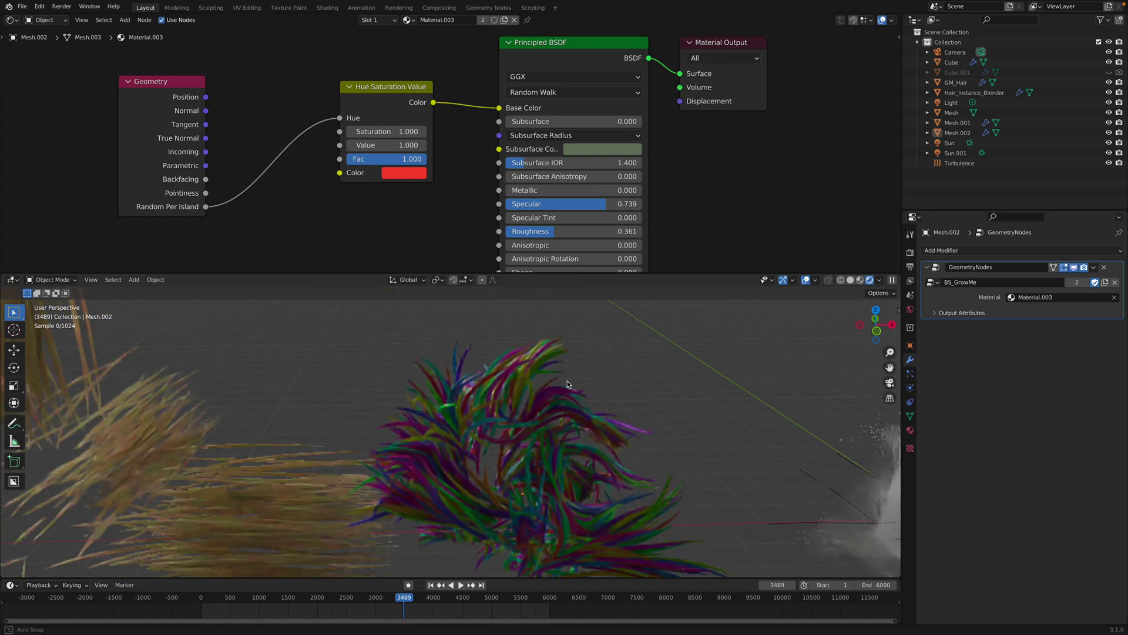
left_click(21, 7)
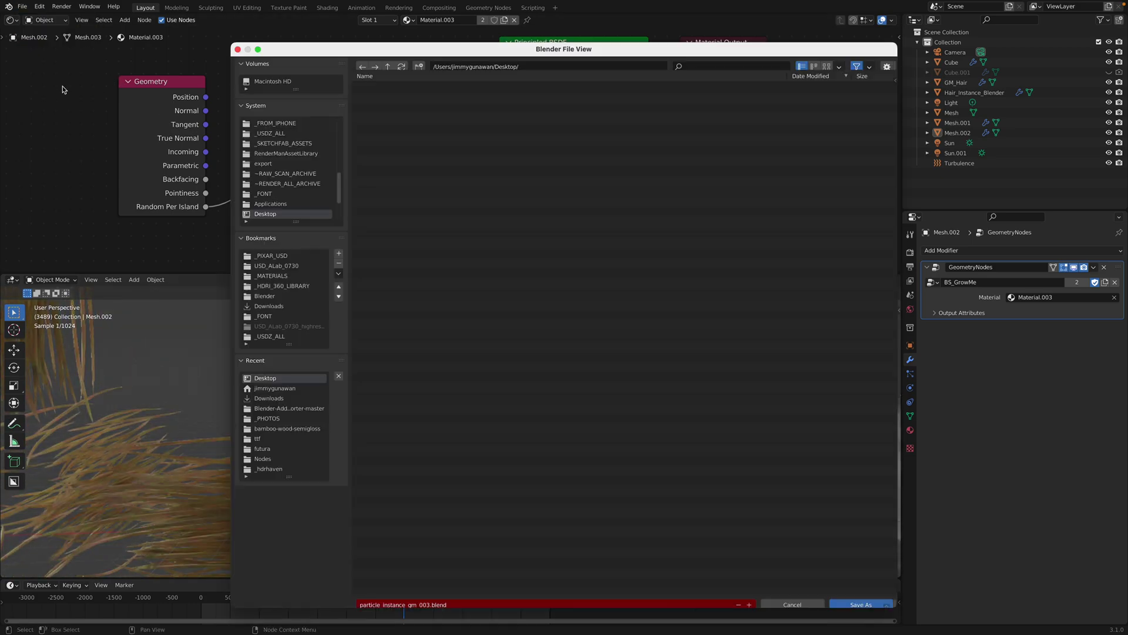
left_click(44, 85)
left_click(746, 598)
left_click(860, 597)
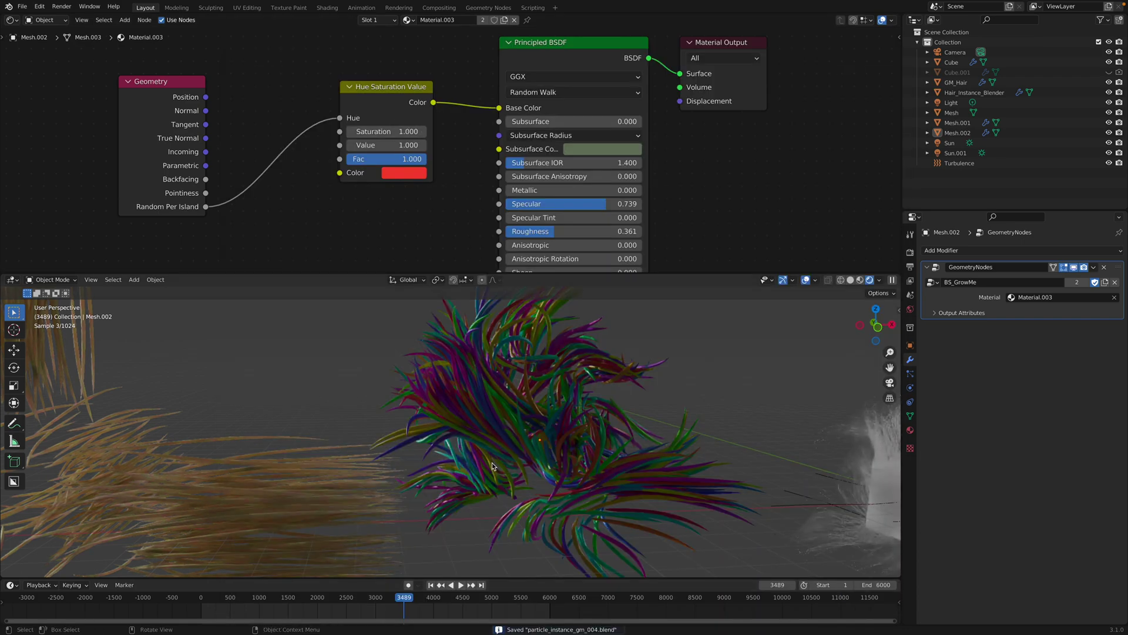
Switch the top area back to Geometry Nodes and start a new file via File > New.
left_click(490, 407)
scroll(451, 147, "down", 3)
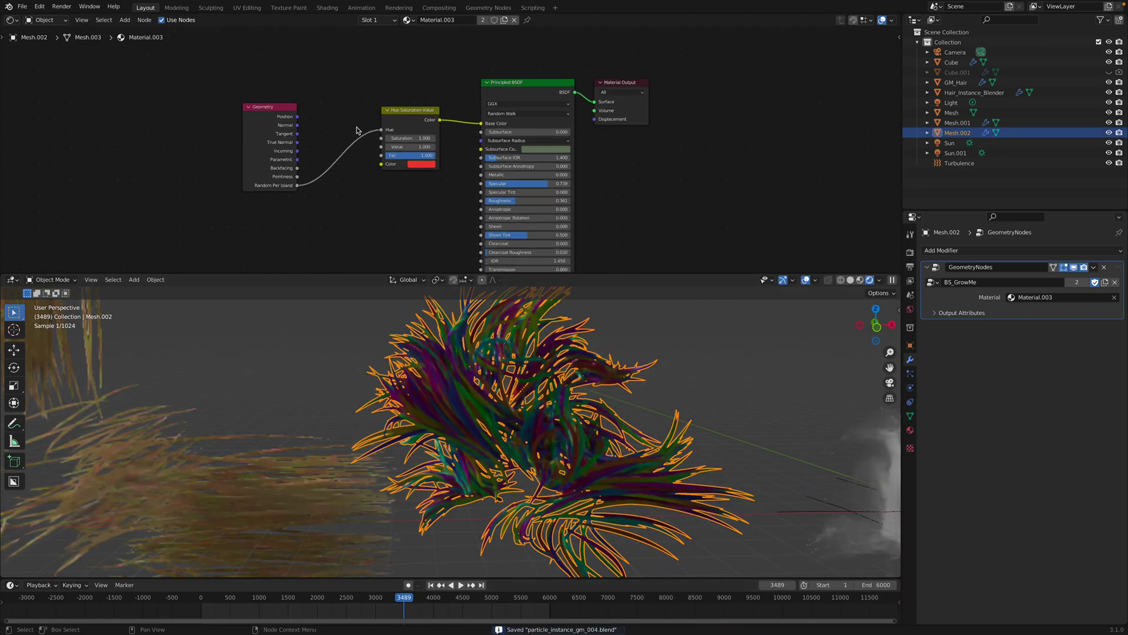
left_click(11, 19)
left_click(39, 116)
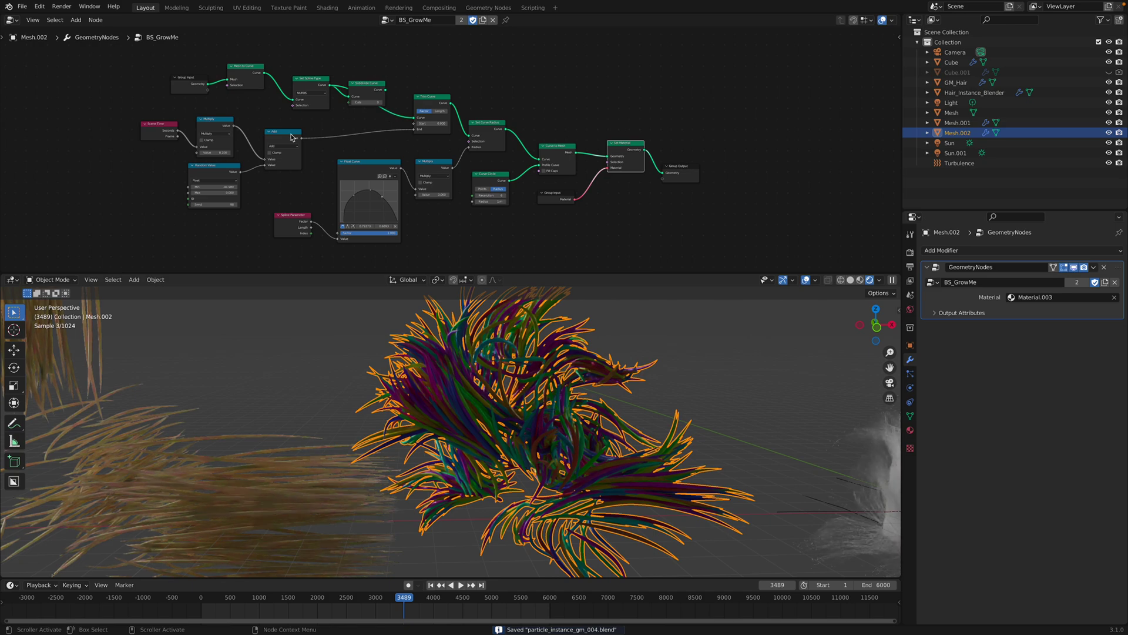
left_click(22, 7)
left_click(132, 19)
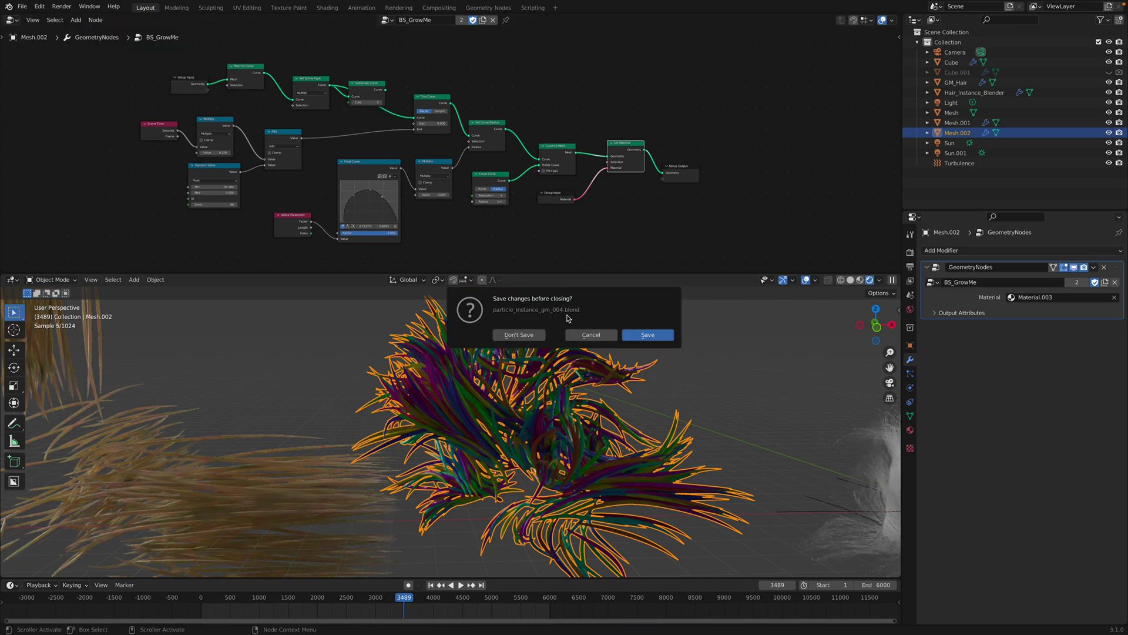
Load a fresh scene and add a Hair particle system to the default cube.
left_click(518, 334)
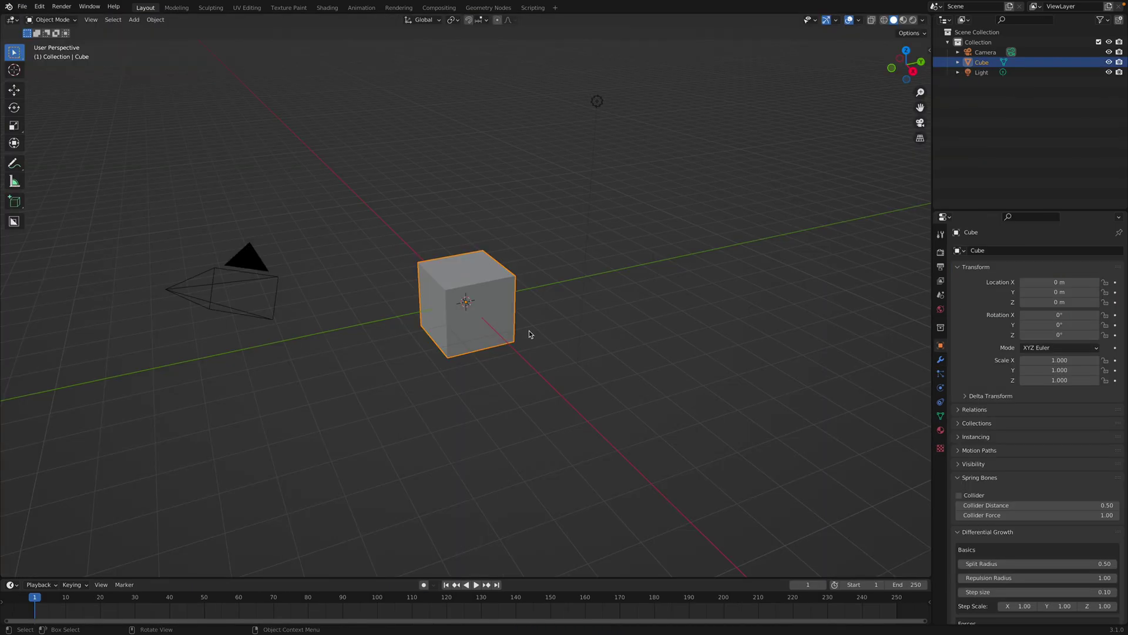
scroll(529, 331, "up", 5)
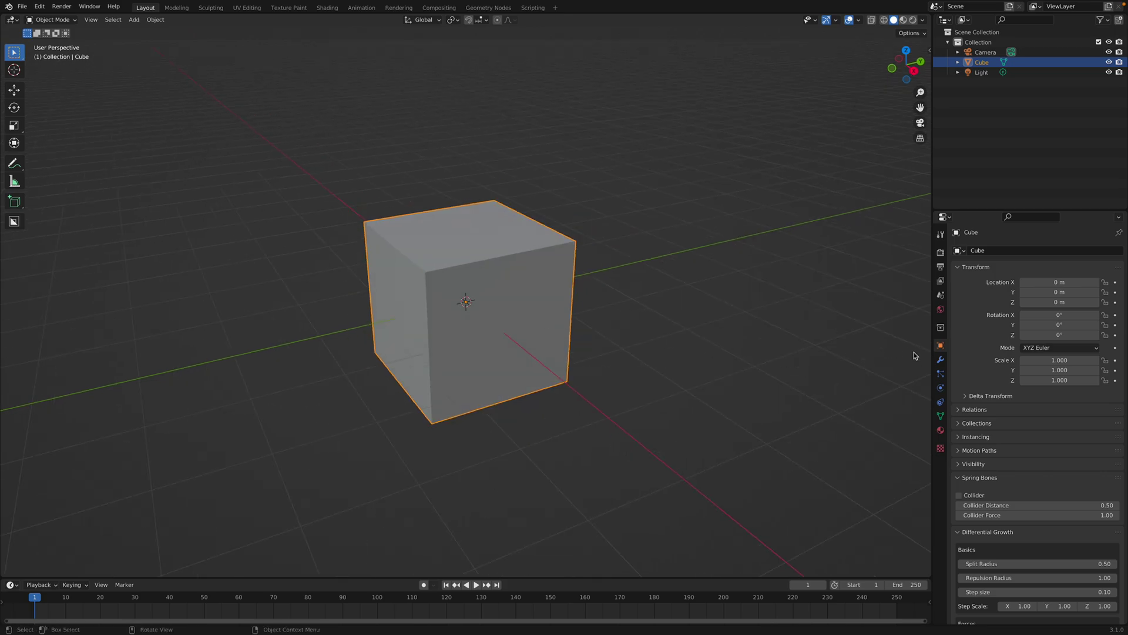
left_click(940, 375)
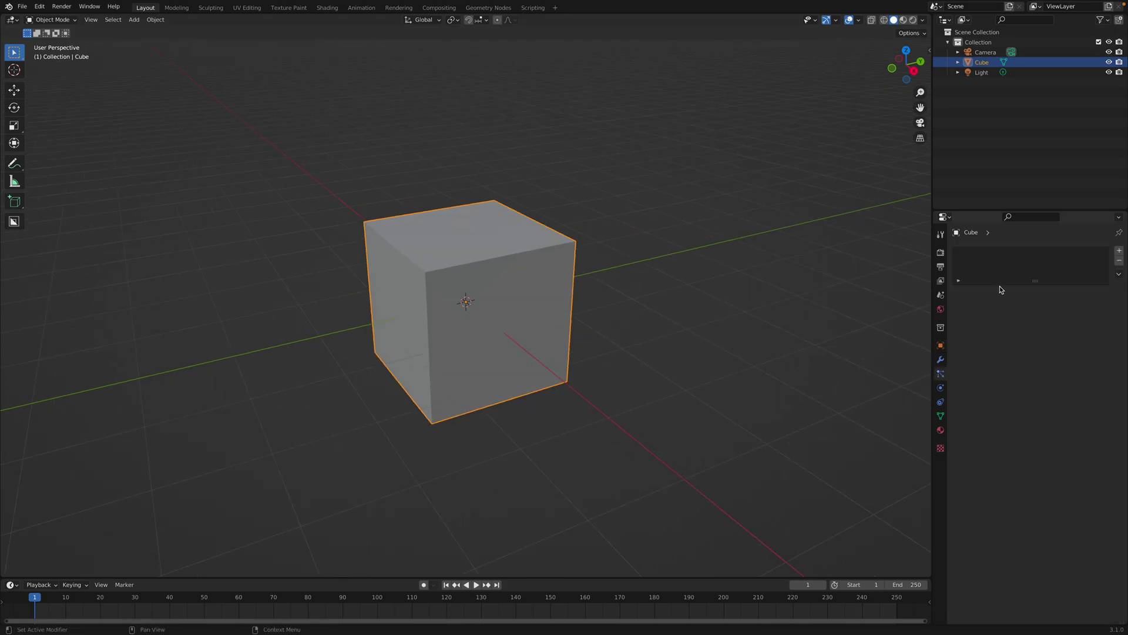
left_click(1118, 251)
scroll(628, 313, "up", 1)
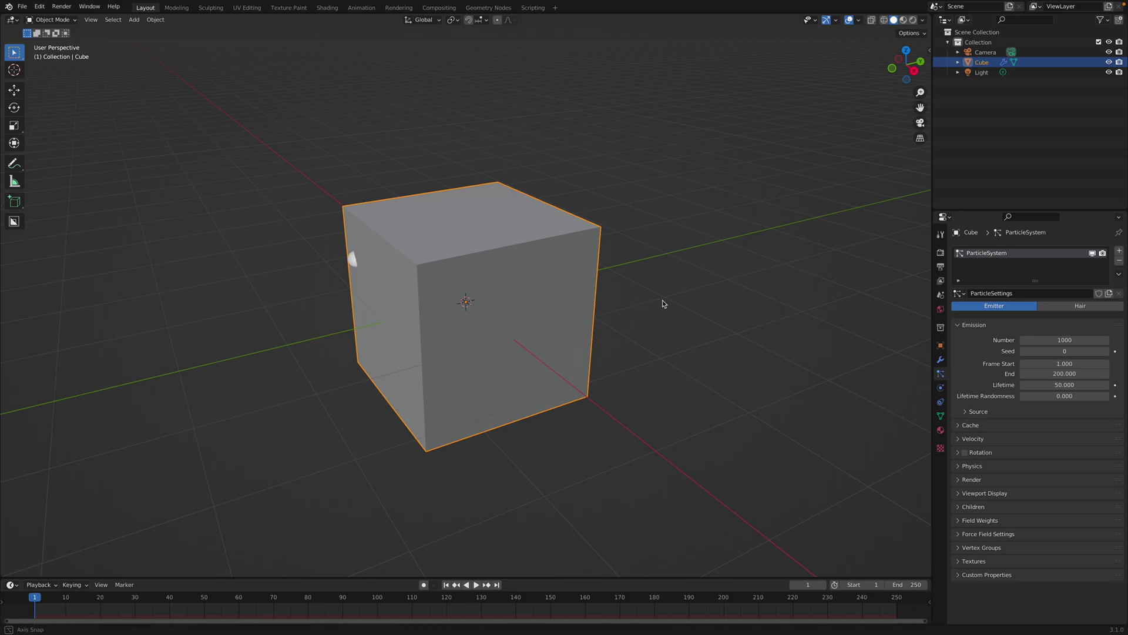
left_click(1079, 306)
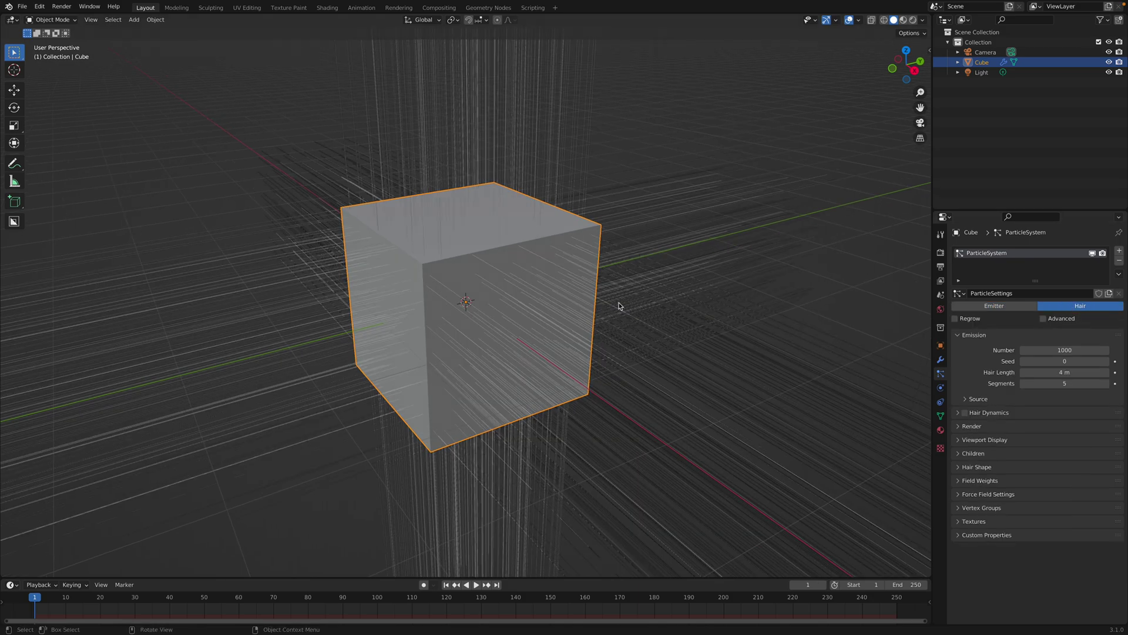
scroll(619, 305, "down", 3)
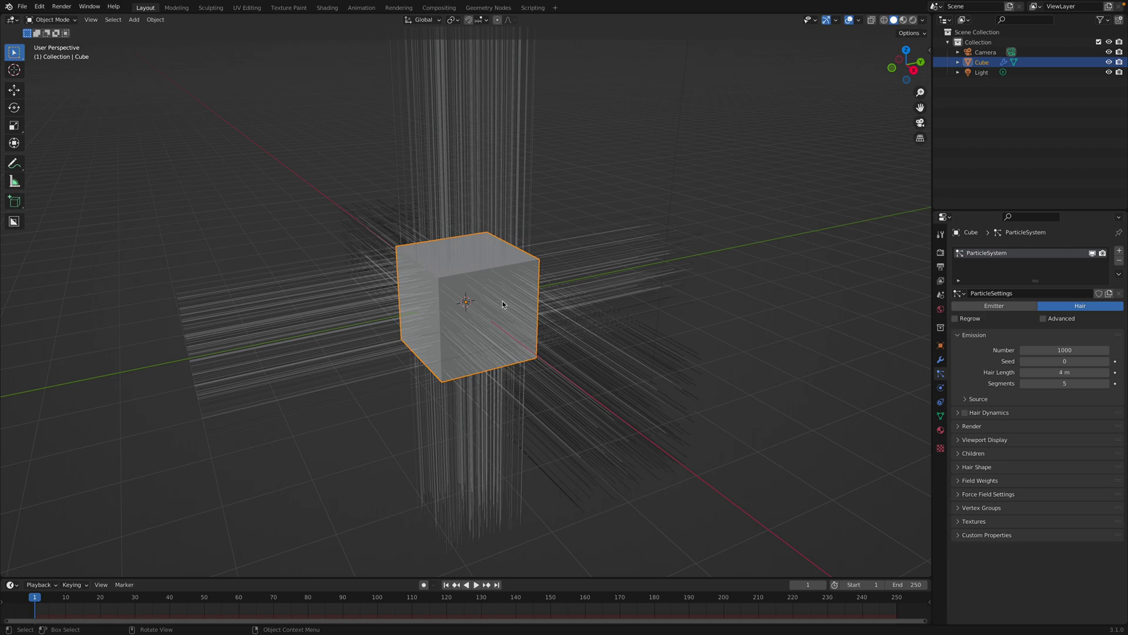
Widen the Properties panel, switch the particles to Emitter and back to Hair, and expand Cache.
left_click_drag(931, 195, 848, 199)
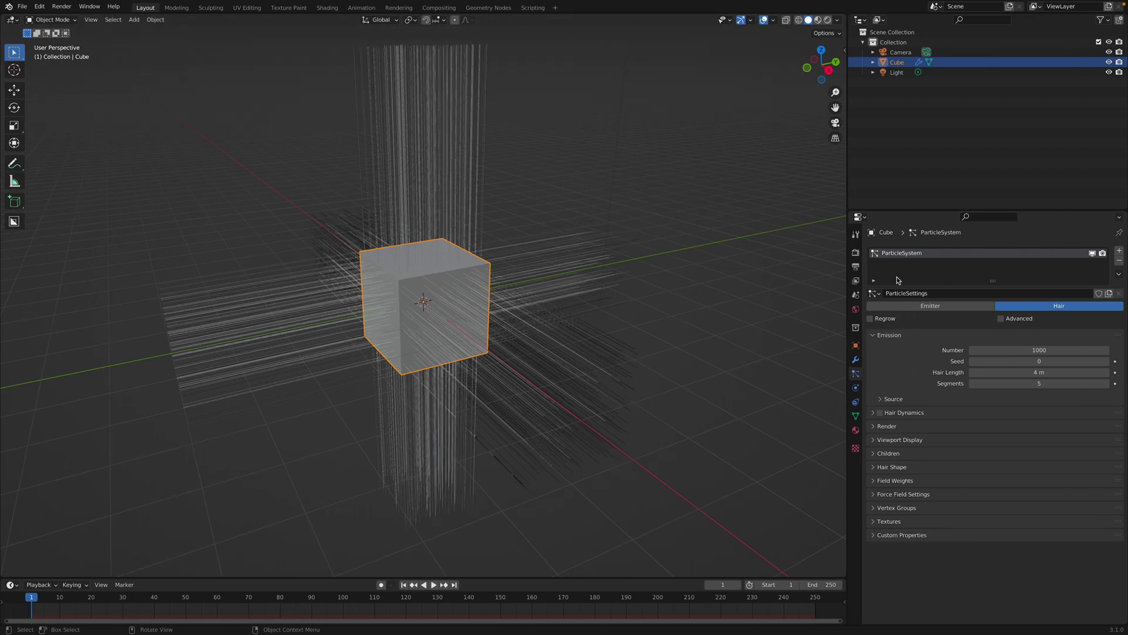
left_click(919, 306)
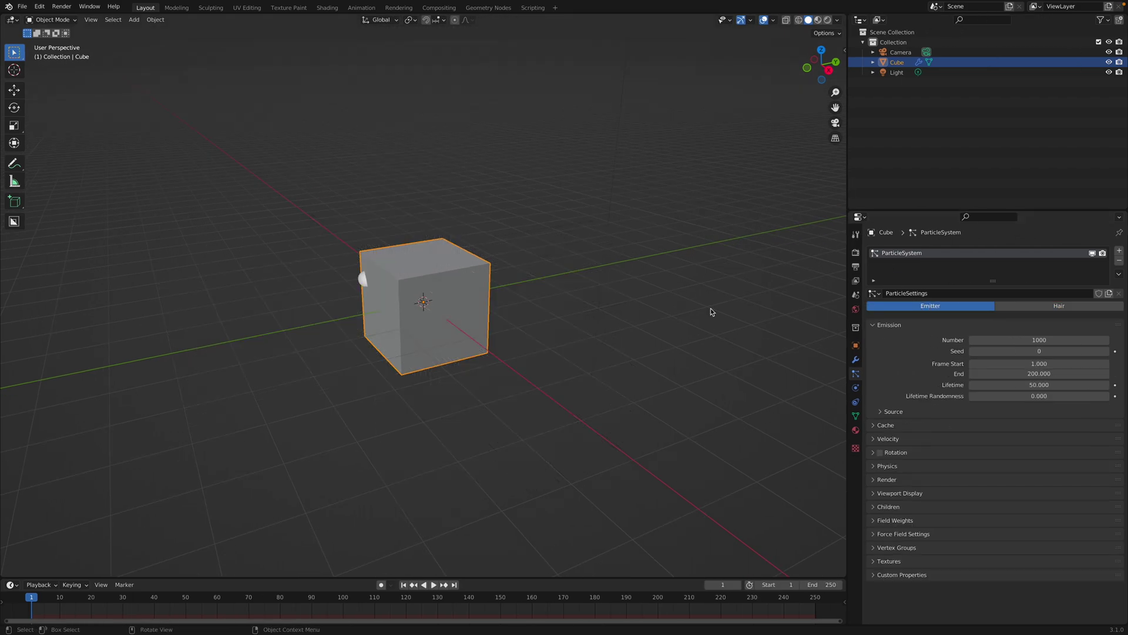
scroll(601, 292, "up", 2)
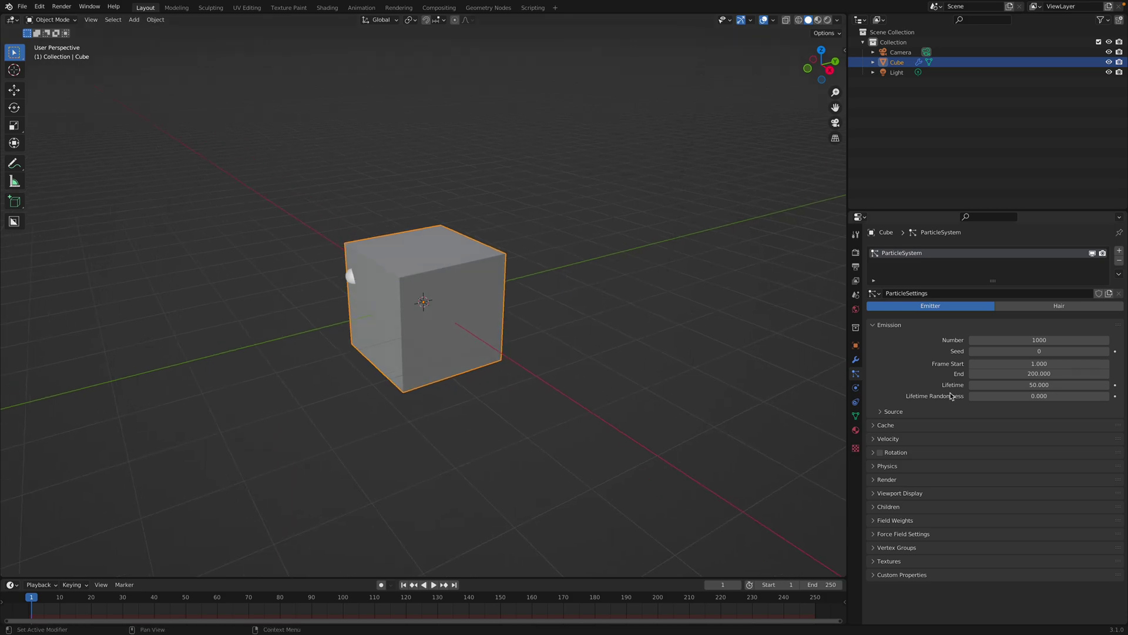
left_click(887, 427)
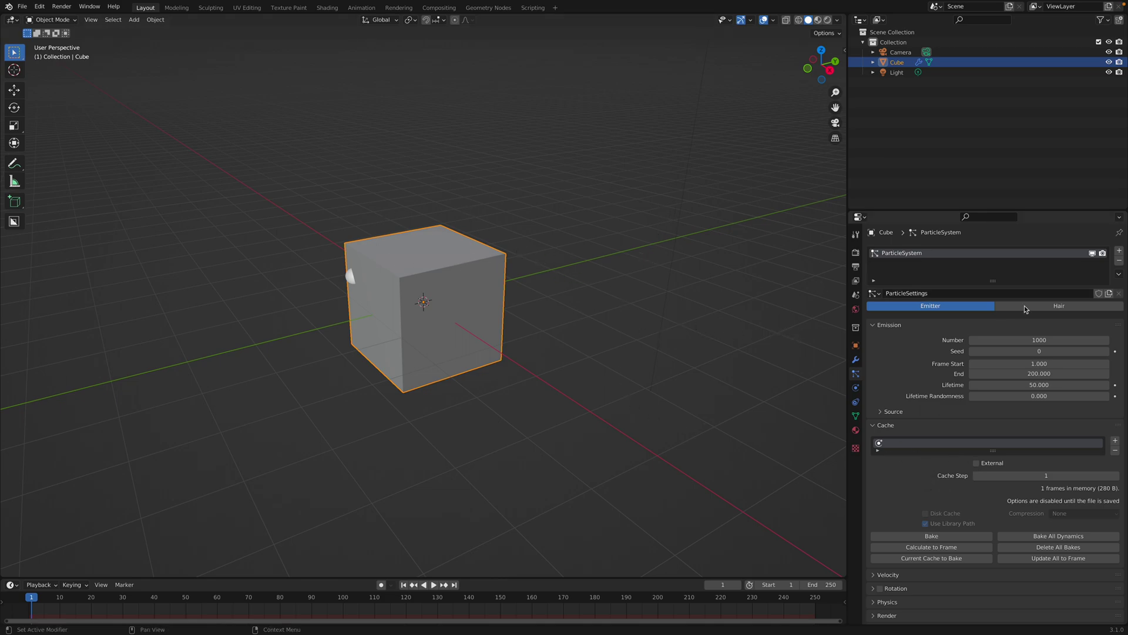
left_click(1061, 307)
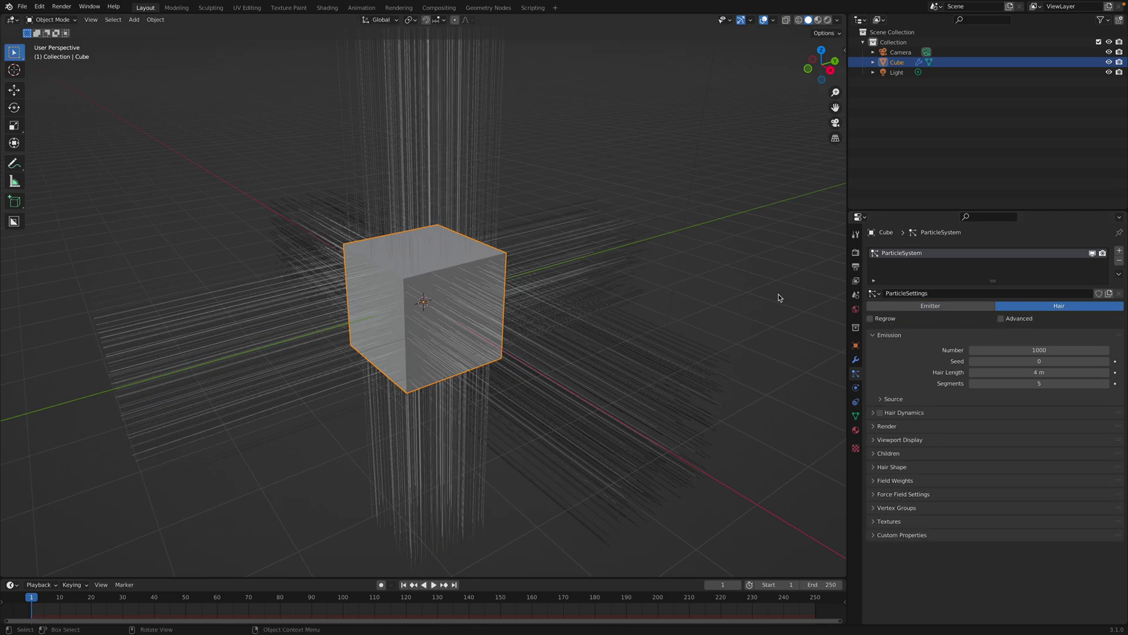
Set the hair strand count to 100.
left_click(1010, 349)
type("50")
key("Return")
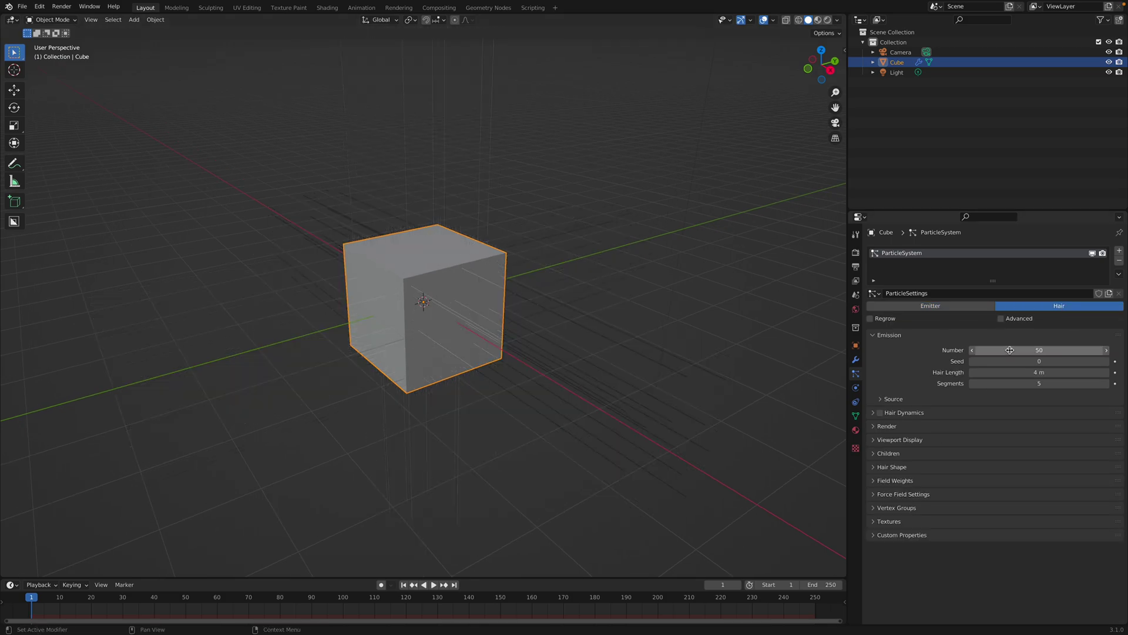
left_click(1010, 350)
type("00")
key("Return")
mouse_move(636, 264)
middle_mouse_down()
mouse_move(587, 279)
mouse_move(531, 273)
middle_mouse_up()
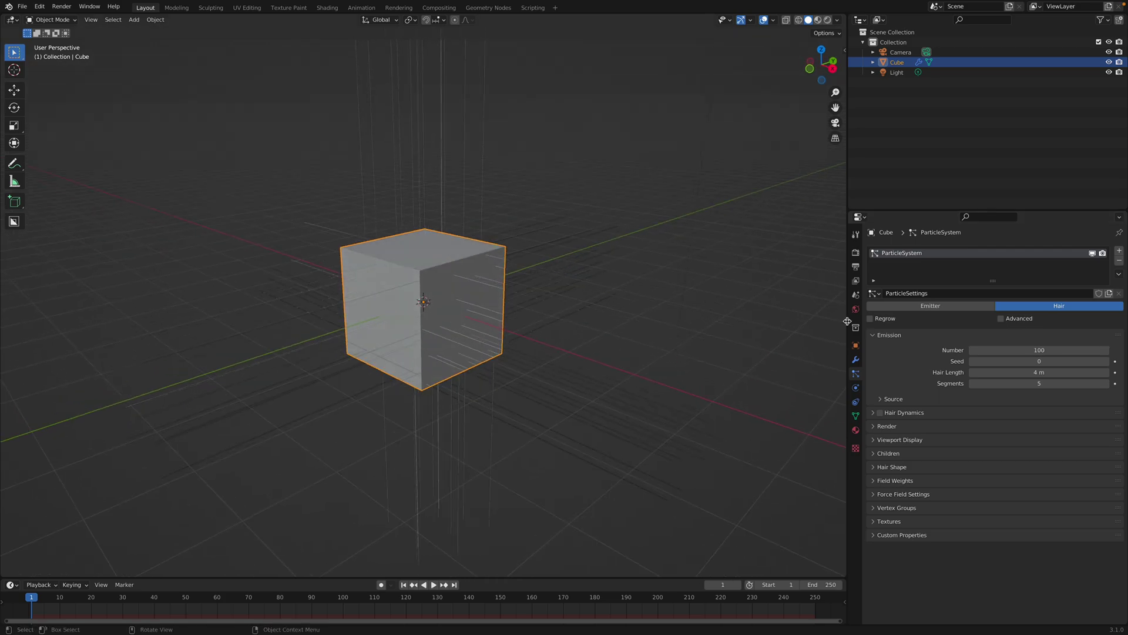
Give the hair 100 segments and a 20 m length, then bring up Save As.
left_click_drag(1014, 372, 1049, 372)
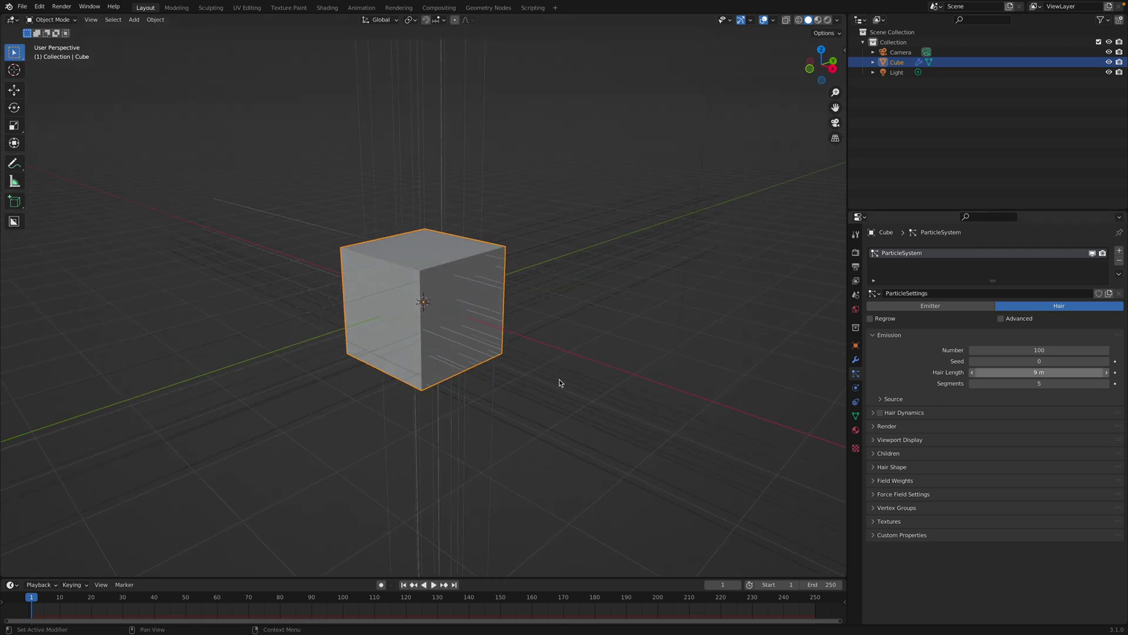
scroll(562, 382, "down", 4)
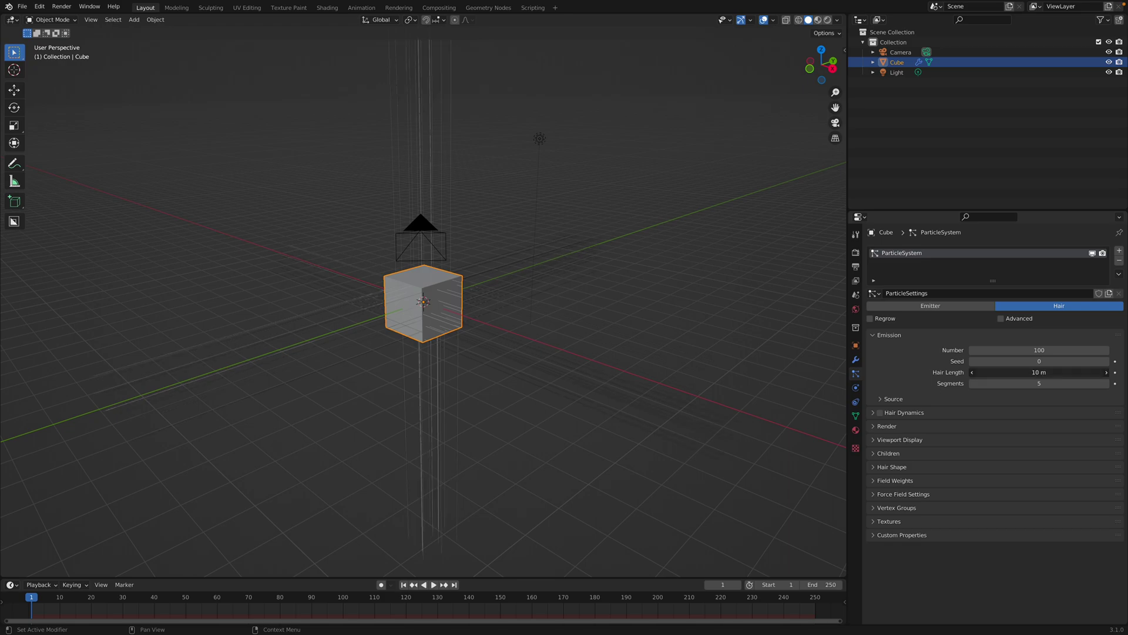
middle_click_drag(493, 338, 517, 365)
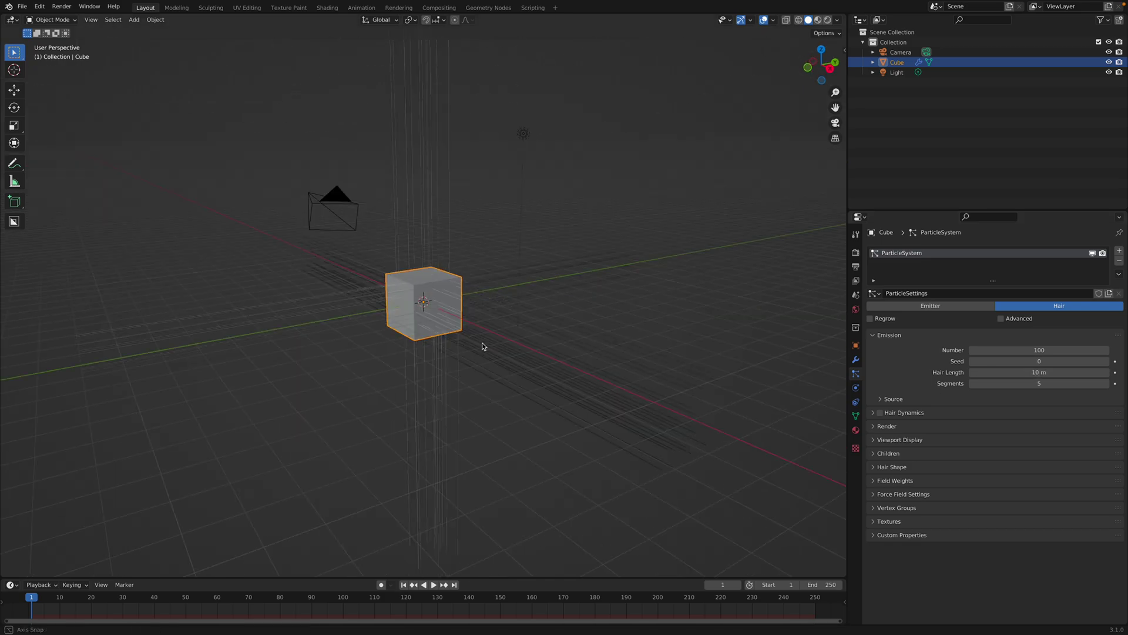
scroll(515, 364, "up", 1)
left_click(1038, 383)
type("50")
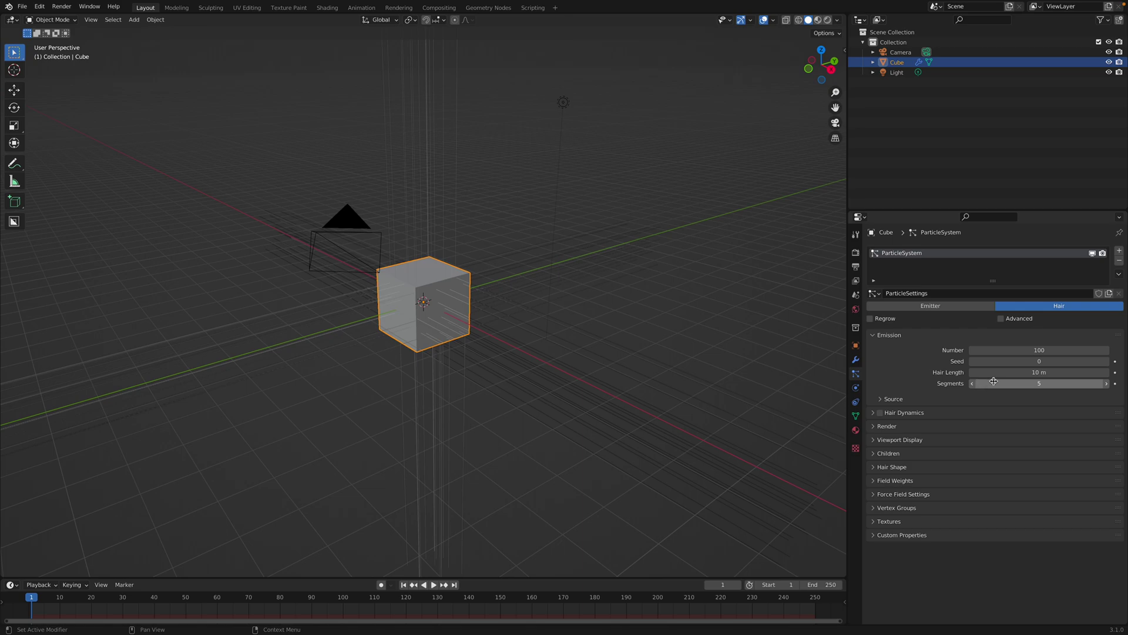
key("Return")
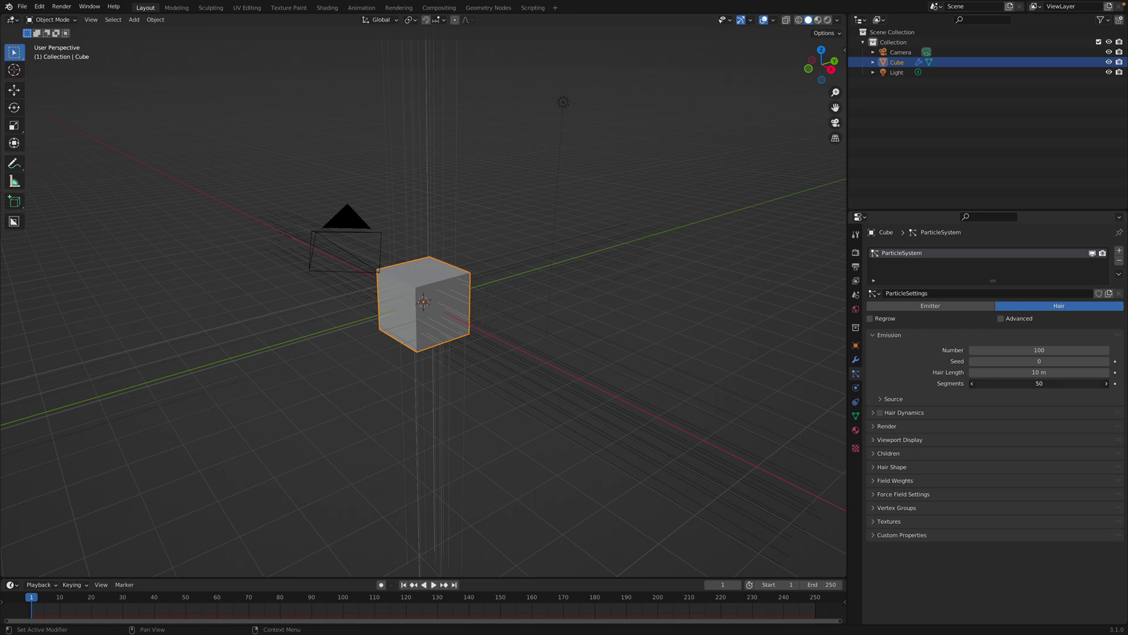
type("100")
key("Return")
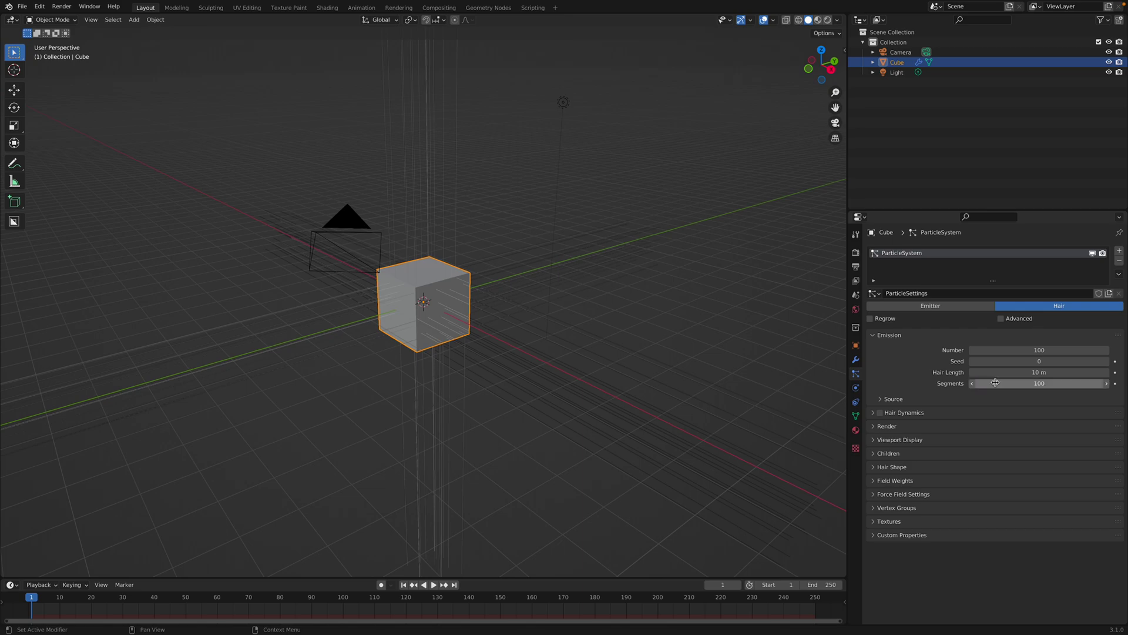
left_click(999, 373)
type("0")
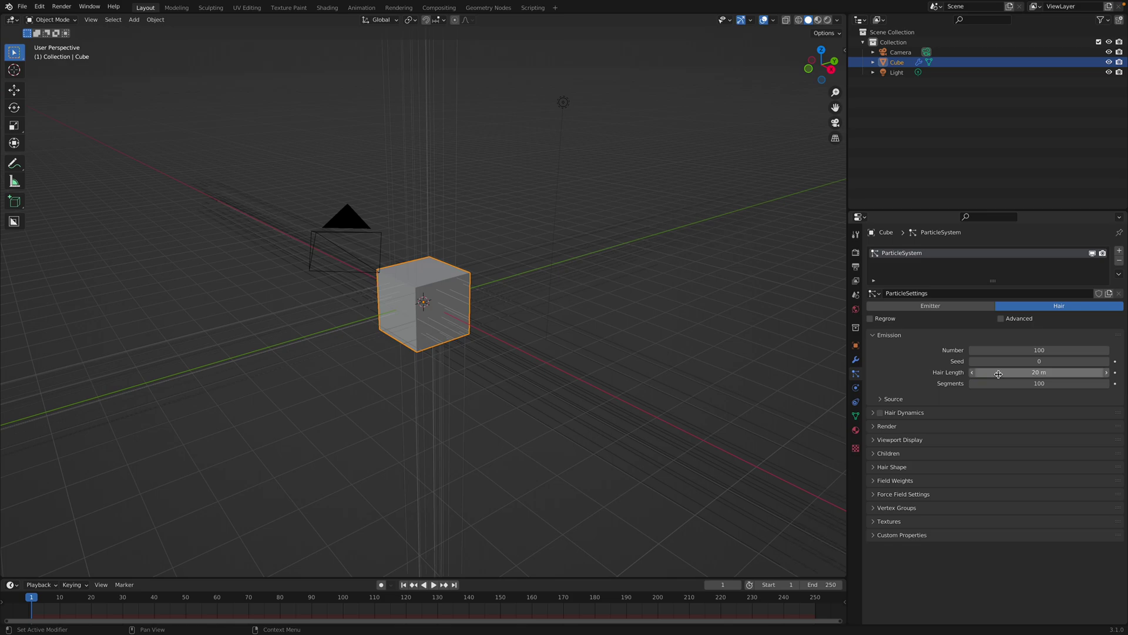
key("Return")
middle_click_drag(518, 300, 509, 287)
key("ctrl+s")
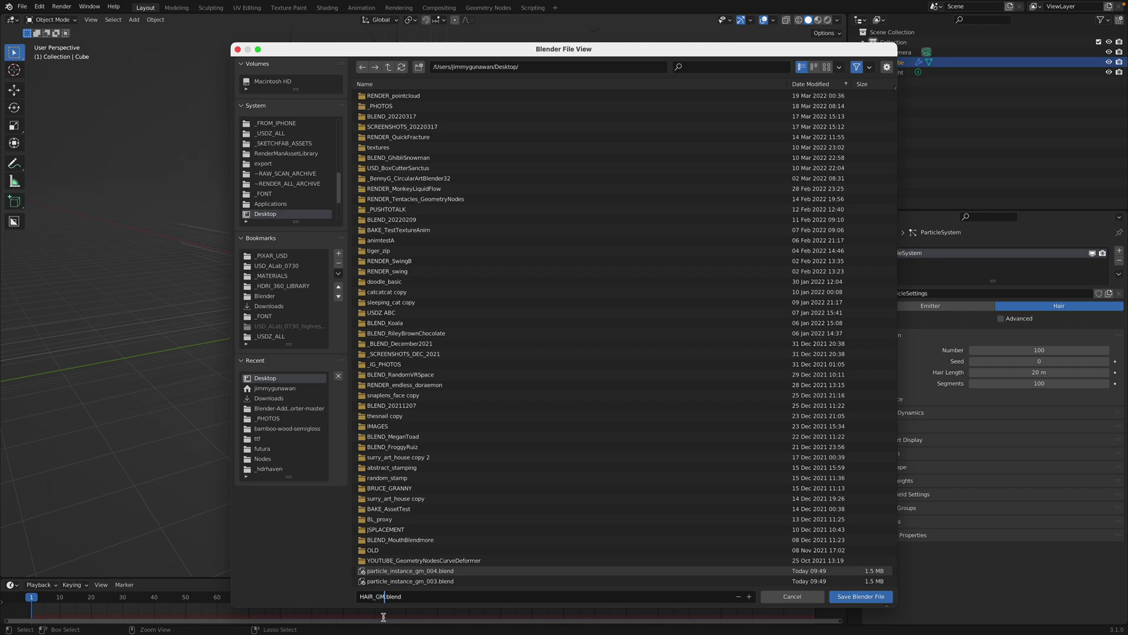
Save the scene as HAIR_GM_001.blend, then deselect the cube and bring up the Add menu.
left_click(860, 596)
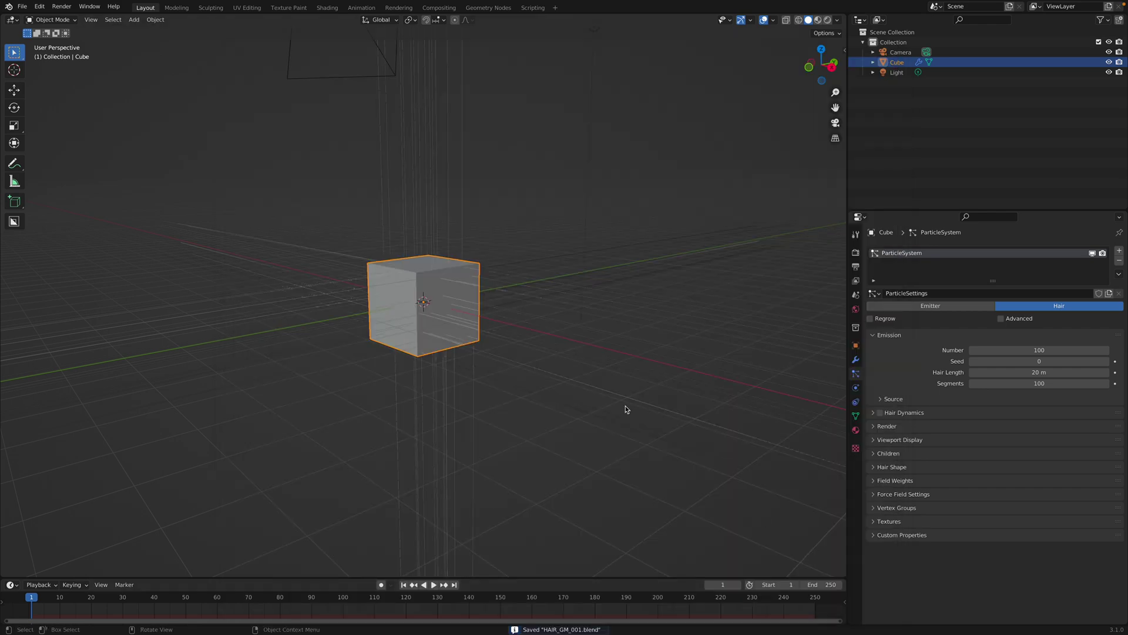
mouse_move(547, 332)
middle_mouse_down()
mouse_move(526, 280)
mouse_move(496, 280)
mouse_move(451, 242)
mouse_move(524, 295)
mouse_move(523, 227)
middle_mouse_up()
left_click(452, 241)
left_click(523, 228)
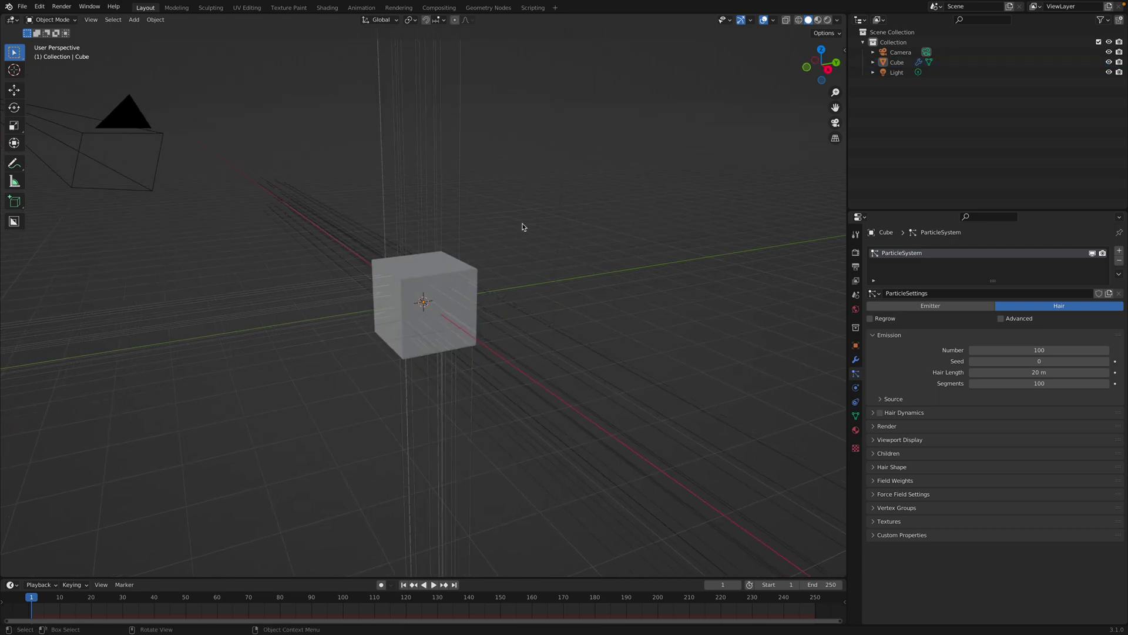
key("shift+a")
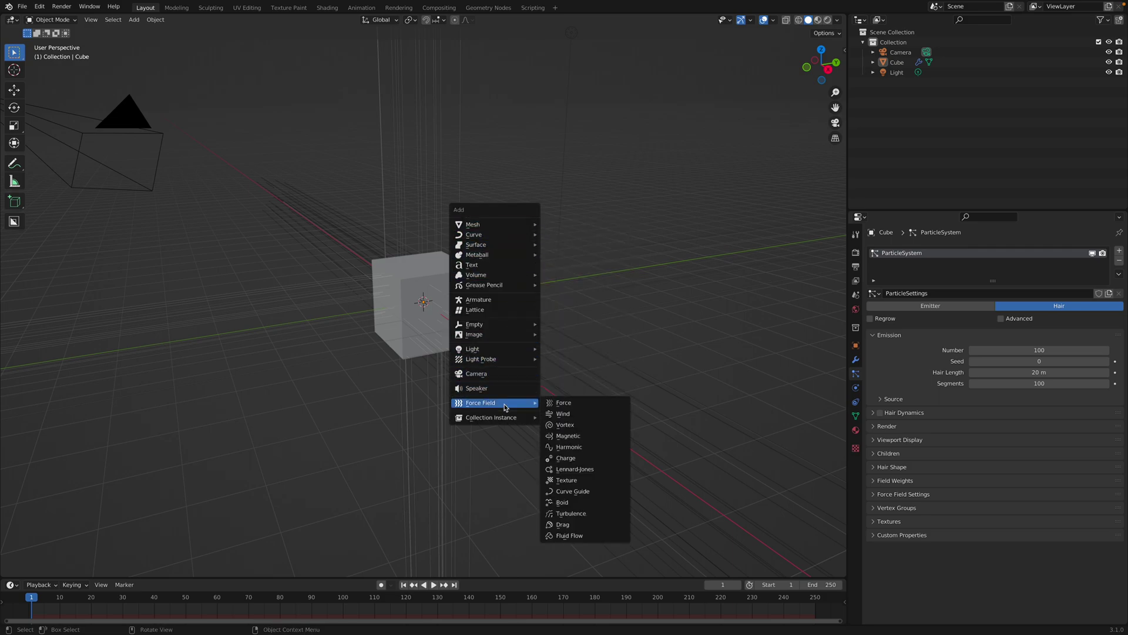
mouse_move(480, 402)
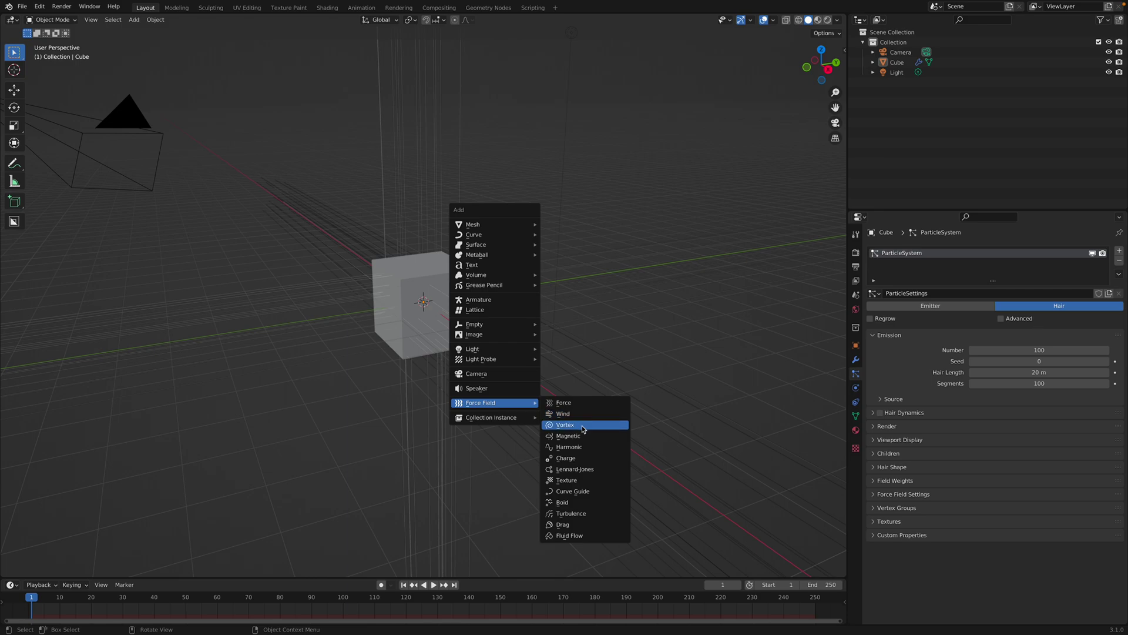
Add a Turbulence force field and move it off the cube's centre.
left_click(581, 517)
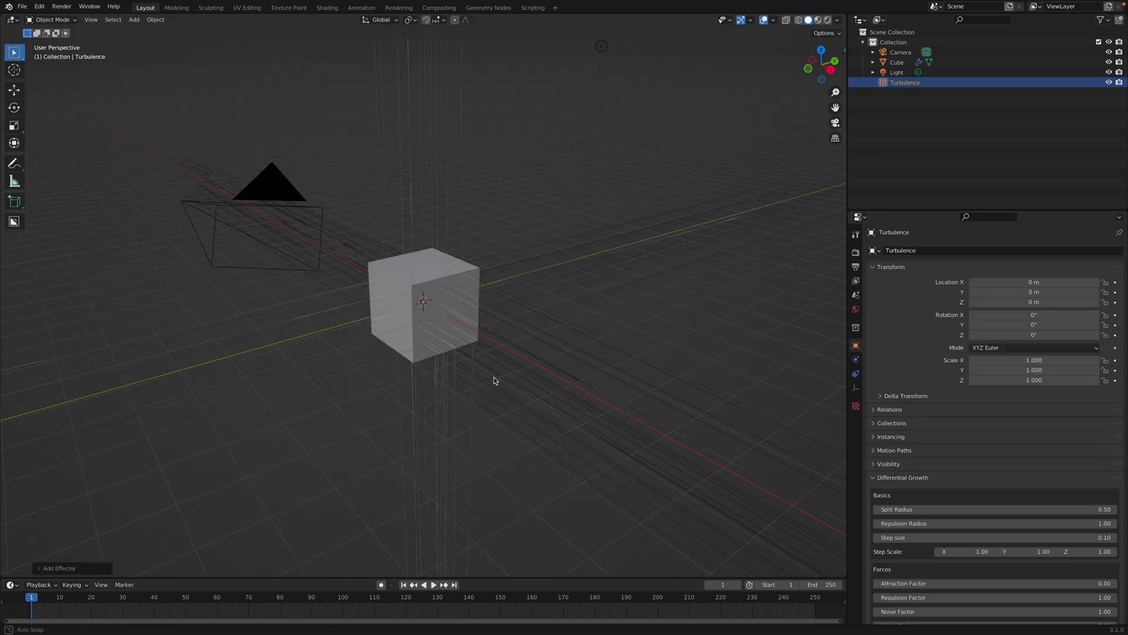
middle_click_drag(494, 381, 522, 302)
key("g")
left_click(548, 282)
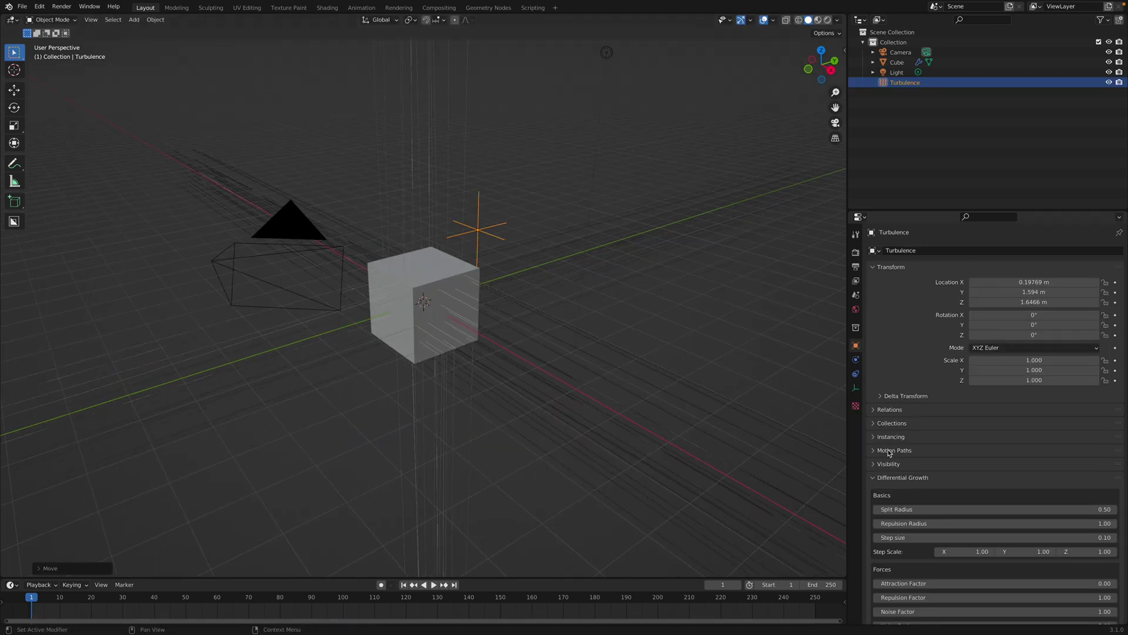
scroll(914, 498, "down", 2)
Raise the turbulence strength to 31.8 in its physics settings.
left_click(856, 360)
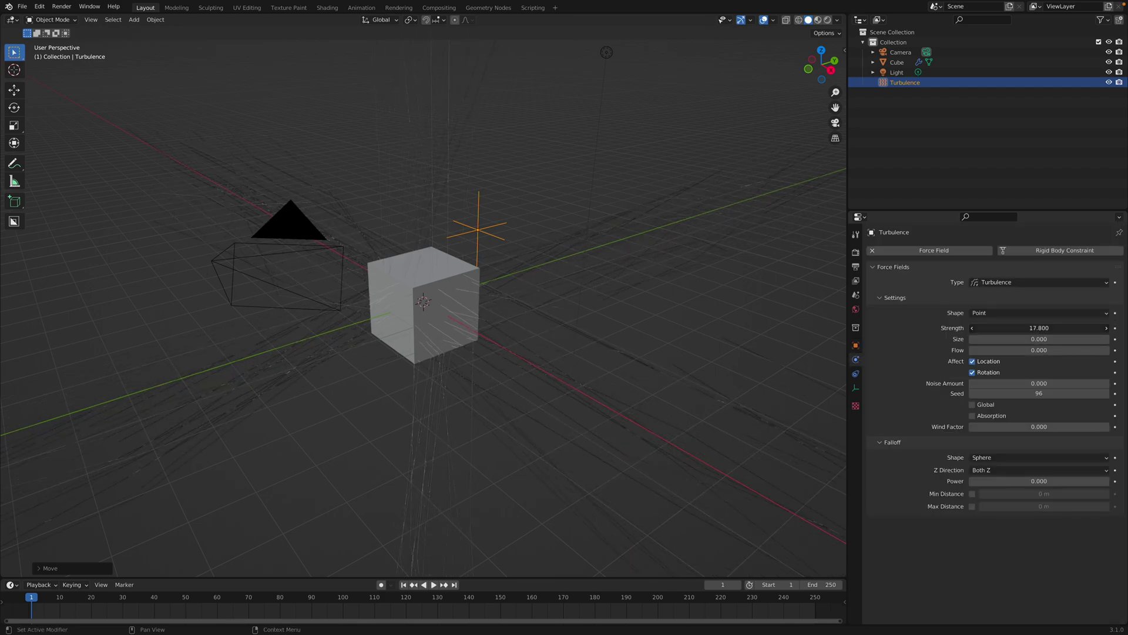
left_click_drag(1039, 327, 598, 338)
scroll(599, 338, "down", 4)
middle_click_drag(537, 368, 519, 307)
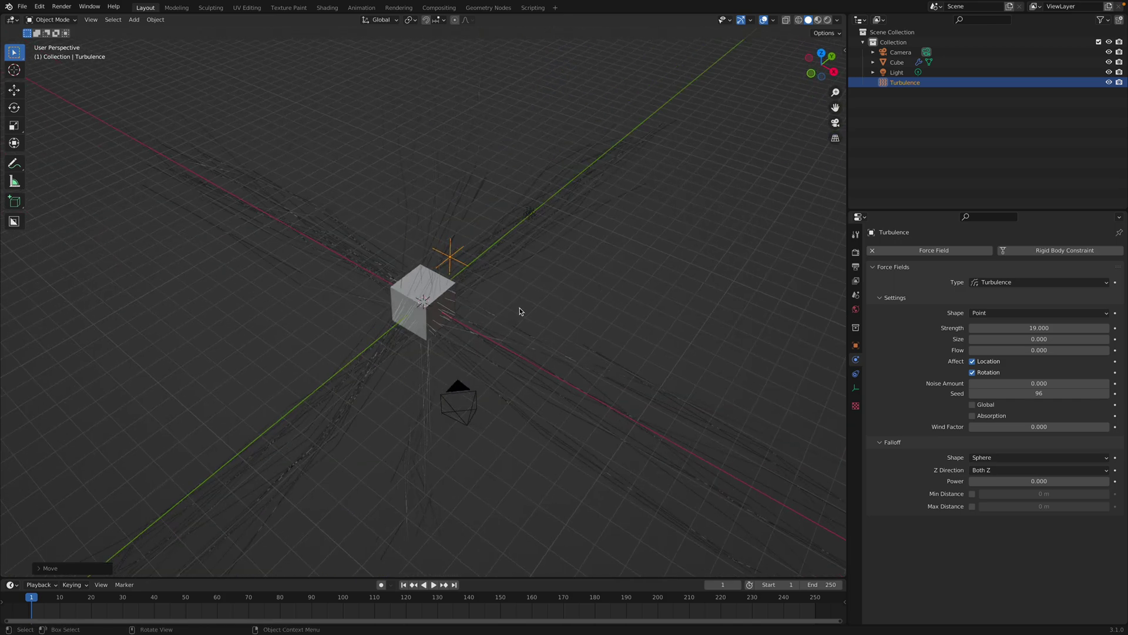
left_click_drag(1038, 327, 1093, 327)
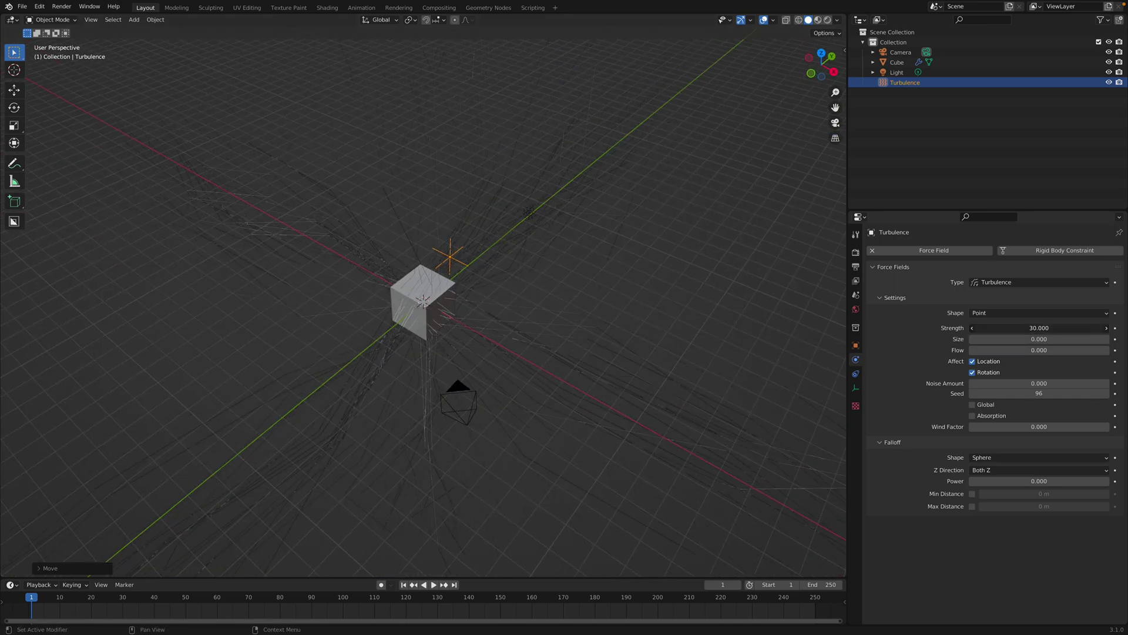
middle_click_drag(599, 338, 503, 297)
Nudge the turbulence field so it sits just above the hairy cube.
left_click(506, 291)
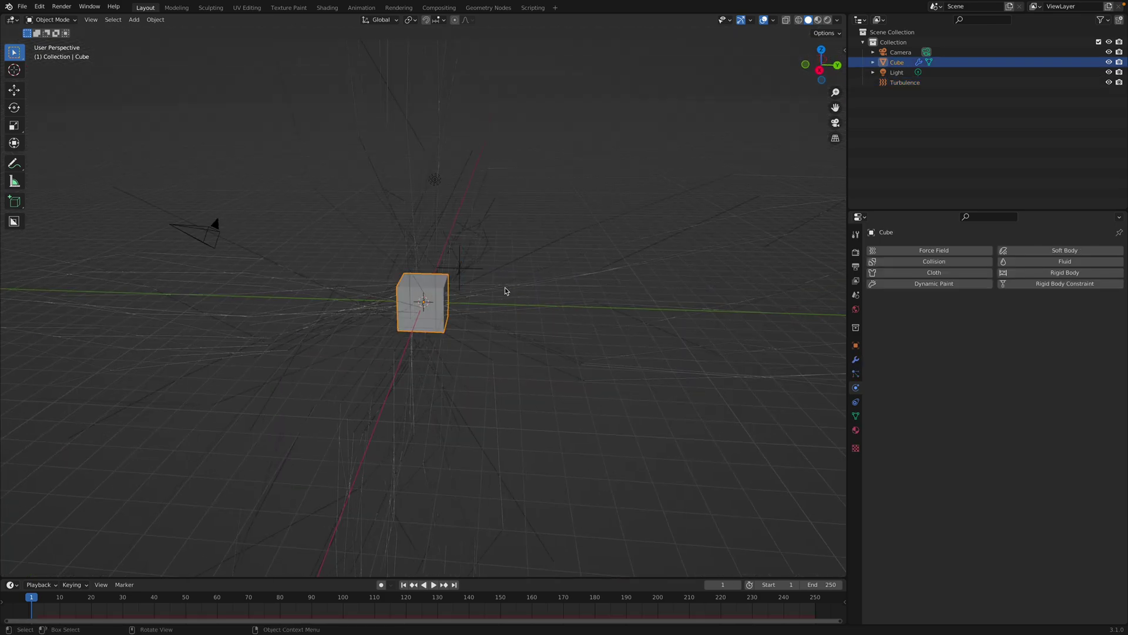
scroll(524, 304, "up", 1)
scroll(715, 301, "up", 2)
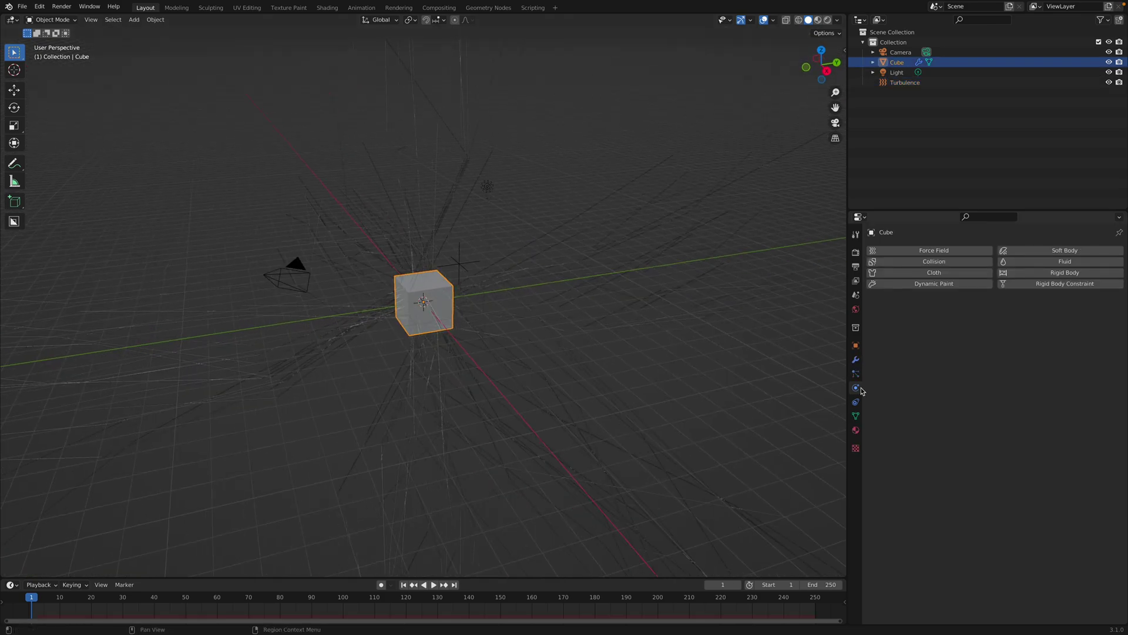
mouse_move(728, 292)
middle_mouse_down()
mouse_move(528, 299)
mouse_move(448, 345)
mouse_move(520, 297)
middle_mouse_up()
scroll(519, 297, "up", 2)
scroll(523, 336, "up", 3)
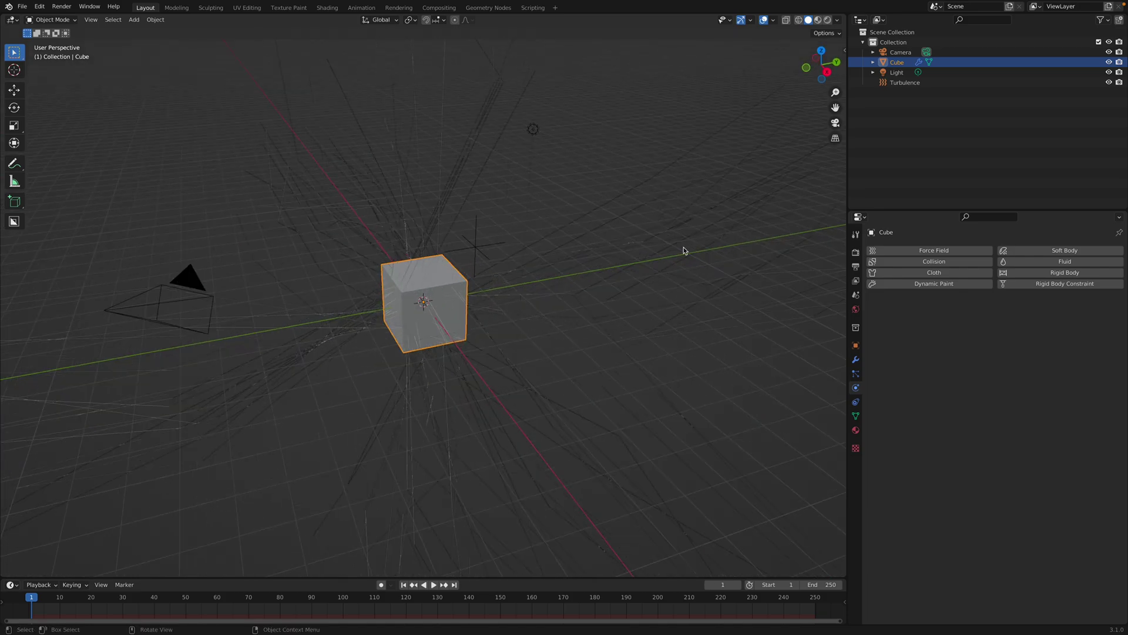
left_click(901, 83)
scroll(564, 272, "up", 1)
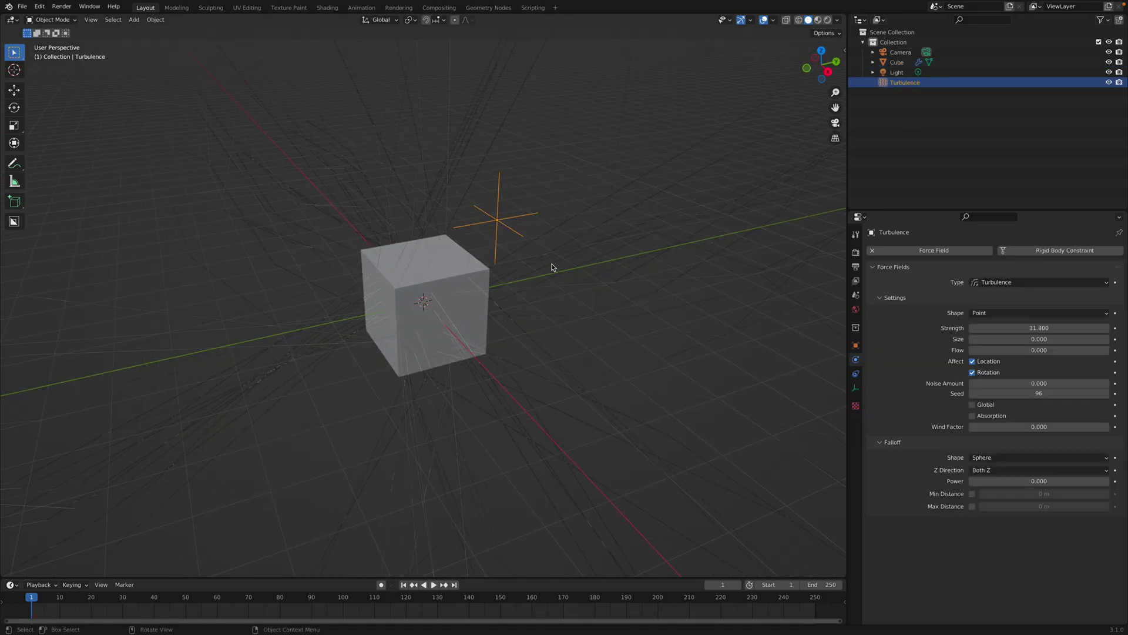
key("g")
left_click(536, 295)
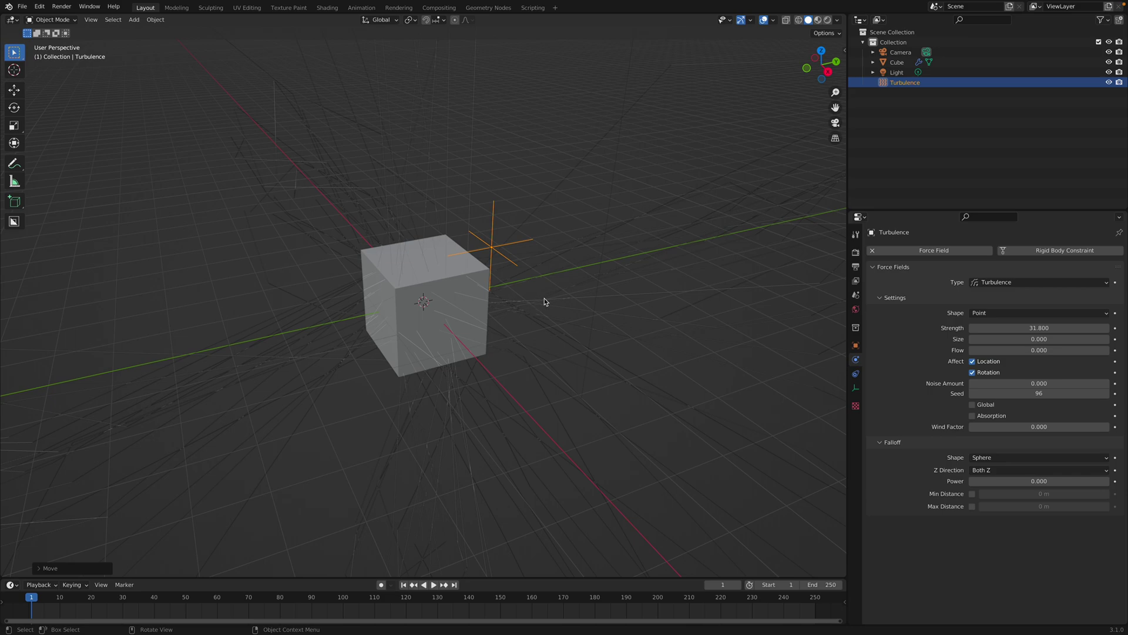
middle_click_drag(470, 307, 492, 309)
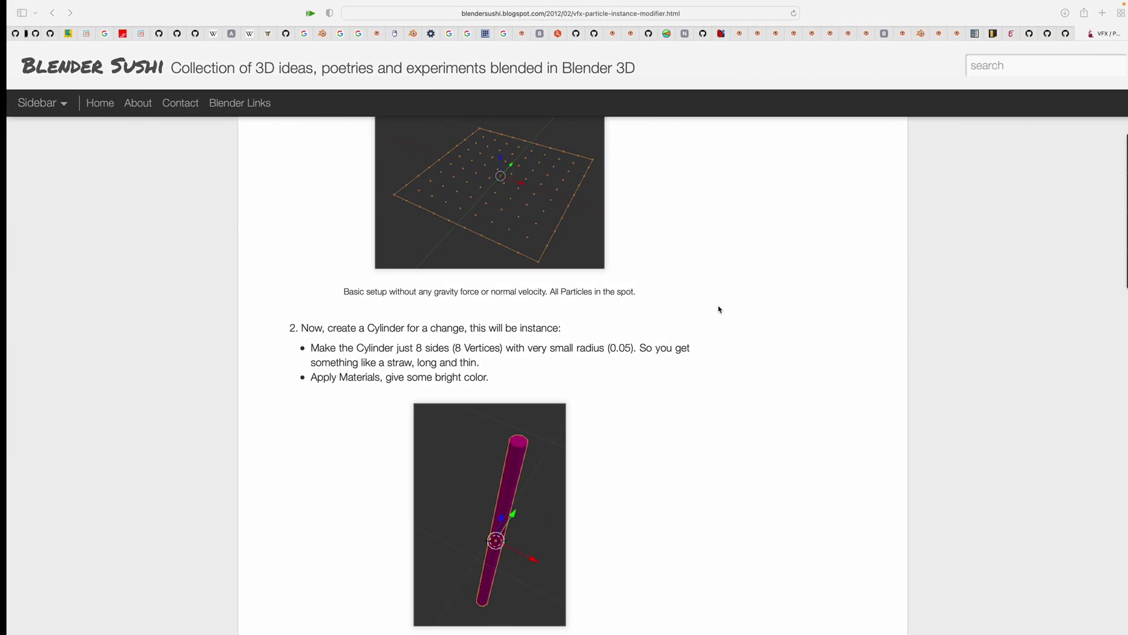
scroll(512, 362, "up", 5)
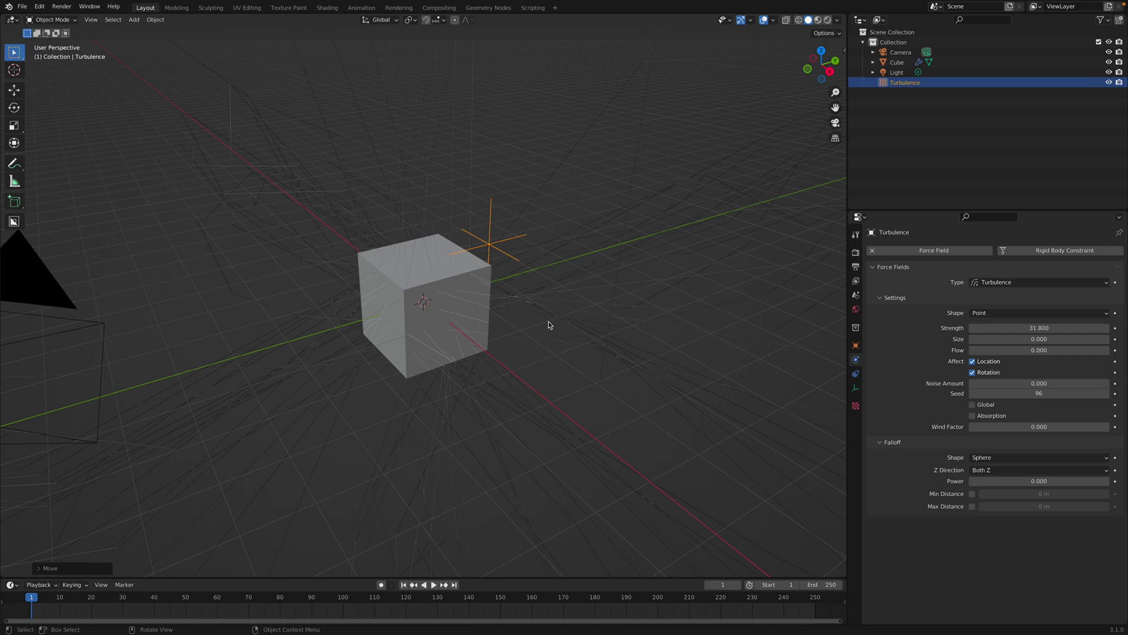
Orbit the viewport around the hair-covered cube to view it from new angles.
middle_click_drag(549, 324, 538, 337)
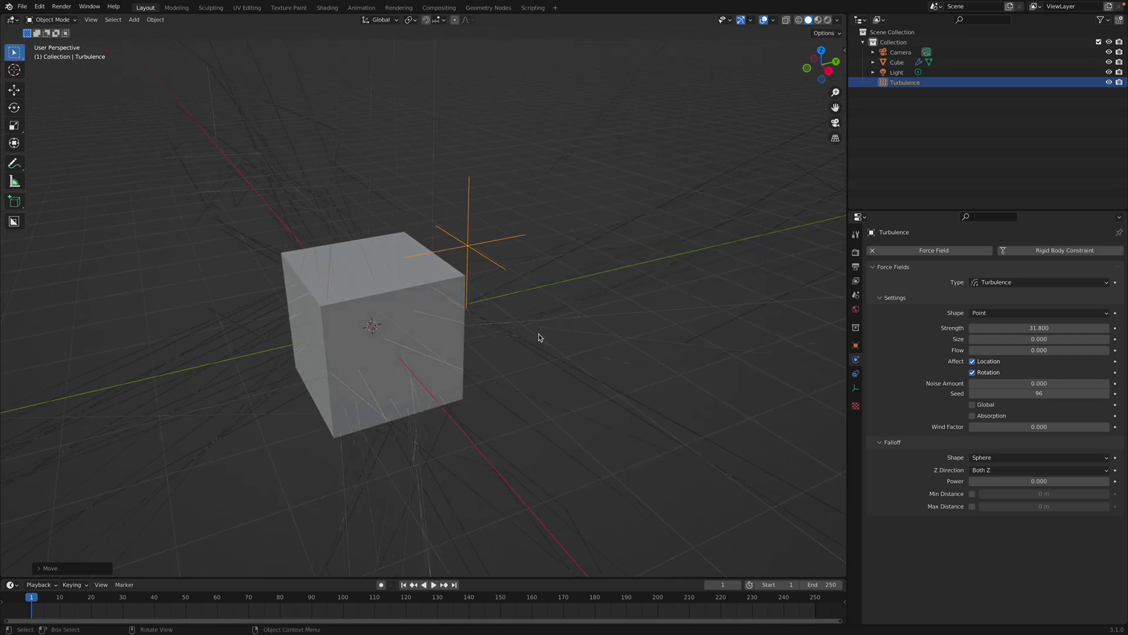
middle_click_drag(540, 332, 540, 331)
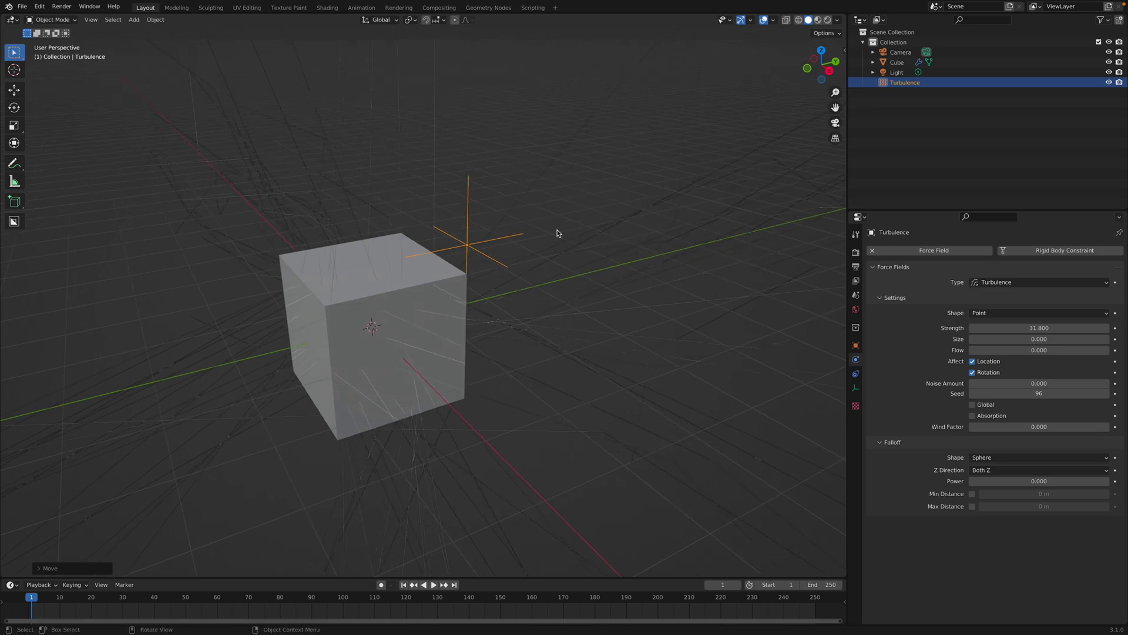
mouse_move(550, 240)
middle_mouse_down()
mouse_move(587, 227)
mouse_move(441, 247)
middle_mouse_up()
Set the cube's hair seed to 134, toggling hair dynamics on and back off.
left_click(399, 233)
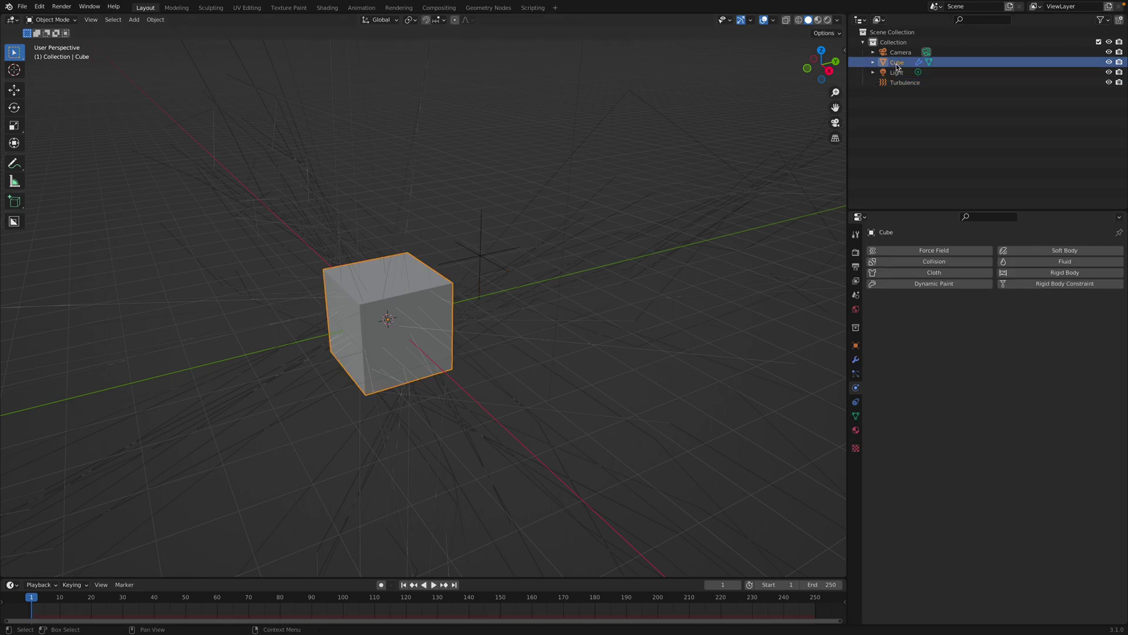
left_click(855, 373)
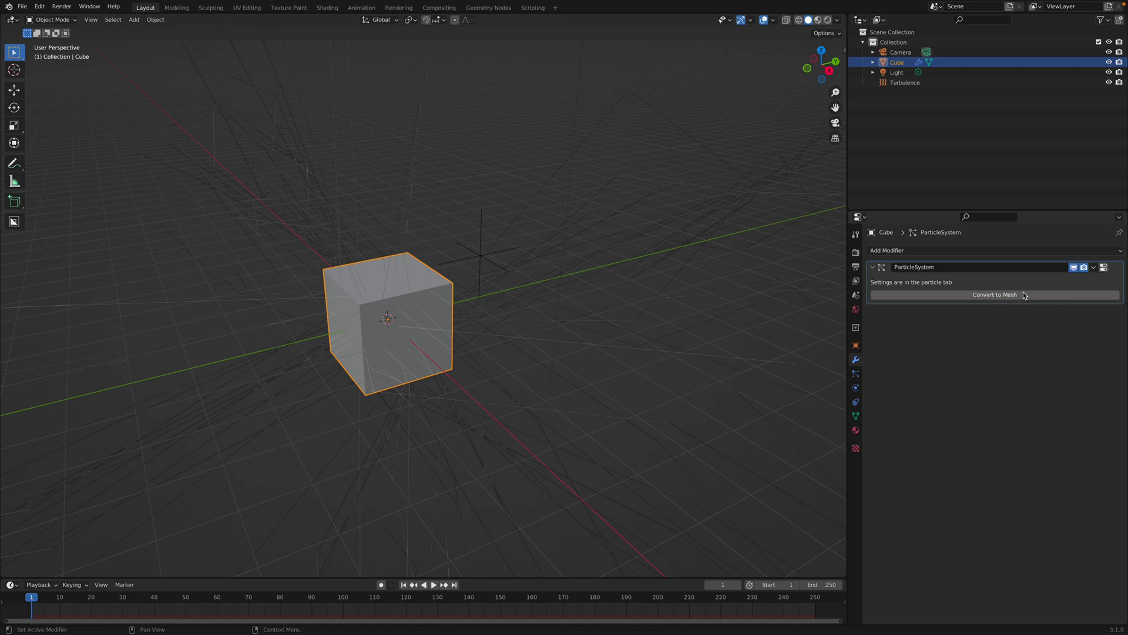
left_click(1104, 267)
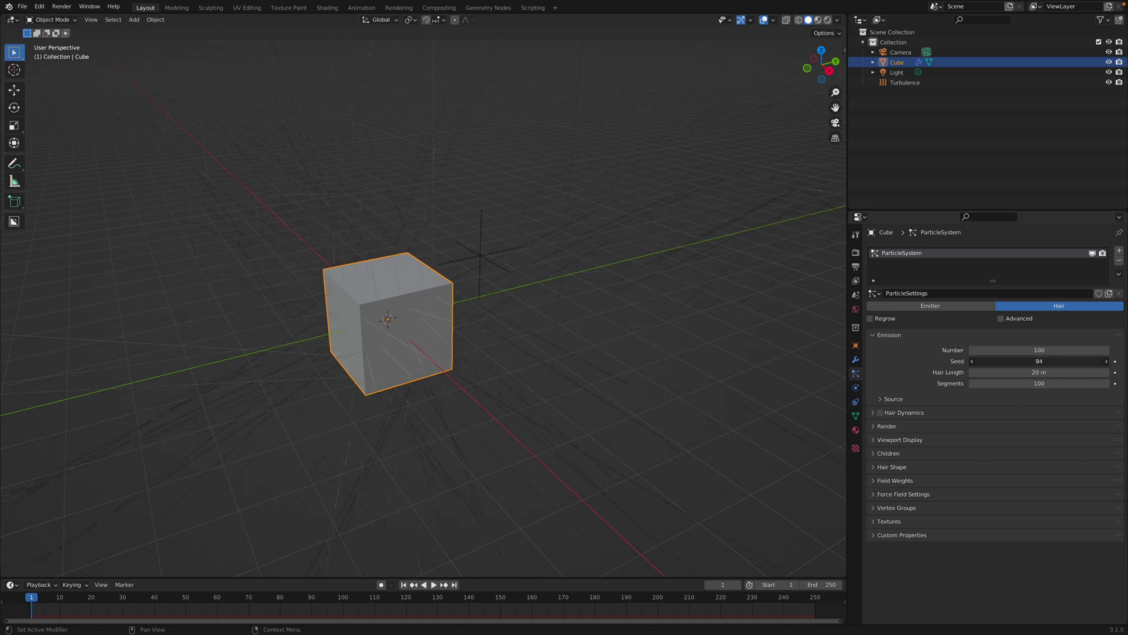
left_click_drag(1038, 361, 922, 406)
left_click(883, 412)
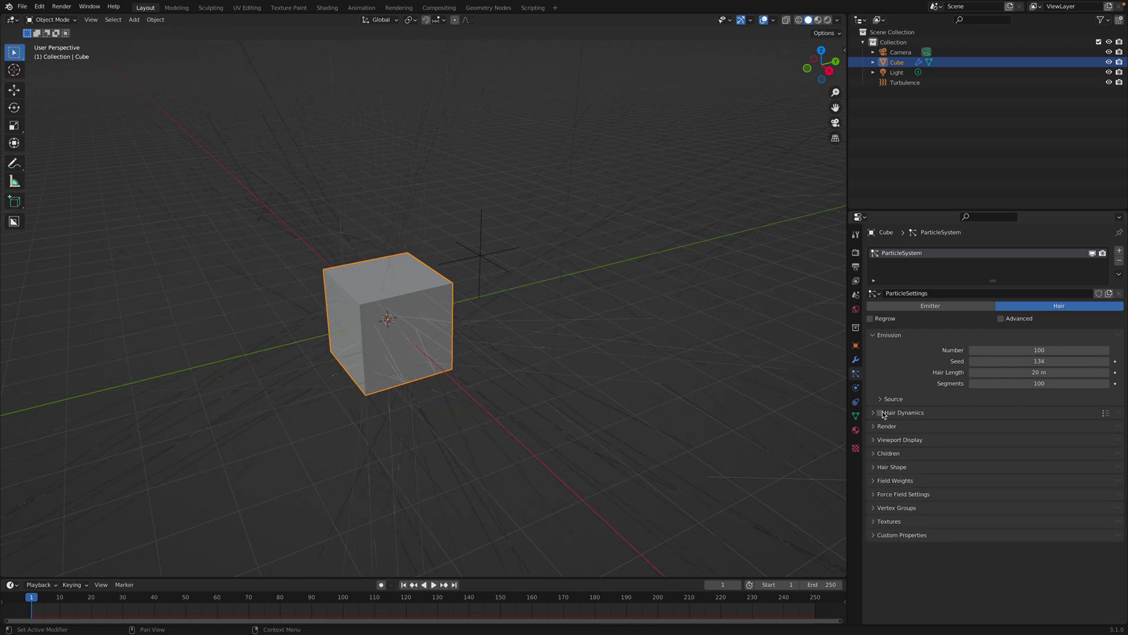
left_click(883, 412)
Expand Source and try Emit From Vertices before reverting to Faces.
left_click(893, 399)
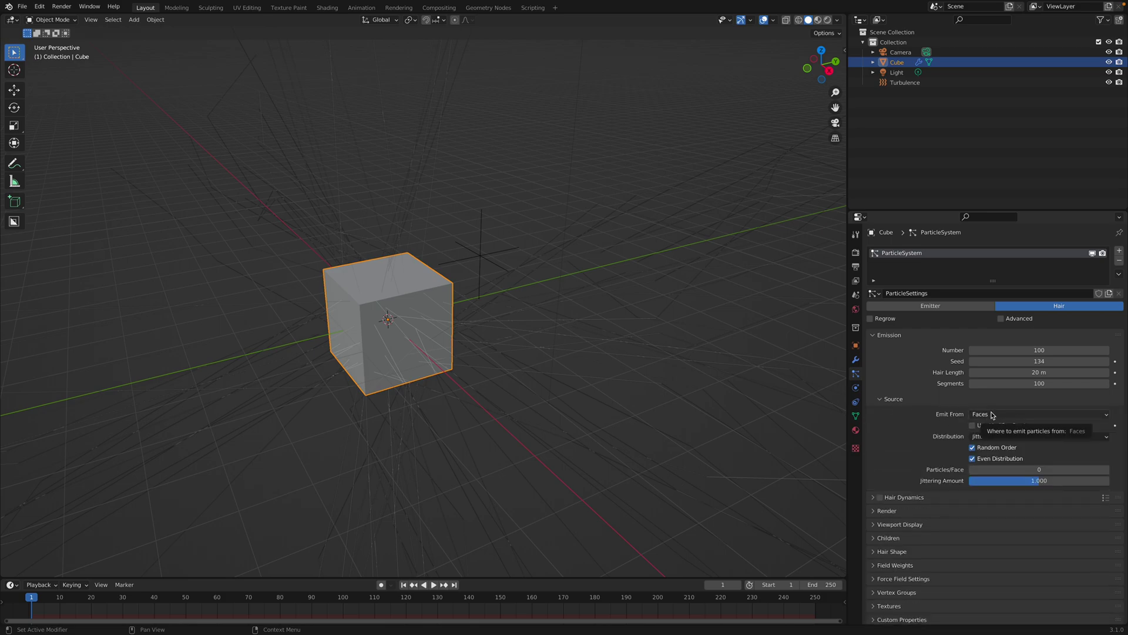
left_click(988, 413)
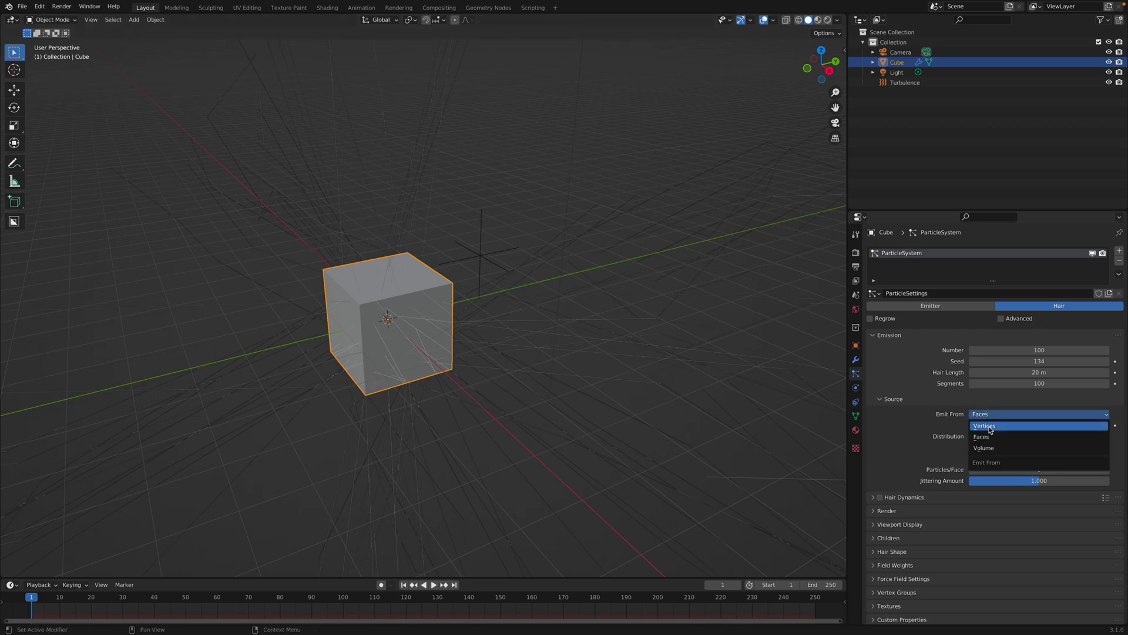
left_click(983, 426)
left_click(992, 437)
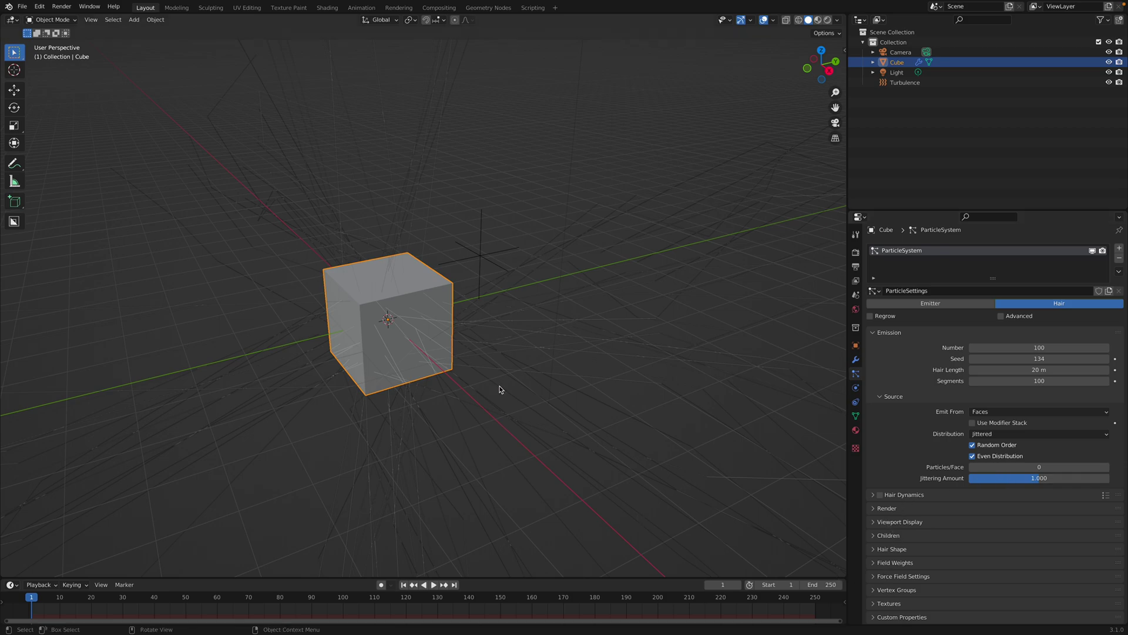
scroll(499, 389, "down", 3)
scroll(587, 320, "down", 2)
scroll(590, 321, "down", 2)
Save, select Turbulence, and try falloff power 10 before undoing it.
key("ctrl+s")
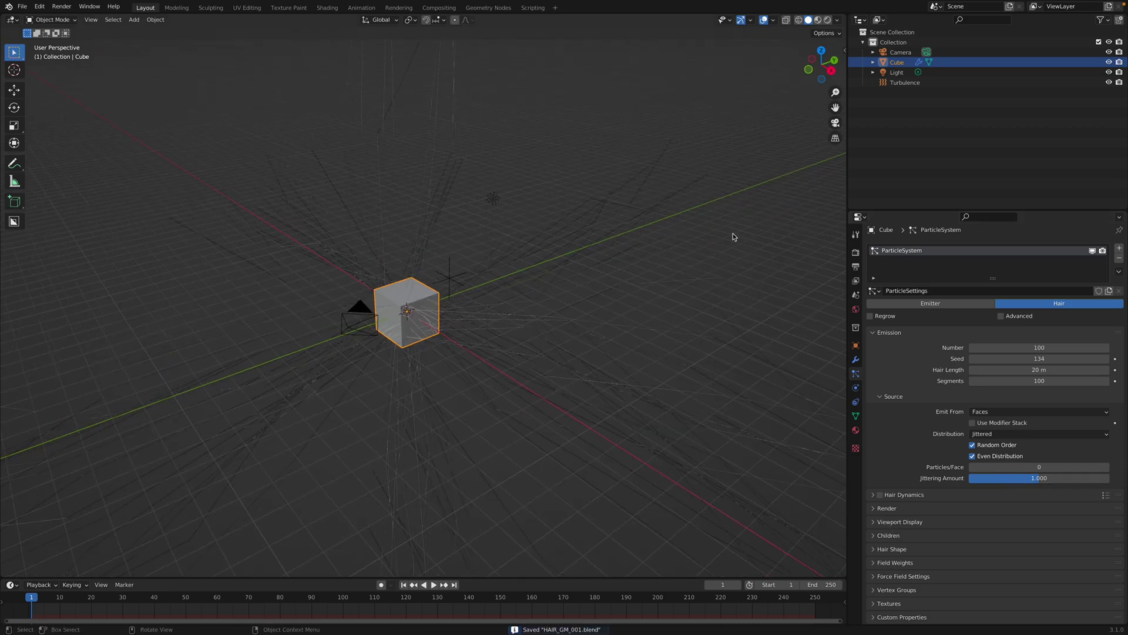
left_click(905, 83)
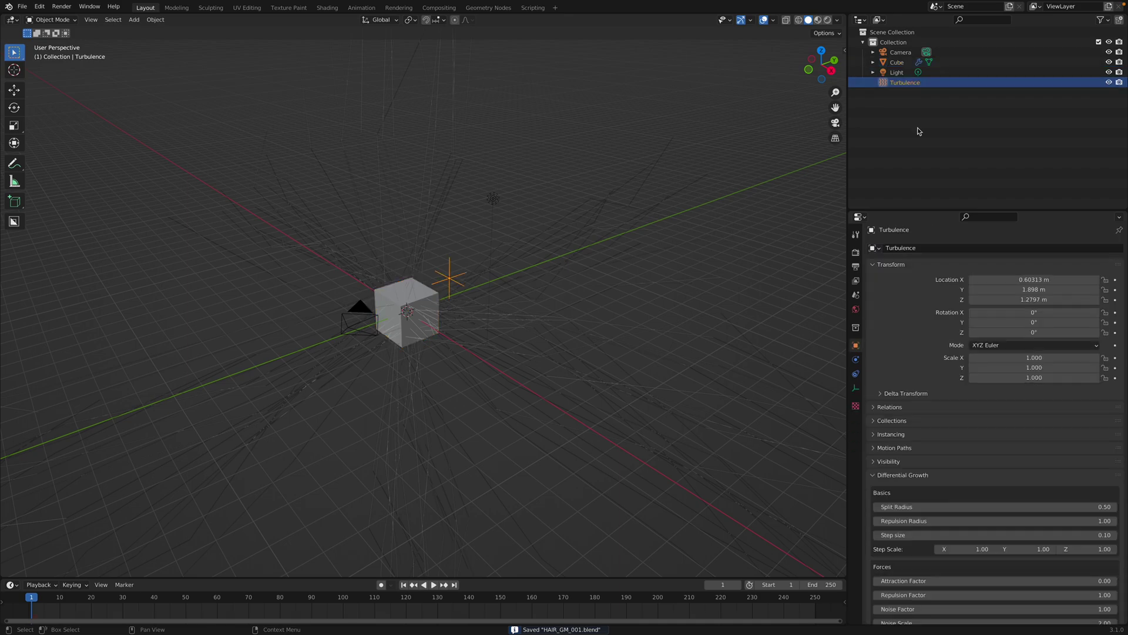
left_click(855, 359)
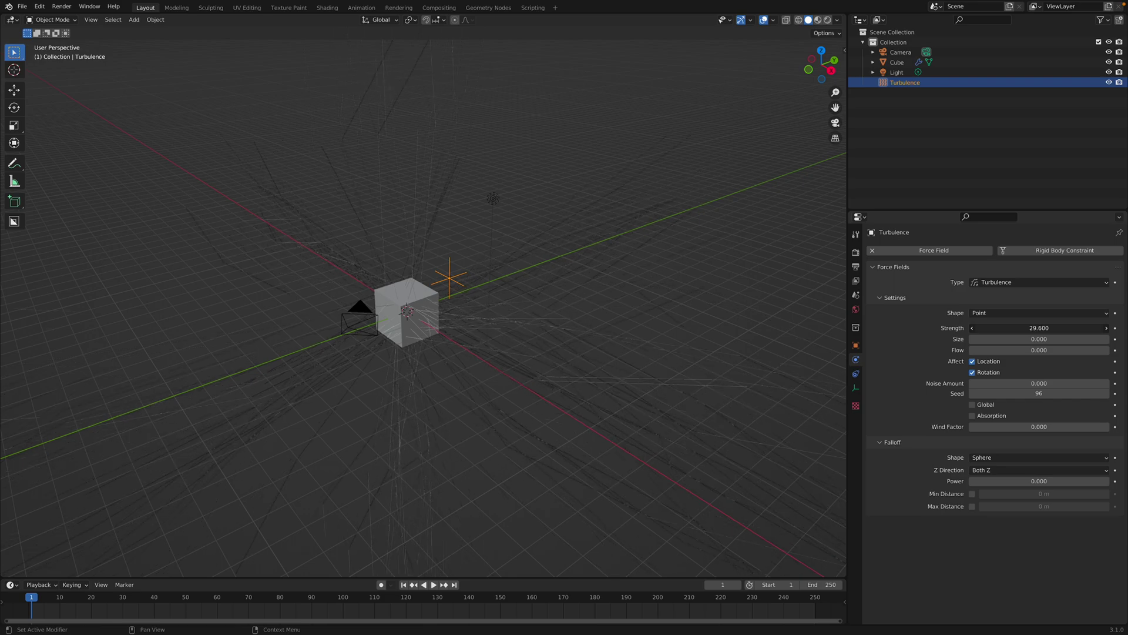
left_click(1038, 481)
type("10")
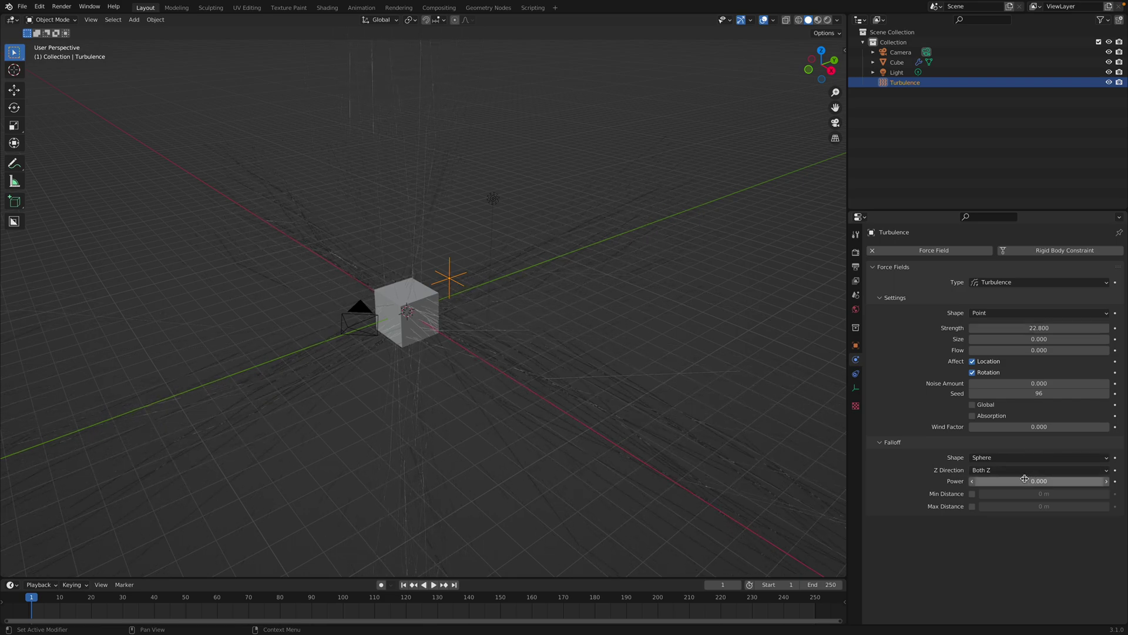
key("Return")
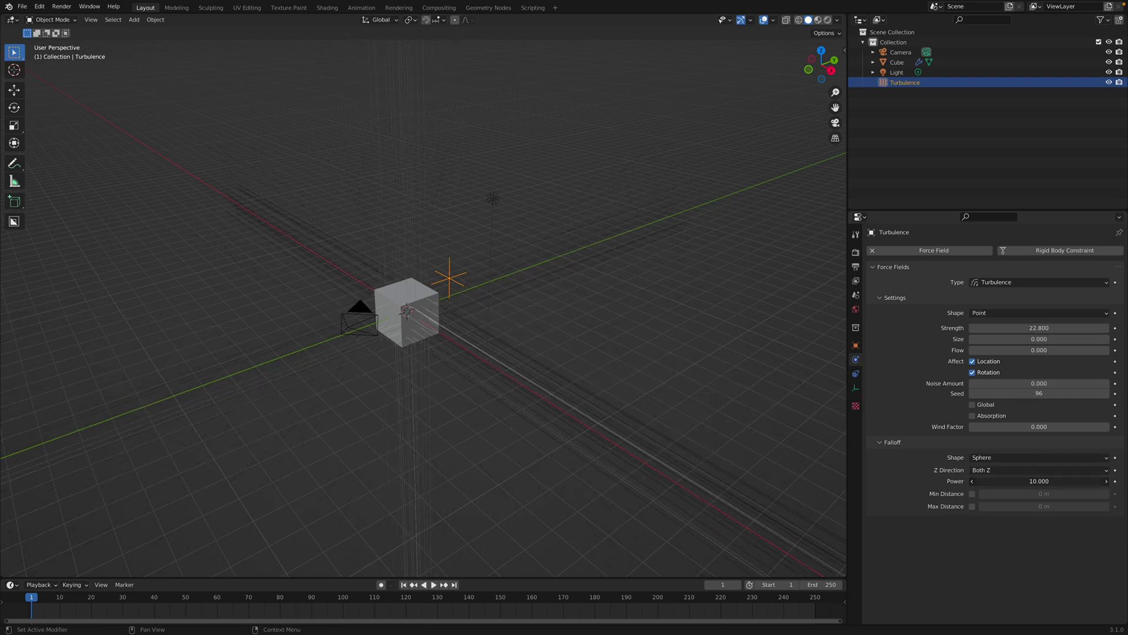
key("ctrl+z")
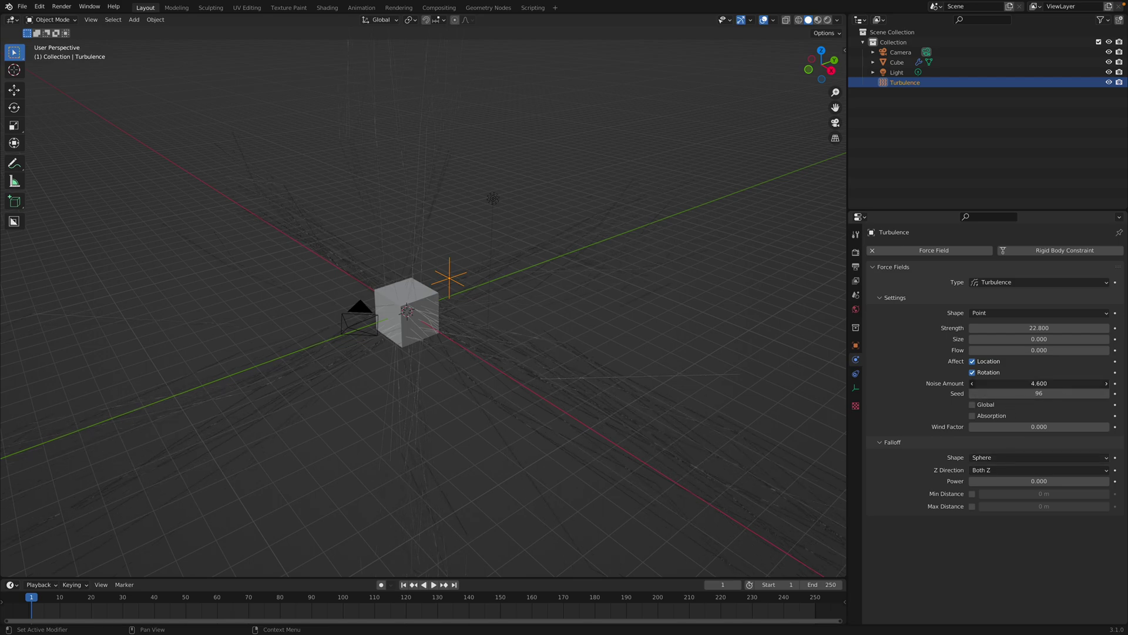
Set turbulence noise amount to 5.4 and strength to 20.8, keep size at zero, and save.
mouse_move(1039, 382)
left_mouse_down()
mouse_move(1084, 383)
mouse_move(1058, 393)
left_mouse_up()
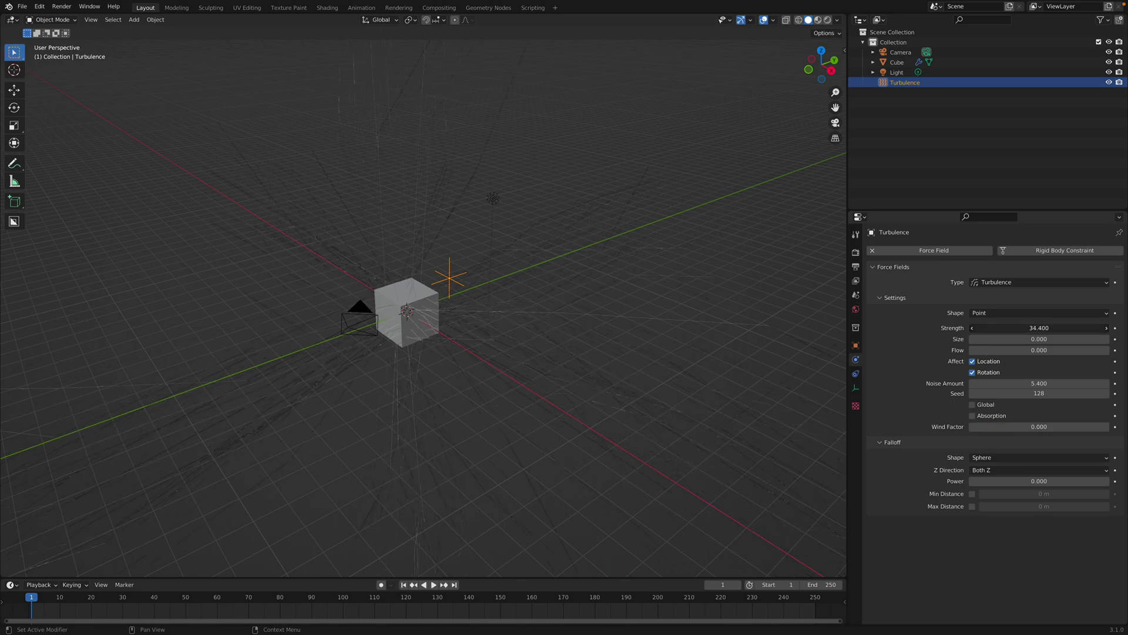
scroll(608, 312, "down", 3)
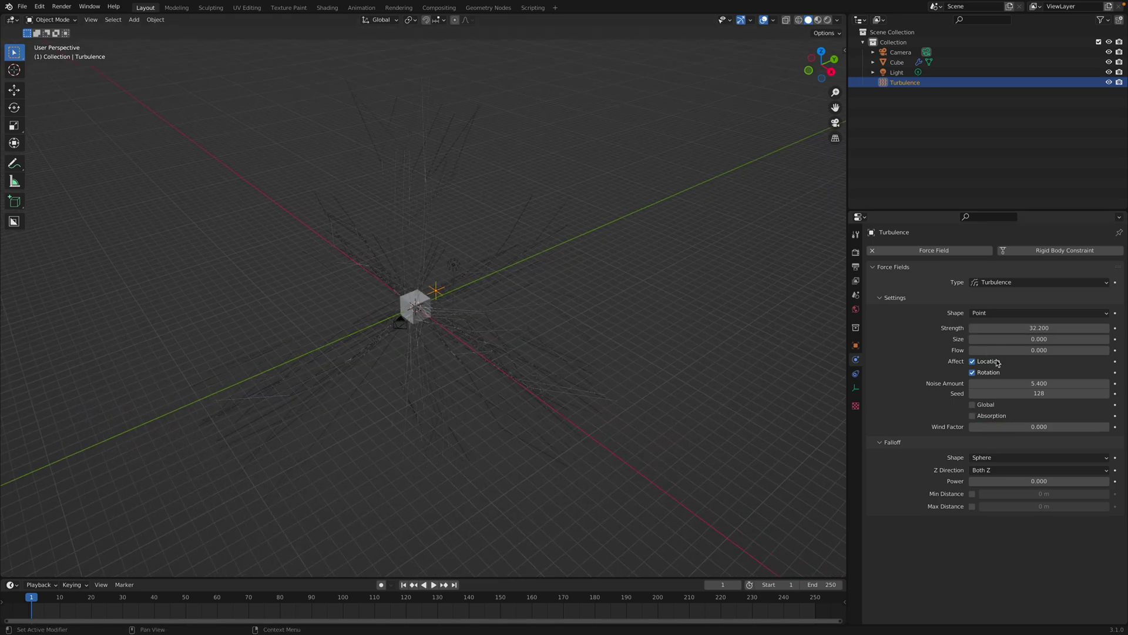
left_click_drag(1038, 327, 1084, 327)
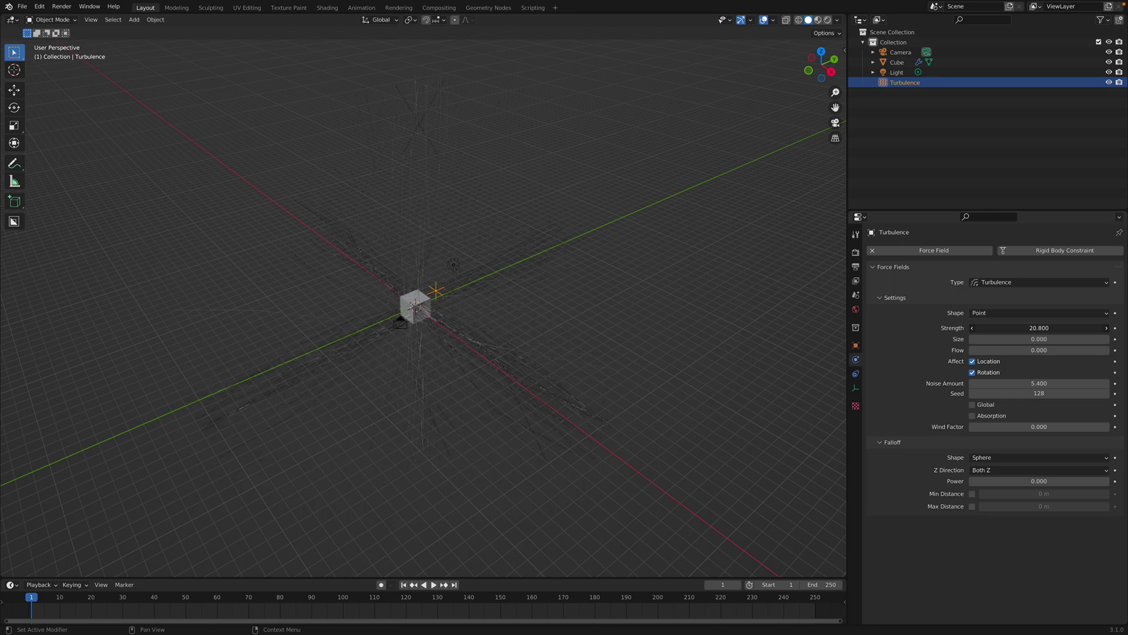
scroll(695, 437, "up", 2)
mouse_move(1005, 339)
left_mouse_down()
mouse_move(1036, 338)
mouse_move(970, 339)
left_mouse_up()
mouse_move(538, 343)
middle_mouse_down()
mouse_move(615, 317)
mouse_move(554, 331)
middle_mouse_up()
key("ctrl+s")
Convert the cube's hair particle system to a mesh and move it aside.
left_click(443, 214)
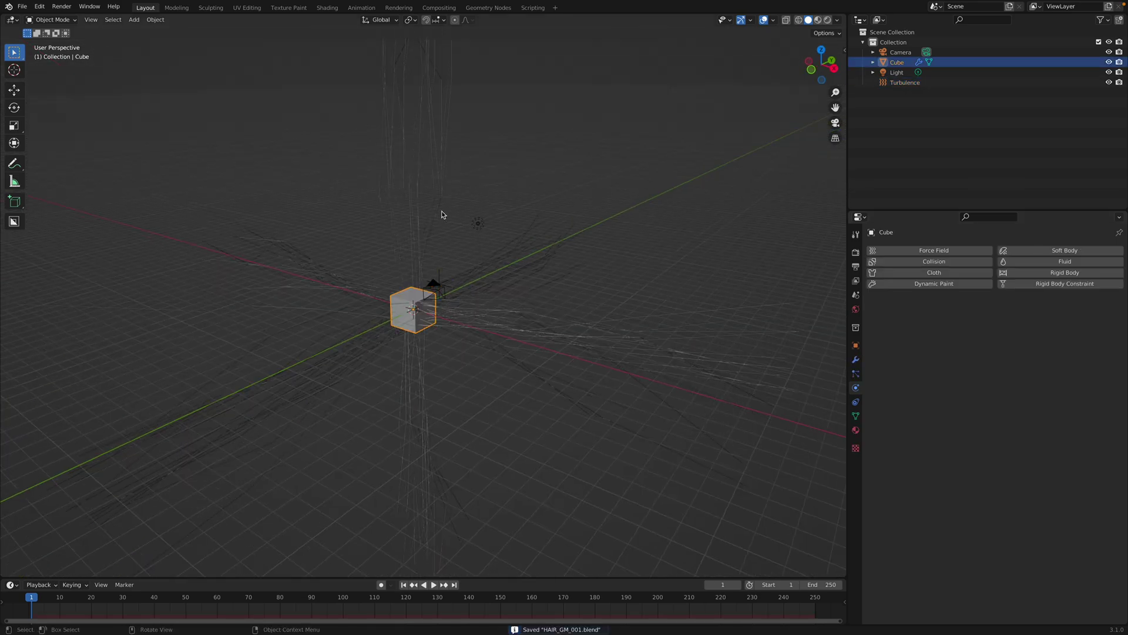
left_click(855, 359)
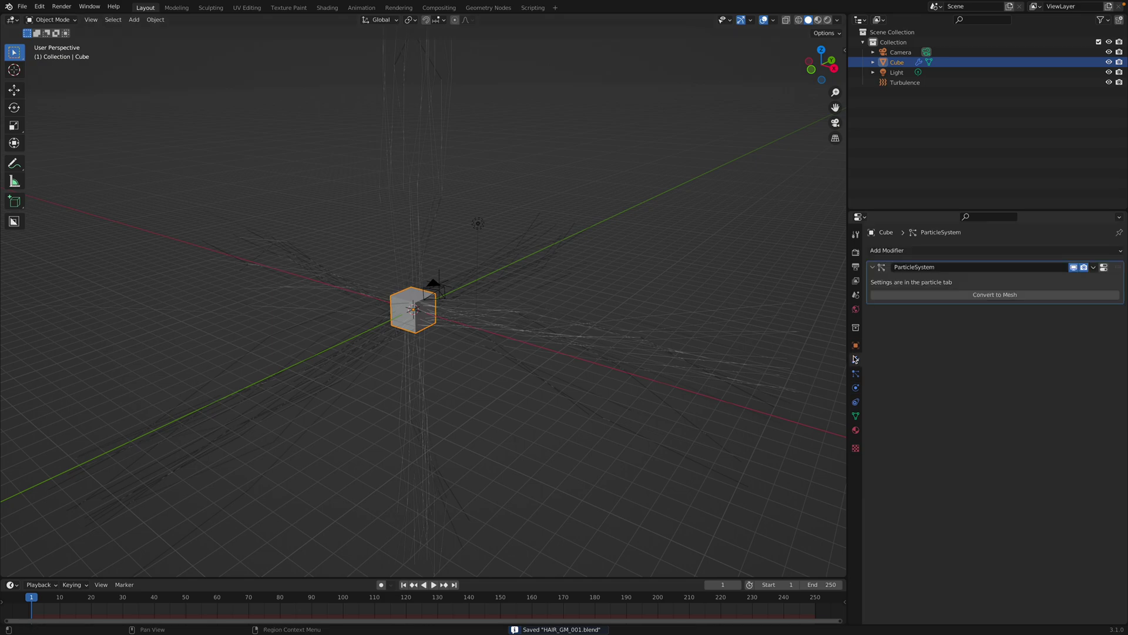
left_click(967, 297)
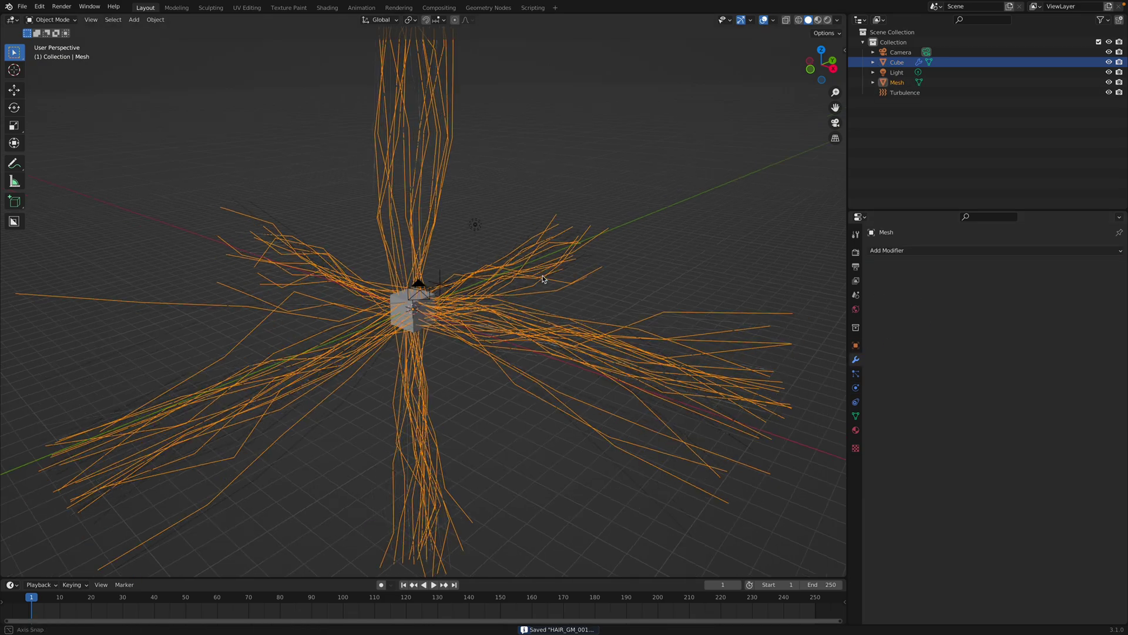
middle_click_drag(529, 353, 617, 335)
key("g")
left_click(553, 223)
Select the new strand mesh and save HAIR_GM_001.blend.
middle_click_drag(553, 223, 549, 237)
key("alt+a")
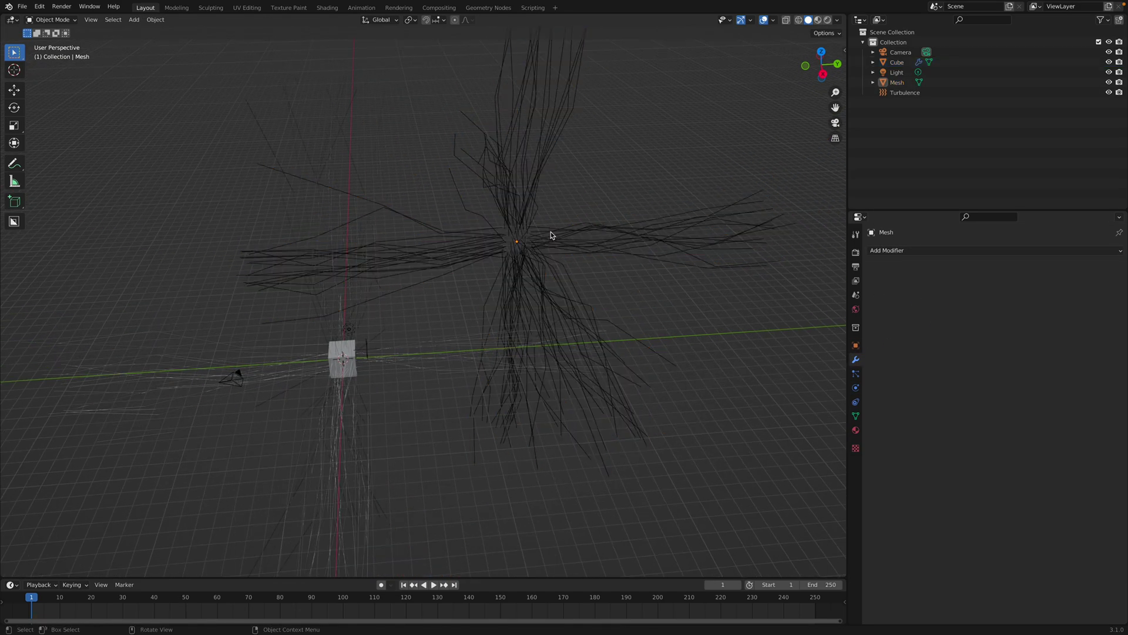
left_click(548, 221)
key("ctrl+s")
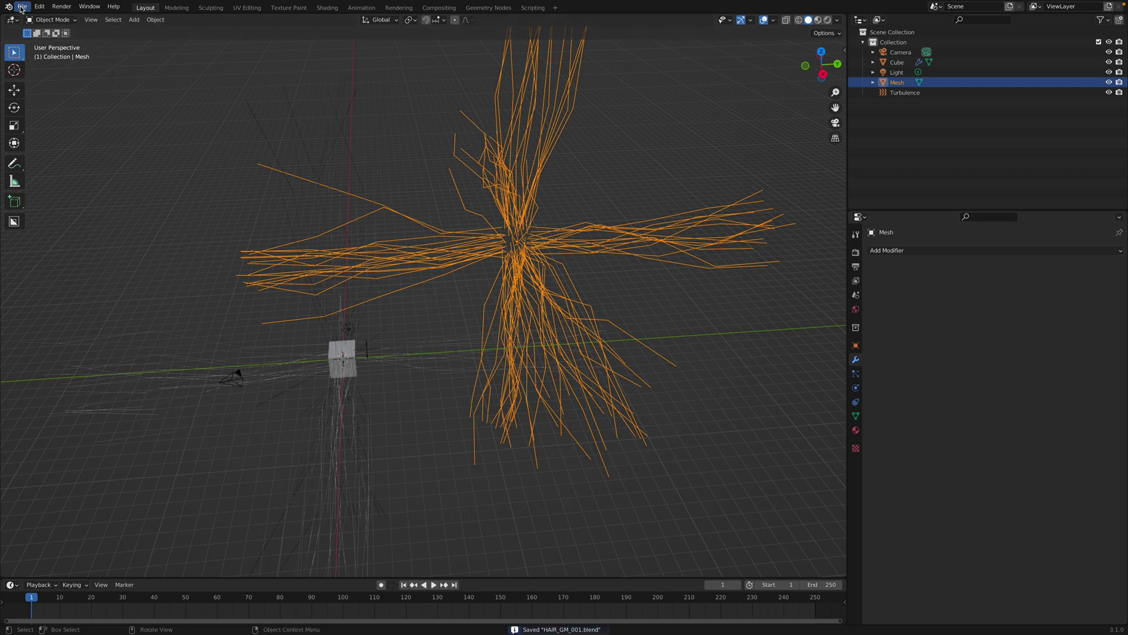
left_click(22, 7)
Append the BS_GrowMe node tree from particle_instance_gm_004.blend's NodeTree folder.
left_click(35, 120)
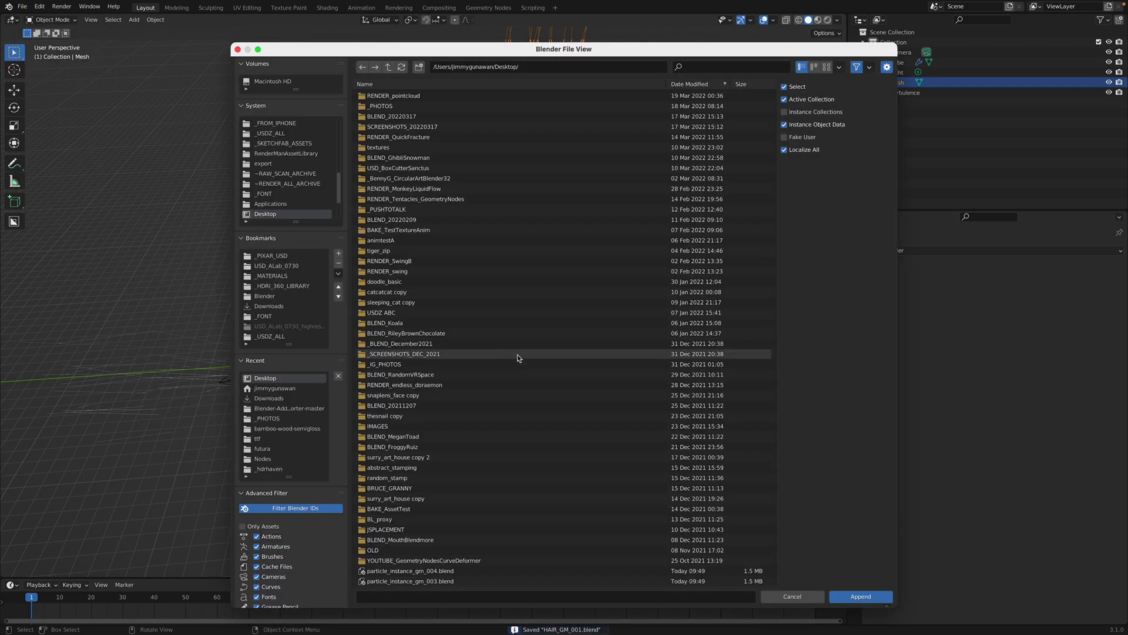
scroll(550, 491, "down", 5)
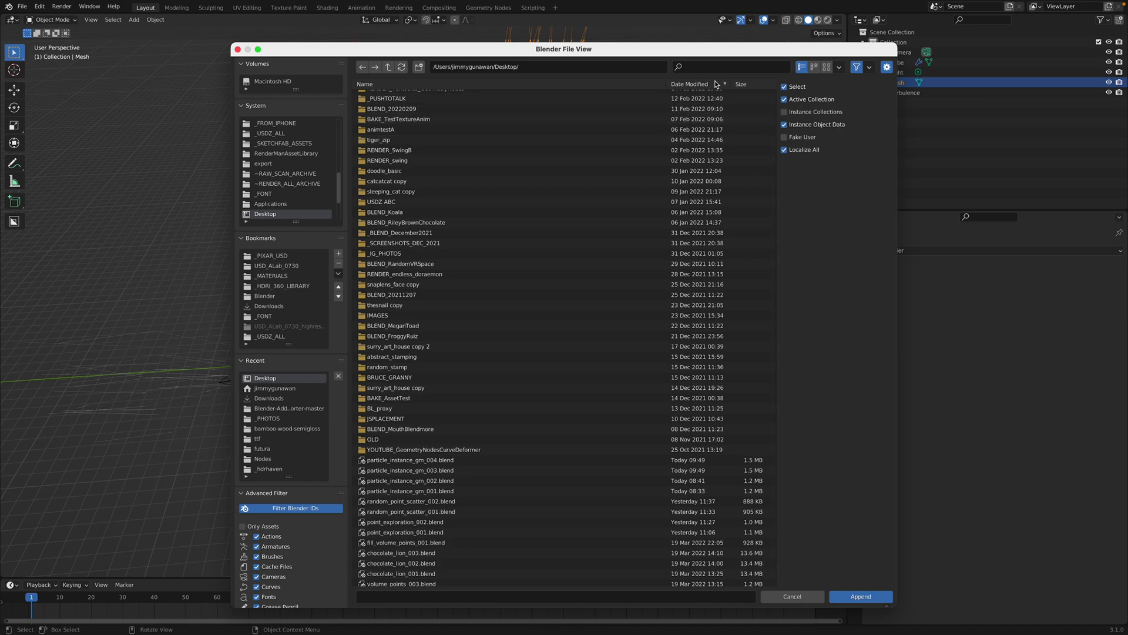
scroll(527, 445, "down", 2)
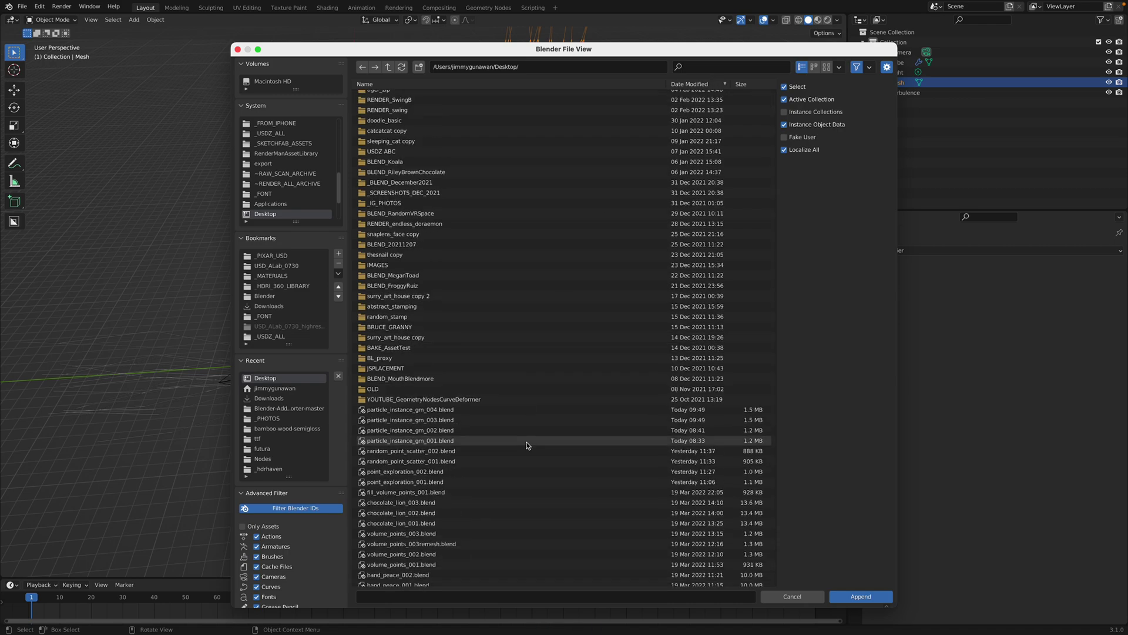
left_click(516, 411)
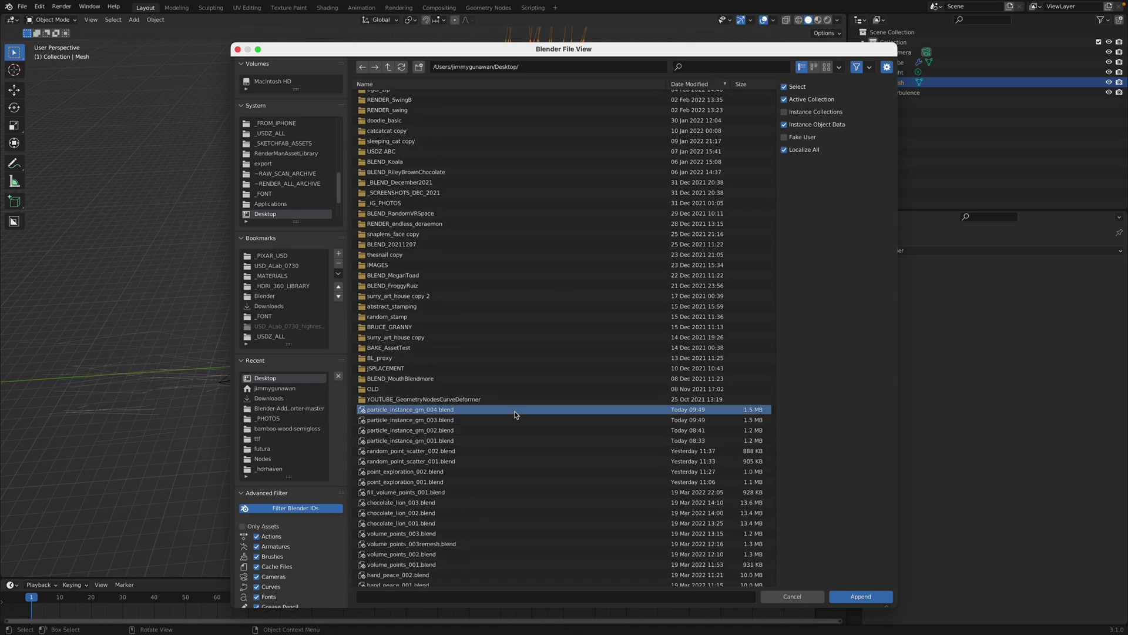
double_click(515, 412)
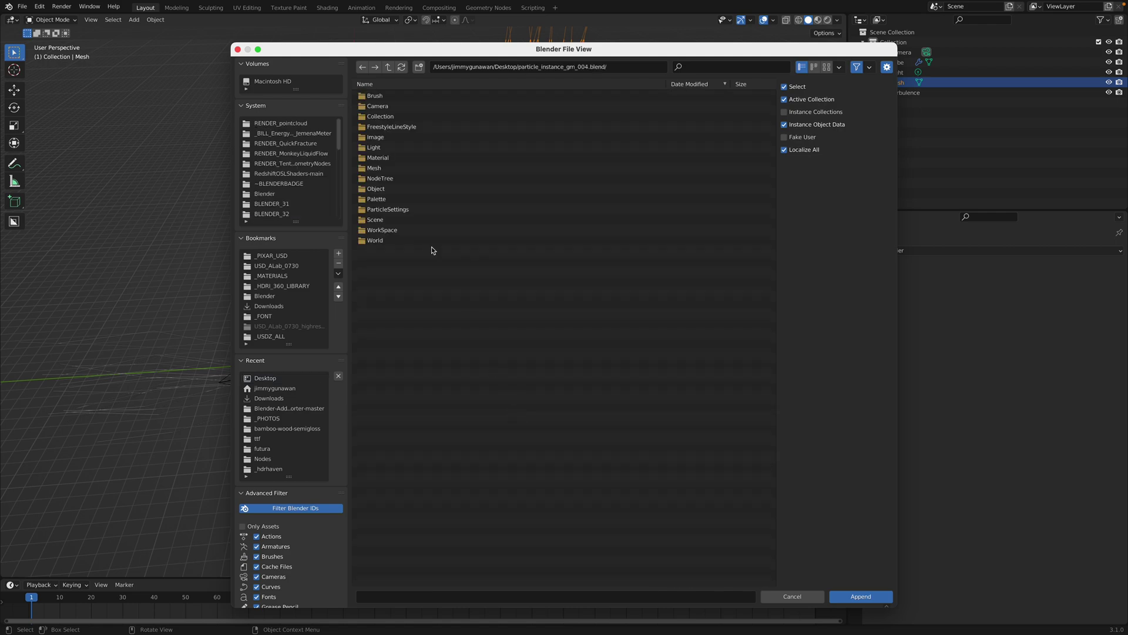
double_click(408, 179)
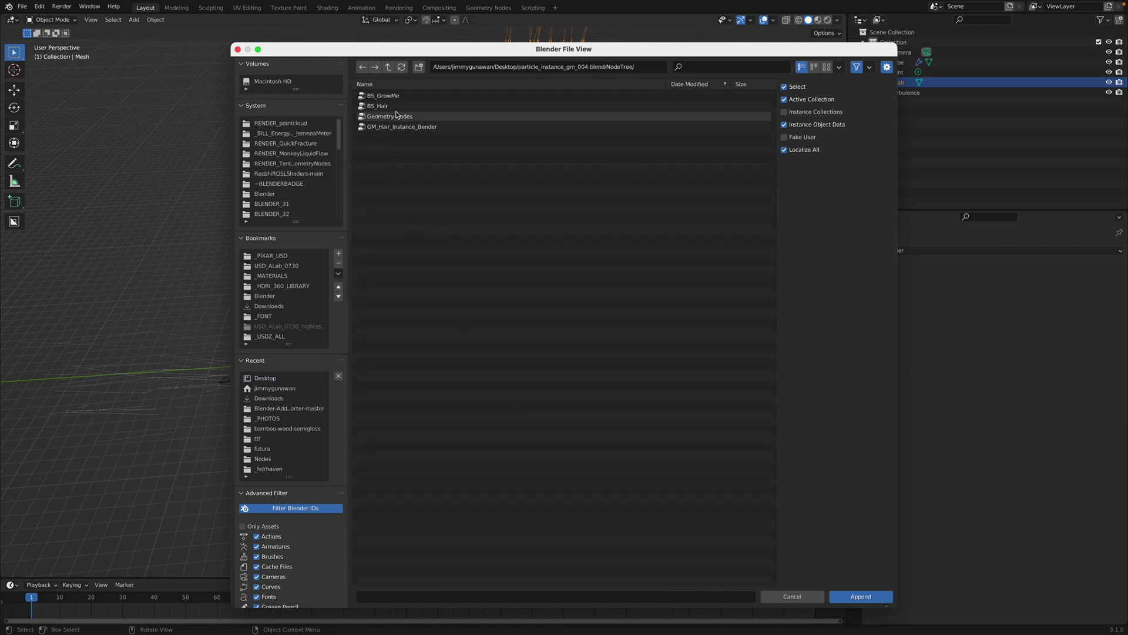
left_click(391, 97)
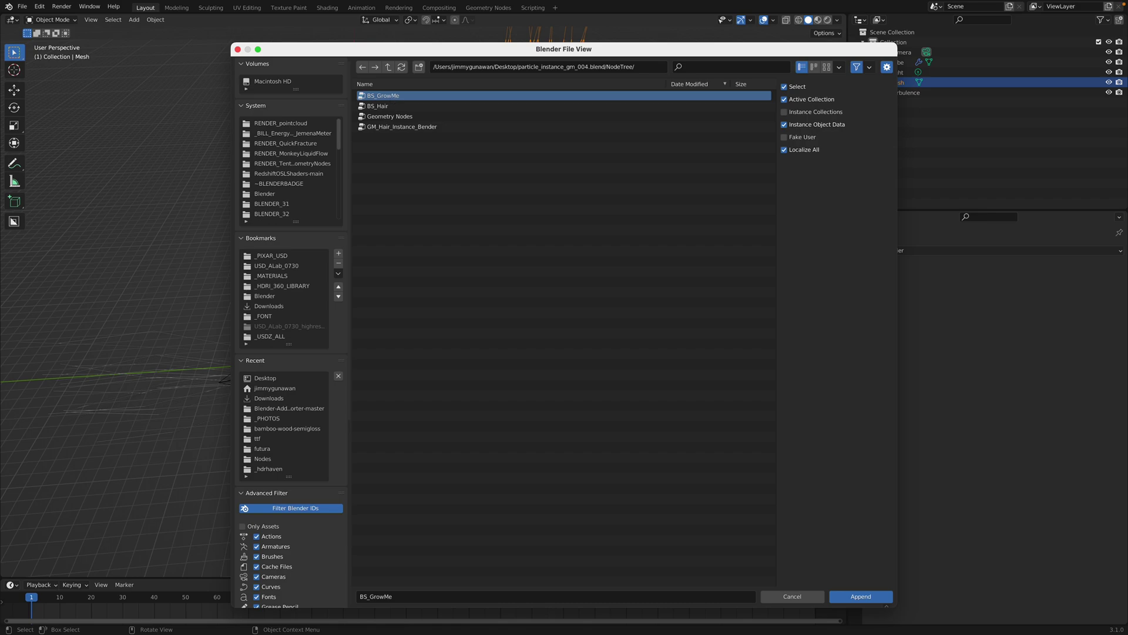
double_click(393, 99)
mouse_move(444, 256)
middle_mouse_down()
mouse_move(478, 282)
mouse_move(474, 270)
middle_mouse_up()
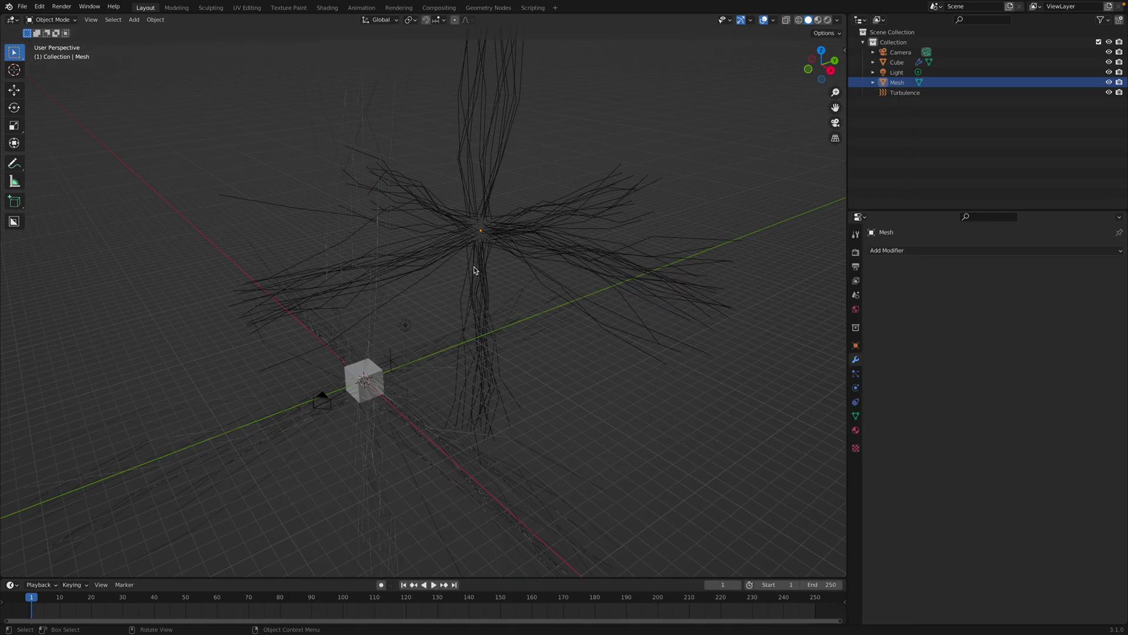
Give the strand mesh a Geometry Nodes modifier using the BS_GrowMe node group.
left_click(487, 228)
left_click(938, 253)
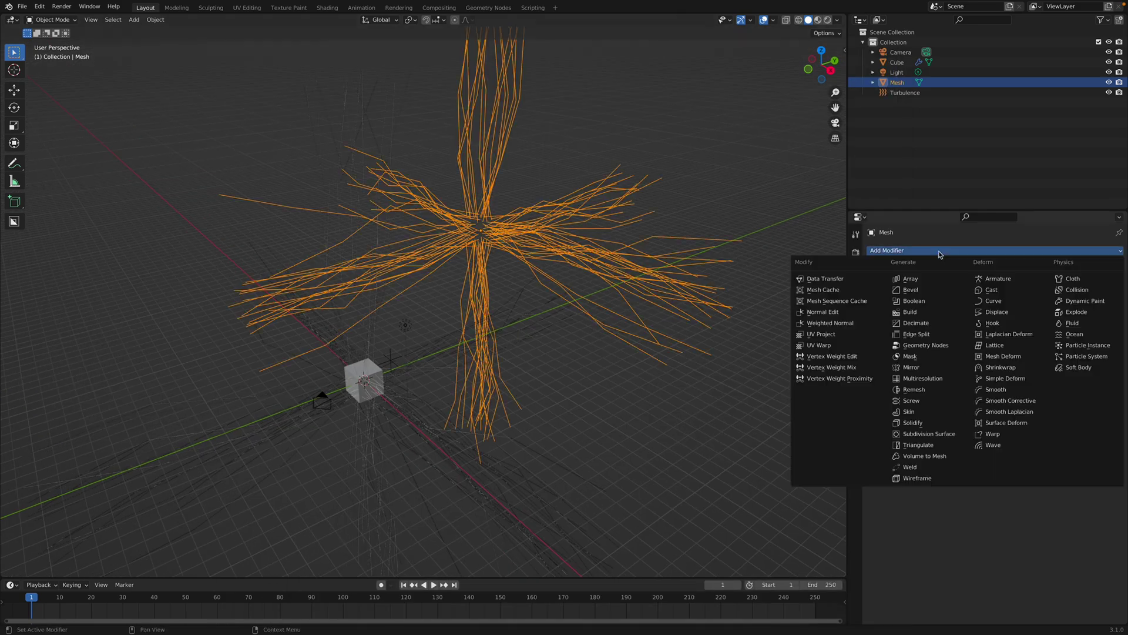
left_click(923, 344)
left_click(879, 282)
left_click(885, 297)
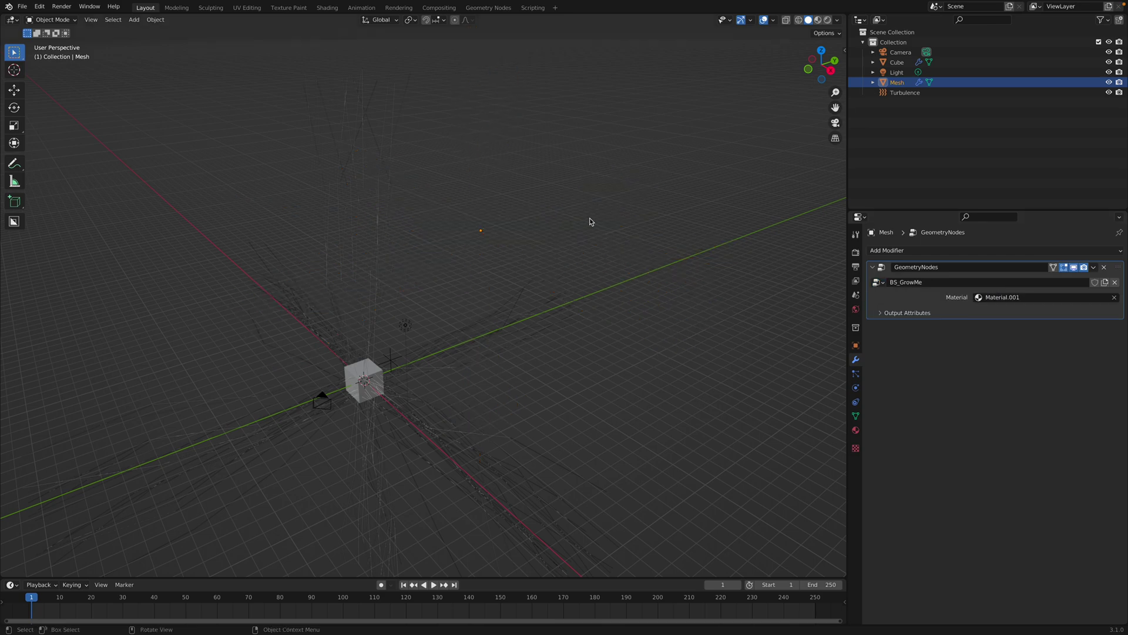
Play and scrub to frames 415 and 981 to watch tentacles grow, then split the viewport.
key("space")
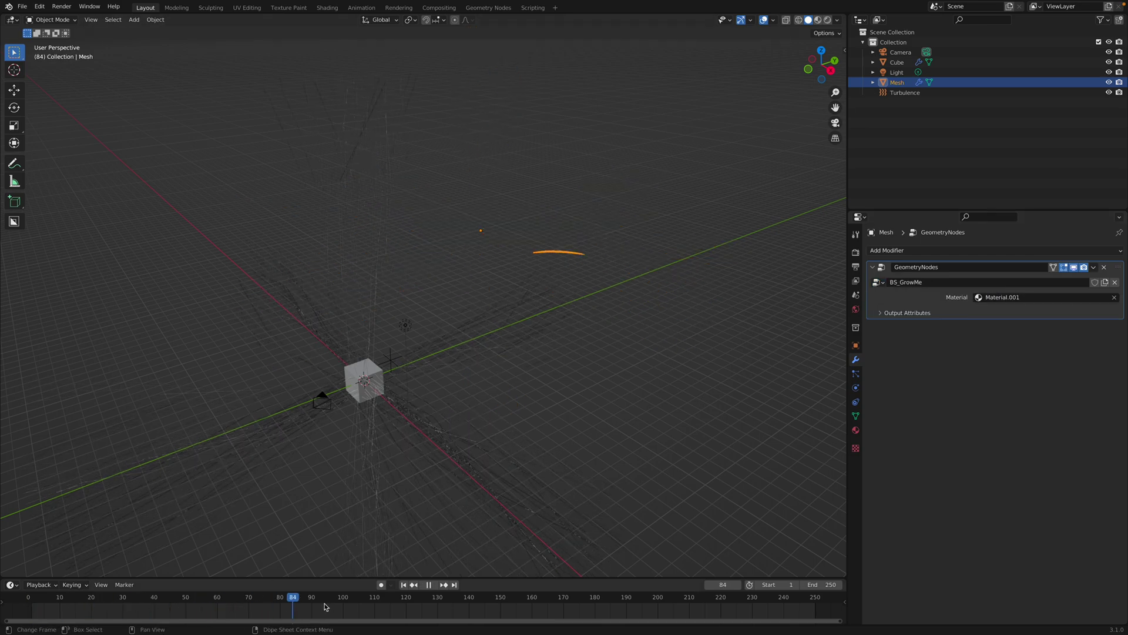
scroll(605, 415, "down", 2)
scroll(605, 416, "down", 2)
scroll(548, 607, "down", 3)
key("space")
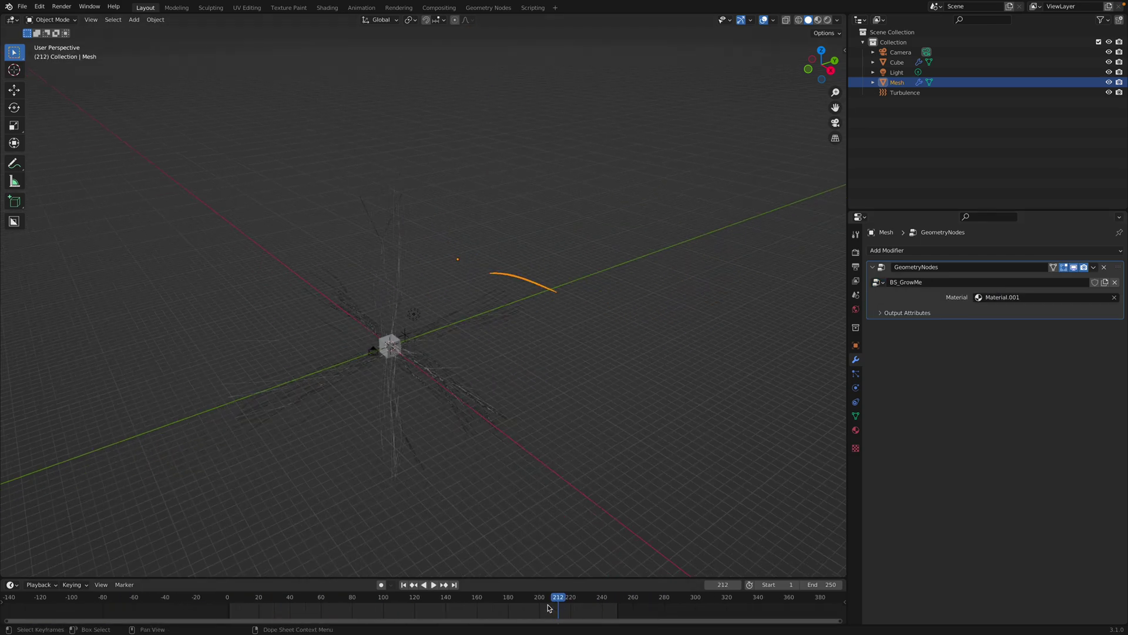
left_click_drag(547, 608, 842, 608)
scroll(683, 608, "down", 2)
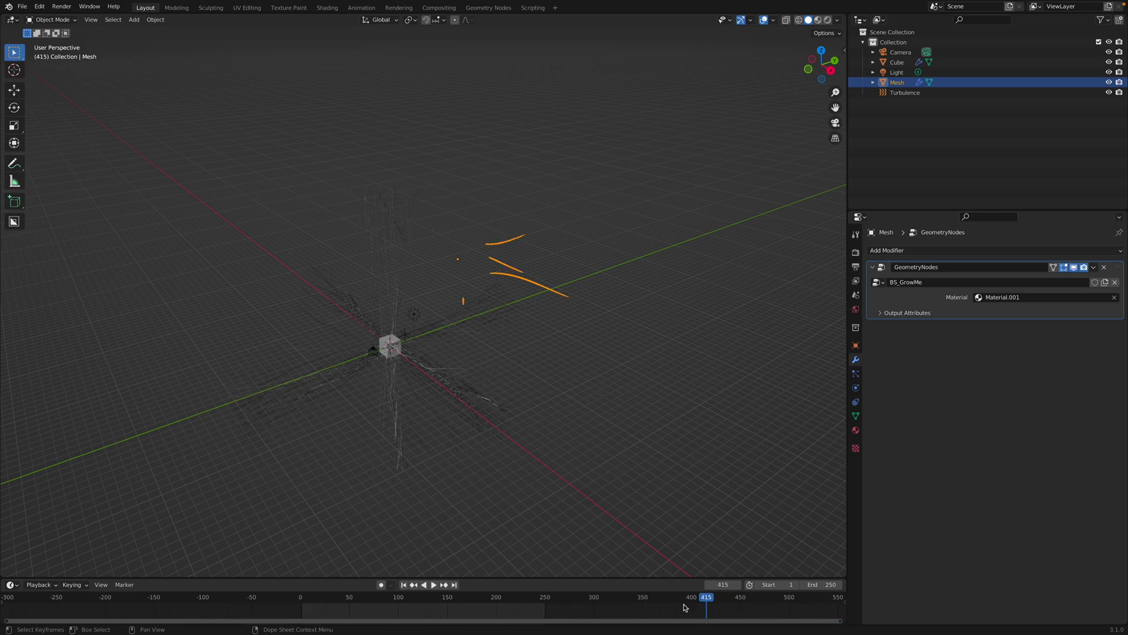
scroll(591, 612, "down", 2)
left_click_drag(520, 598, 850, 536)
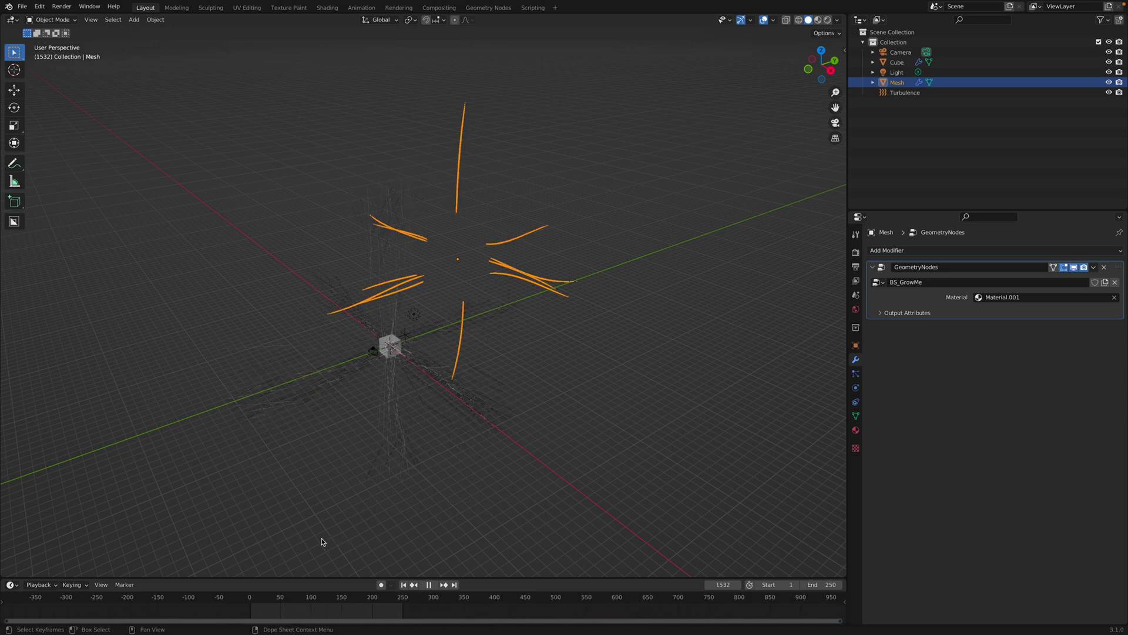
left_click(470, 167)
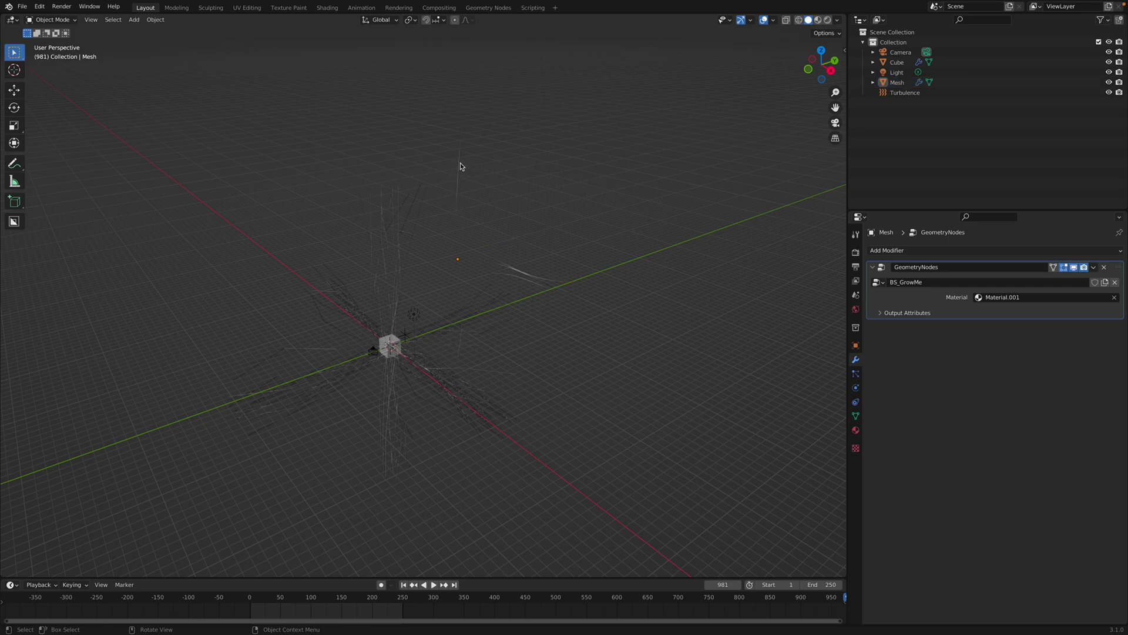
middle_click_drag(532, 224, 521, 292)
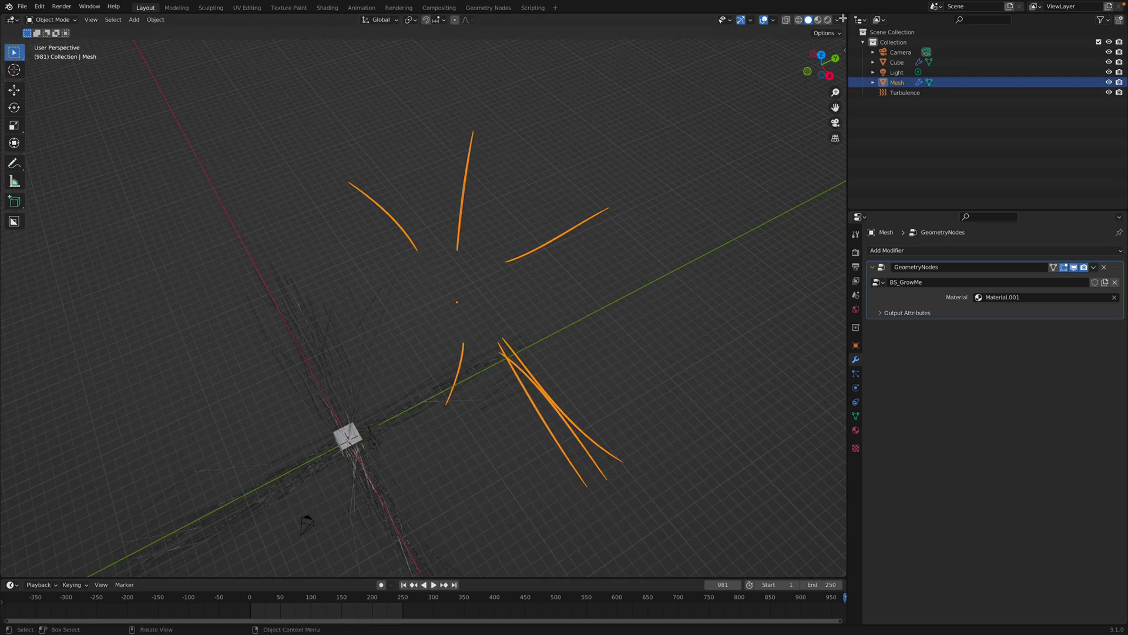
left_click_drag(843, 19, 794, 263)
left_click(13, 19)
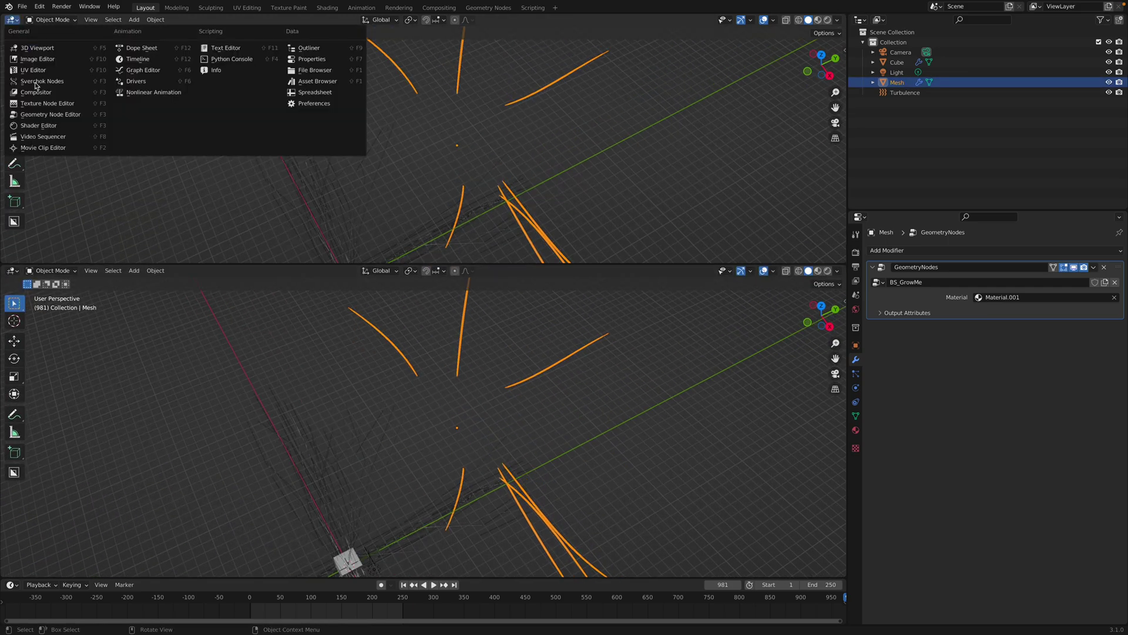
Show the BS_GrowMe node tree and reshape the Float Curve so strands taper.
left_click(40, 115)
scroll(323, 119, "up", 2)
scroll(356, 213, "up", 3)
scroll(357, 213, "up", 2)
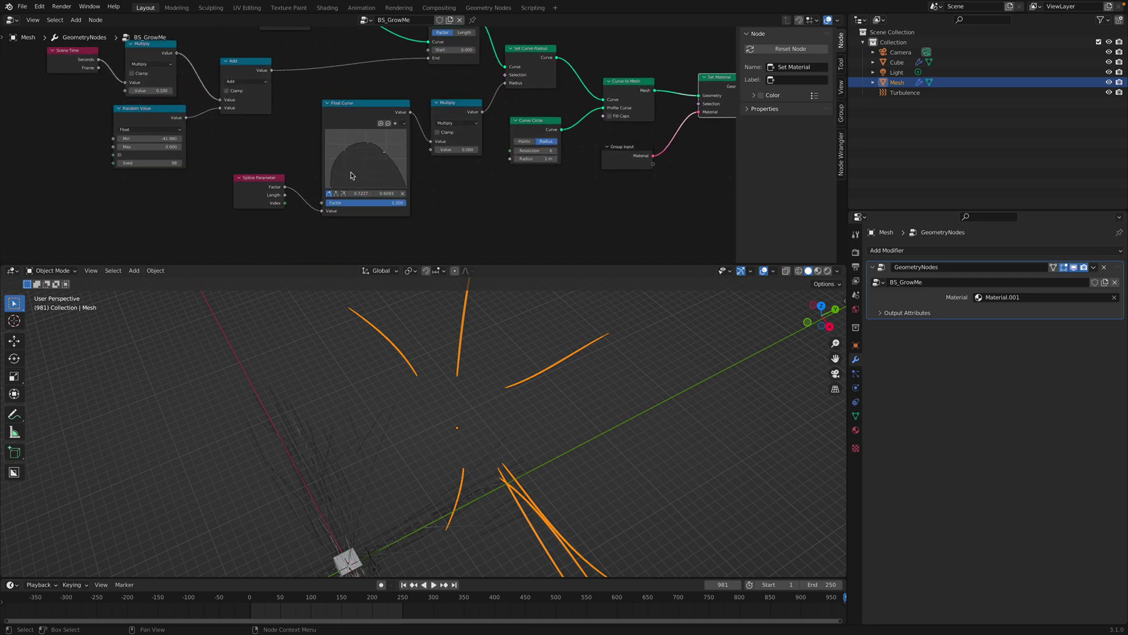
left_click_drag(319, 209, 306, 196)
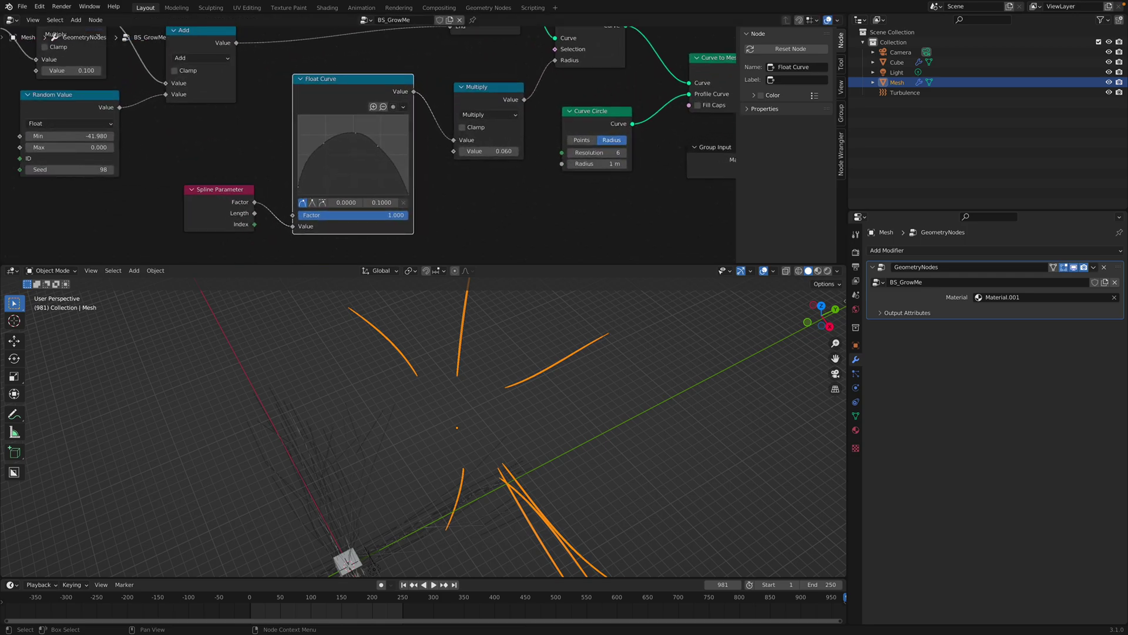
left_click_drag(324, 146, 323, 128)
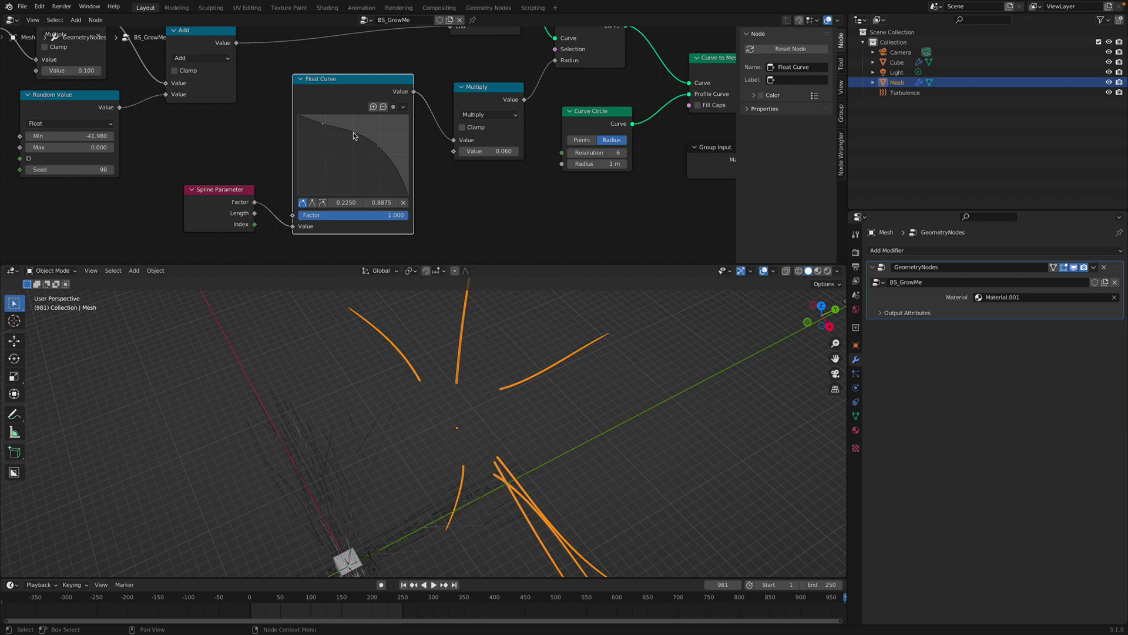
Thicken the strands by raising the Multiply value to 0.420.
left_click(549, 340)
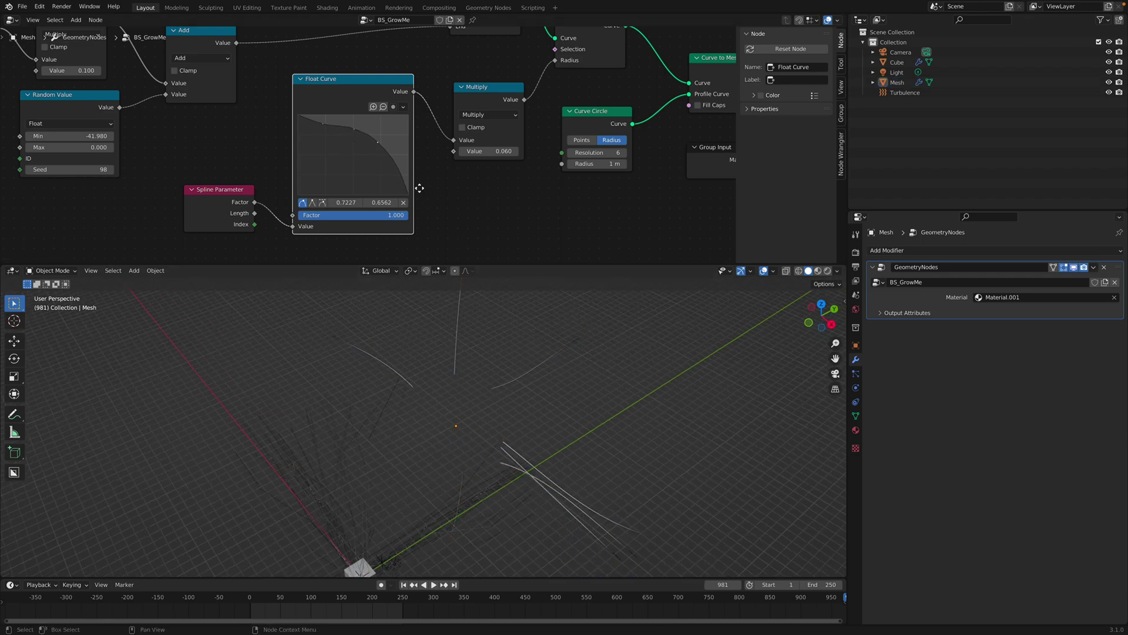
middle_click_drag(418, 187, 387, 235)
left_click_drag(459, 199, 512, 200)
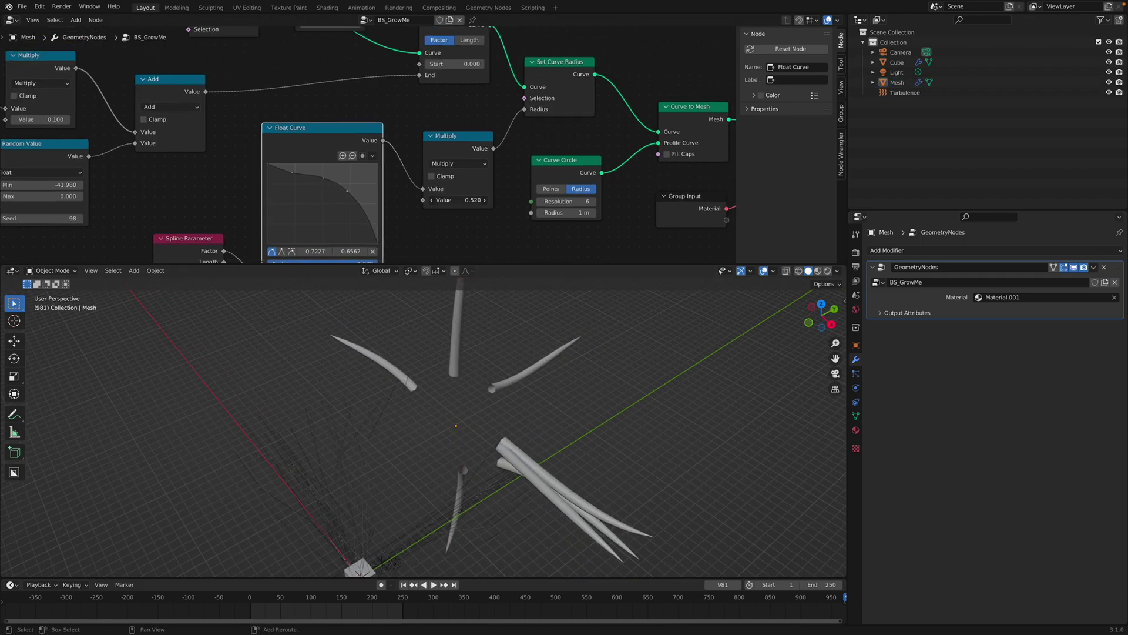
middle_click_drag(442, 379, 466, 394)
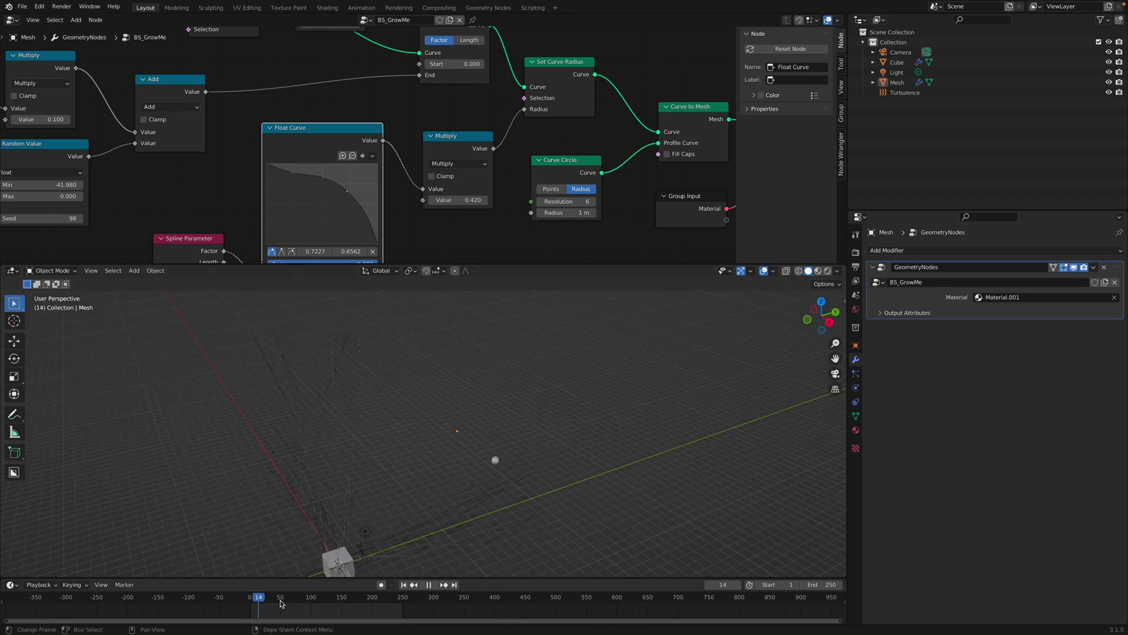
Scrub the growth animation to frame 805.
left_click_drag(189, 600, 590, 600)
middle_click_drag(582, 565, 533, 570)
left_click_drag(512, 597, 744, 597)
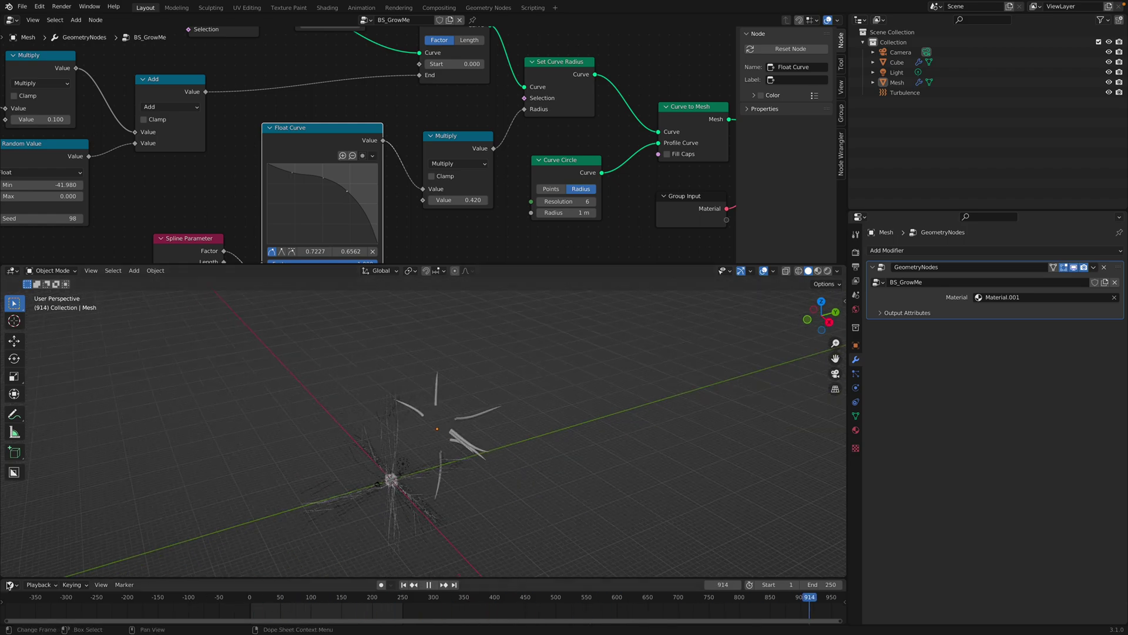
Set the Random Value node's Min to -20.
middle_click_drag(206, 208, 378, 208)
scroll(377, 208, "up", 1)
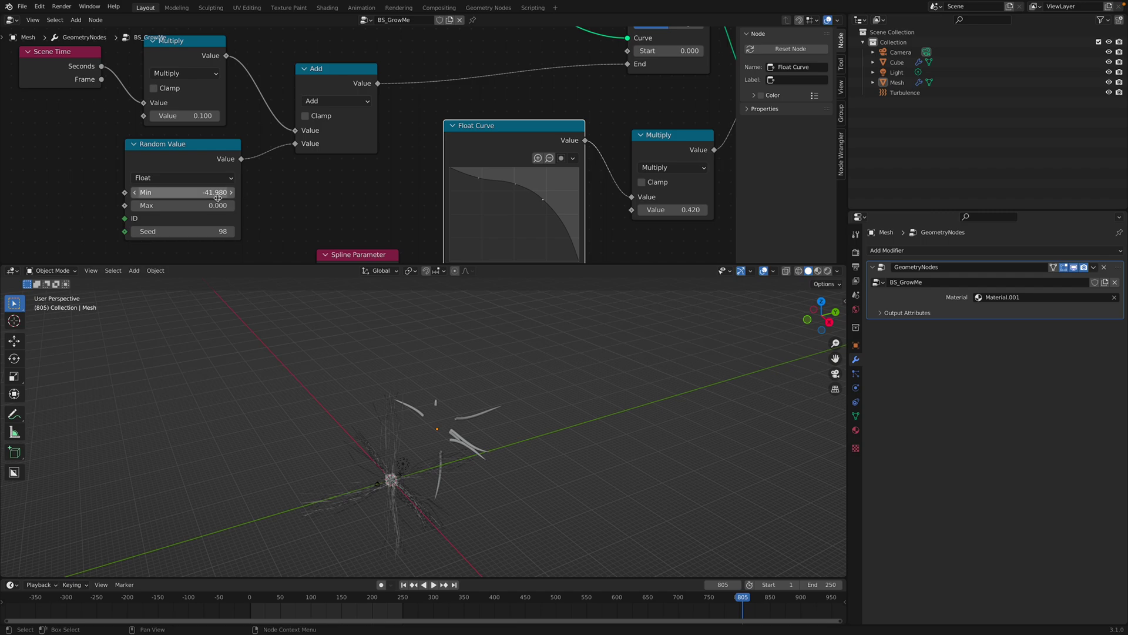
double_click(203, 195)
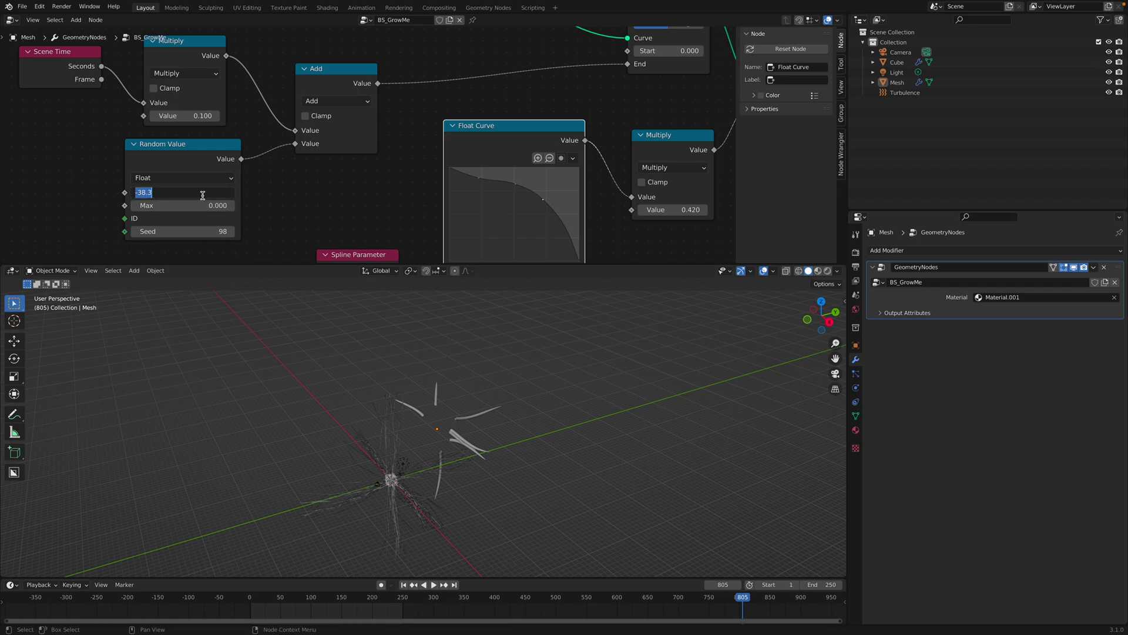
type("20")
key("Return")
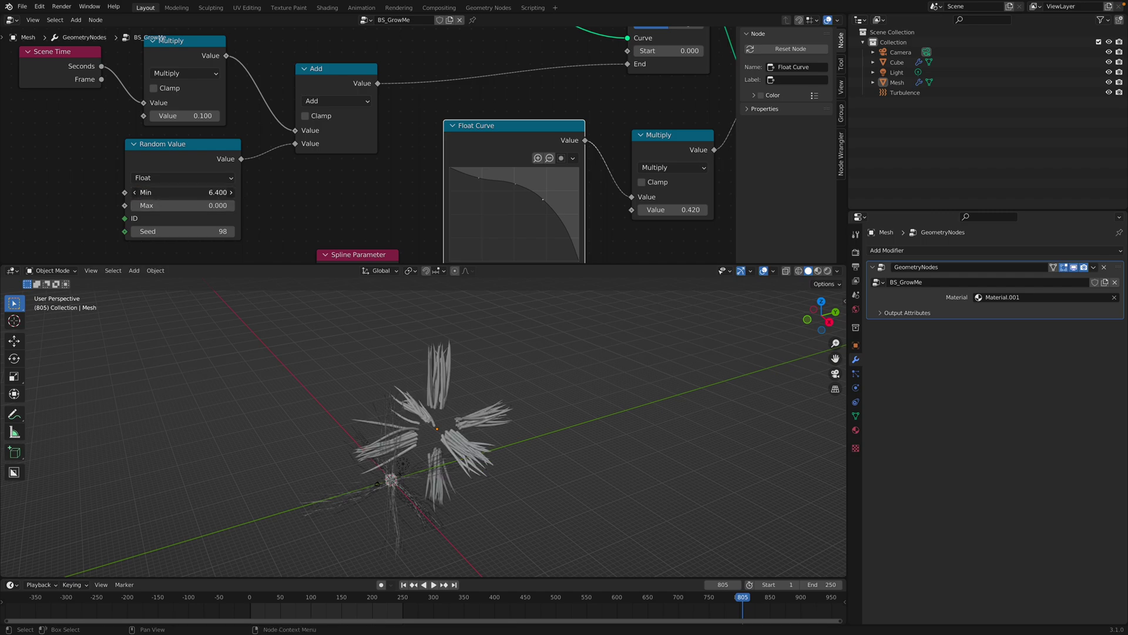
left_click_drag(203, 196, 209, 192)
double_click(202, 195)
type("-20.000")
key("Return")
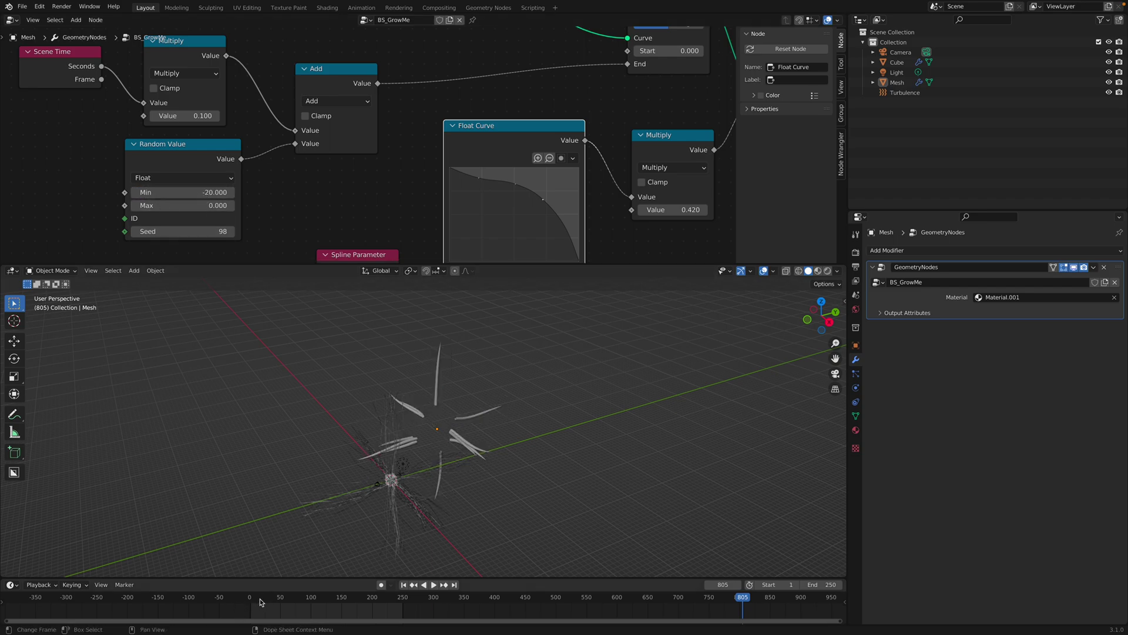
Replay the growth, raise the time multiplier to 0.44, and save HAIR_GM_001.blend.
left_click_drag(259, 602, 516, 546)
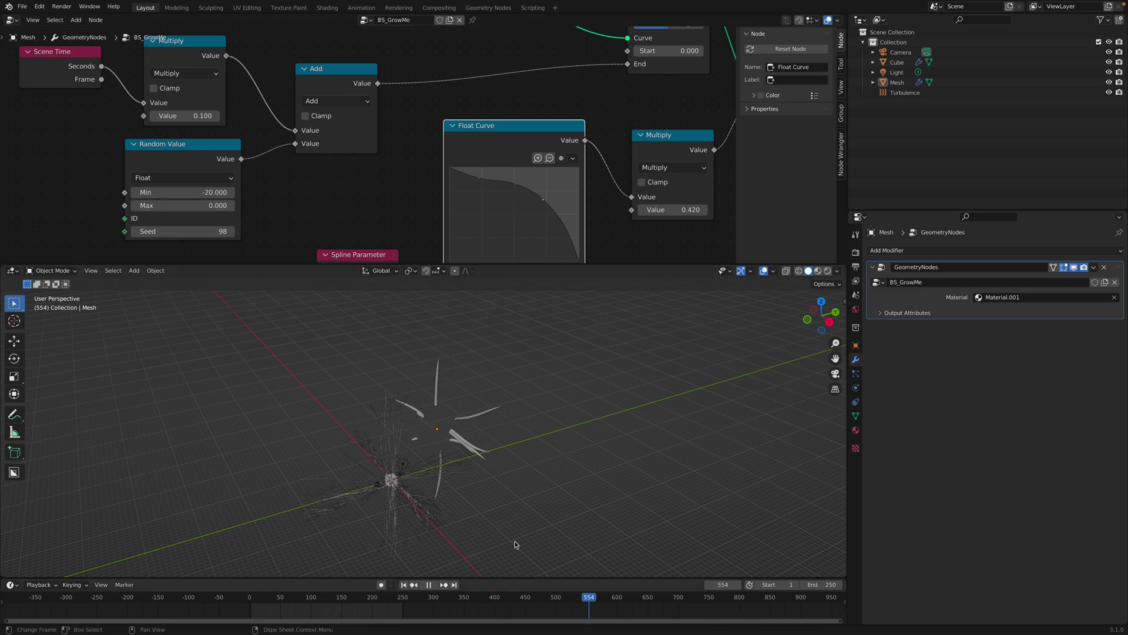
key("Escape")
mouse_move(186, 115)
left_mouse_down()
mouse_move(203, 121)
mouse_move(172, 121)
left_mouse_up()
key("ctrl+s")
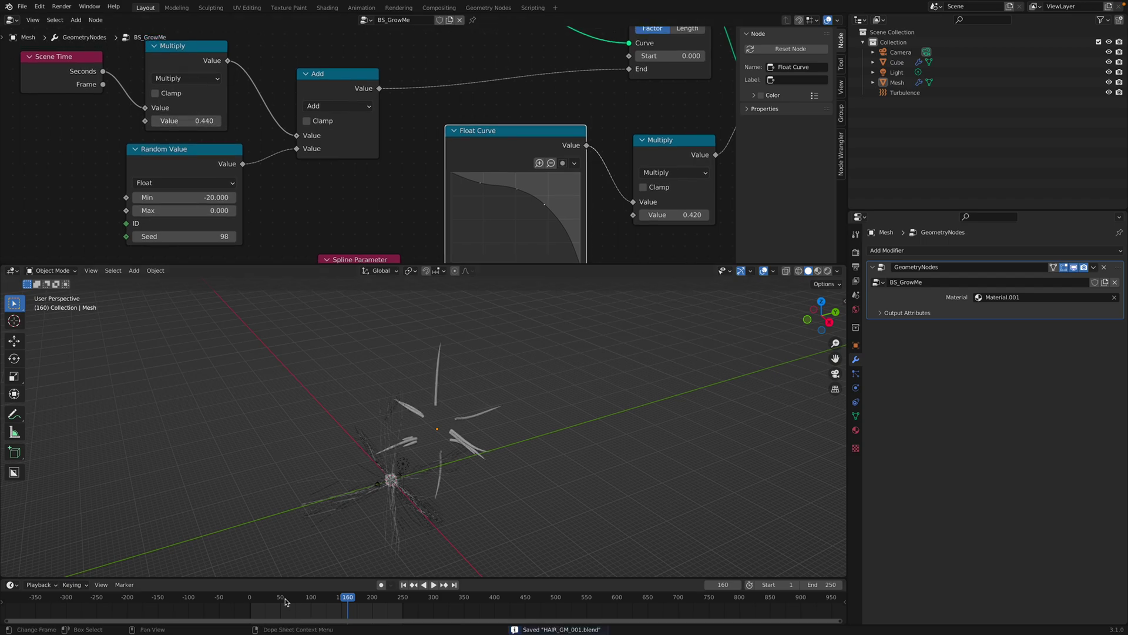
Scrub the growth forward and set the animation end frame to 1500.
mouse_move(256, 597)
left_mouse_down()
mouse_move(775, 600)
mouse_move(30, 622)
left_mouse_up()
left_click_drag(406, 614, 784, 605)
left_click(822, 586)
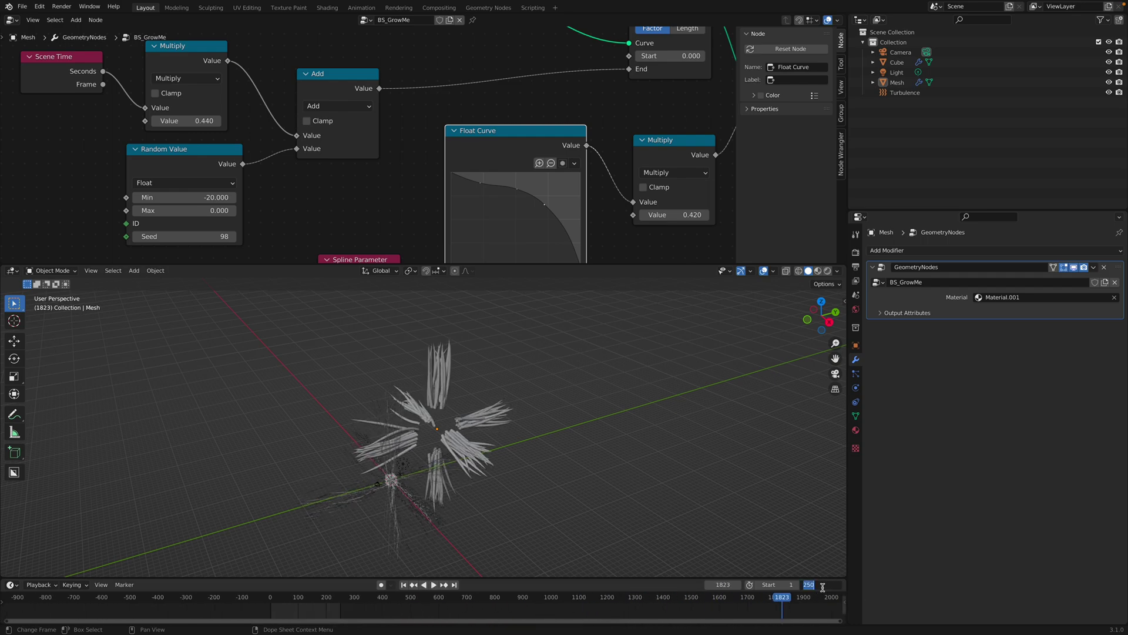
type("1500")
key("Return")
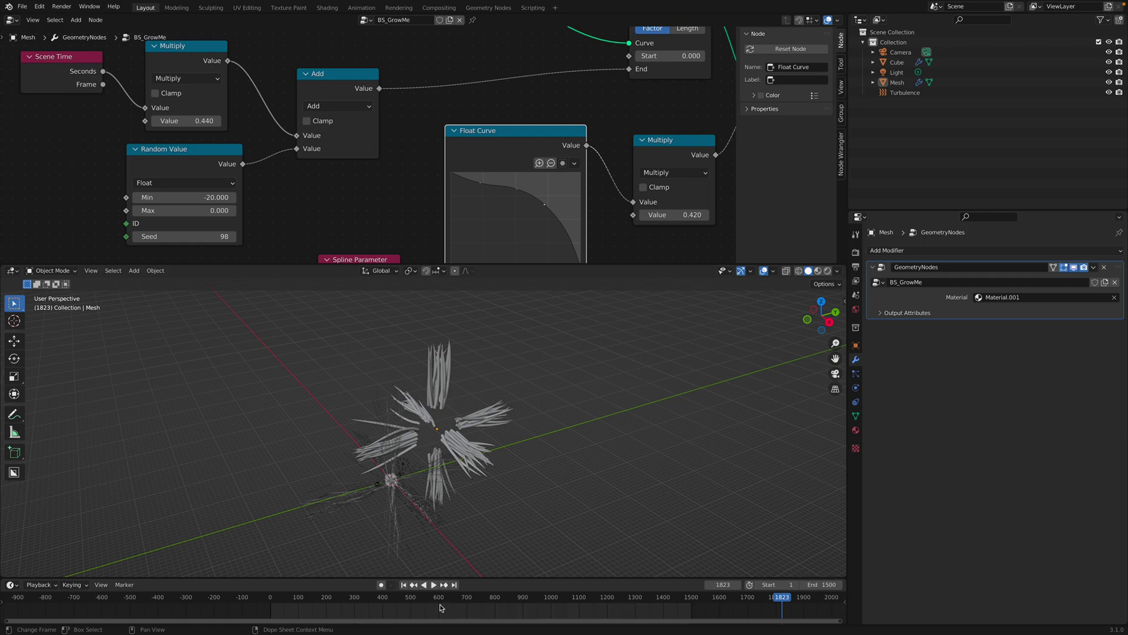
Play the growth, stop at frame 1131, save, and reselect the Cube.
key("space")
mouse_move(271, 600)
left_mouse_down()
mouse_move(731, 600)
mouse_move(302, 600)
mouse_move(542, 600)
left_mouse_up()
key("space")
key("ctrl+s")
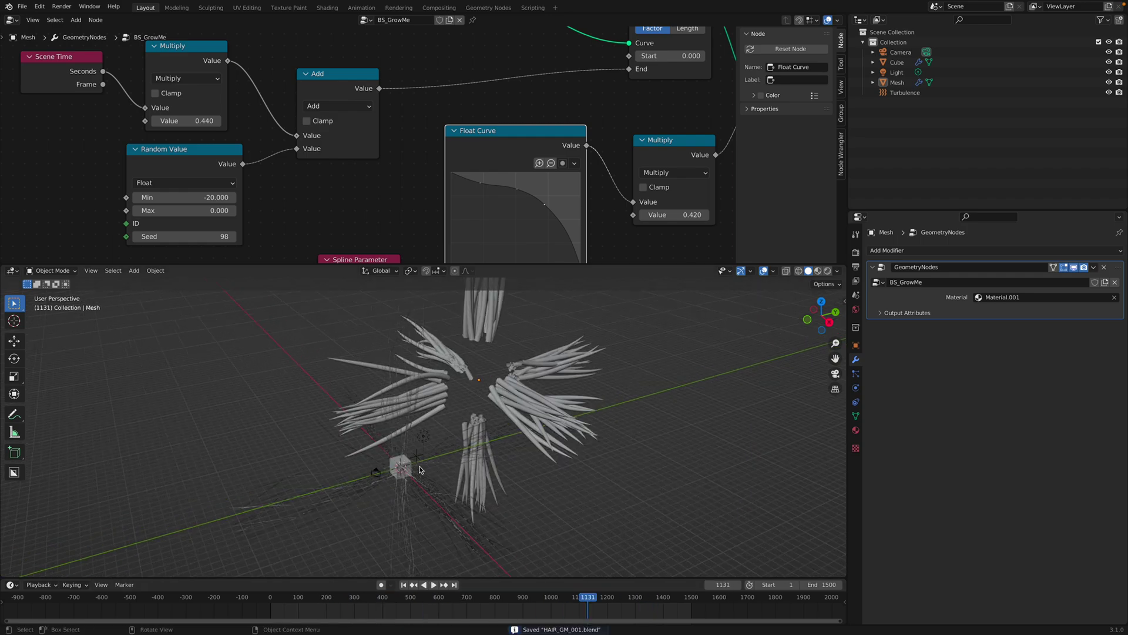
left_click(425, 468)
middle_click_drag(398, 473, 394, 476)
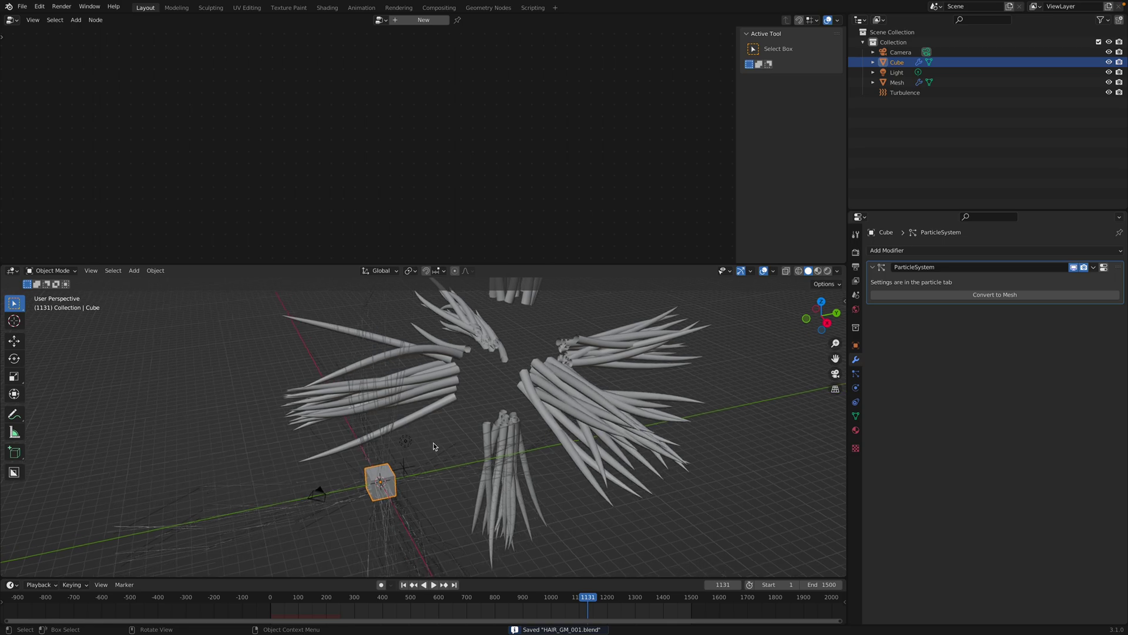
Save, then delete all of the cube's vertices in Edit Mode.
mouse_move(433, 440)
middle_mouse_down()
mouse_move(442, 397)
mouse_move(442, 414)
mouse_move(371, 450)
mouse_move(417, 446)
middle_mouse_up()
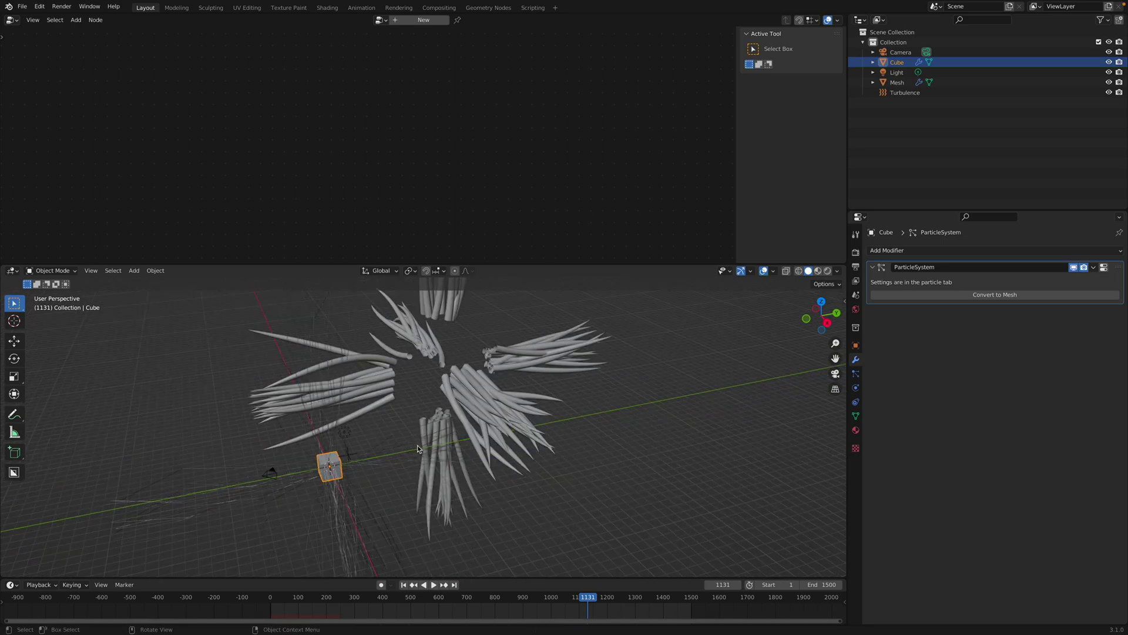
key("ctrl+s")
key("Tab")
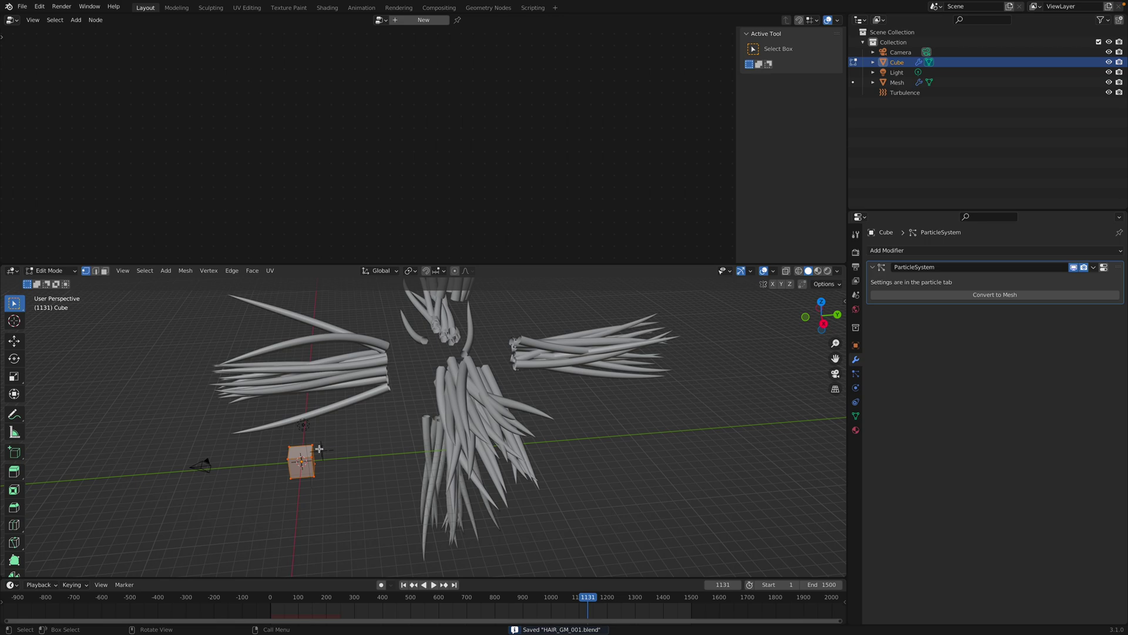
scroll(380, 433, "up", 3)
scroll(392, 434, "up", 2)
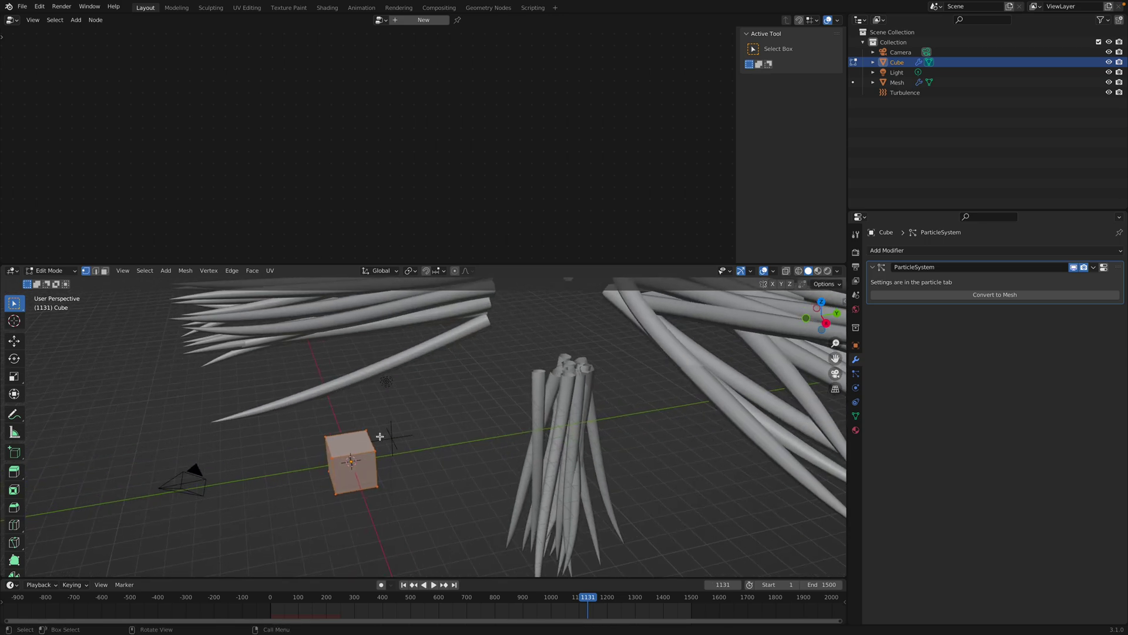
middle_click_drag(369, 438, 403, 410)
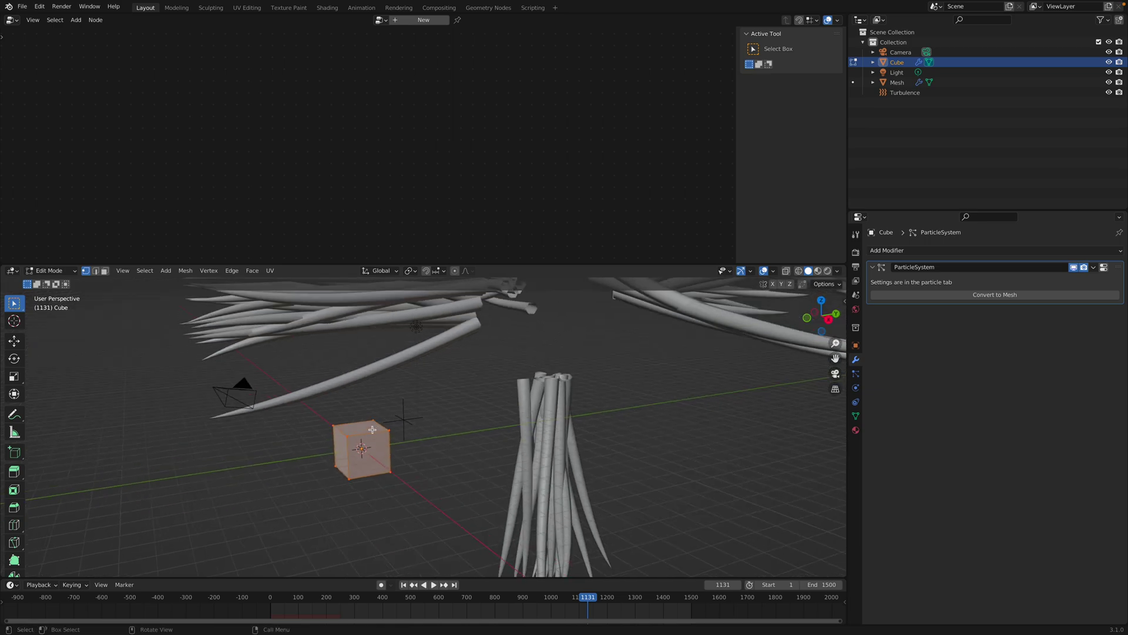
key("x")
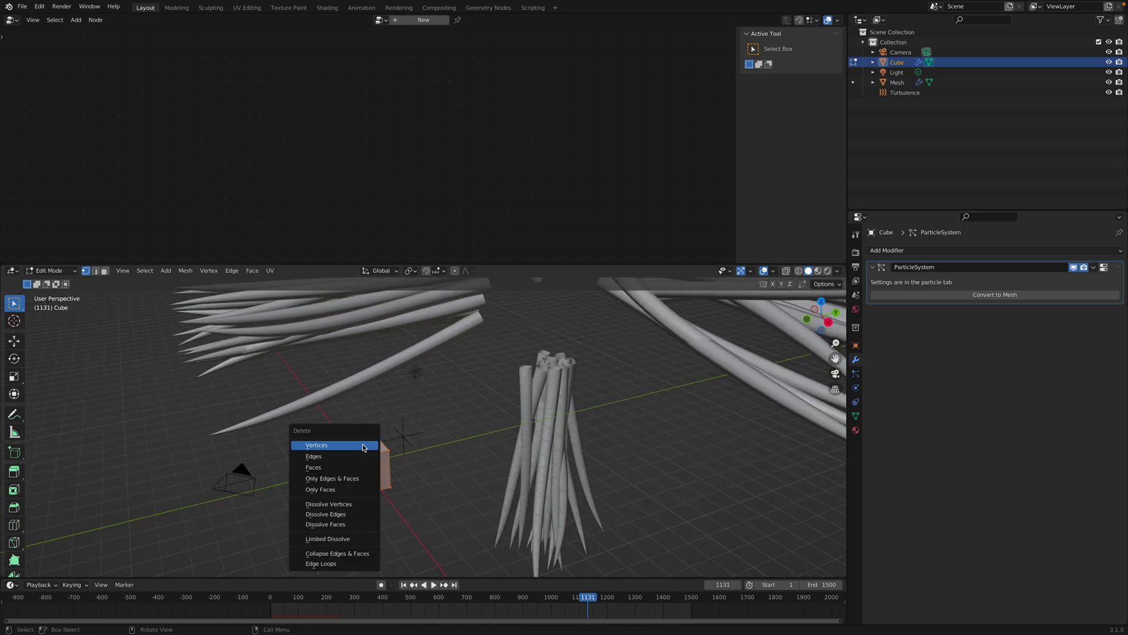
left_click(362, 445)
Add a plane to the emitter and stretch it into a long strip along Y.
middle_click_drag(371, 446, 374, 446)
key("shift+a")
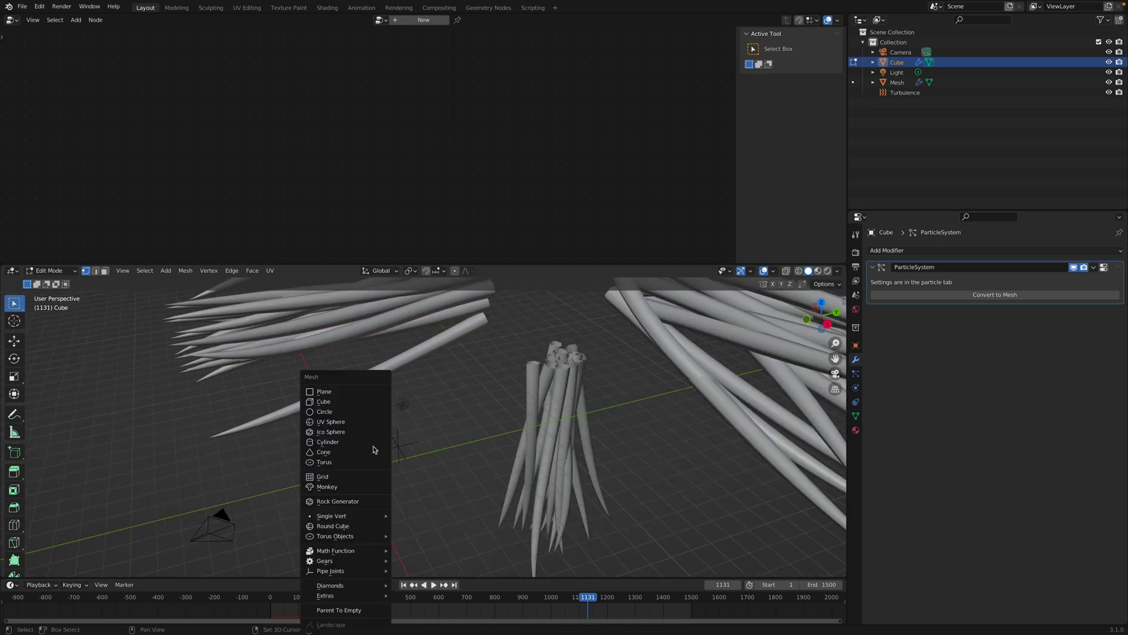
left_click(365, 392)
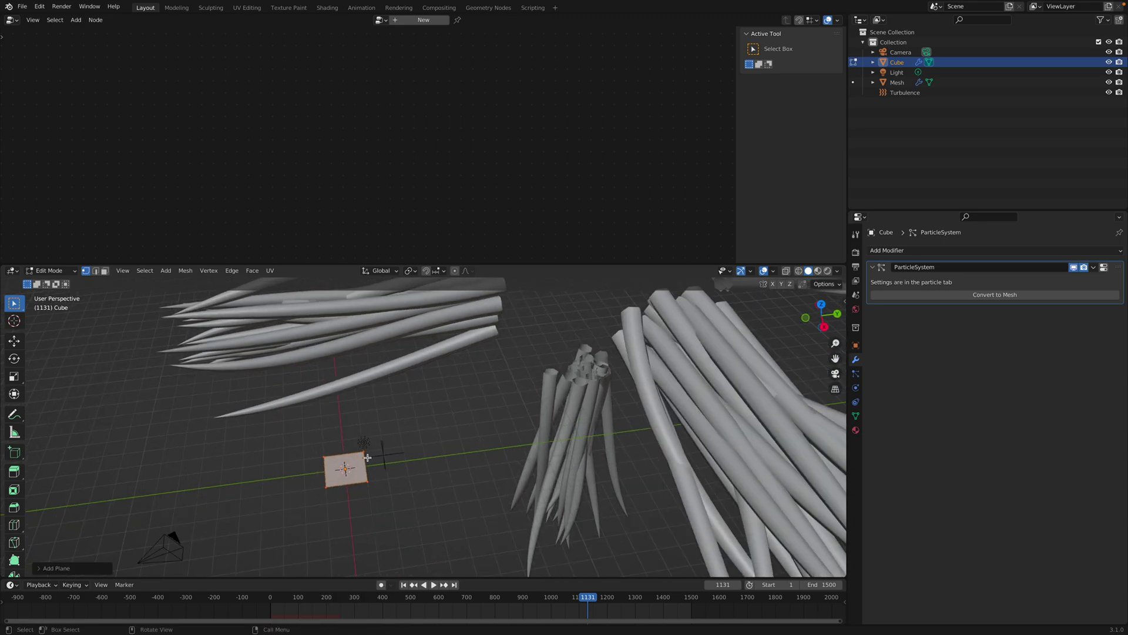
key("g")
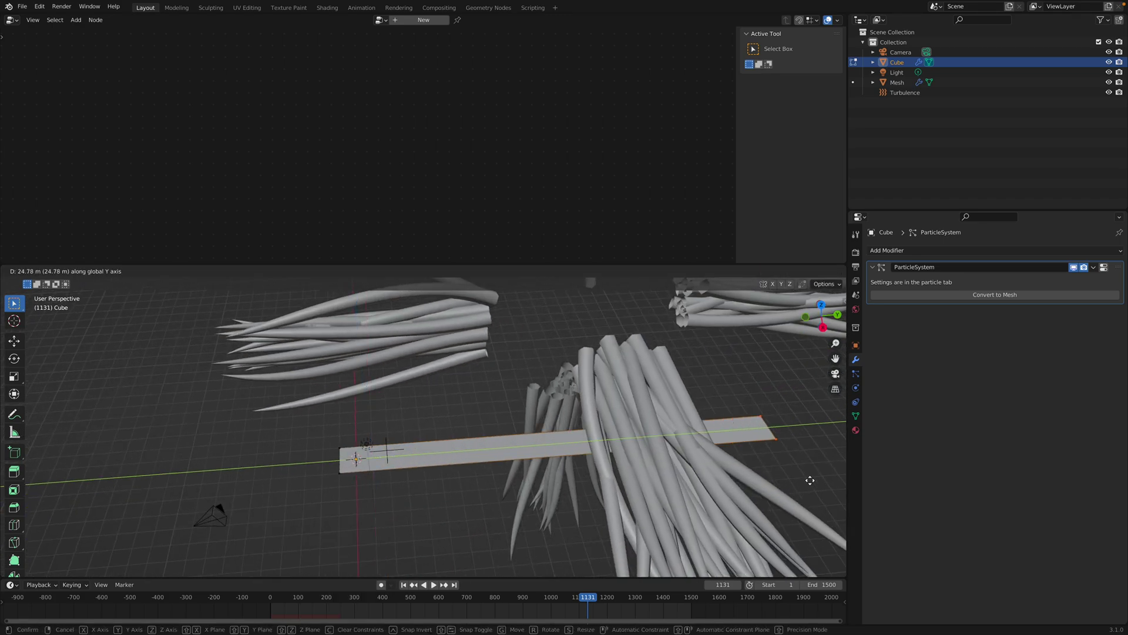
left_click(805, 408)
mouse_move(805, 408)
middle_mouse_down()
mouse_move(700, 466)
mouse_move(497, 495)
mouse_move(521, 504)
mouse_move(561, 450)
middle_mouse_up()
key("g")
left_click(751, 468)
At frame 661, raise the hair strand count to 1388 and save.
left_click(455, 597)
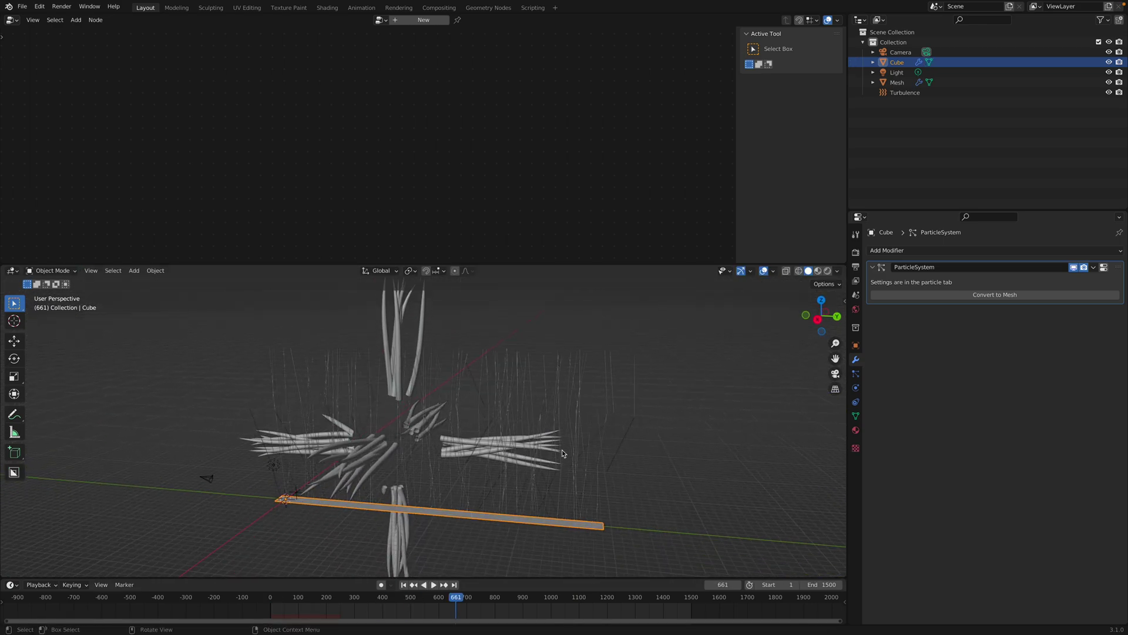
key("ctrl+s")
key("ctrl+Tab")
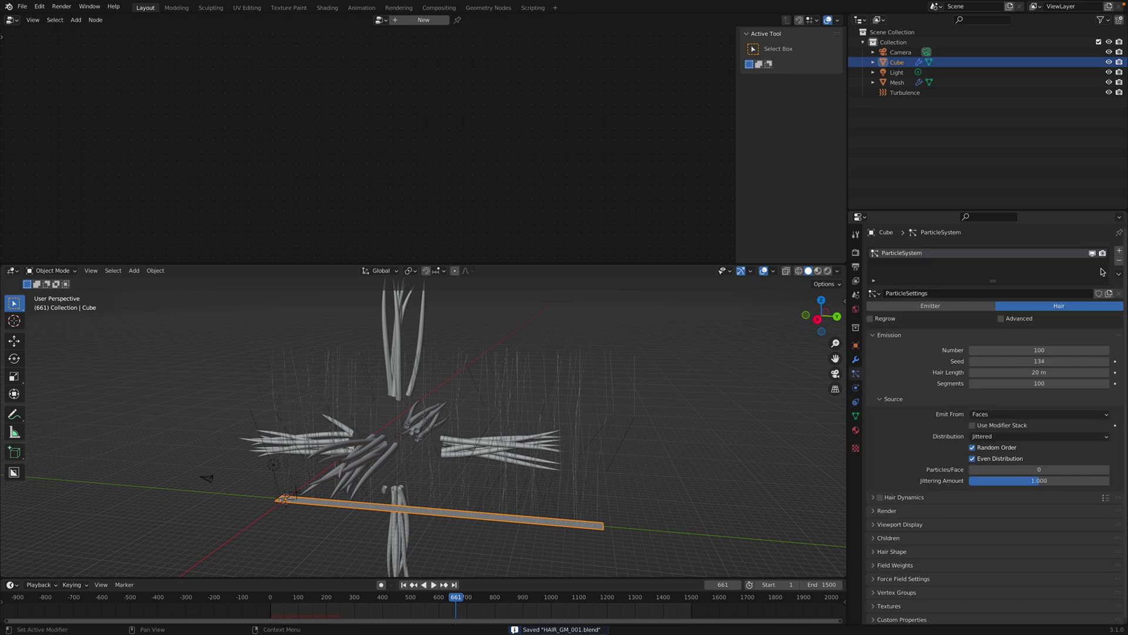
left_click_drag(1039, 349, 1094, 349)
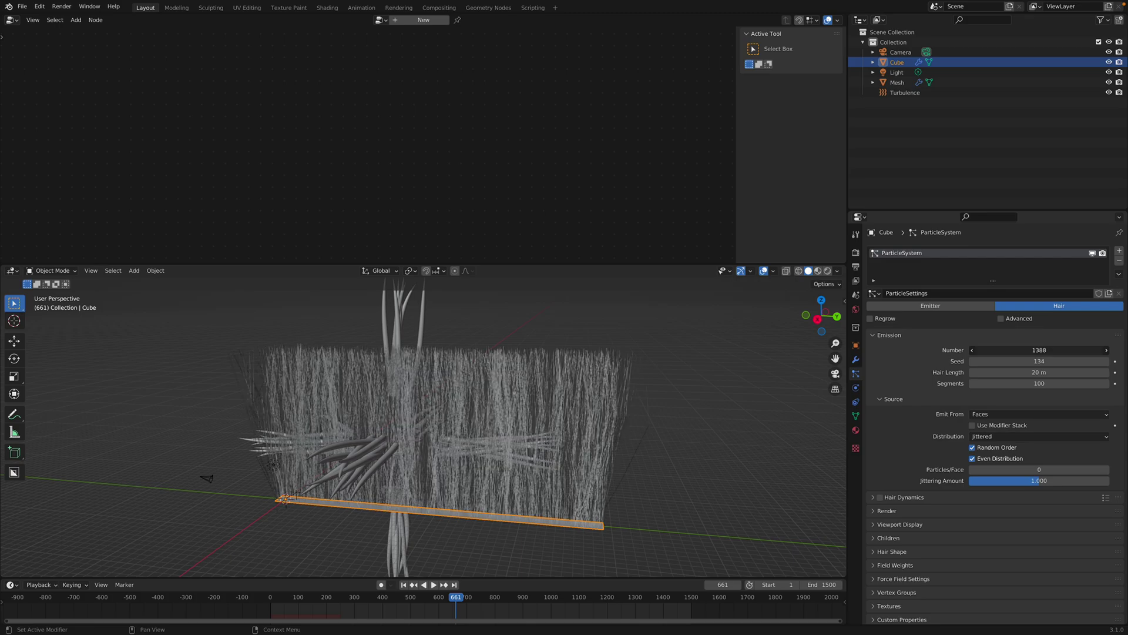
key("ctrl+s")
left_click(904, 93)
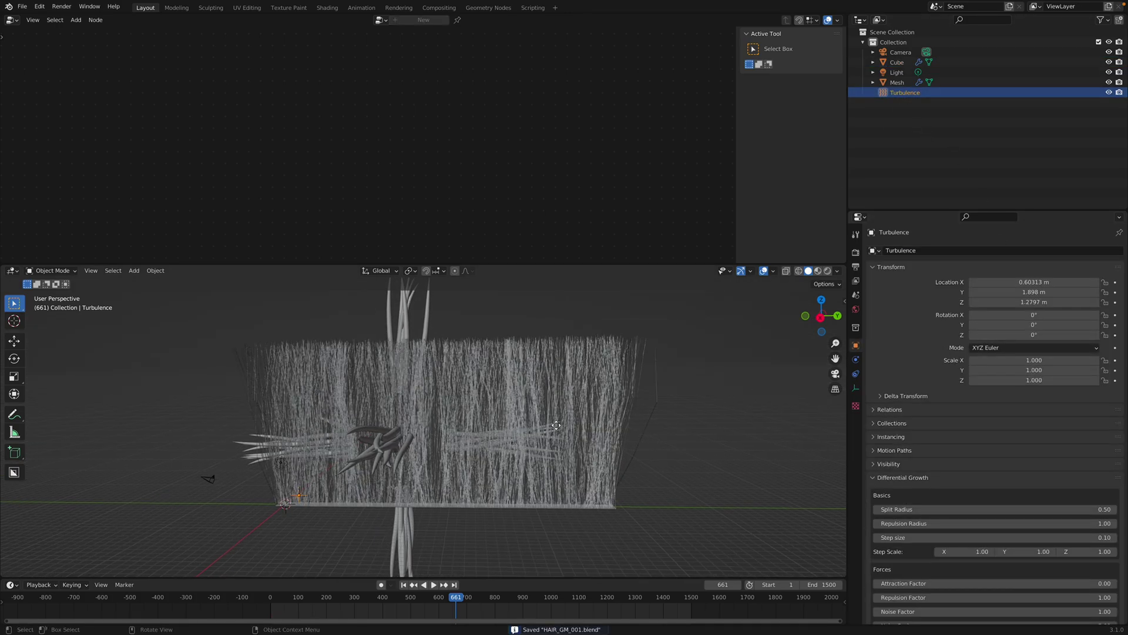
Move the Turbulence field higher above the hair.
key("g")
left_click(587, 448)
key("g")
left_click(653, 394)
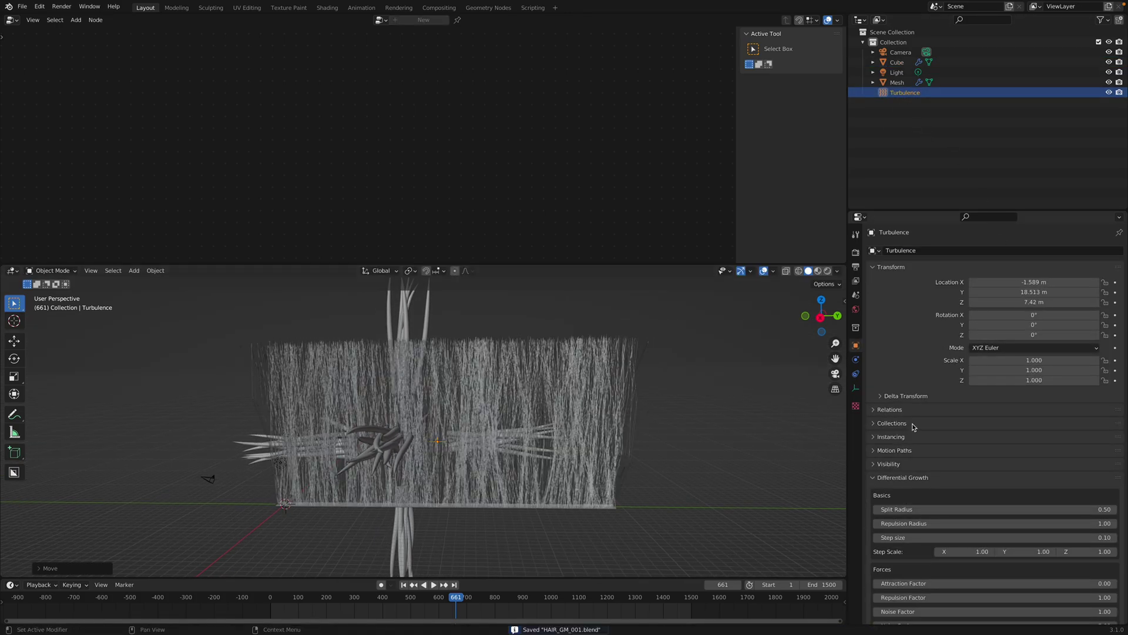
Set the Turbulence force field to Strength 56.6, Size 3.84 and Noise Amount 2.
left_click(856, 359)
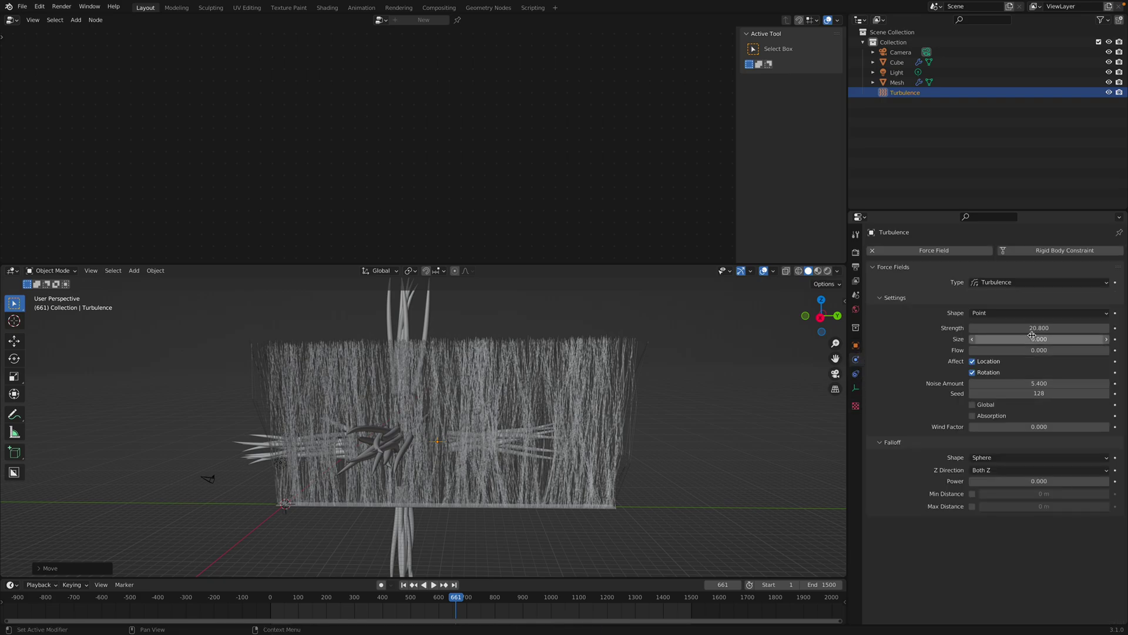
mouse_move(1013, 327)
left_mouse_down()
mouse_move(1058, 328)
mouse_move(1015, 327)
mouse_move(1027, 326)
left_mouse_up()
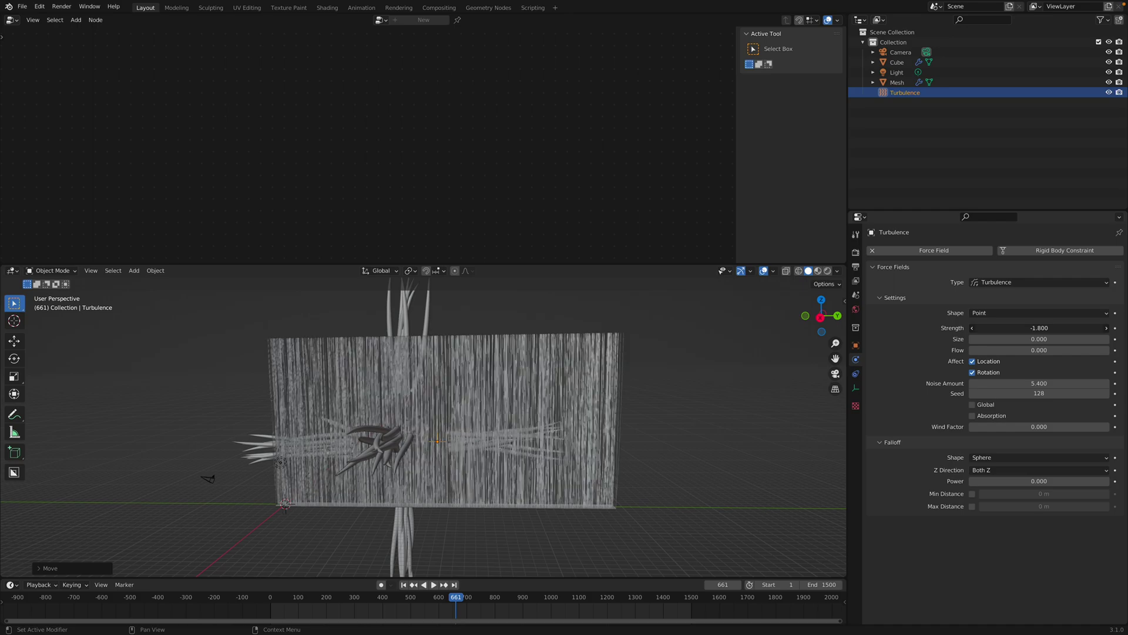
left_click_drag(1027, 326, 1044, 339)
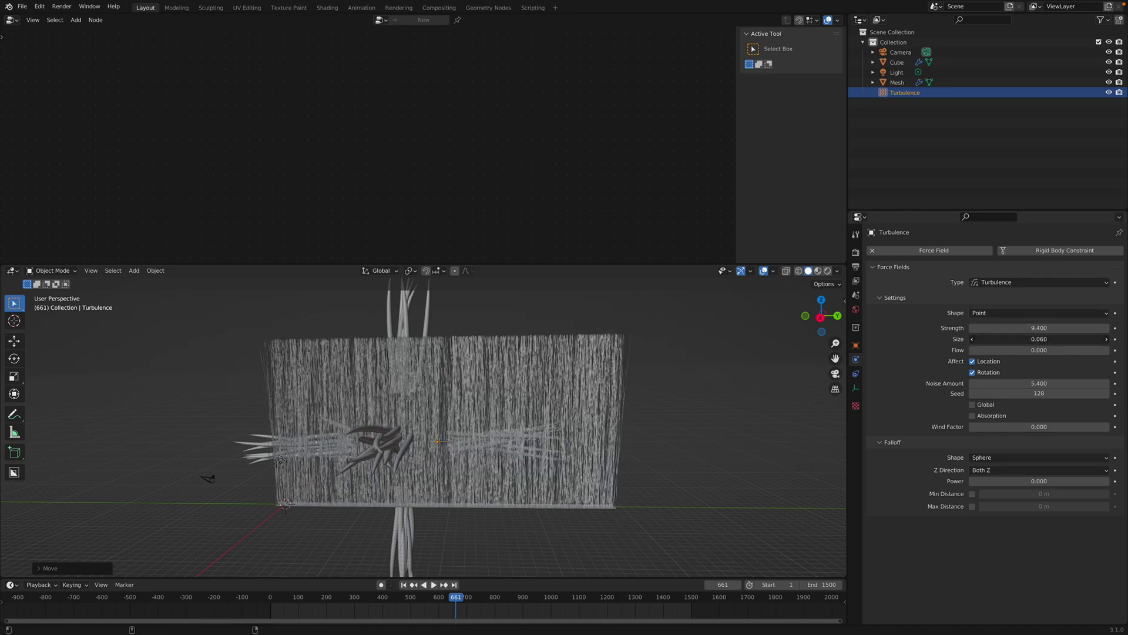
left_click_drag(1040, 339, 1032, 338)
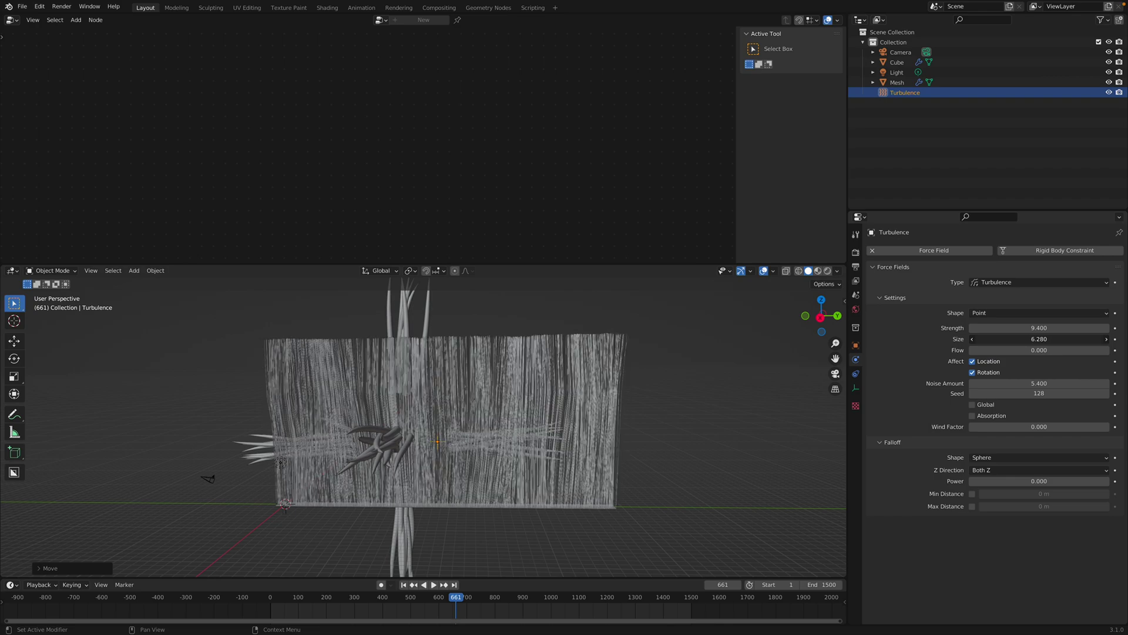
mouse_move(1027, 327)
left_mouse_down()
mouse_move(1084, 328)
mouse_move(1013, 339)
left_mouse_up()
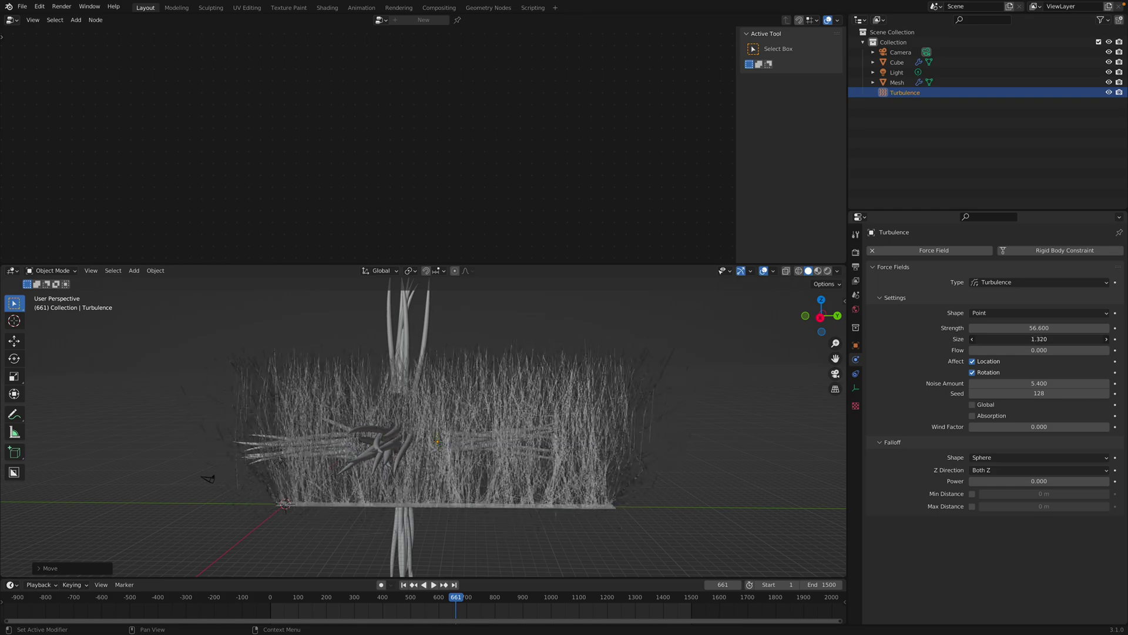
left_click_drag(1041, 339, 1075, 338)
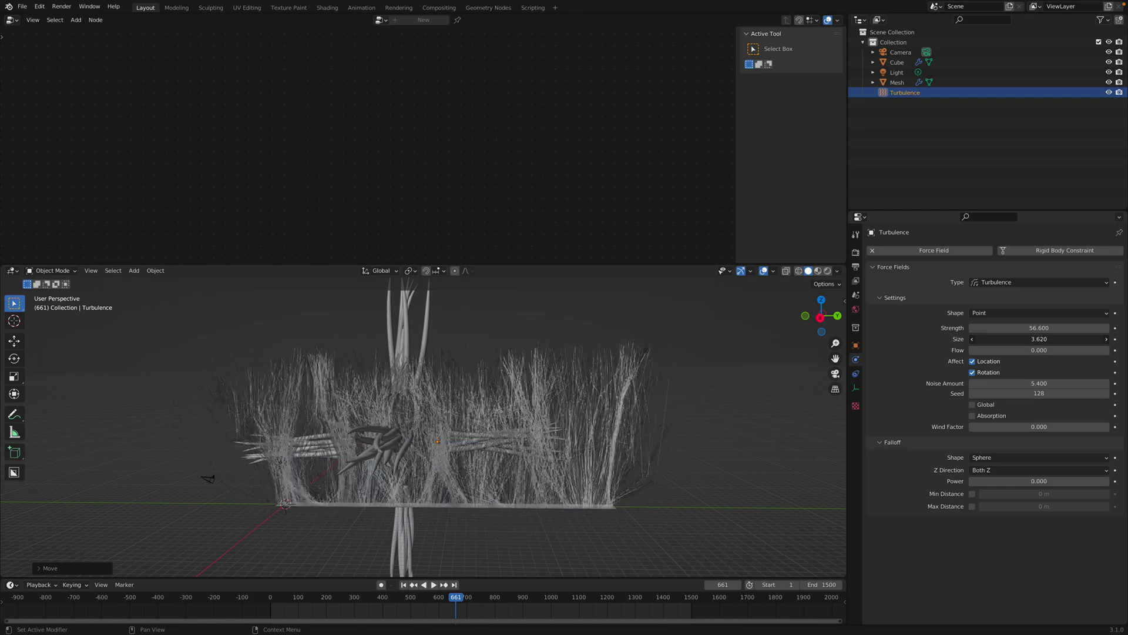
left_click_drag(1032, 338, 1052, 338)
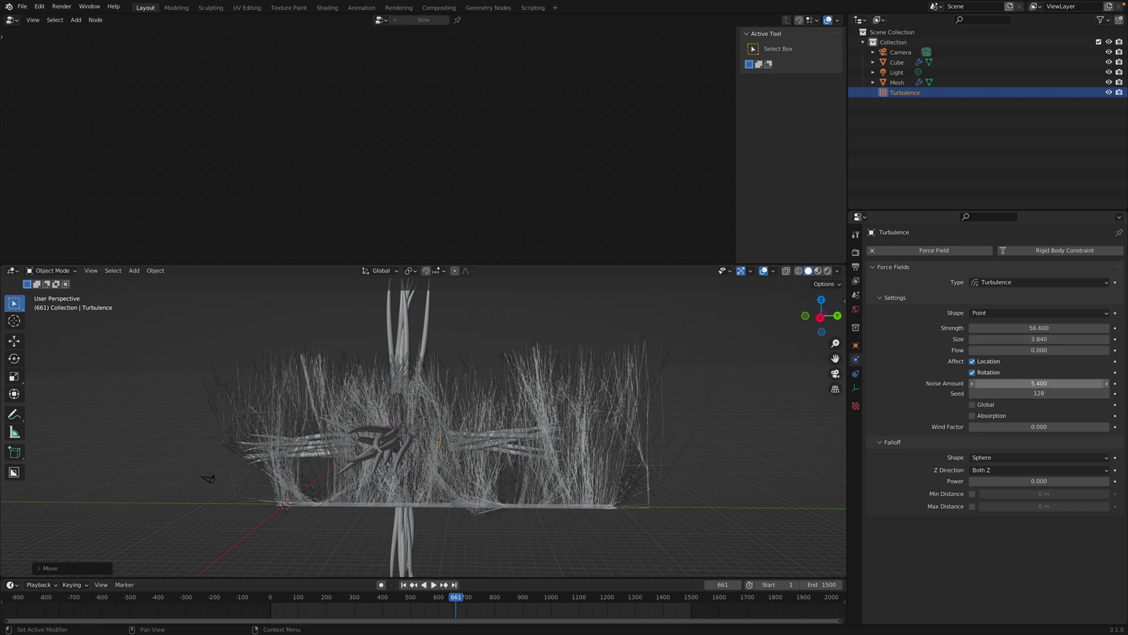
left_click_drag(1040, 383, 987, 382)
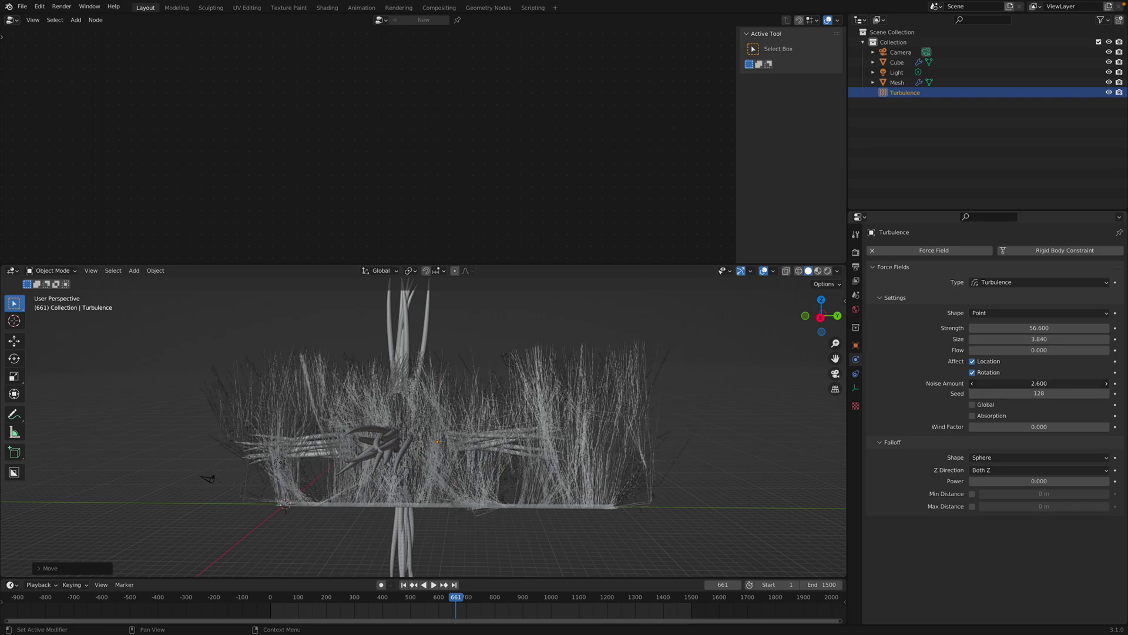
left_click(896, 82)
Check the Mesh's modifiers, rename the Cube to EmitterHair, and save.
left_click(856, 359)
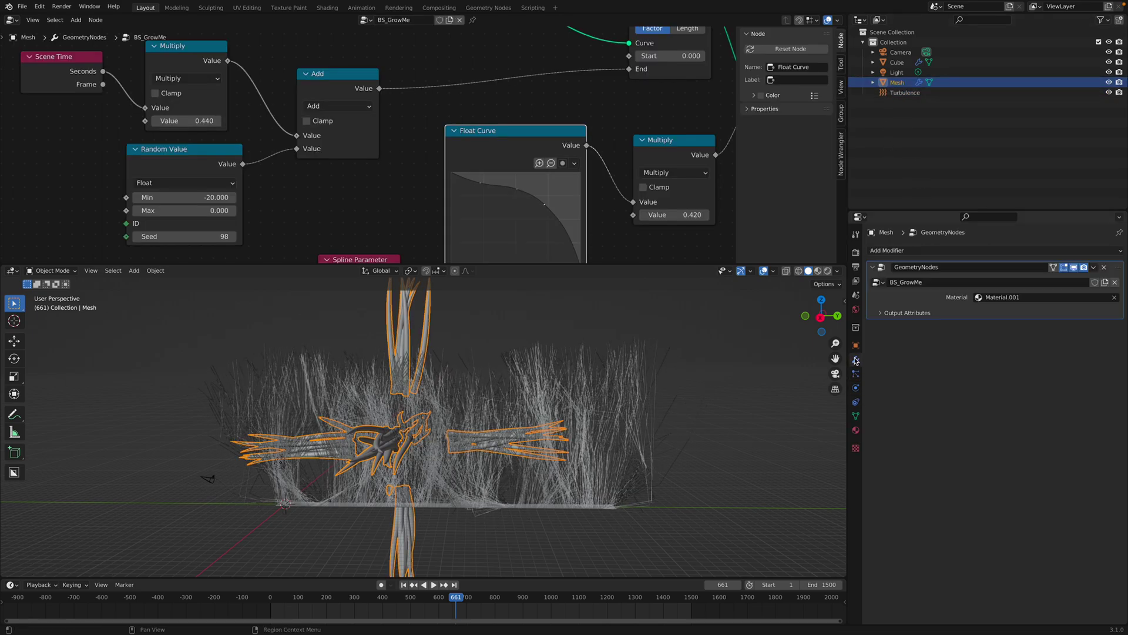
left_click(896, 62)
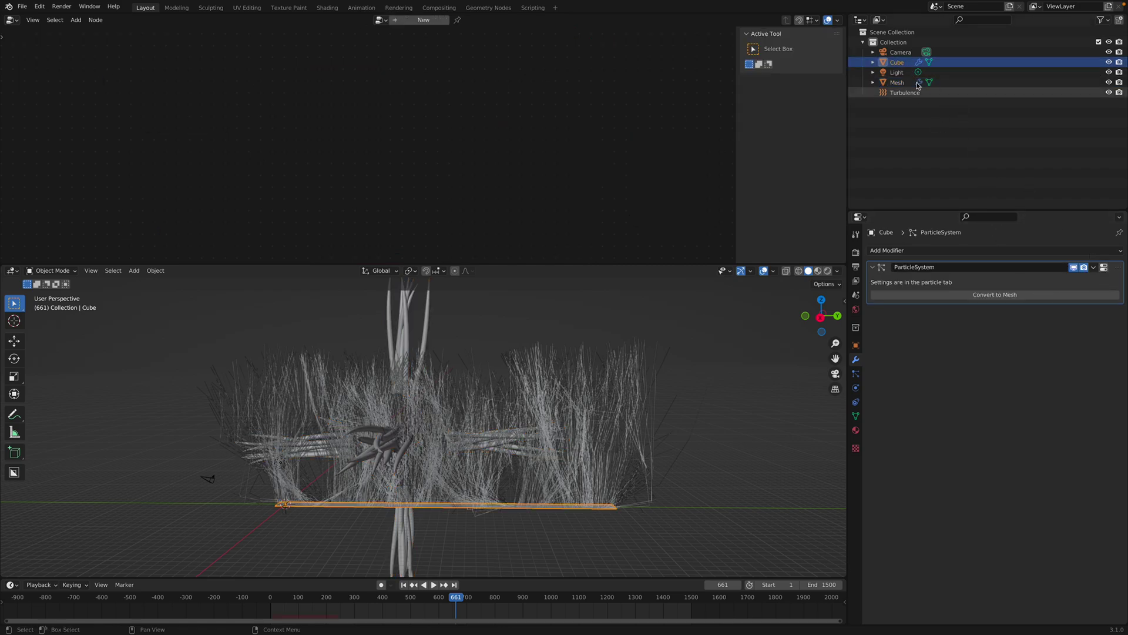
double_click(897, 62)
type("Emitte")
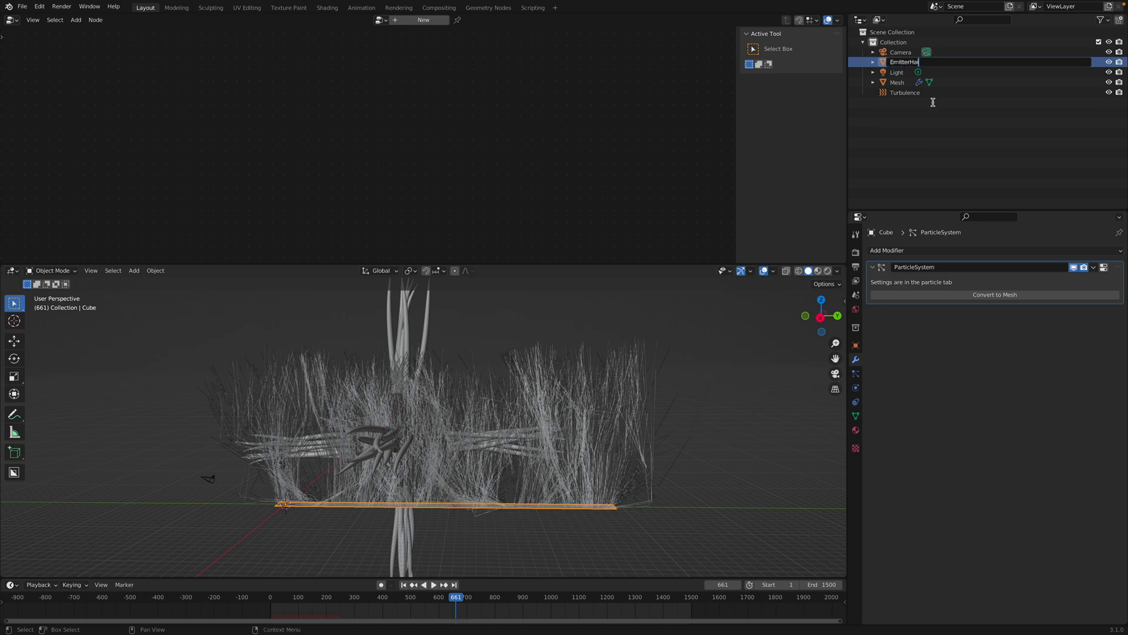
type("rHai")
key("Return")
key("ctrl+s")
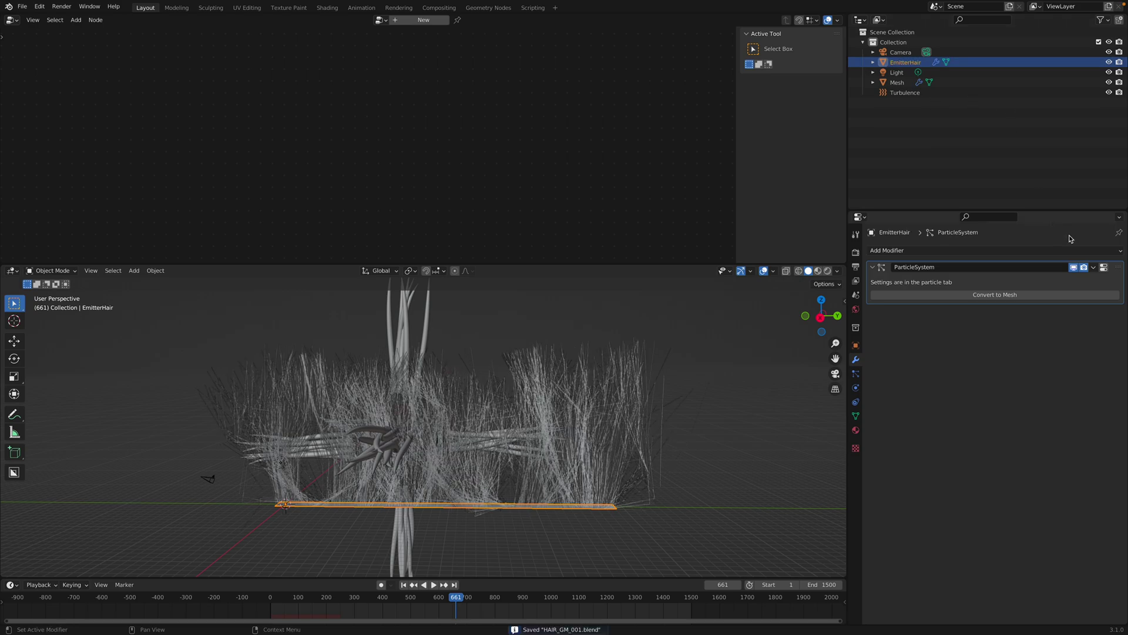
Shorten the EmitterHair hair length to about 9 m and save.
left_click(1105, 268)
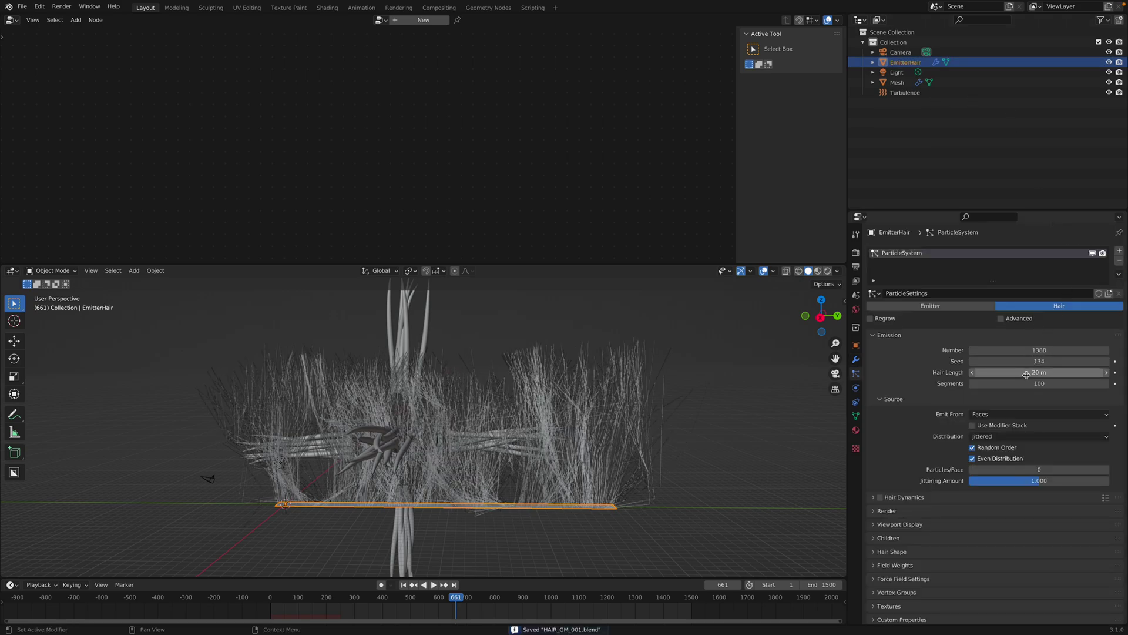
mouse_move(1039, 372)
left_mouse_down()
mouse_move(978, 372)
mouse_move(992, 372)
left_mouse_up()
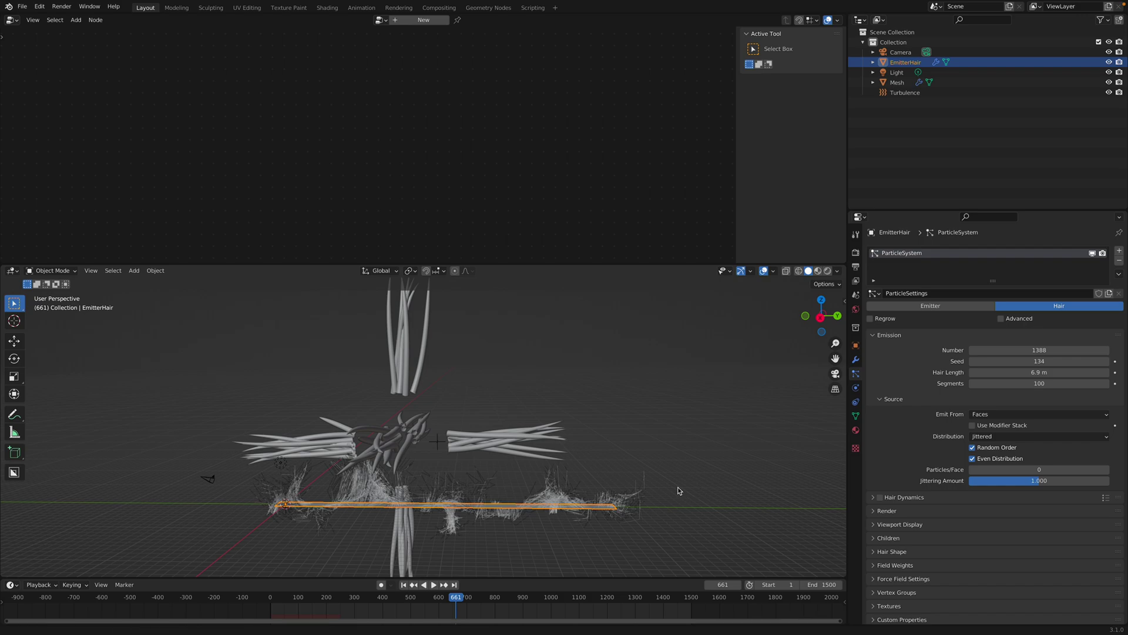
scroll(678, 491, "up", 3)
middle_click_drag(691, 464, 697, 433)
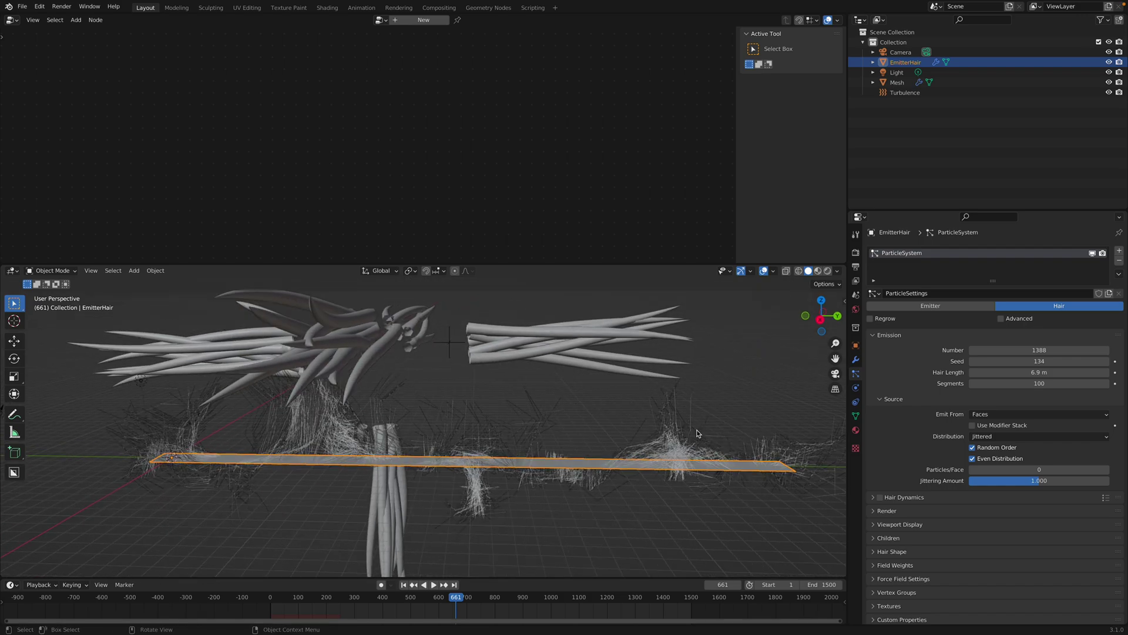
scroll(696, 433, "down", 2)
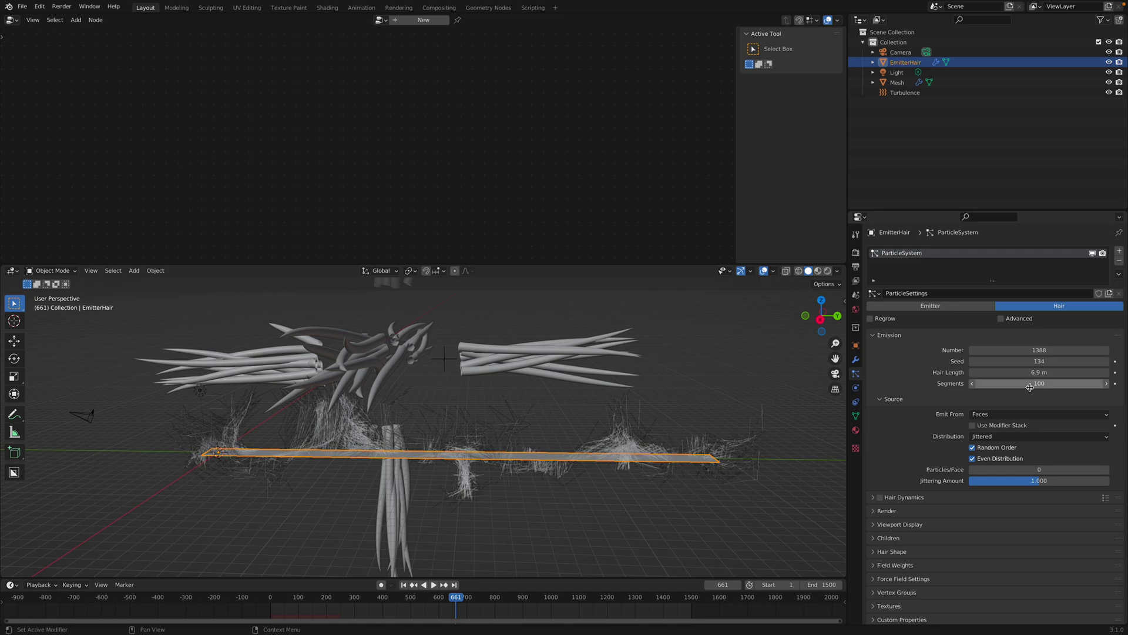
mouse_move(1012, 372)
left_mouse_down()
mouse_move(1058, 372)
mouse_move(1043, 372)
left_mouse_up()
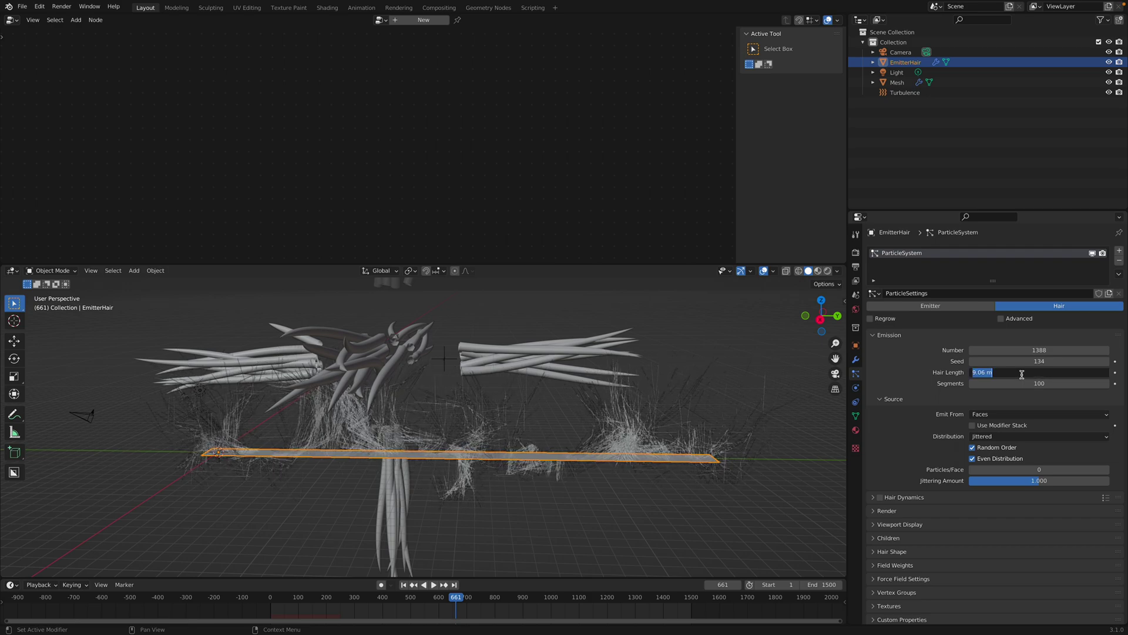
key("Return")
key("ctrl+s")
left_click(904, 92)
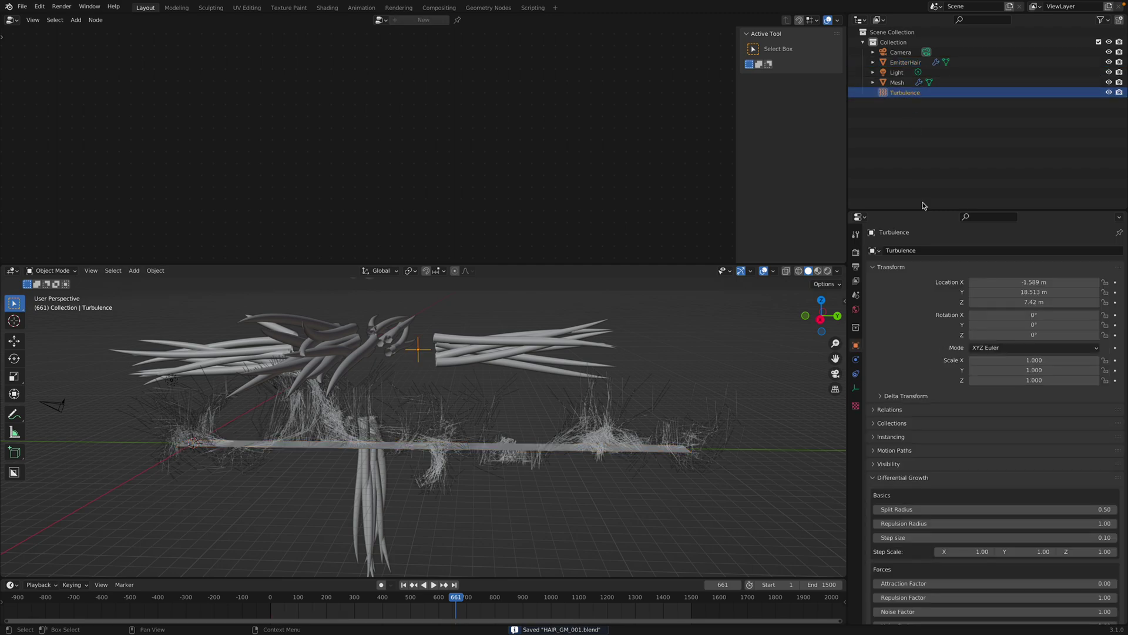
Set the Turbulence field to Strength 21, Size 1.04, Noise 8.2, and save.
left_click(856, 360)
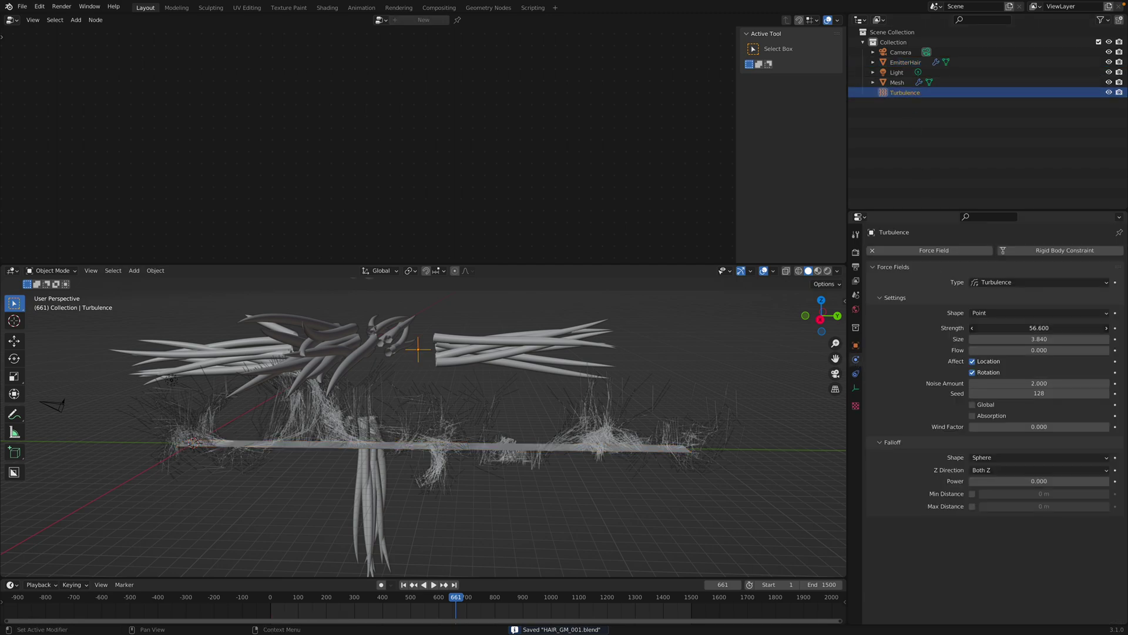
mouse_move(1040, 327)
left_mouse_down()
mouse_move(1005, 327)
mouse_move(1040, 339)
mouse_move(1005, 339)
left_mouse_up()
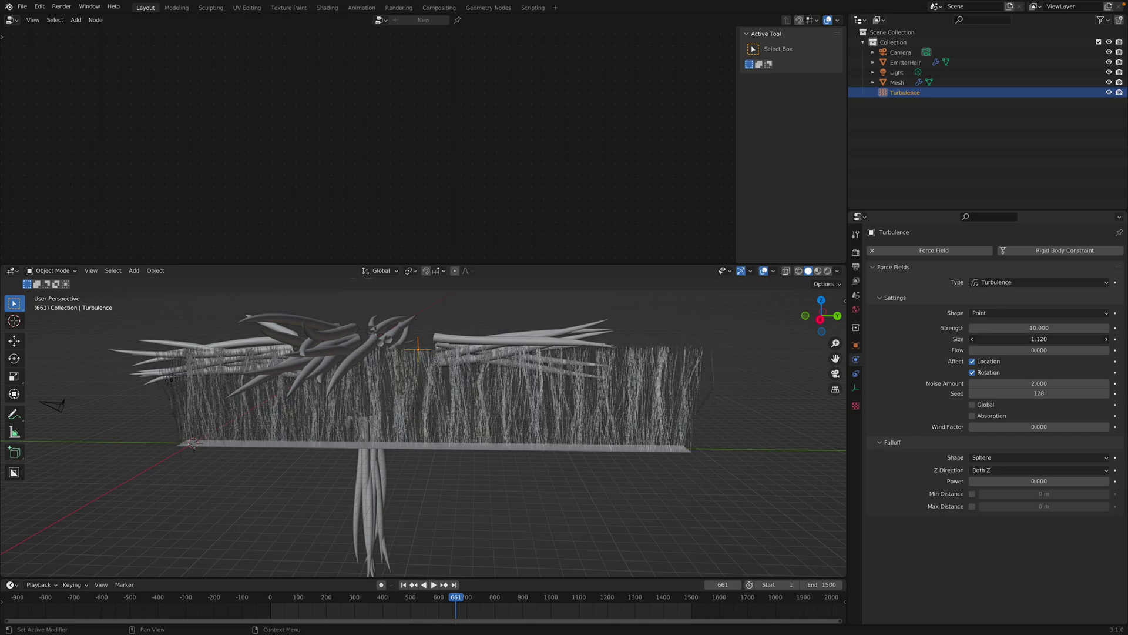
left_click_drag(1041, 339, 1034, 341)
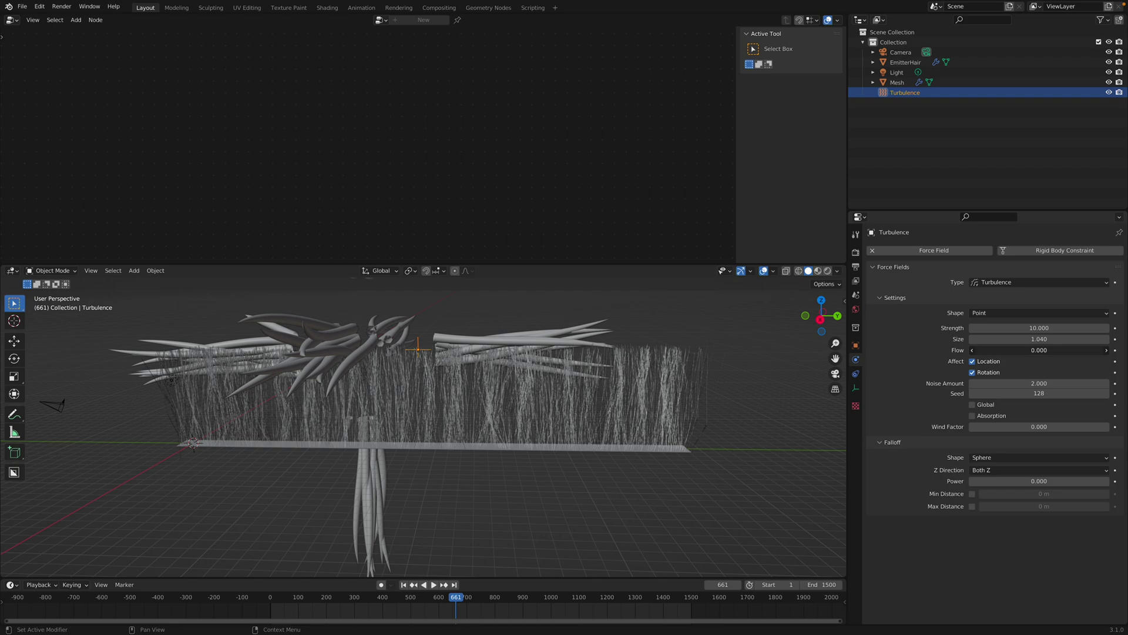
left_click_drag(1038, 383, 1093, 382)
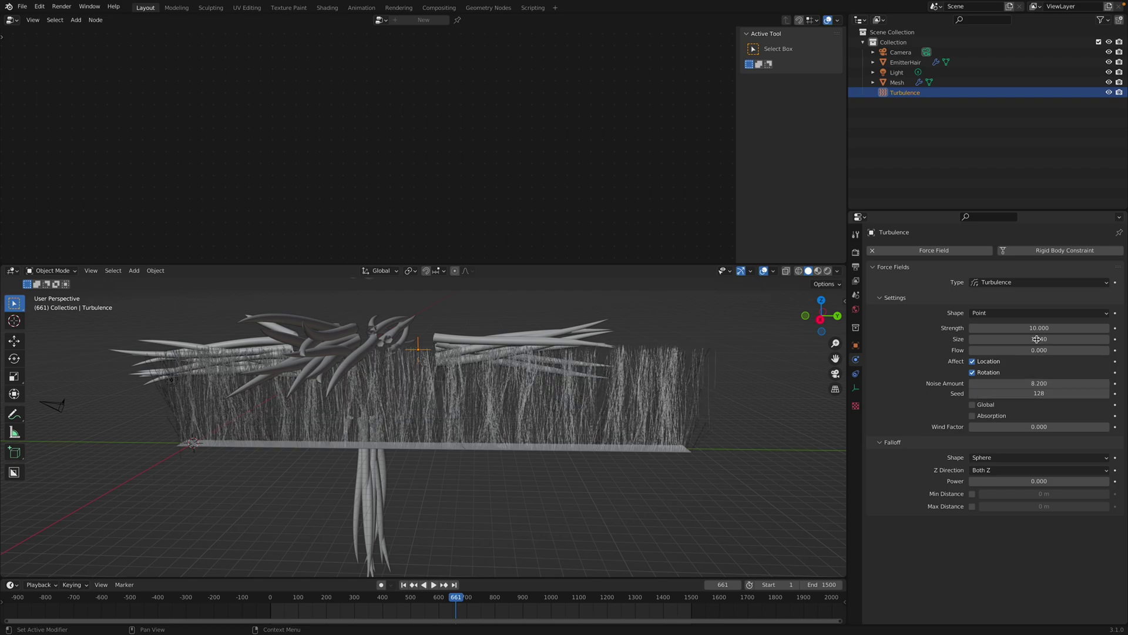
left_click_drag(1038, 327, 1093, 327)
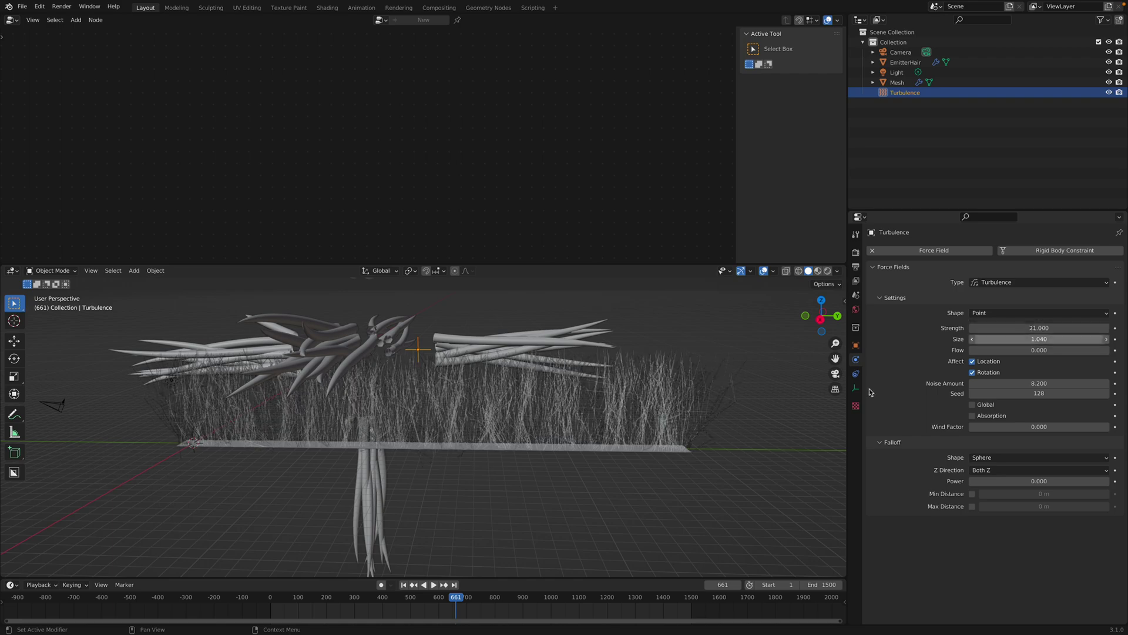
mouse_move(529, 414)
middle_mouse_down()
mouse_move(618, 422)
mouse_move(622, 365)
mouse_move(622, 377)
mouse_move(496, 376)
middle_mouse_up()
key("ctrl+s")
Replay the hair simulation from an earlier frame and select the emitter plane.
key("space")
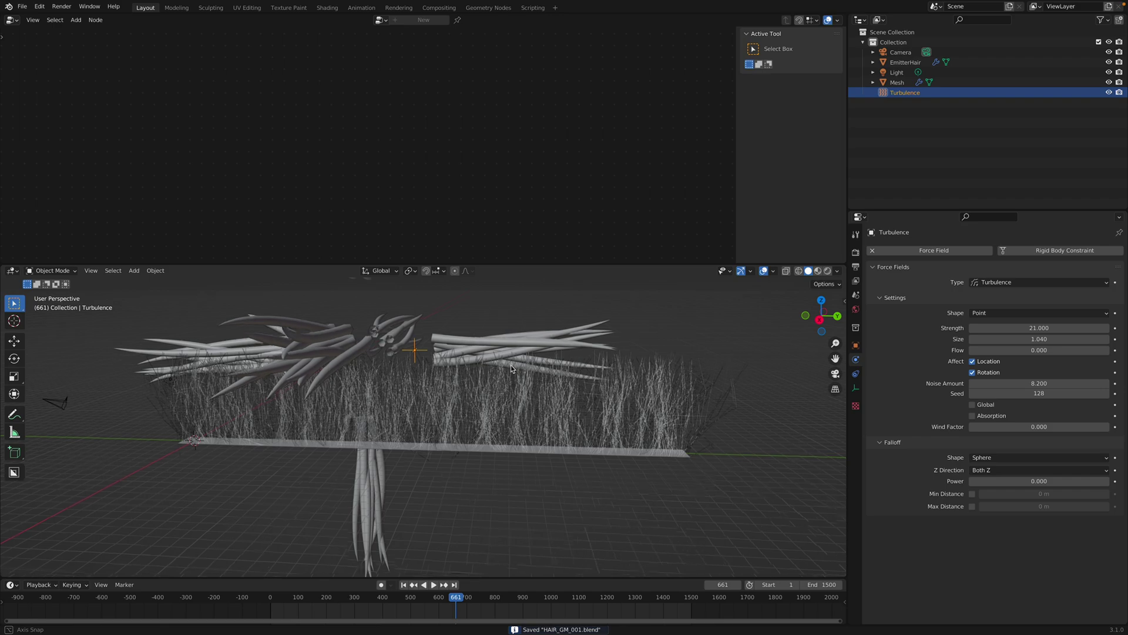
left_click(333, 599)
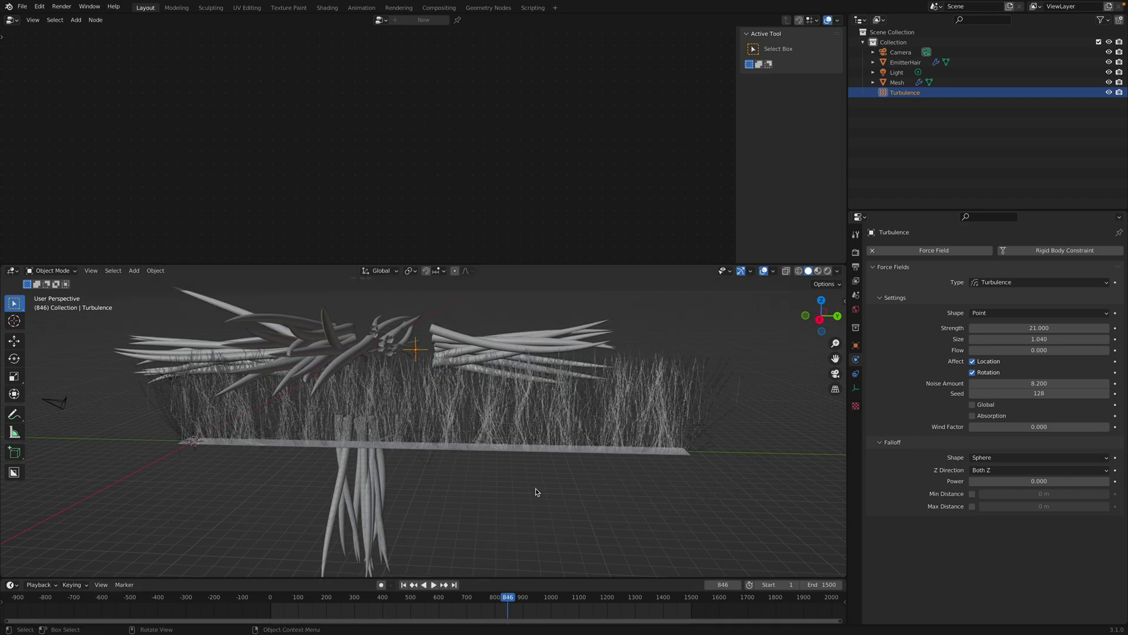
left_click(575, 448)
Convert EmitterHair's hair to Mesh.001, move it aside along X, and add Geometry Nodes.
middle_click_drag(599, 428, 617, 406)
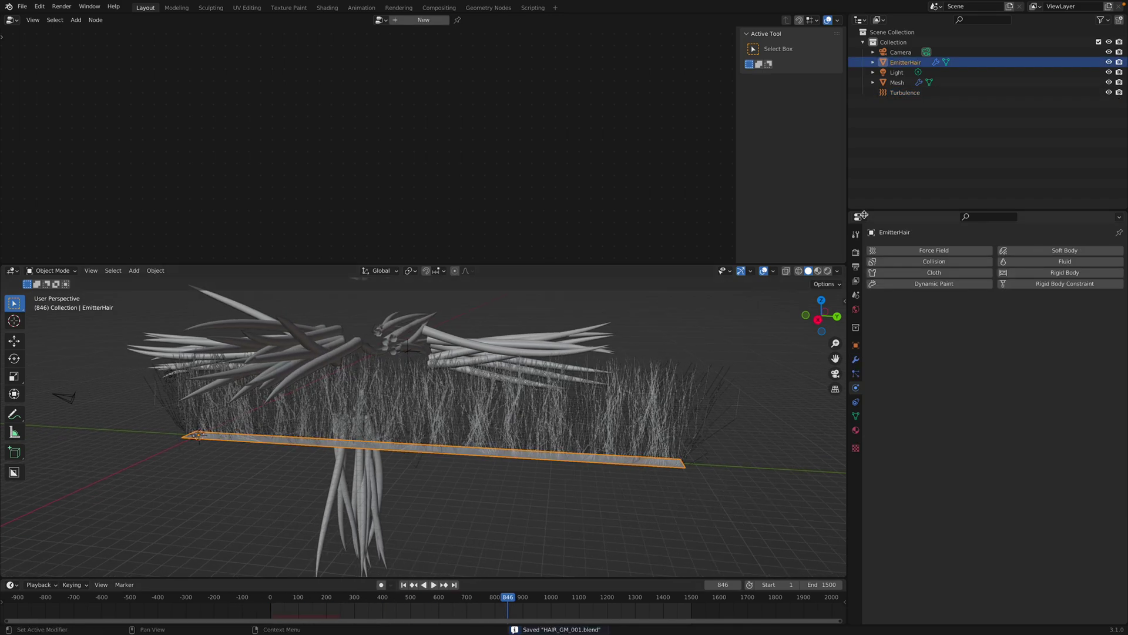
left_click(855, 359)
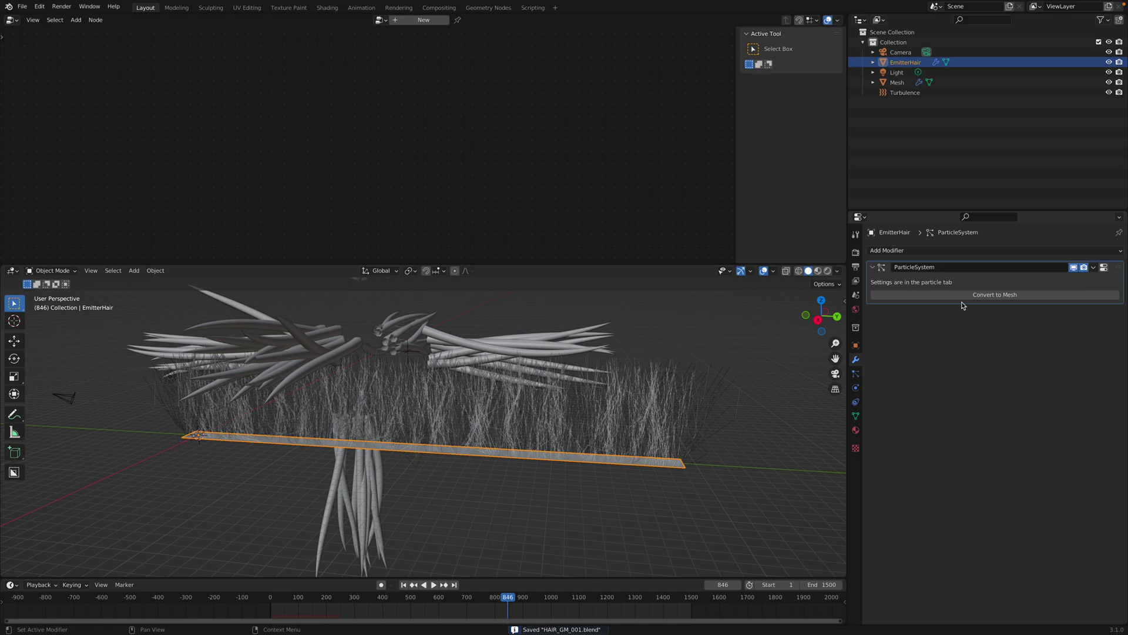
left_click(1031, 293)
mouse_move(528, 423)
middle_mouse_down()
mouse_move(493, 396)
mouse_move(627, 355)
middle_mouse_up()
key("g")
key("x")
left_click(500, 404)
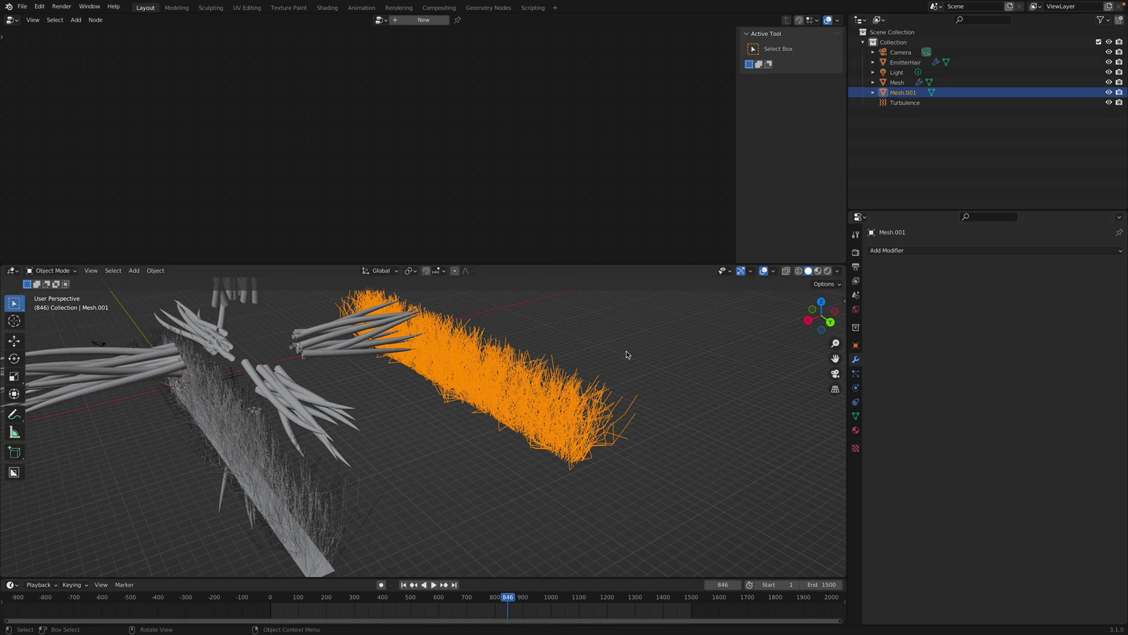
left_click(935, 251)
left_click(925, 347)
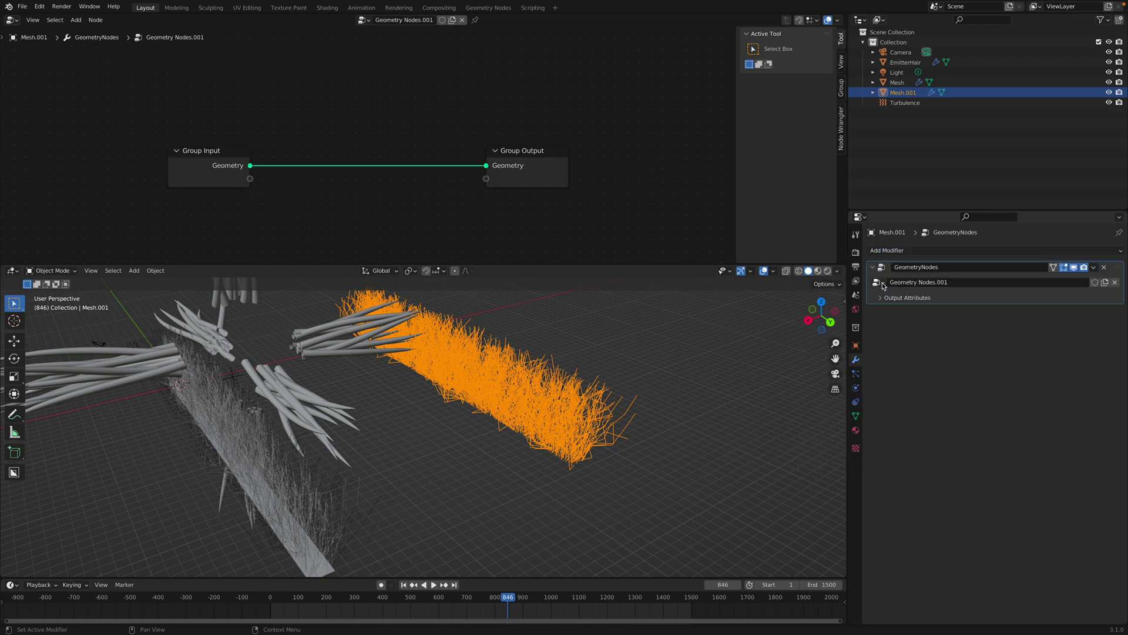
Assign the BS_GrowMe node group to the Geometry Nodes modifier.
left_click(878, 282)
left_click(908, 294)
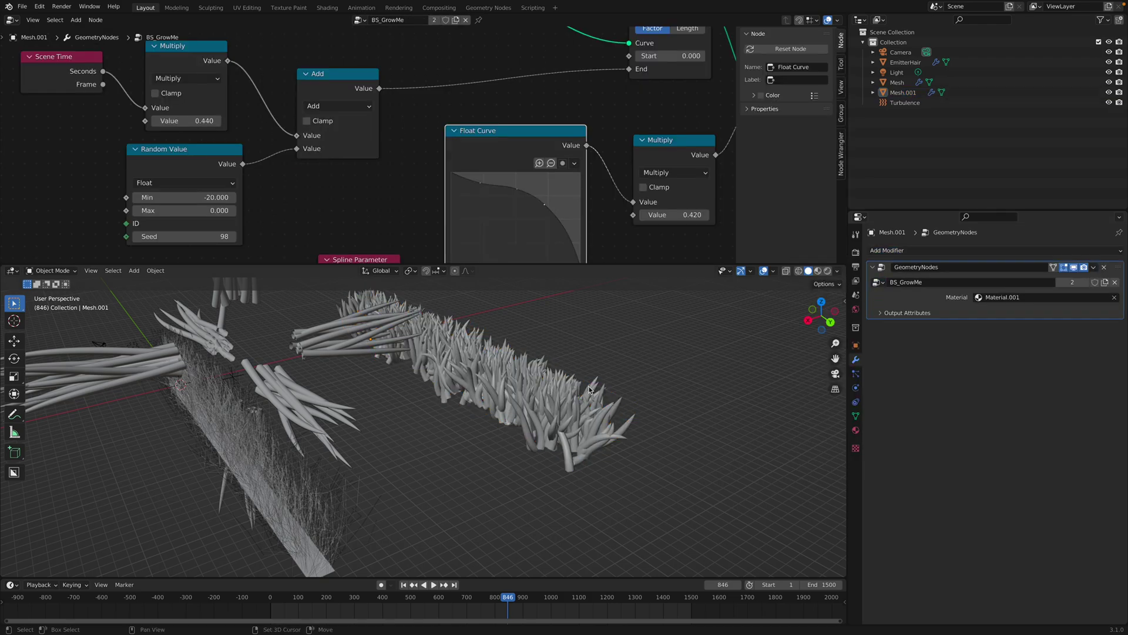
middle_click_drag(590, 389, 514, 450)
Play and rewind the animation to watch the tentacles regrow.
left_click(433, 584)
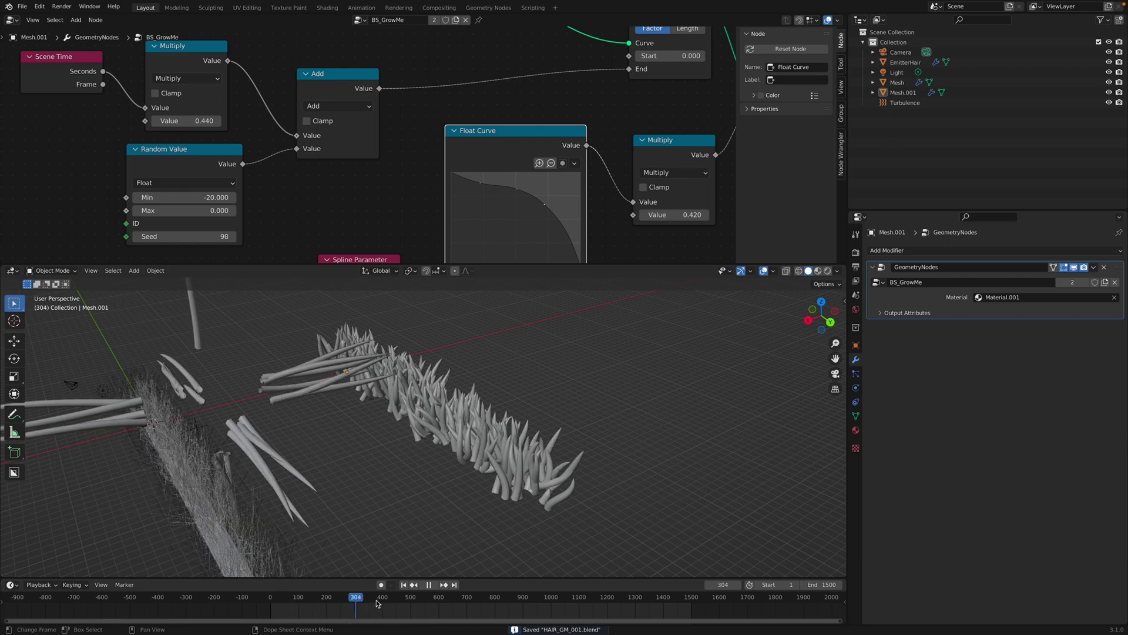
left_click(405, 585)
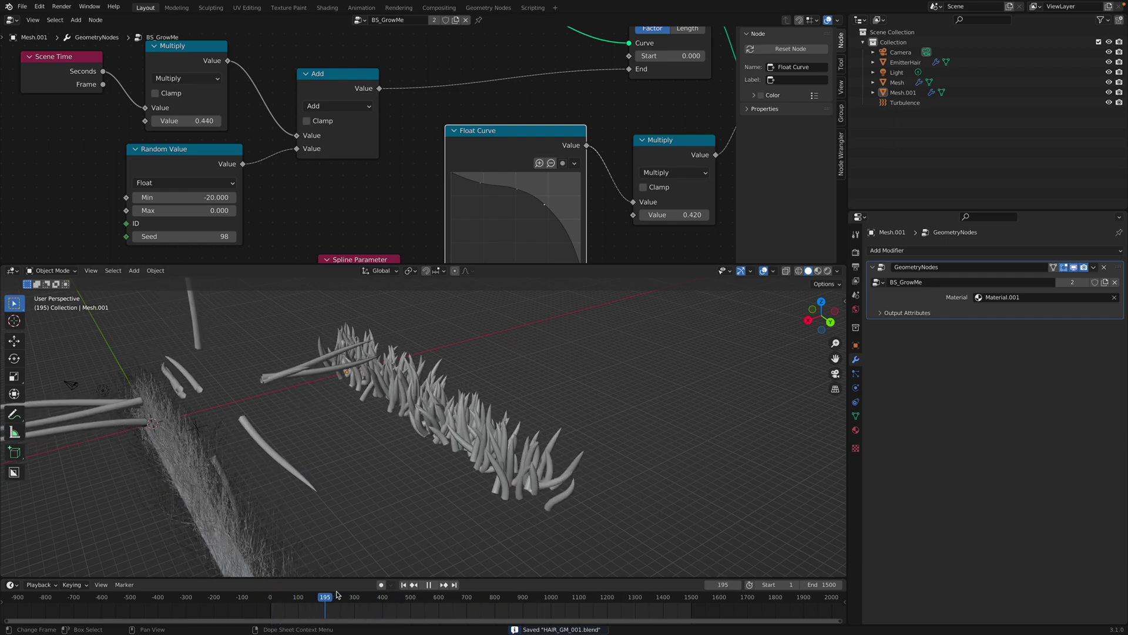
mouse_move(529, 441)
middle_mouse_down()
mouse_move(496, 477)
mouse_move(298, 597)
middle_mouse_up()
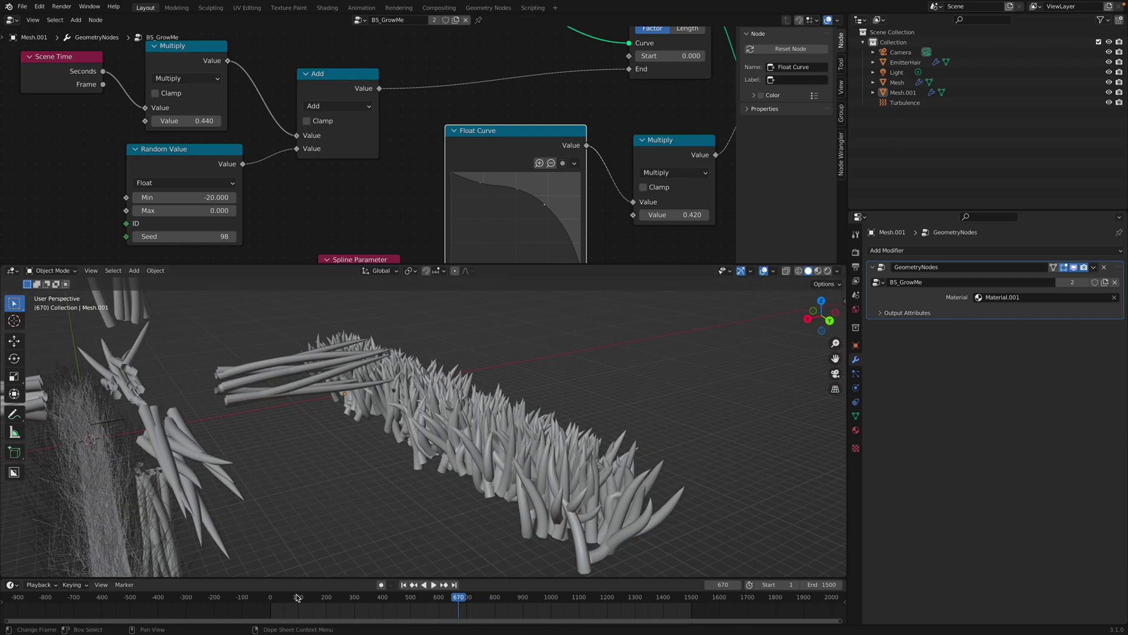
left_click(298, 601)
key("space")
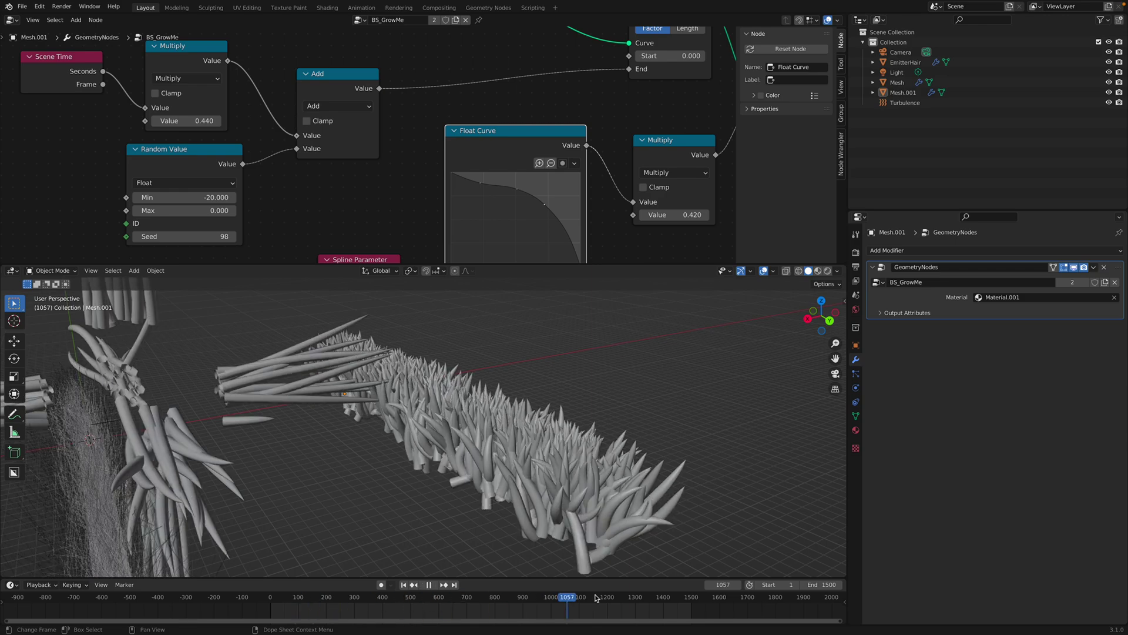
left_click_drag(512, 600, 269, 599)
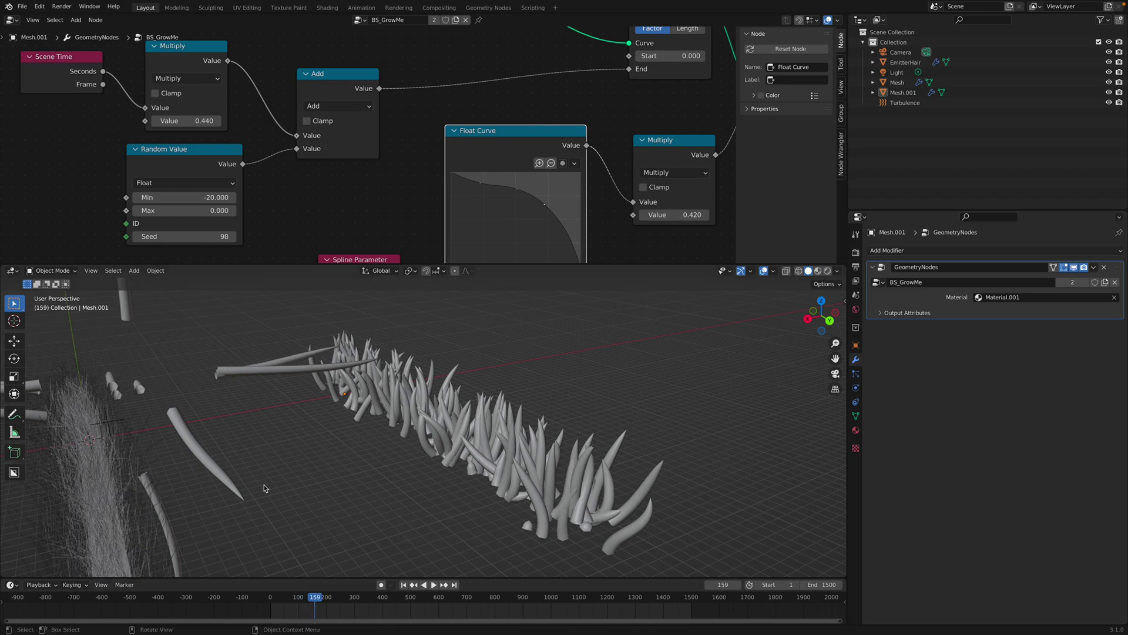
key("space")
middle_click_drag(291, 477, 255, 491)
Select EmitterHair and replay the animation from an early frame.
left_click(184, 438)
left_click(281, 600)
key("space")
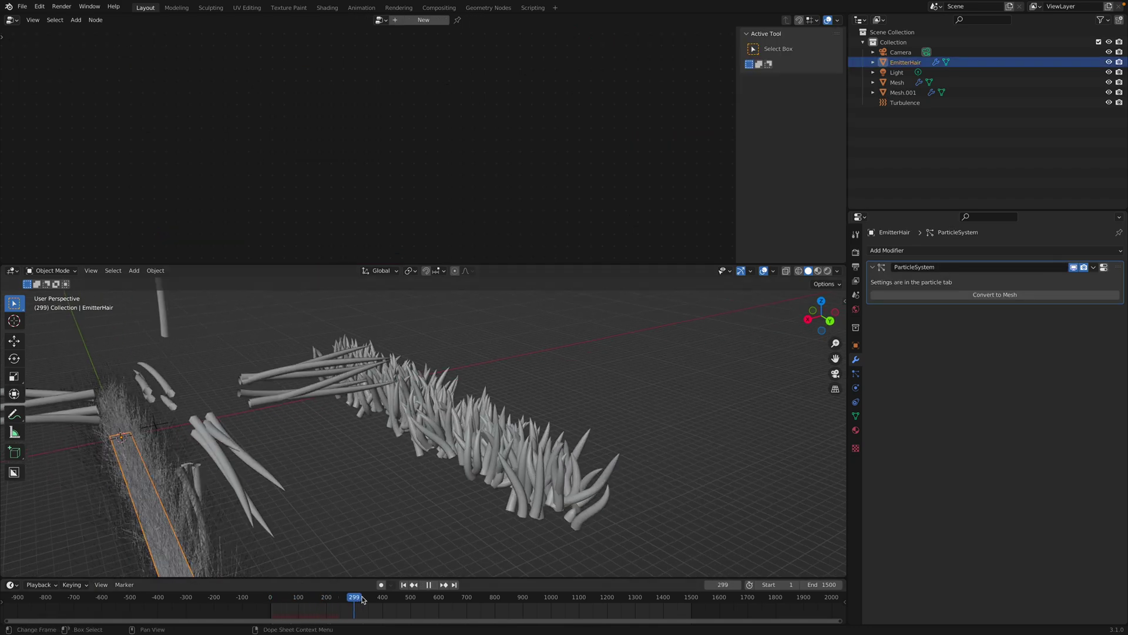
Select the tentacle clump and stop the growth animation at frame 480.
key("space")
middle_click_drag(171, 485, 161, 449)
mouse_move(314, 600)
left_mouse_down()
mouse_move(270, 601)
mouse_move(380, 600)
left_mouse_up()
left_click(493, 445)
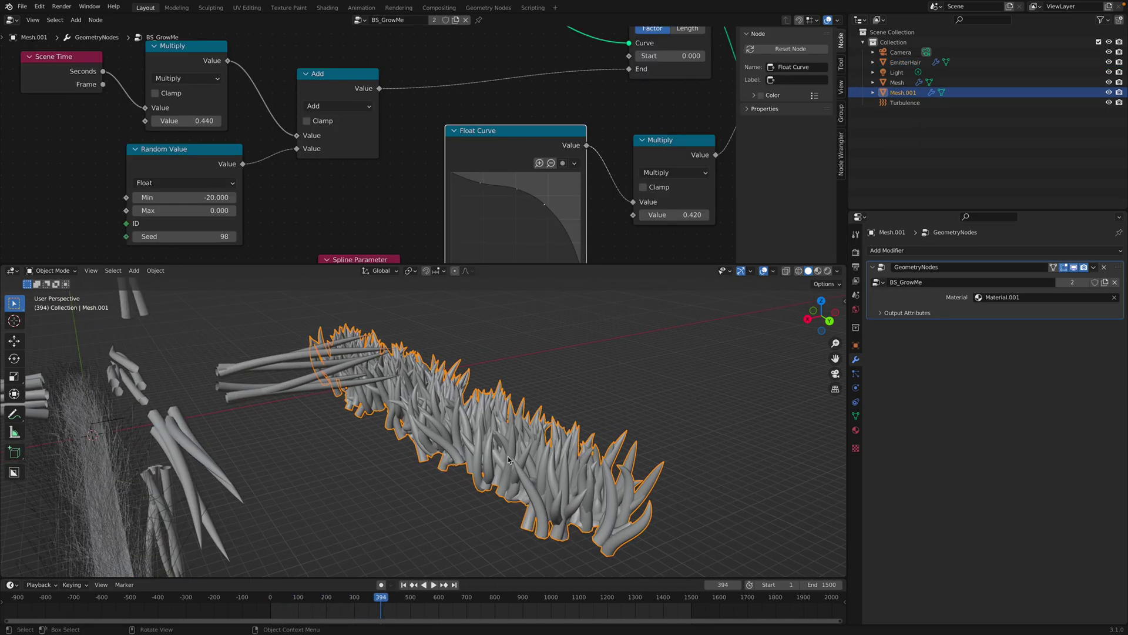
left_click(452, 585)
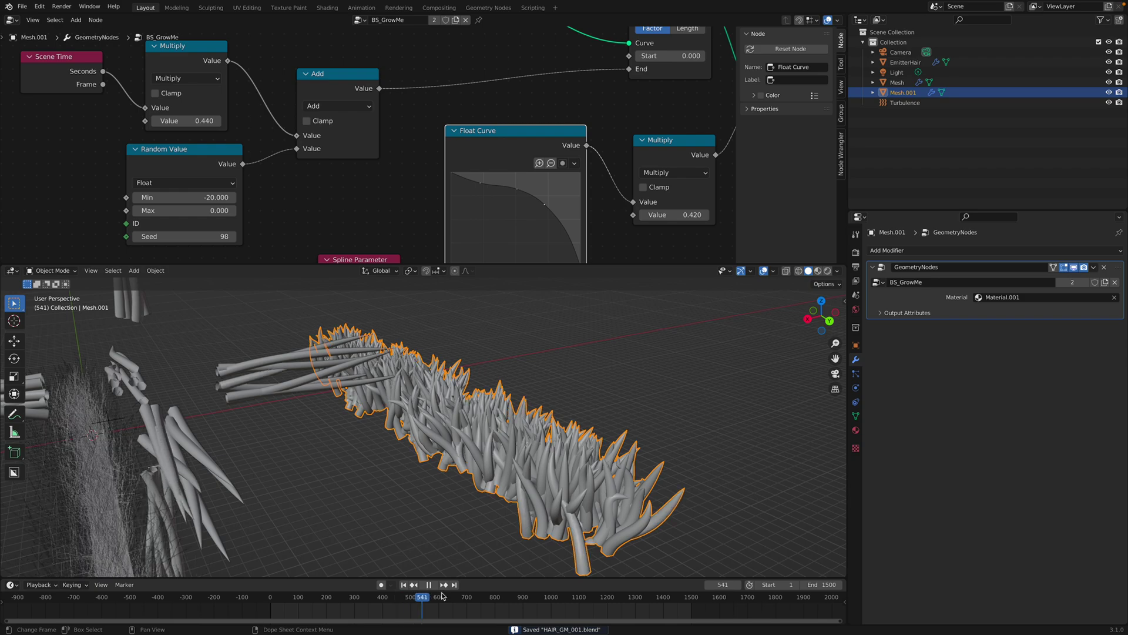
key("space")
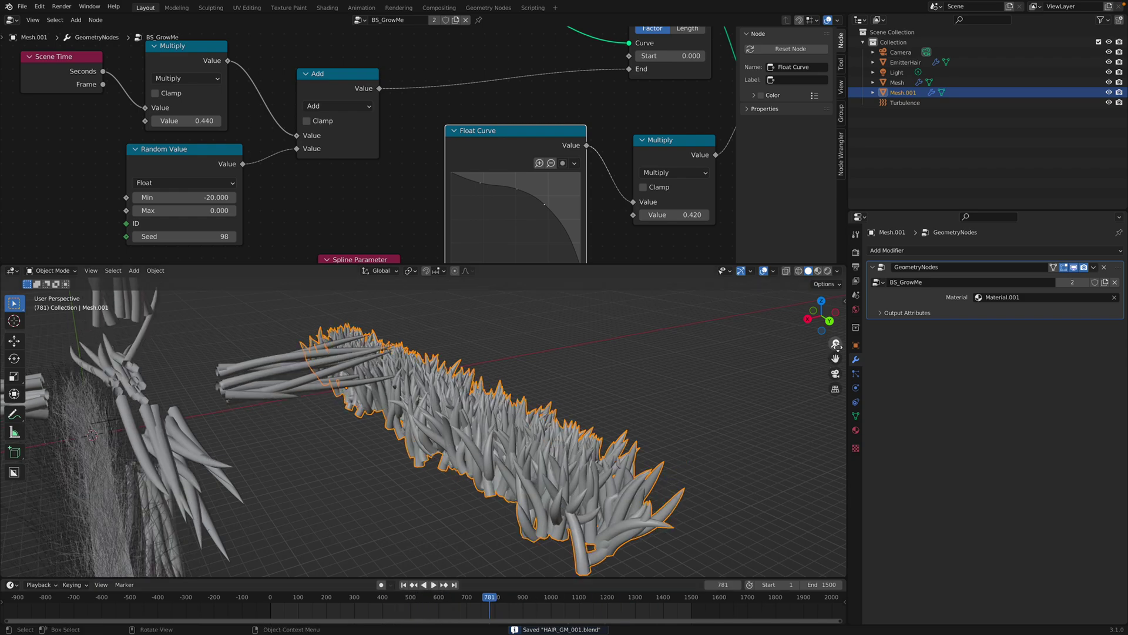
left_click(405, 599)
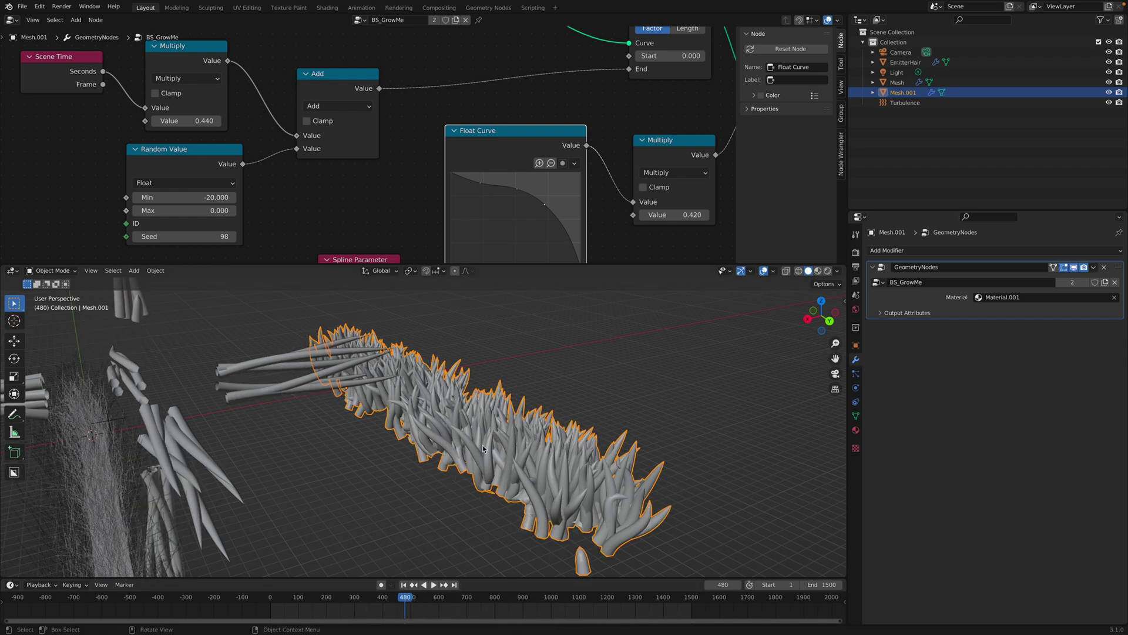
Scale the tentacle clump along the X axis.
key("s")
key("x")
left_click(379, 188)
scroll(379, 187, "down", 2)
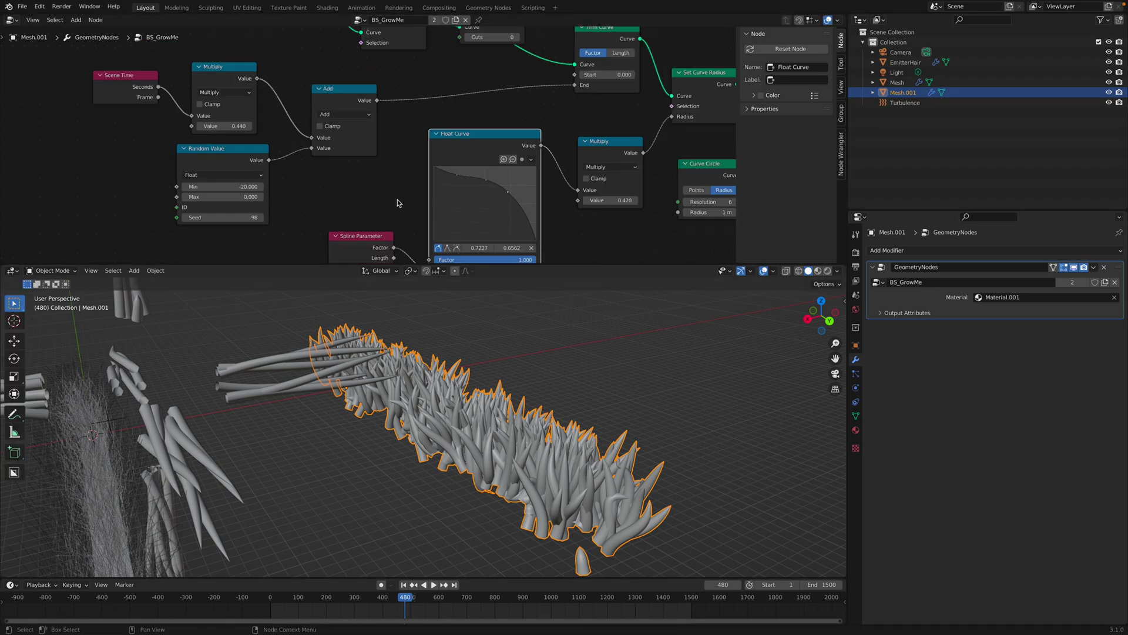
Keep Material.001 in the BS_GrowMe modifier and show the Cycles render settings.
left_click(854, 431)
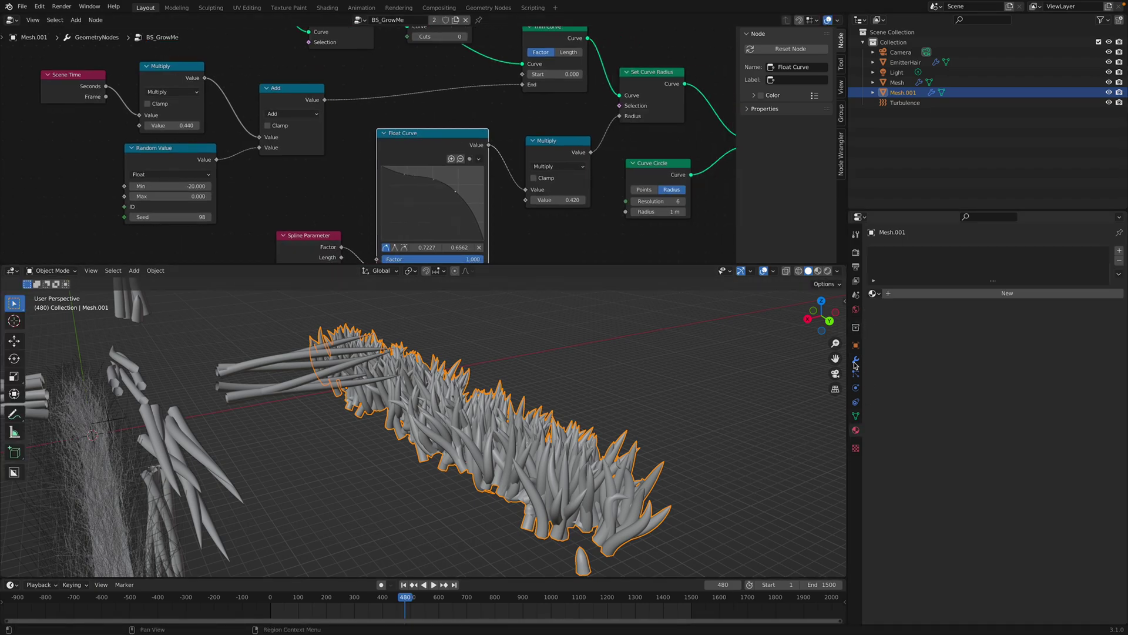
left_click(855, 361)
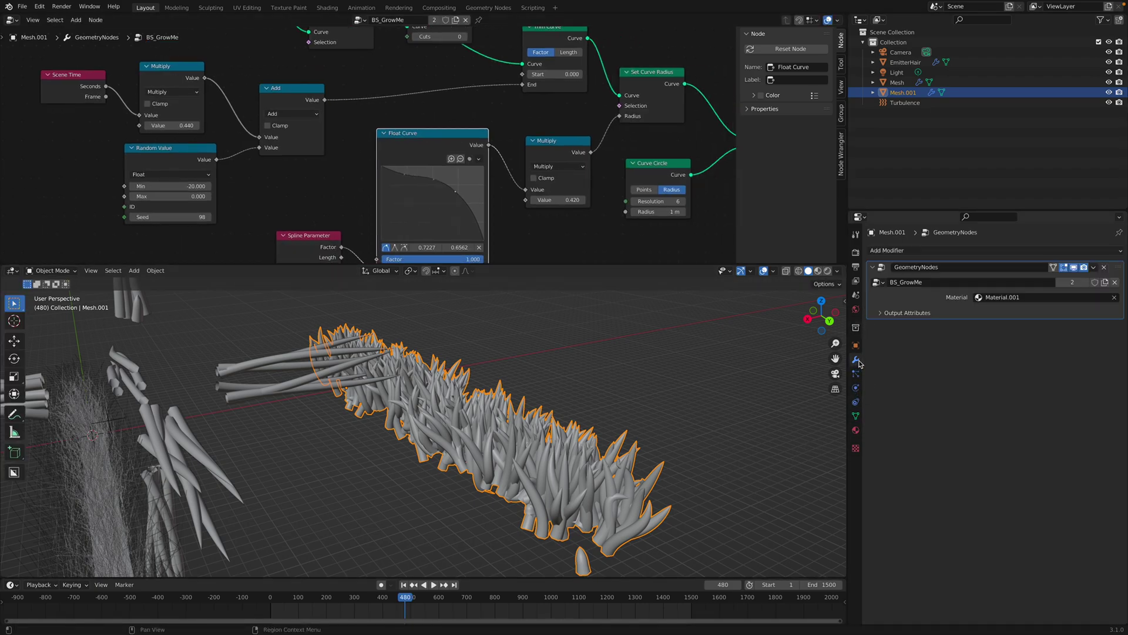
left_click(979, 298)
left_click(983, 332)
left_click(855, 266)
left_click(985, 252)
Switch the render engine to Cycles, preview in Rendered shading, and save.
left_click(985, 285)
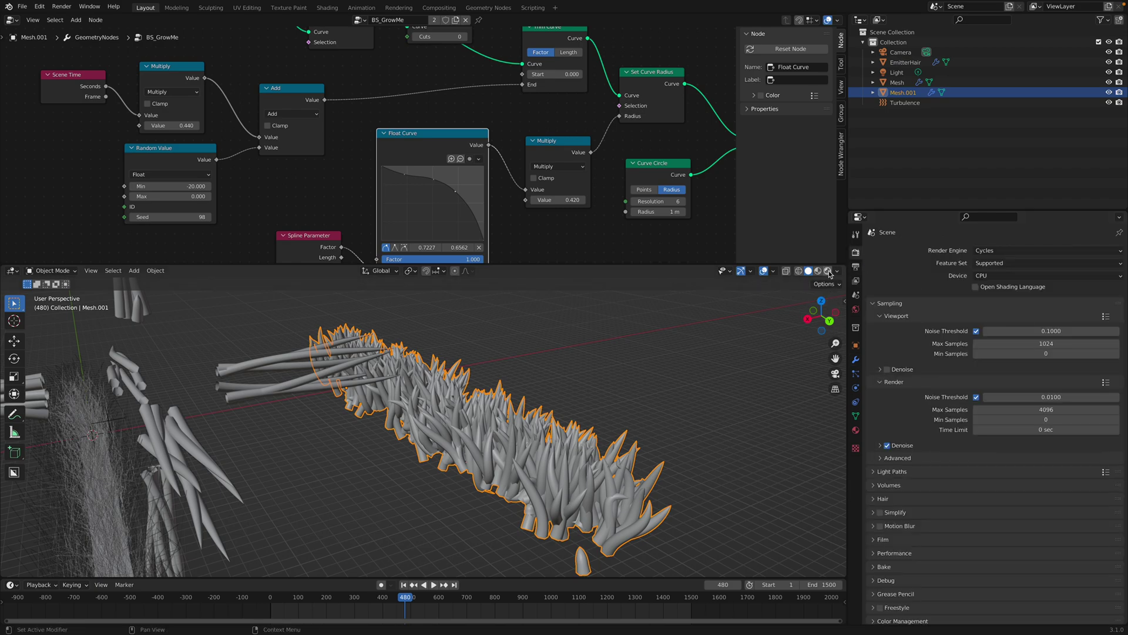
left_click(827, 271)
key("ctrl+s")
Add a Sun light to the scene and return the viewport to Solid shading.
key("shift+a")
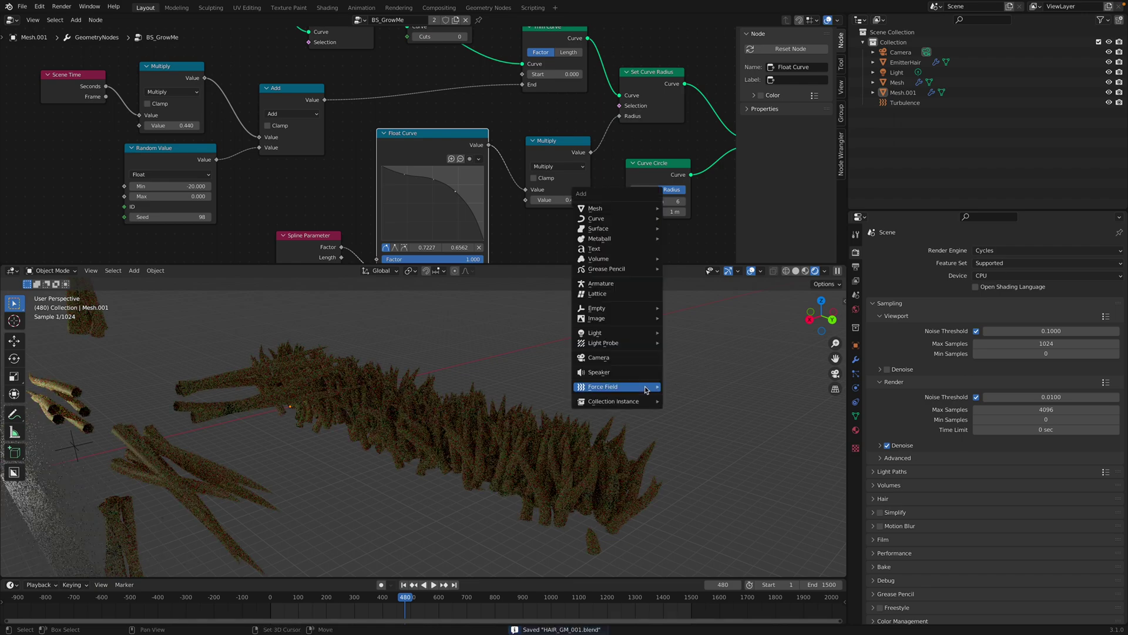
key("Escape")
key("shift+a")
mouse_move(577, 368)
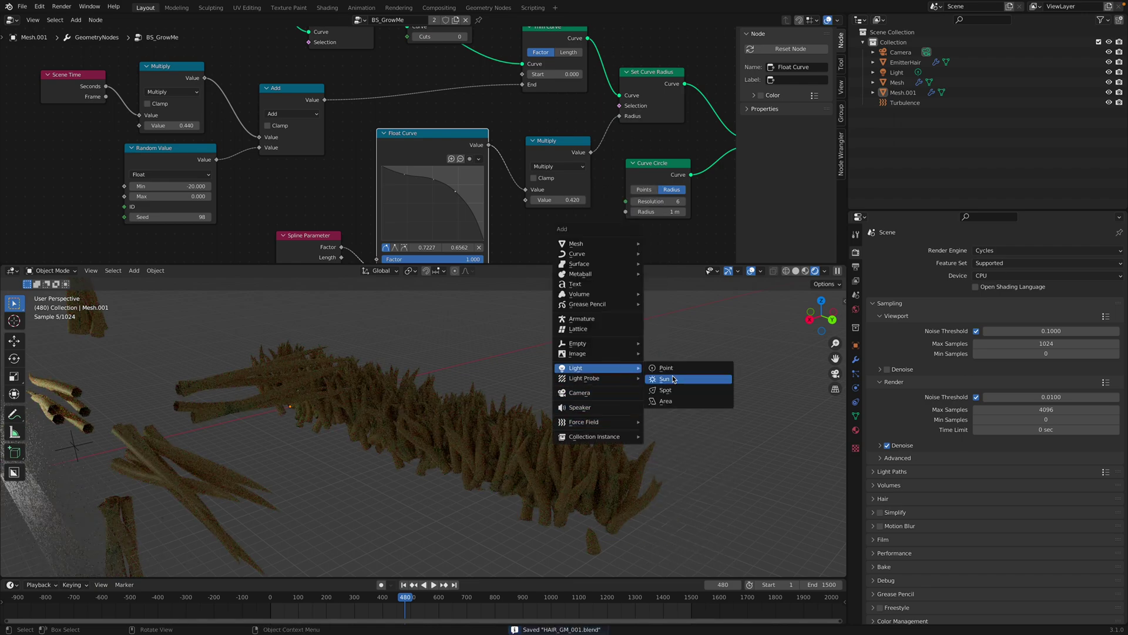
left_click(676, 379)
middle_click_drag(572, 356, 538, 361)
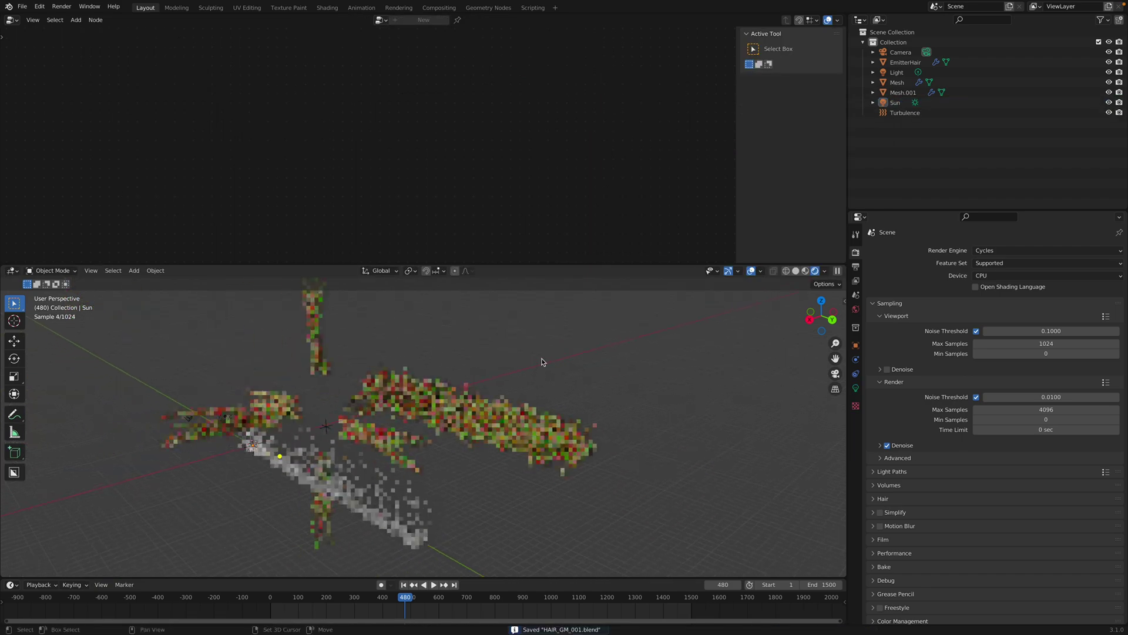
left_click(795, 272)
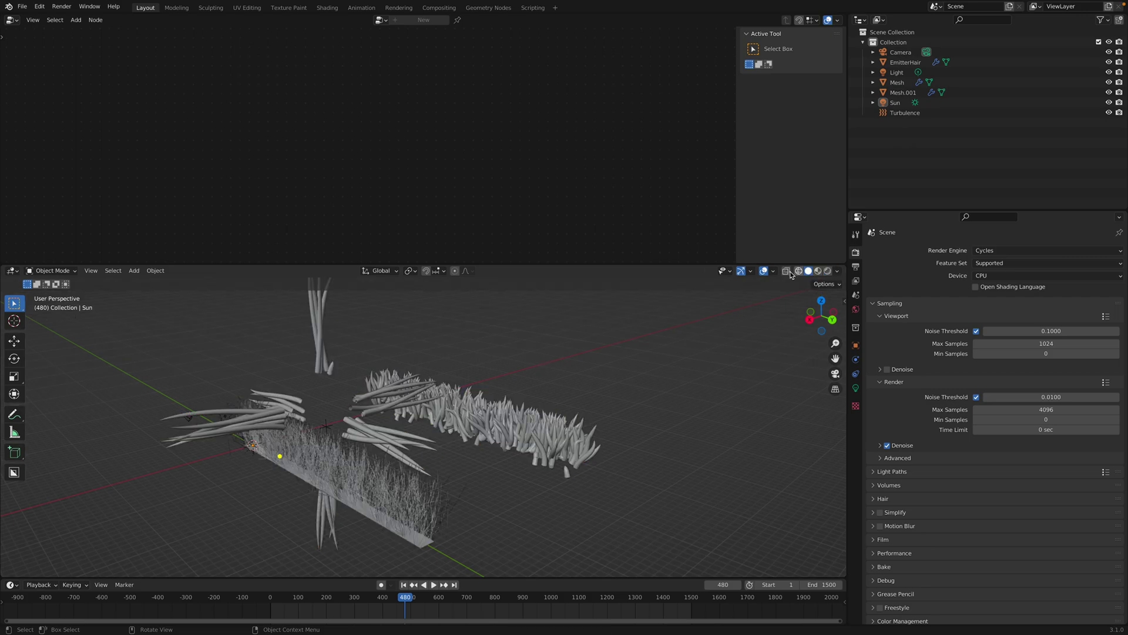
left_click(22, 7)
mouse_move(48, 38)
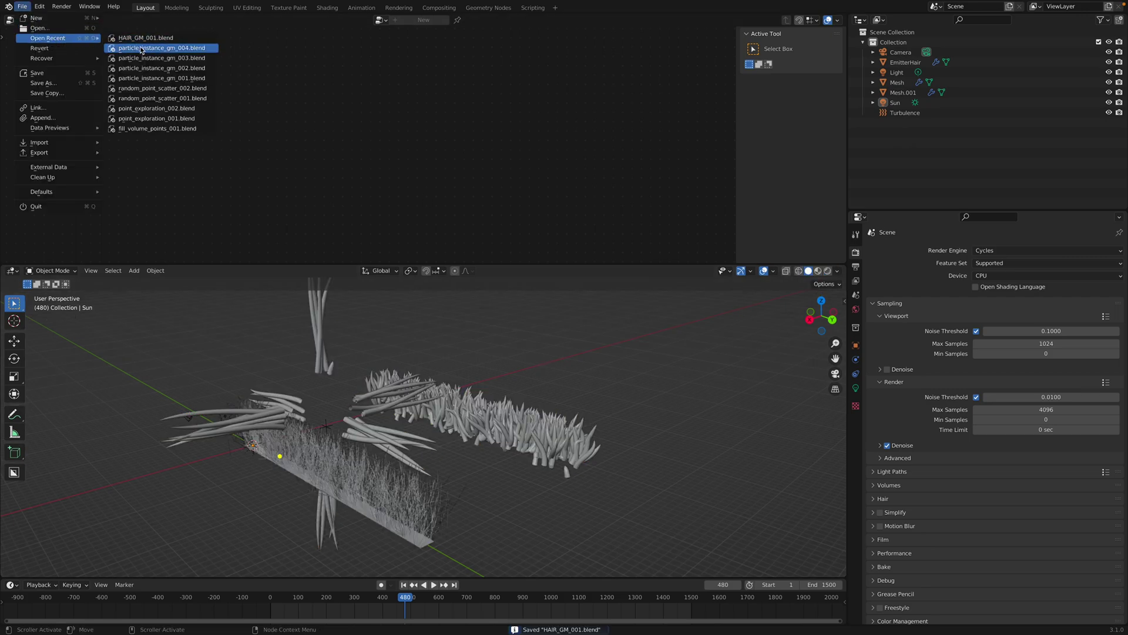
Take the tentacle clump from the particle instance file, then reload the hair file, discarding changes.
left_click(143, 47)
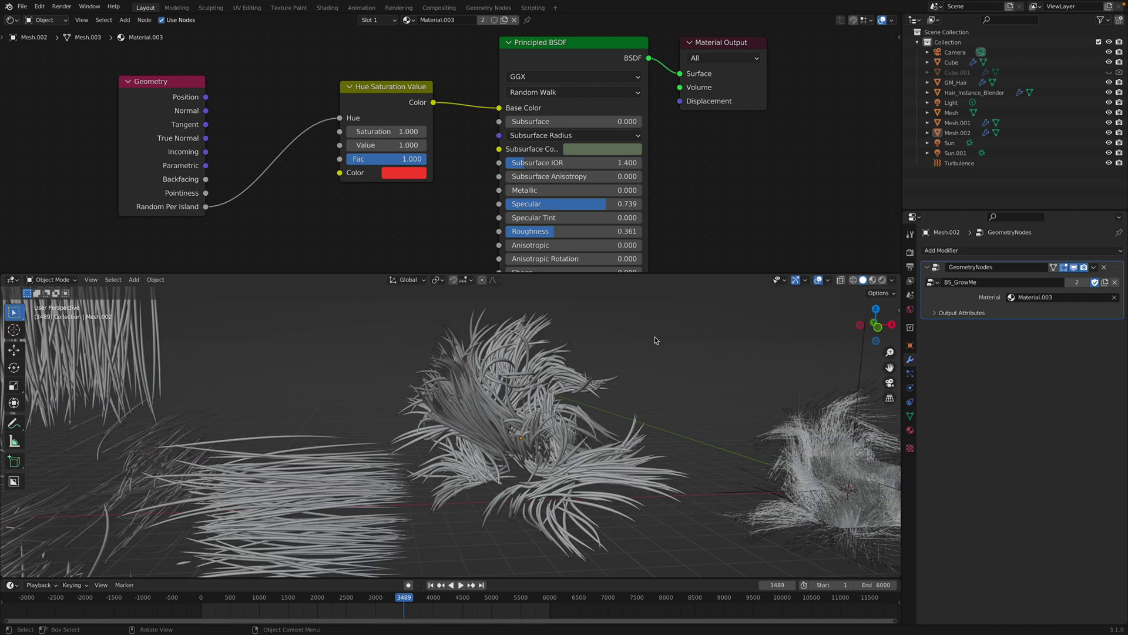
left_click(520, 369)
left_click(22, 7)
mouse_move(48, 39)
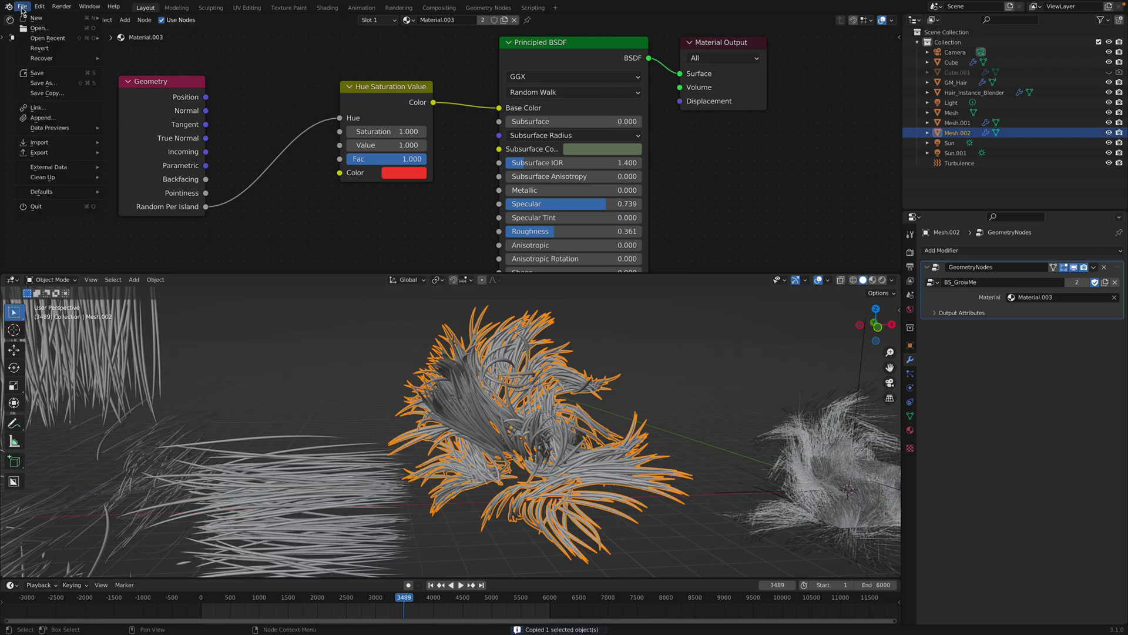
left_click(132, 47)
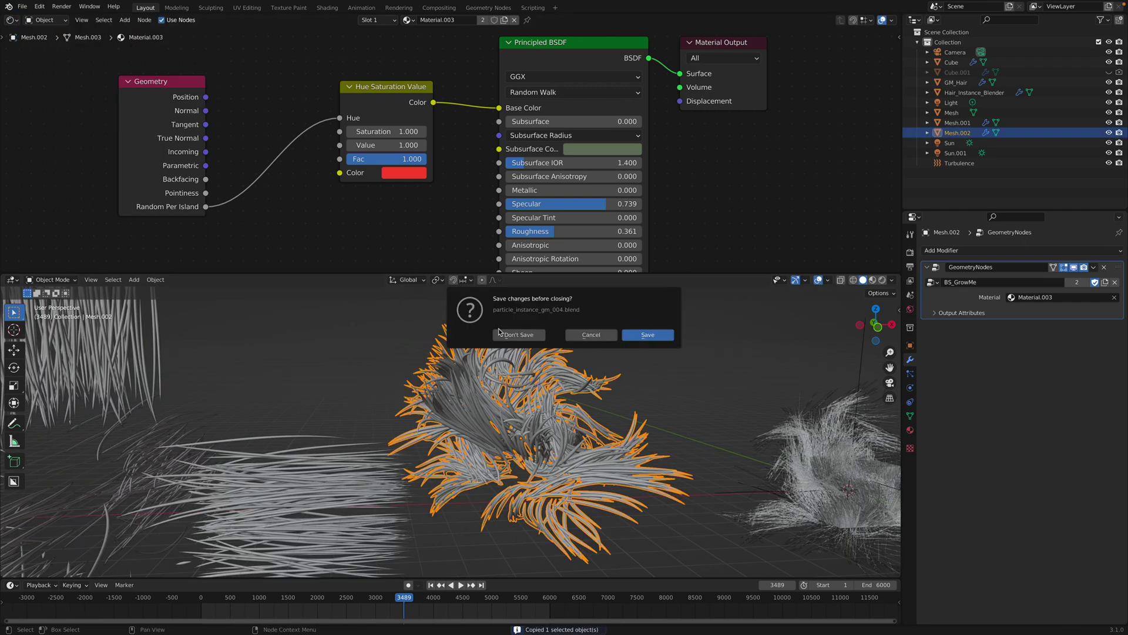
left_click(524, 336)
Save the hair scene under an incremented HAIR_GM file name.
left_click(22, 6)
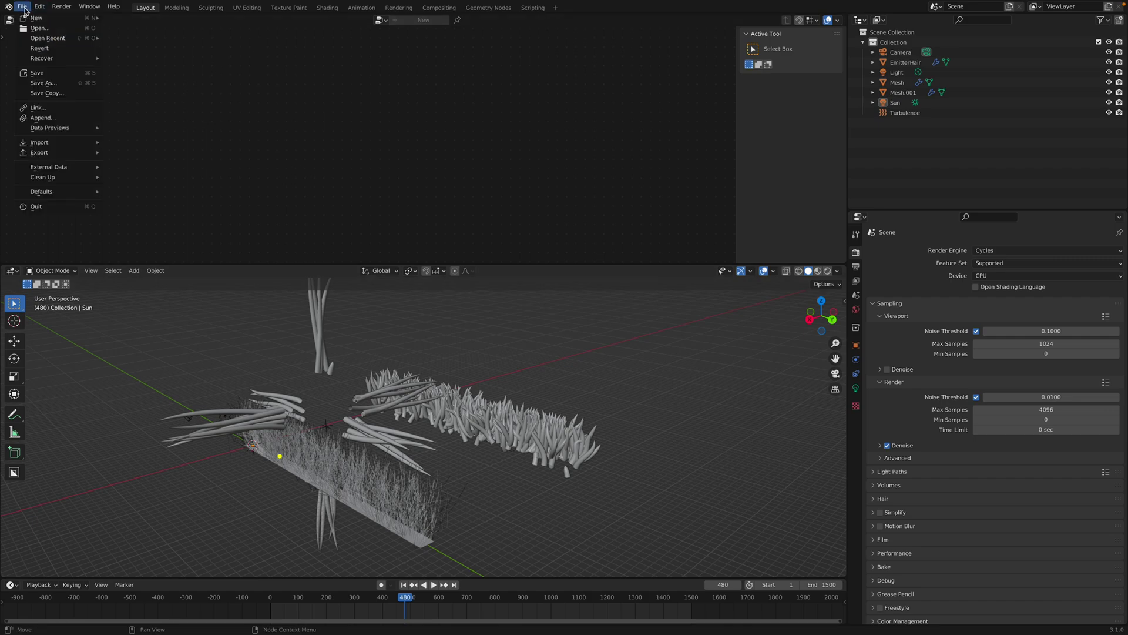
left_click(42, 83)
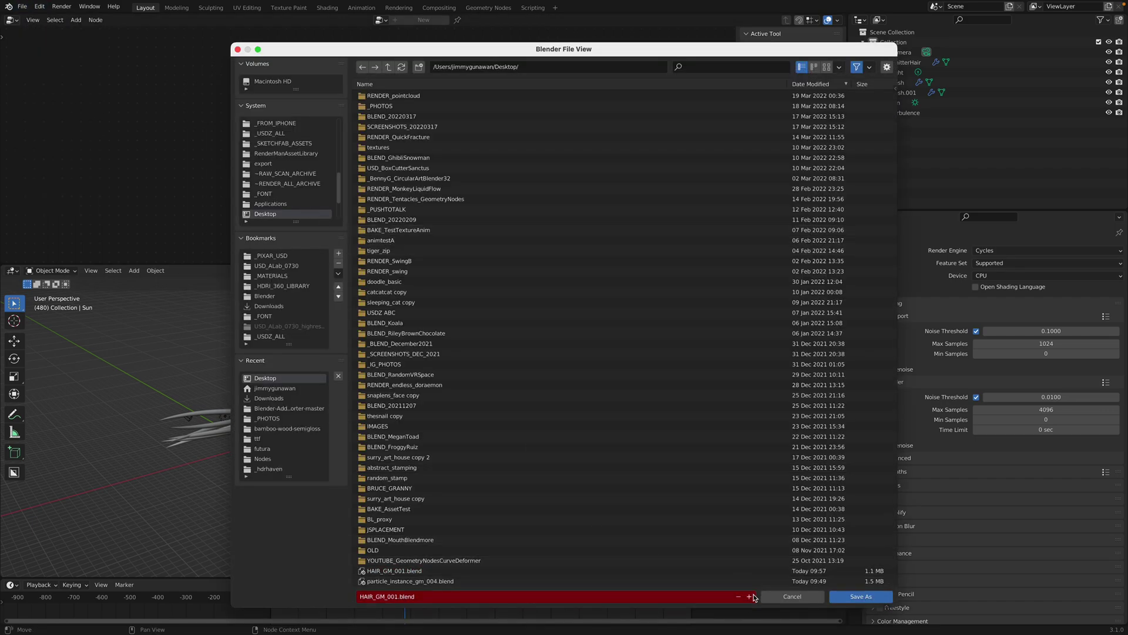
left_click(860, 596)
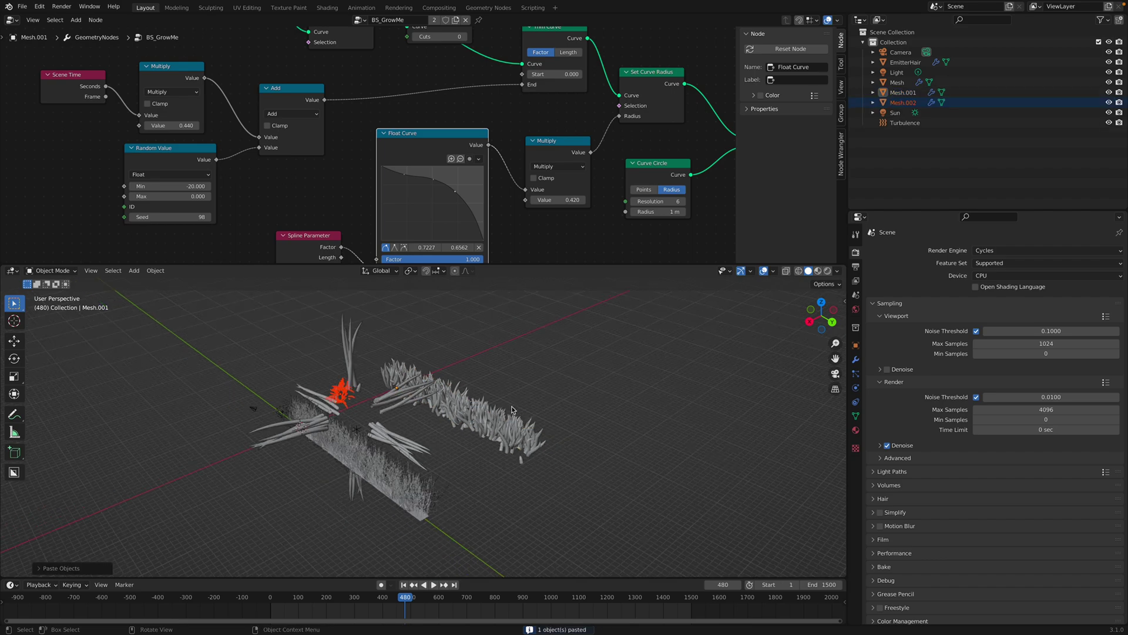
Set Material.003 as the BS_GrowMe material on the tentacle clump Mesh.001.
left_click(520, 411)
scroll(626, 356, "up", 3)
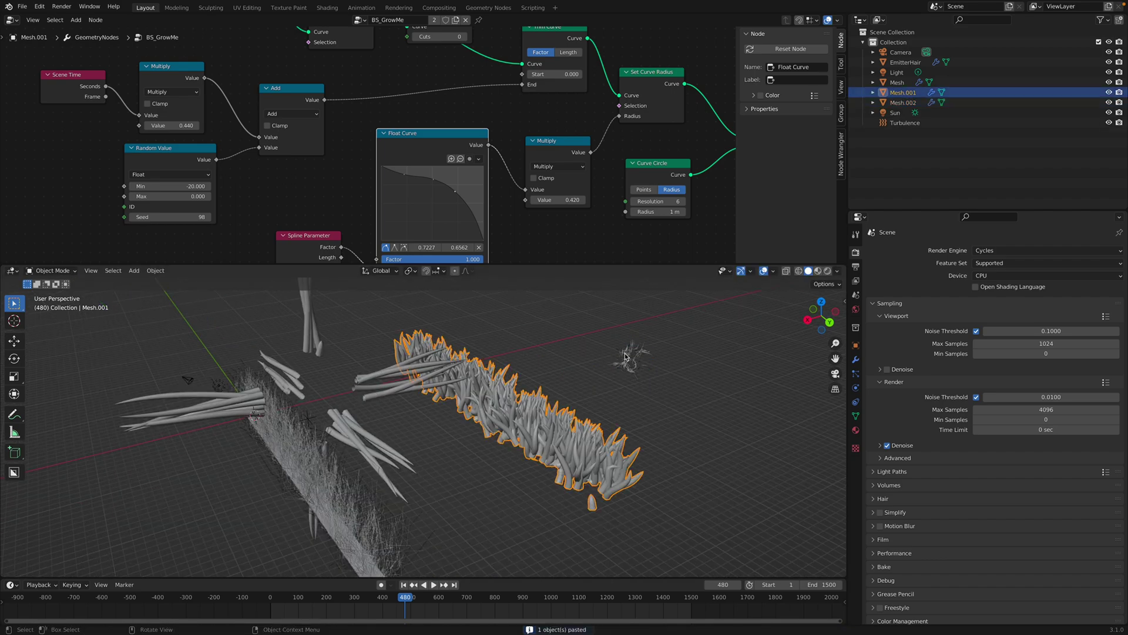
left_click(628, 357)
left_click(535, 436)
left_click(855, 360)
left_click(976, 297)
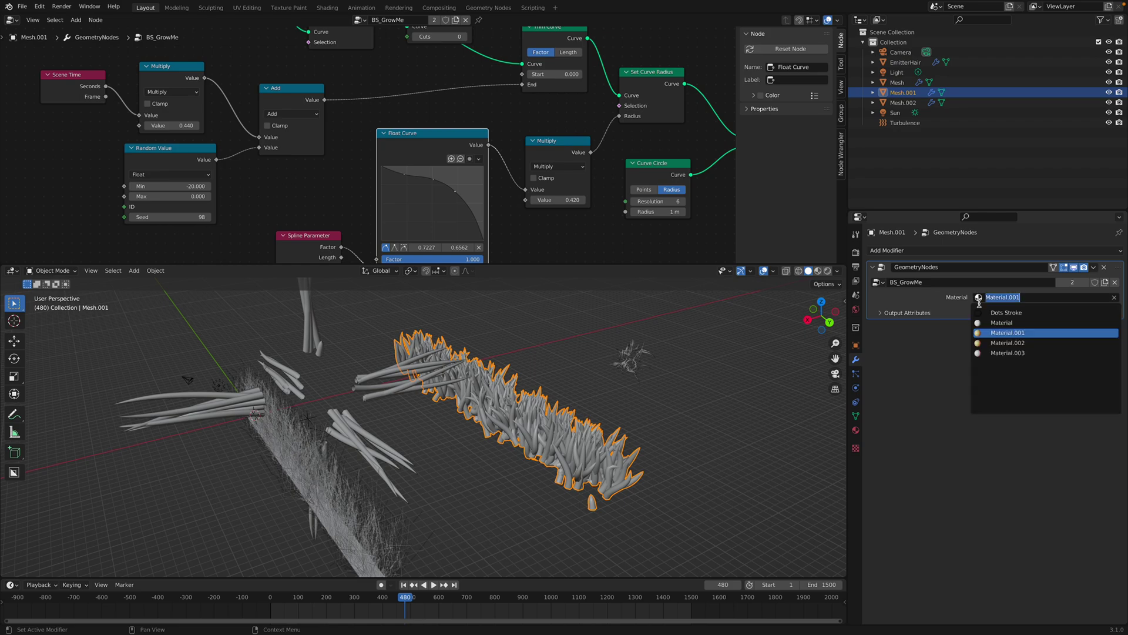
left_click(981, 353)
Preview the clump in Rendered shading and delete the spiky Mesh.002.
middle_click_drag(723, 345, 788, 323)
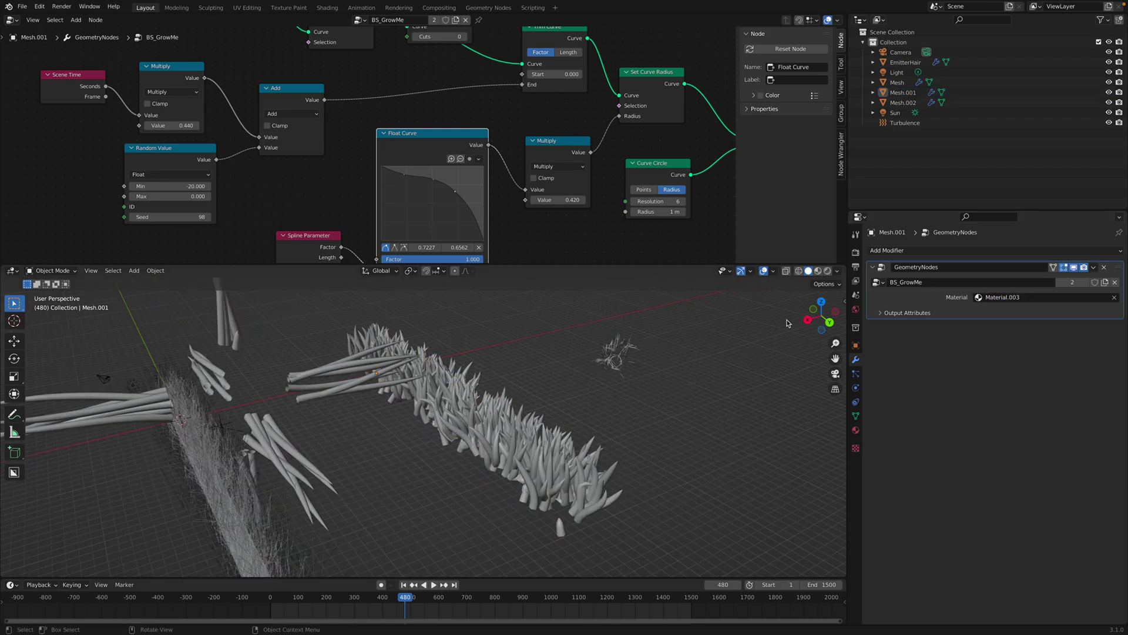
left_click(827, 270)
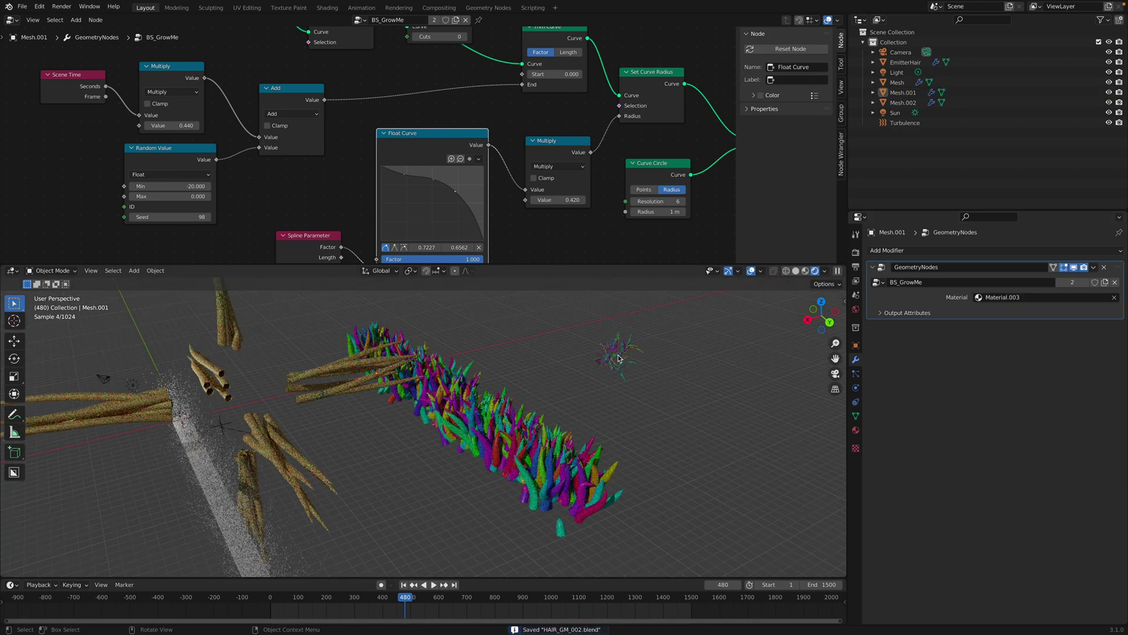
key("Delete")
left_click(564, 424)
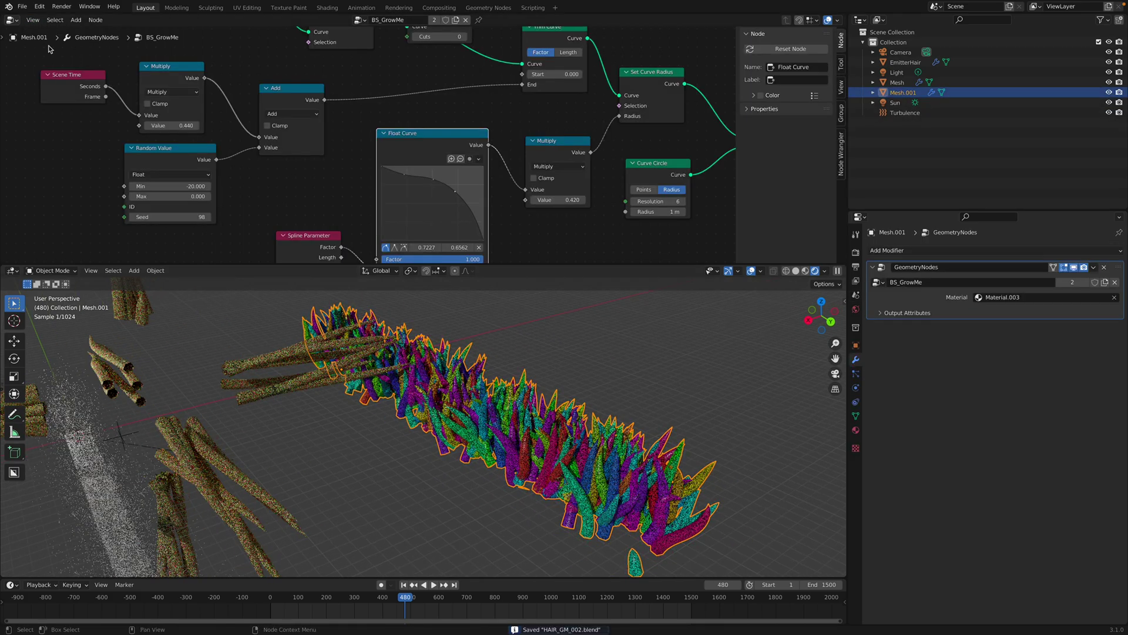
scroll(119, 91, "down", 2)
left_click(11, 20)
Show the Shader Editor and assign Material.003 in the clump's Material tab.
left_click(91, 127)
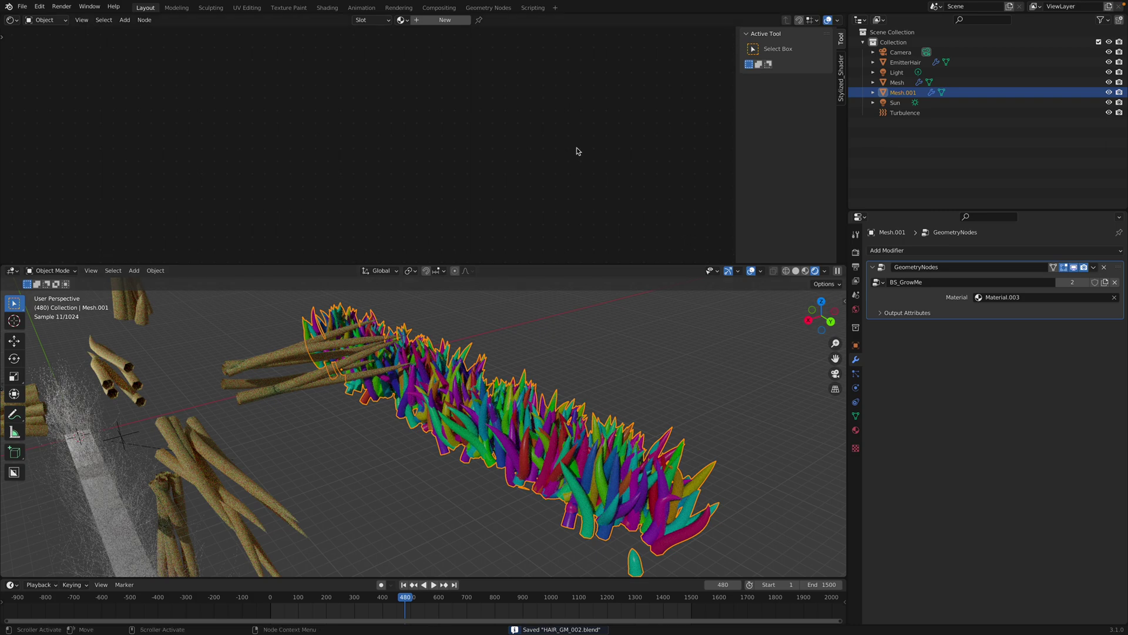
left_click(855, 429)
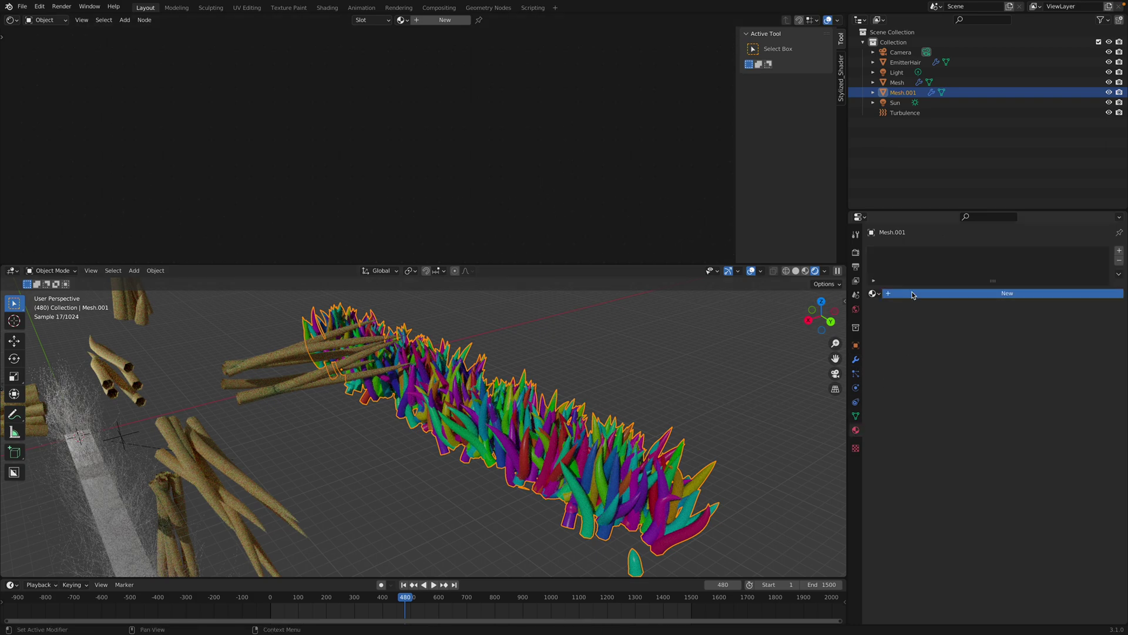
left_click(912, 295)
left_click(873, 293)
left_click(917, 333)
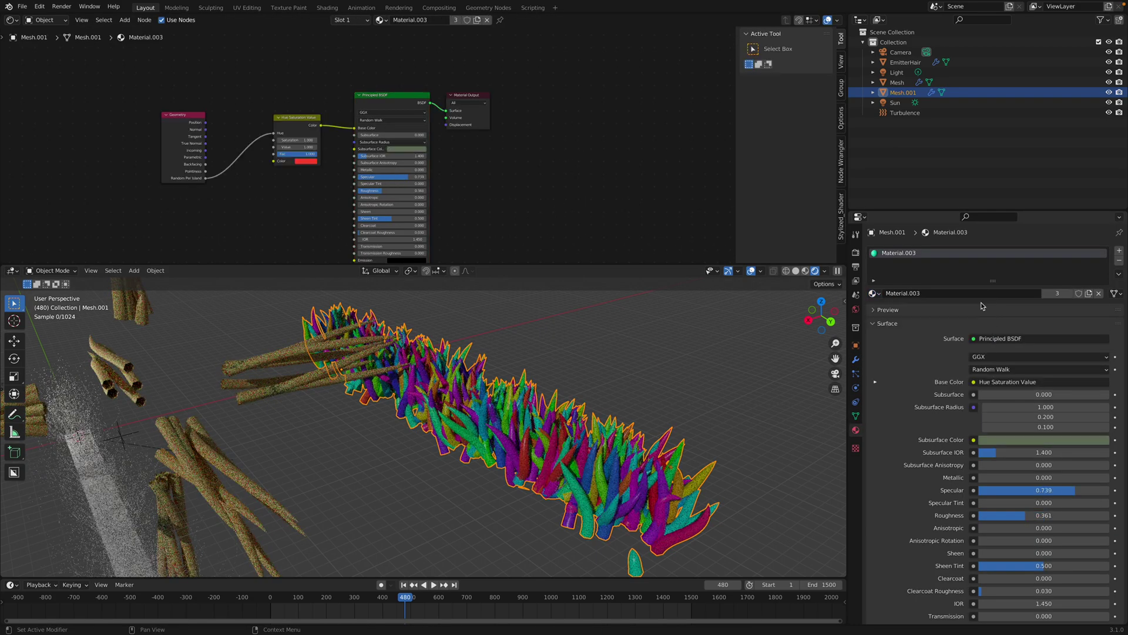
Rename the material to colorful_tentacles_mat and save the file.
left_click(966, 293)
type("colorful_tentacles_mat")
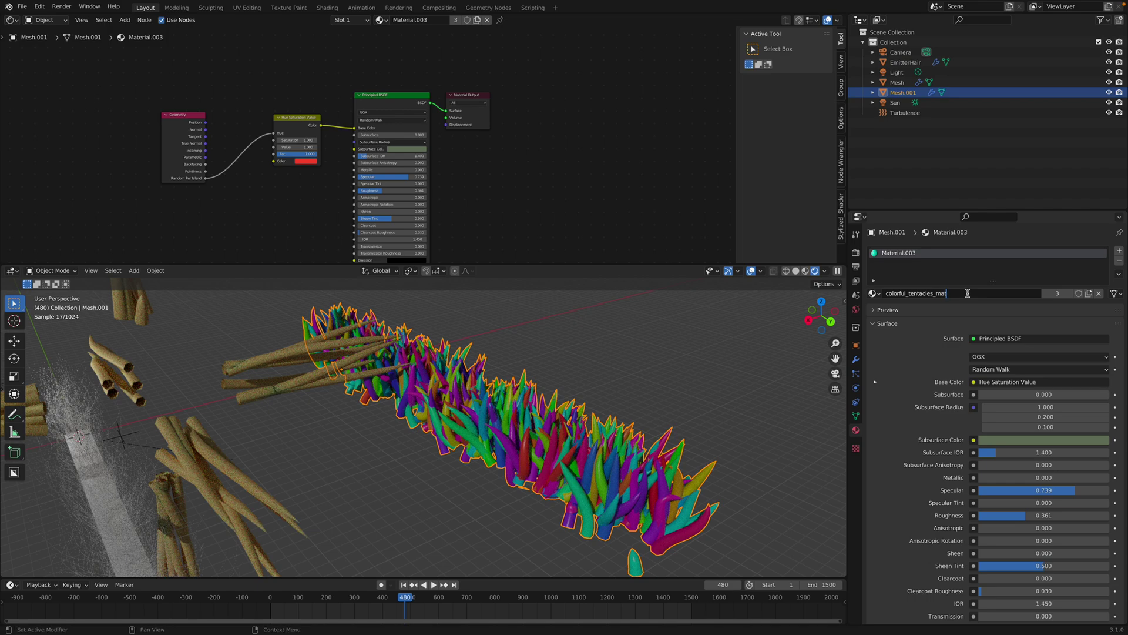
key("Return")
key("ctrl+s")
scroll(278, 138, "up", 3)
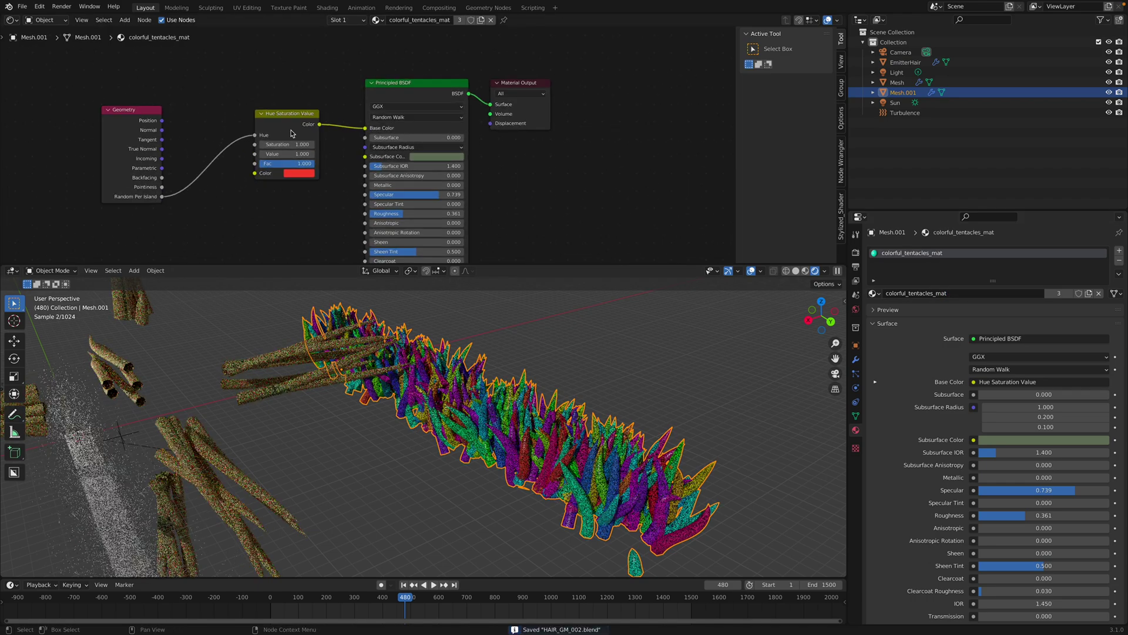
Lower HSV Saturation to 0.540, link Random Per Island to Value, and save.
left_click_drag(264, 138, 231, 138)
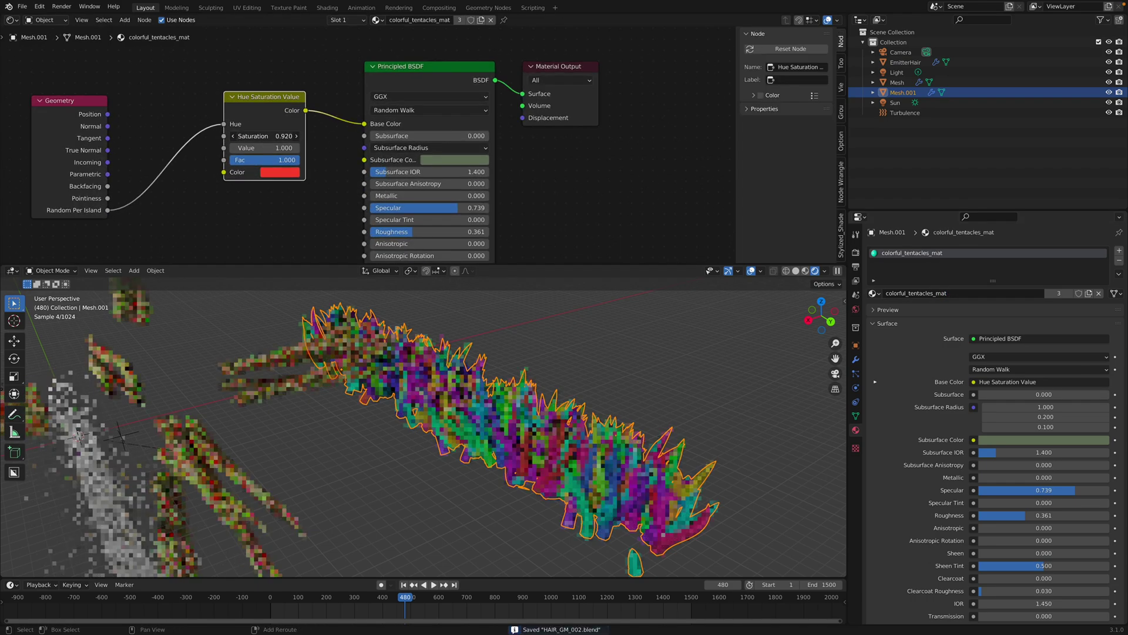
left_click(604, 389)
middle_click_drag(604, 388, 547, 379)
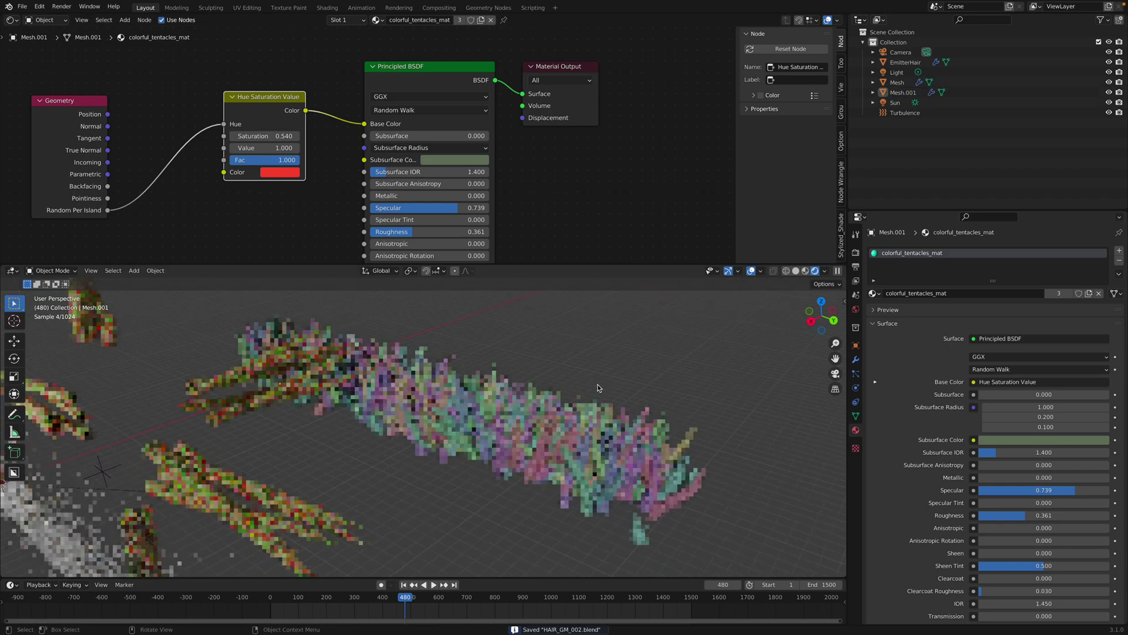
left_click_drag(91, 108, 156, 93)
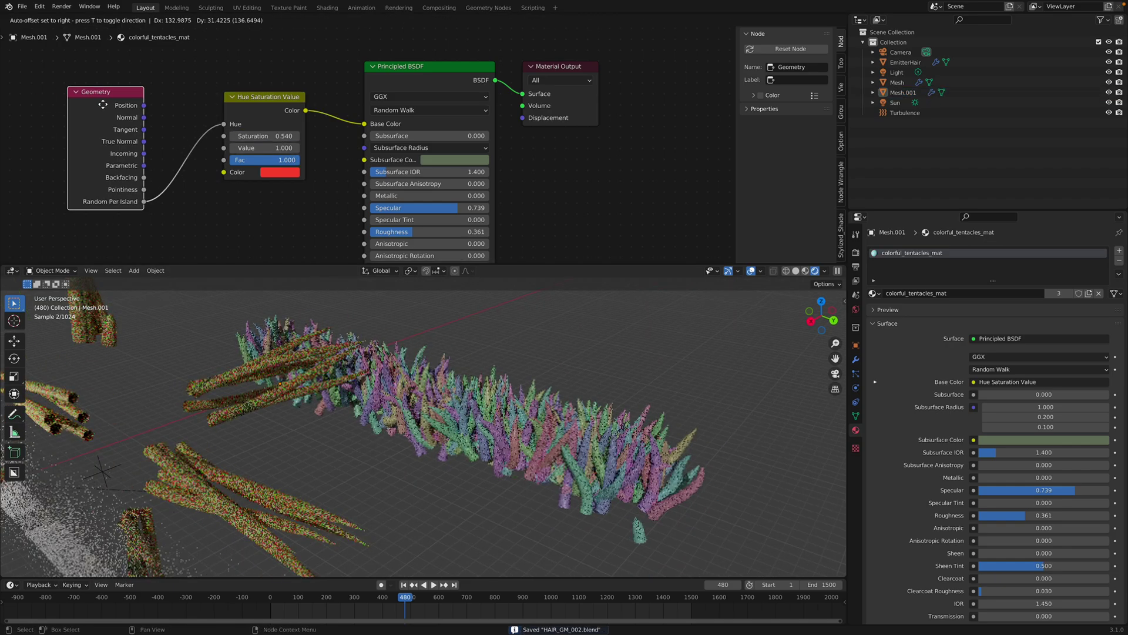
left_click_drag(181, 198, 224, 148)
middle_click_drag(582, 397, 570, 406)
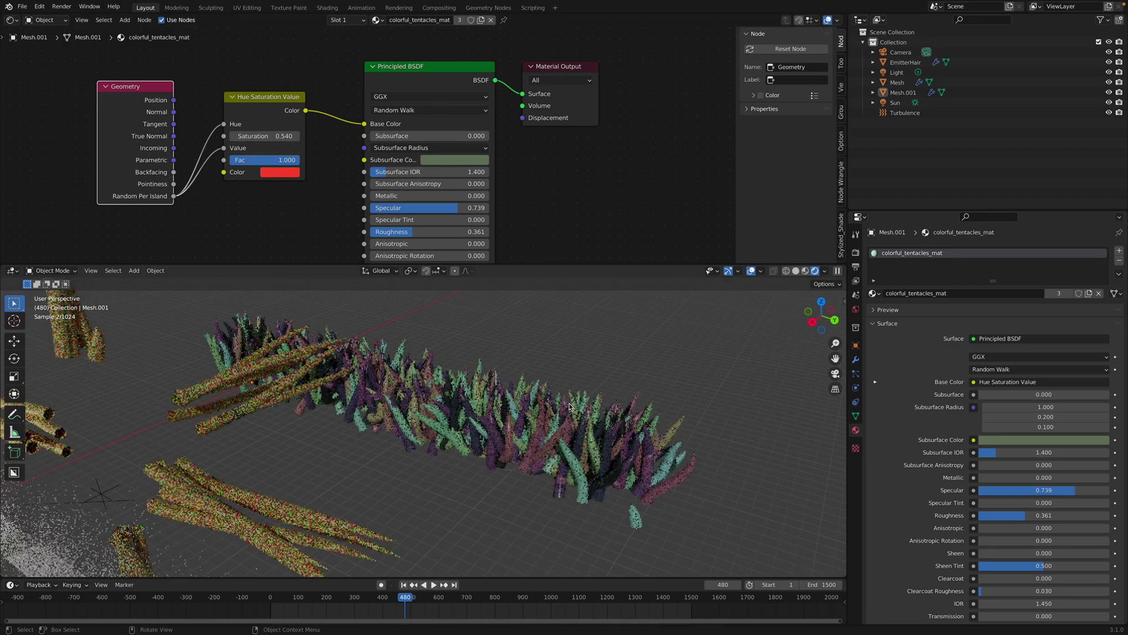
key("ctrl+s")
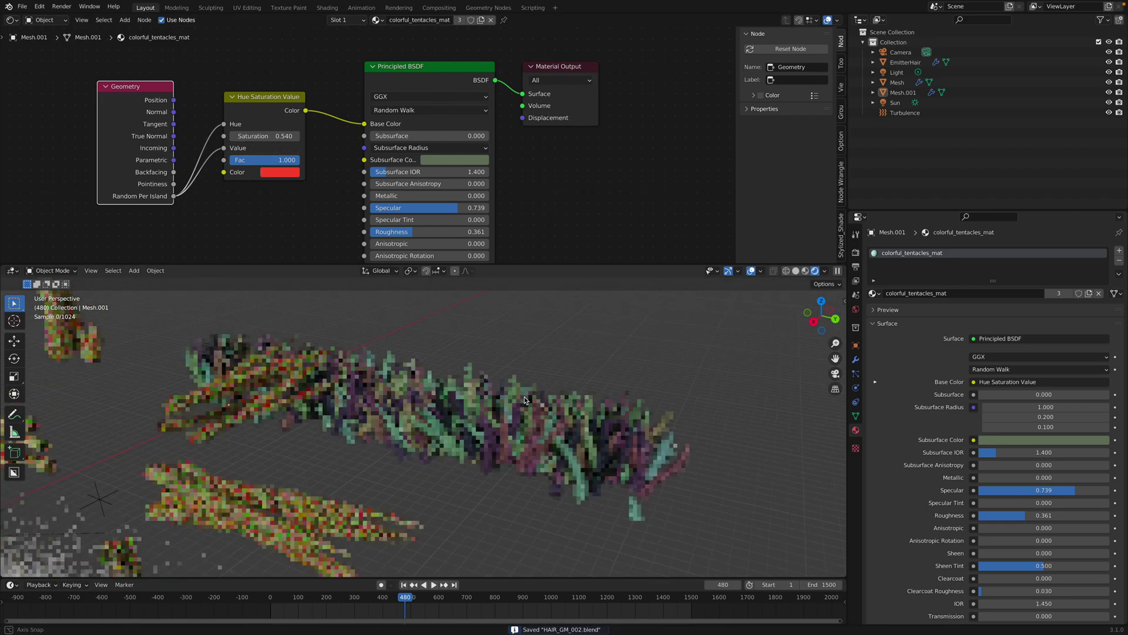
Scrub the animation to frame 690 and switch to Solid shading.
middle_click_drag(315, 378, 472, 394)
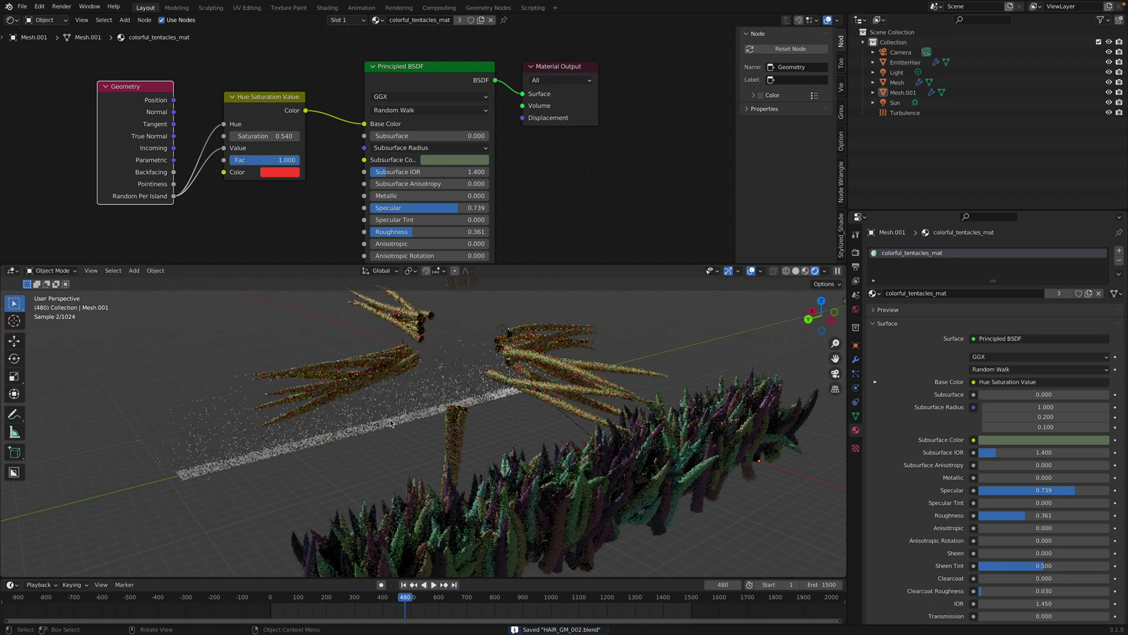
left_click(315, 597)
left_click_drag(326, 599, 463, 599)
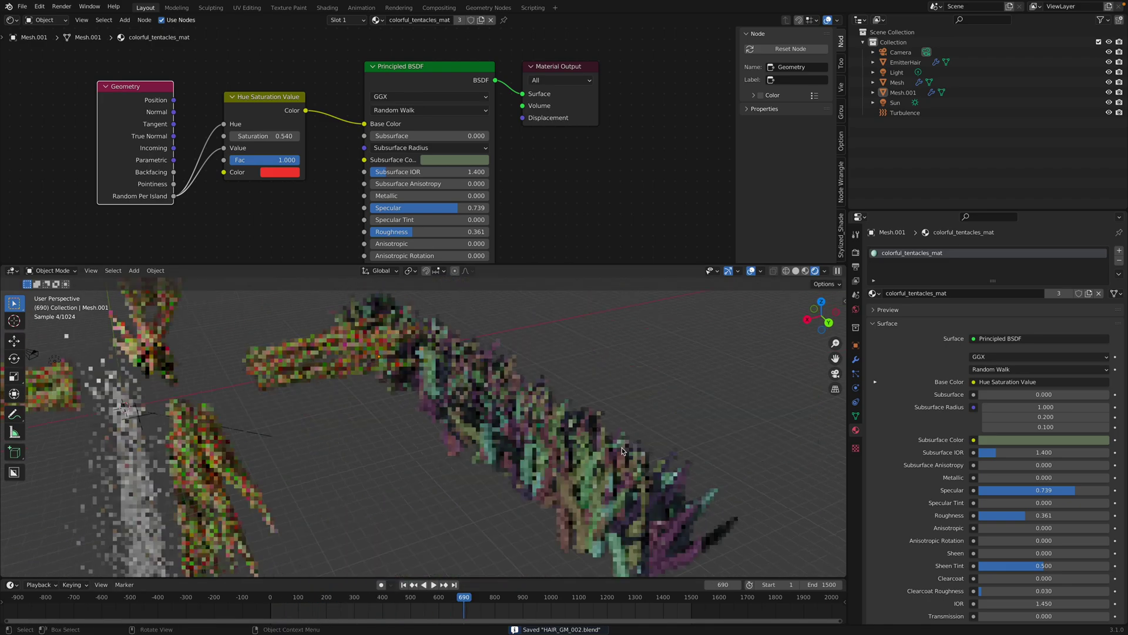
middle_click_drag(568, 365, 646, 301)
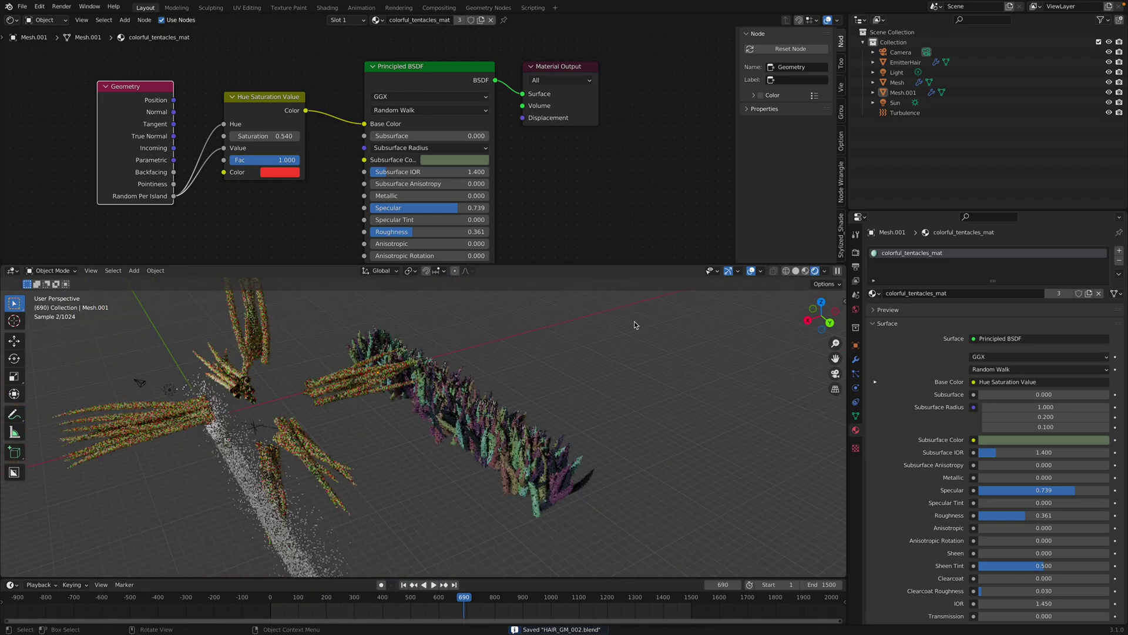
key("z")
scroll(646, 301, "up", 2)
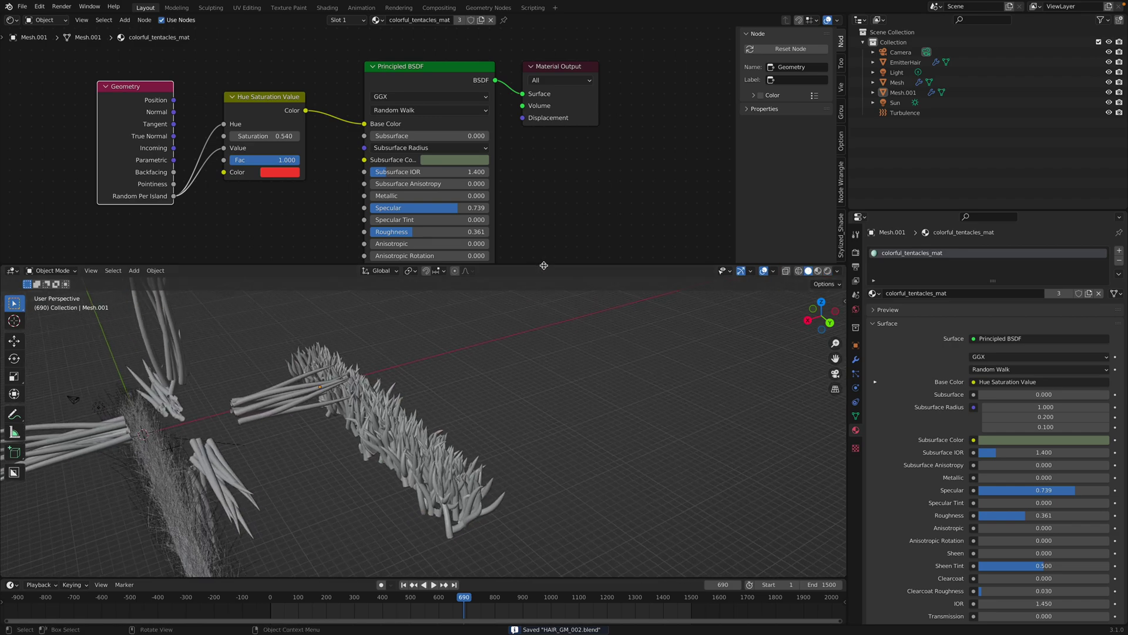
Enlarge the 3D view, orbit in on the tentacle clump, and save.
left_click_drag(544, 264, 529, 172)
middle_click_drag(411, 311, 401, 342)
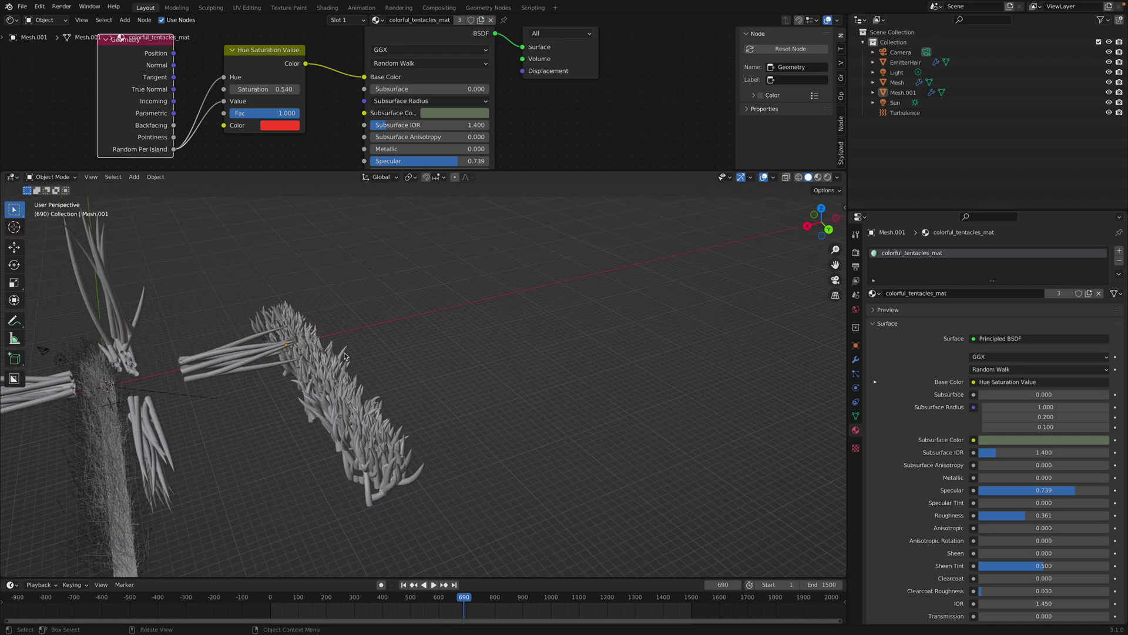
middle_click_drag(432, 355, 450, 336)
key("ctrl+s")
middle_click_drag(422, 371, 375, 481)
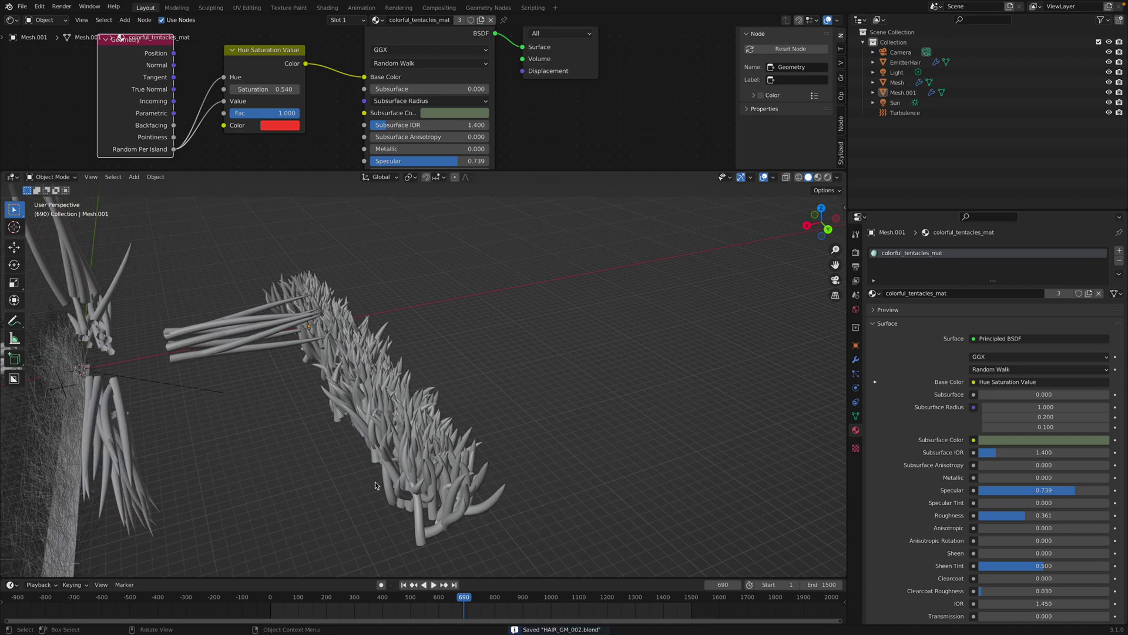
Play the growth animation from an early frame, stop it, and scrub to 751.
left_click(292, 597)
key("space")
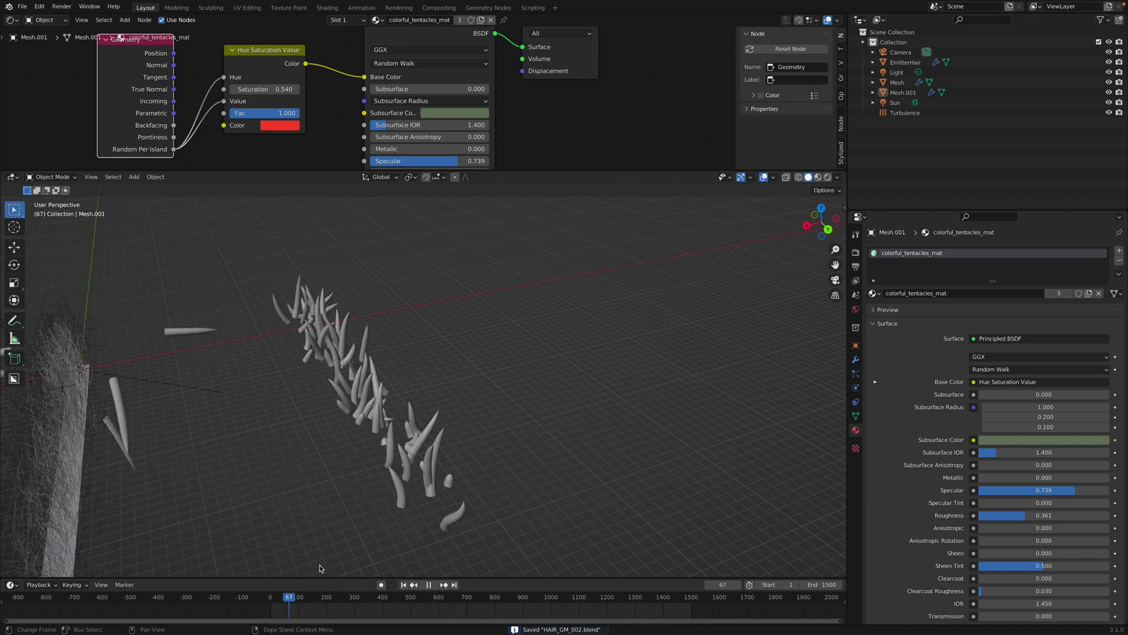
key("space")
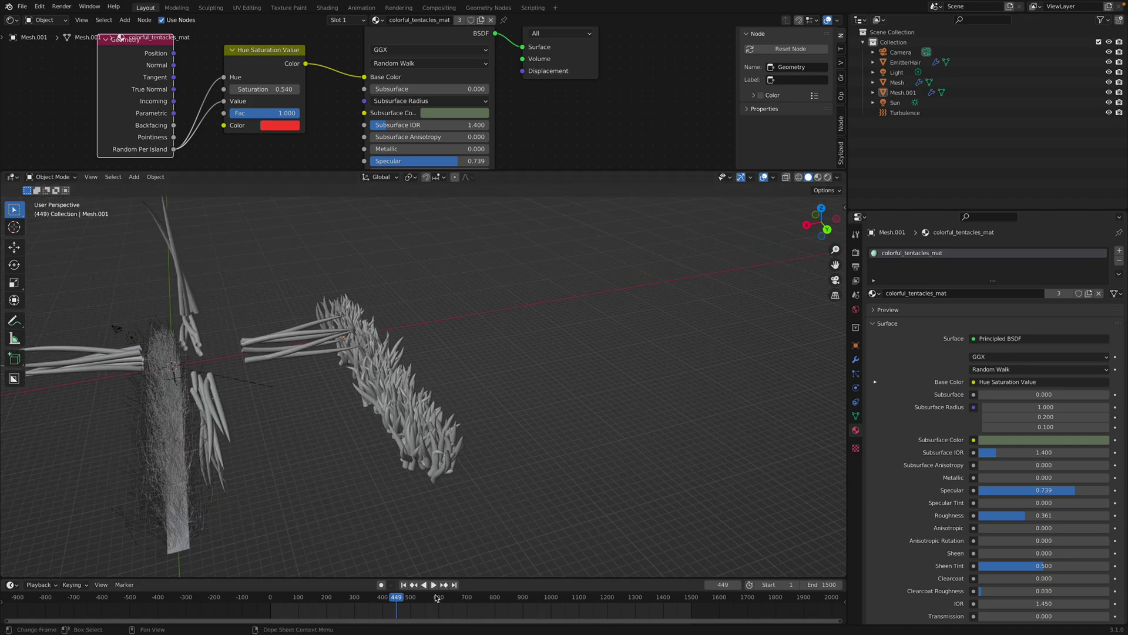
left_click_drag(438, 598, 480, 598)
left_click(171, 409)
Save, then select and move the EmitterHair plane.
middle_click_drag(171, 409, 353, 406)
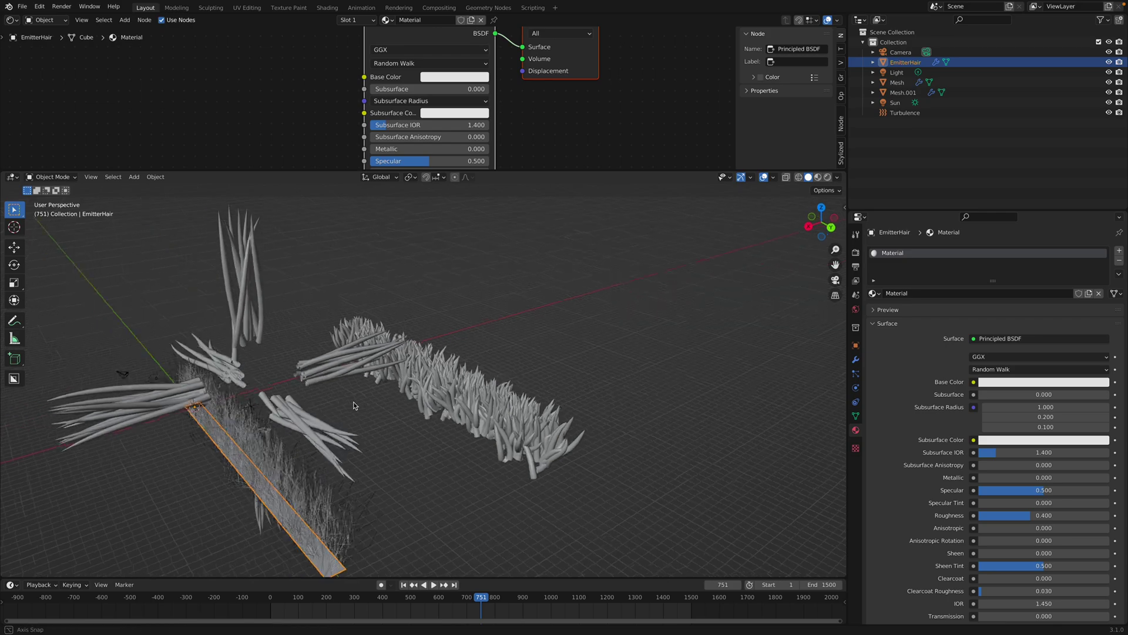
left_click(354, 406)
key("ctrl+s")
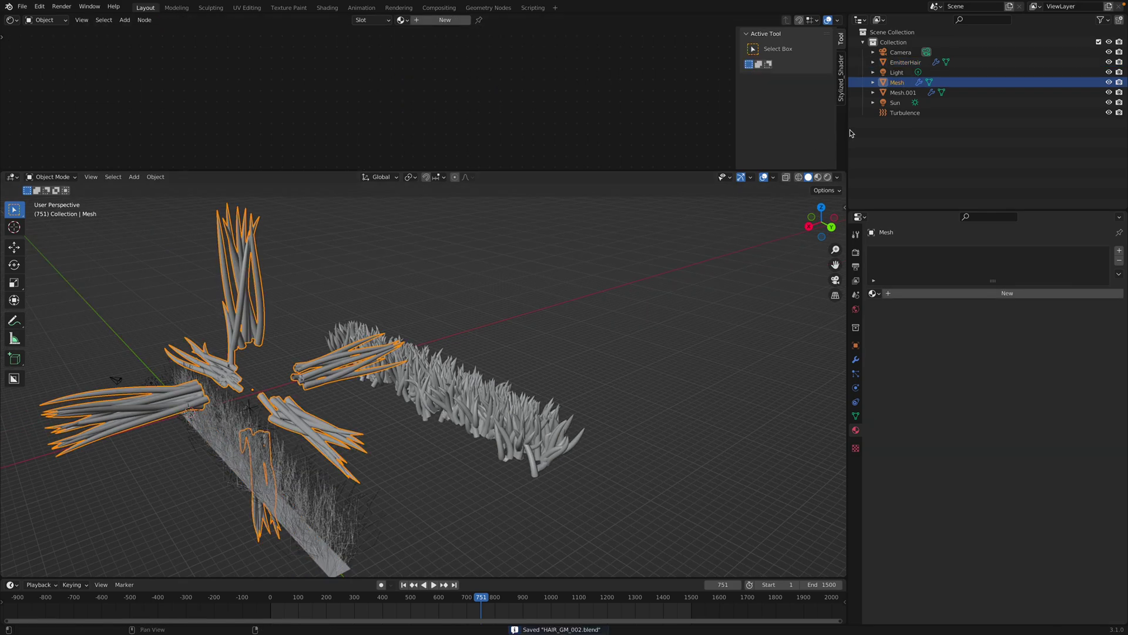
left_click(903, 65)
key("g")
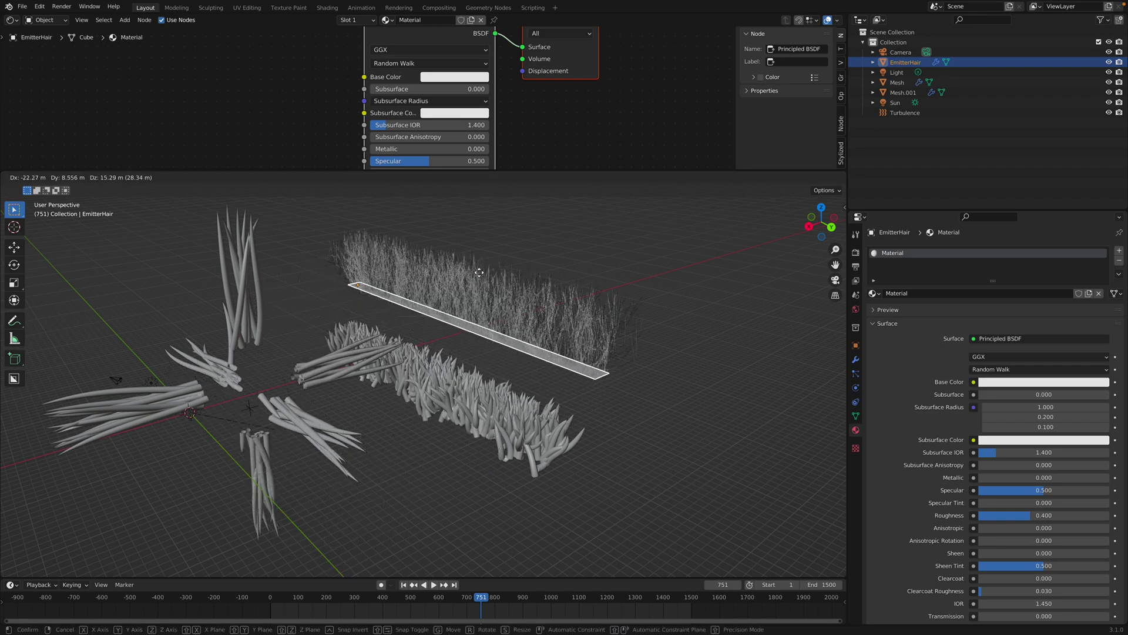
left_click(274, 410)
Move the Turbulence field, reselect EmitterHair, save, and show its Modifier settings.
left_click(905, 112)
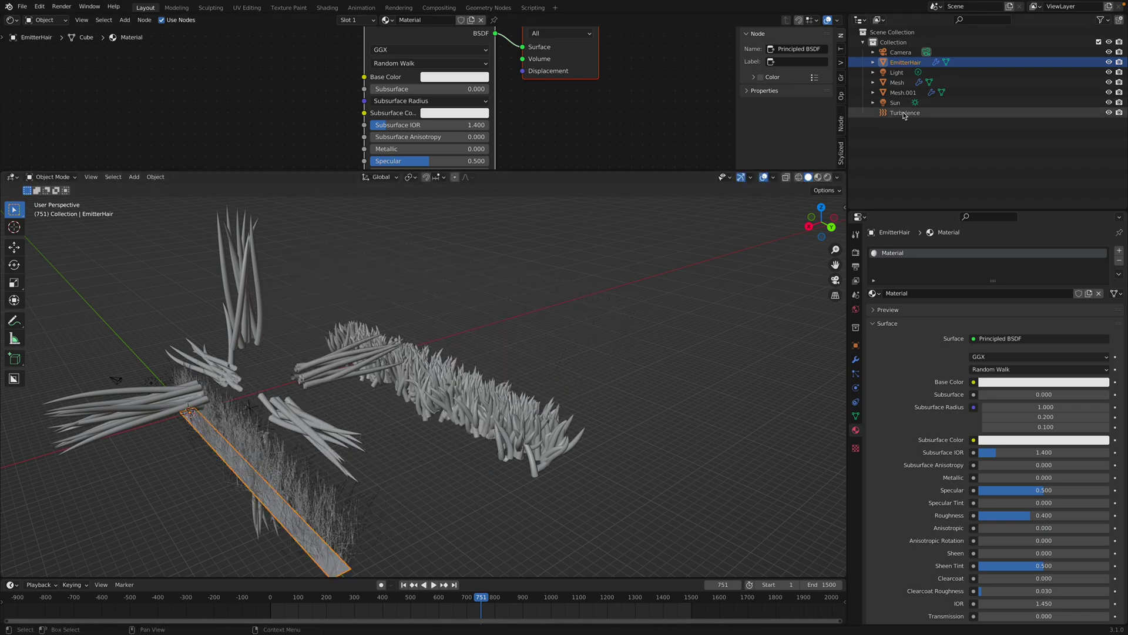
key("g")
left_click(364, 446)
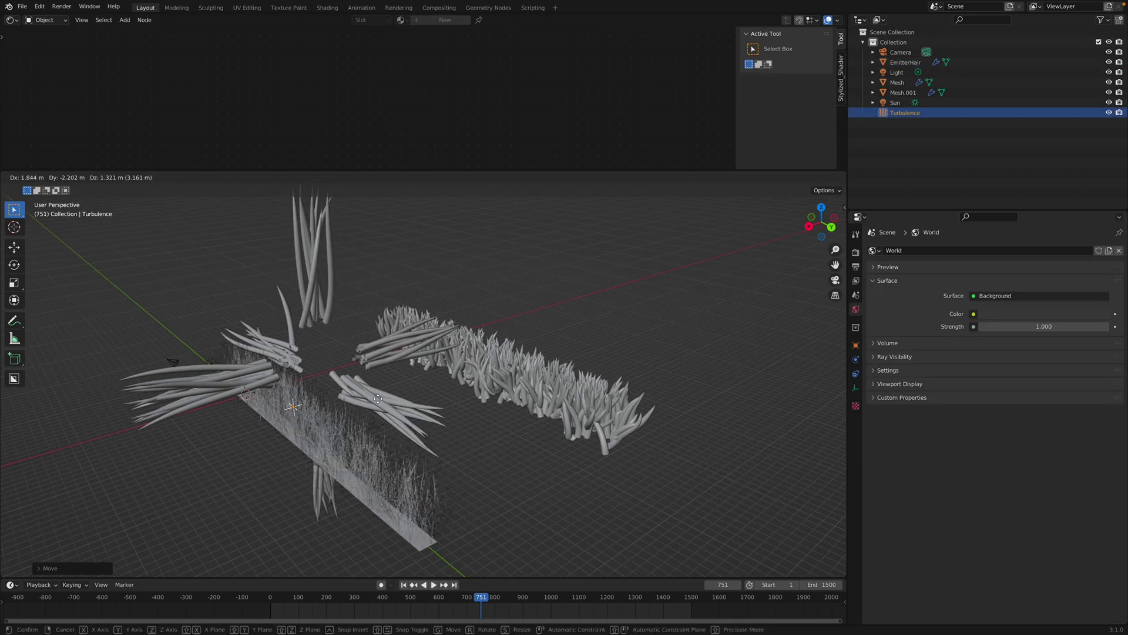
left_click(364, 443)
key("ctrl+s")
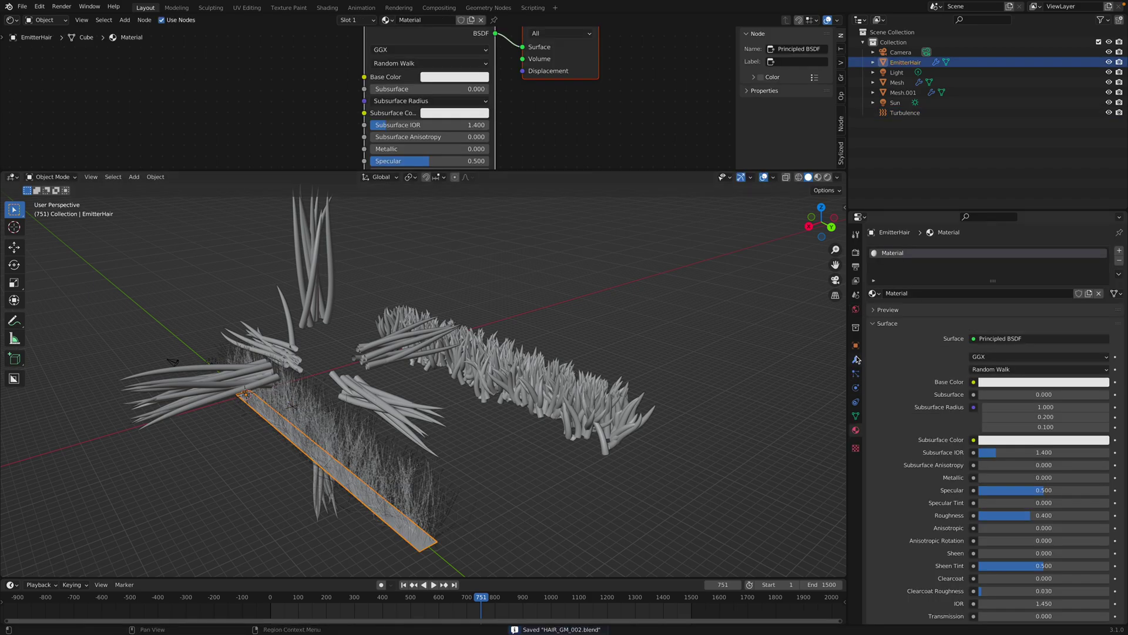
left_click(856, 359)
mouse_move(376, 447)
middle_mouse_down()
mouse_move(399, 439)
mouse_move(366, 478)
middle_mouse_up()
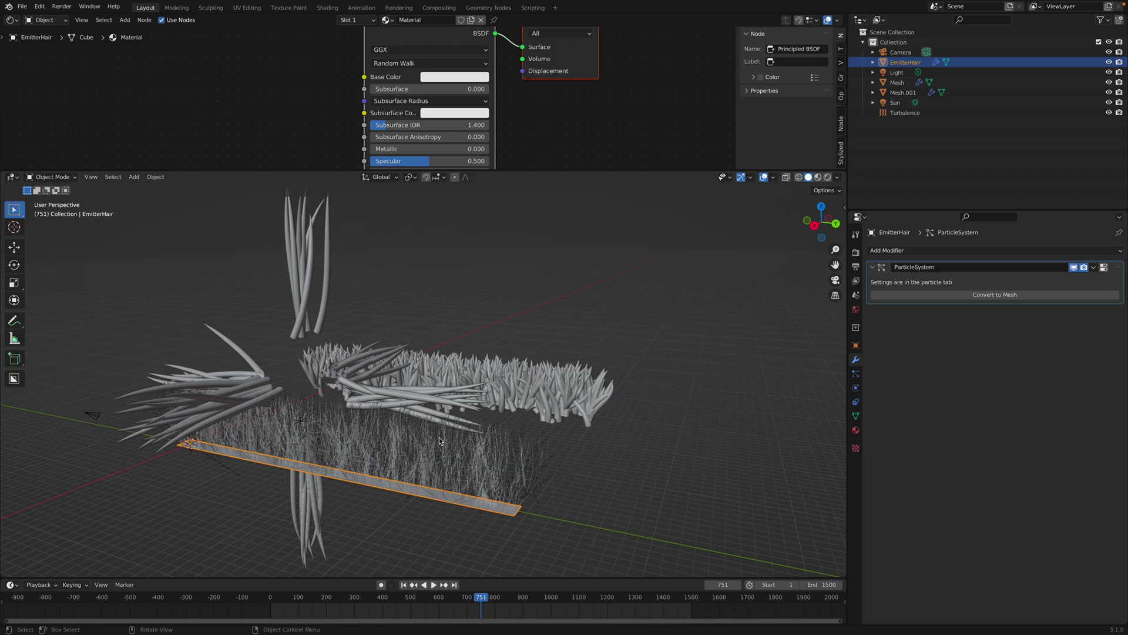
Set EmitterHair's hair length to 20 m and its segments to 50.
middle_click_drag(430, 451, 444, 441)
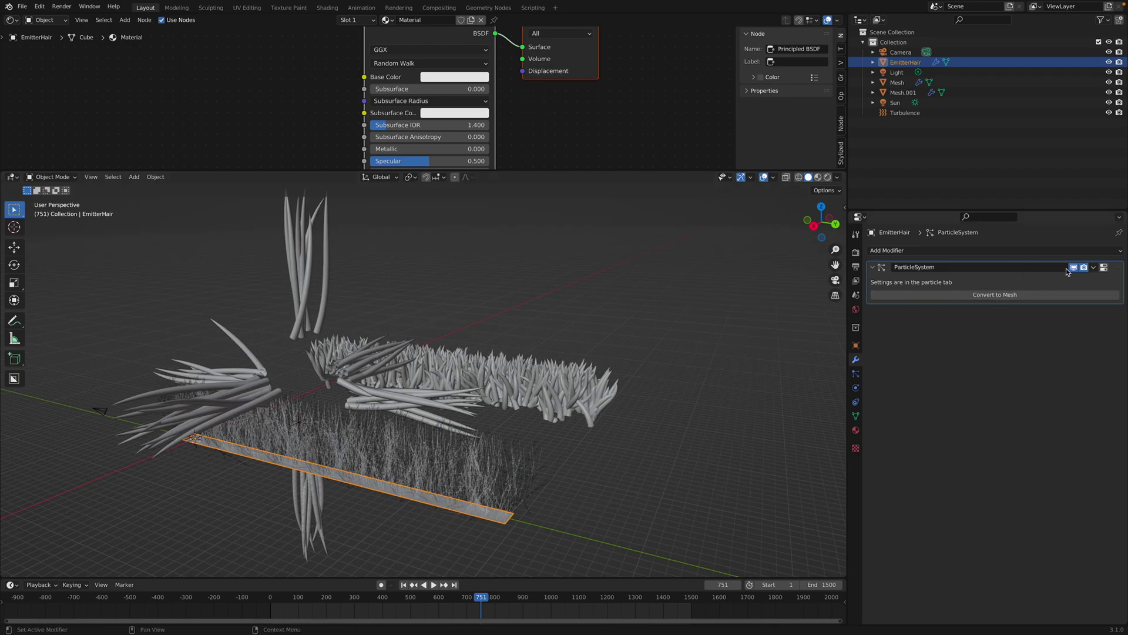
left_click(1103, 268)
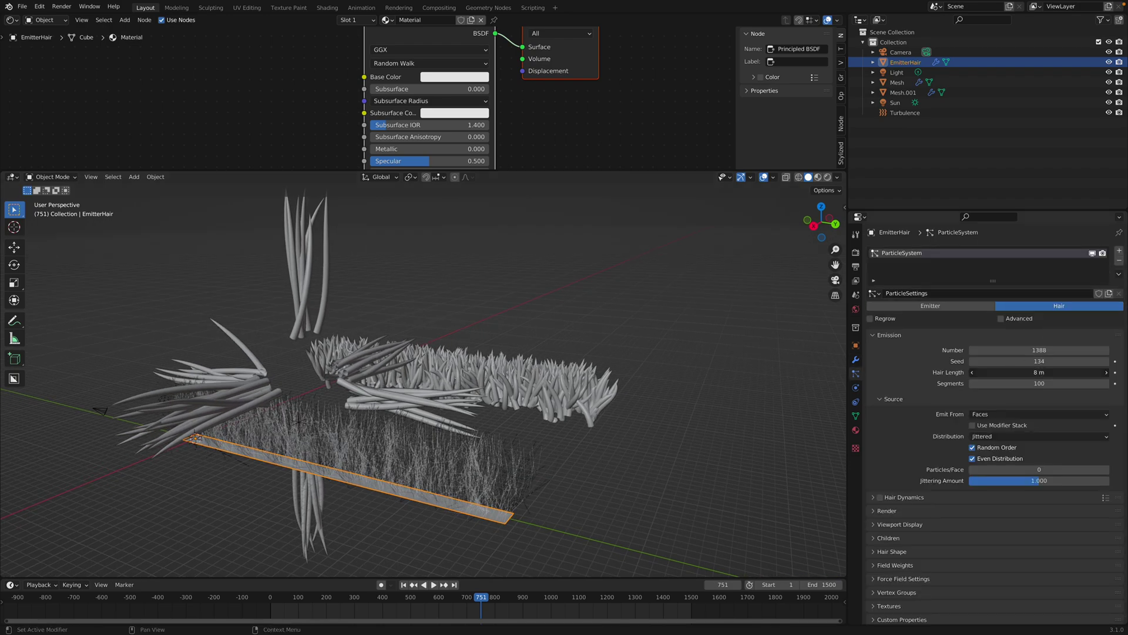
left_click_drag(1038, 373, 1058, 372)
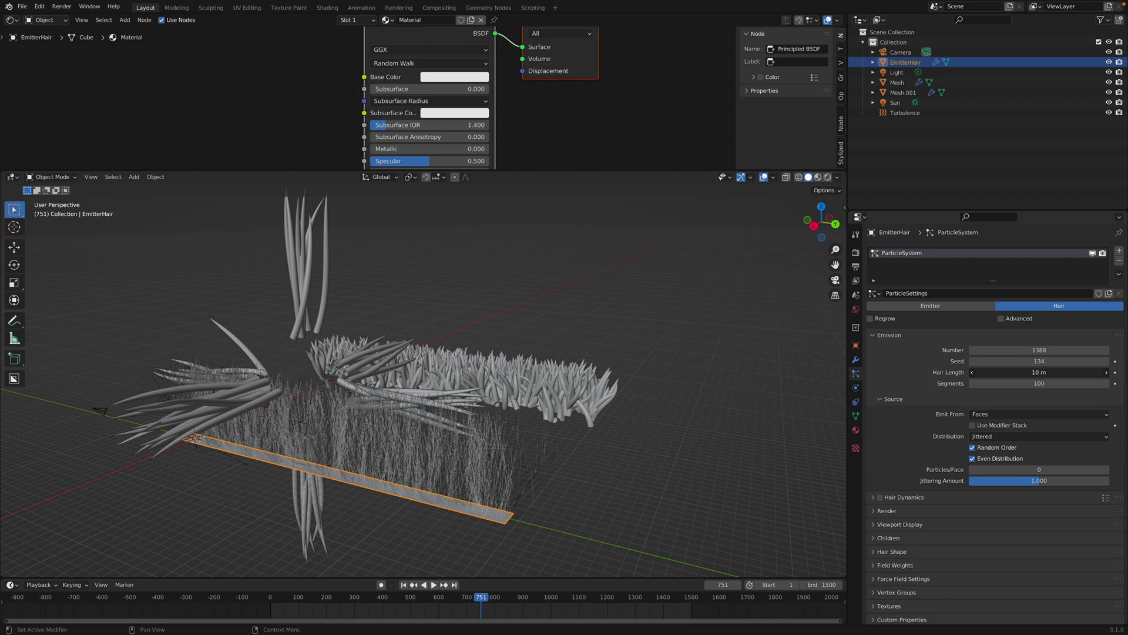
type("20")
key("Return")
left_click(1008, 383)
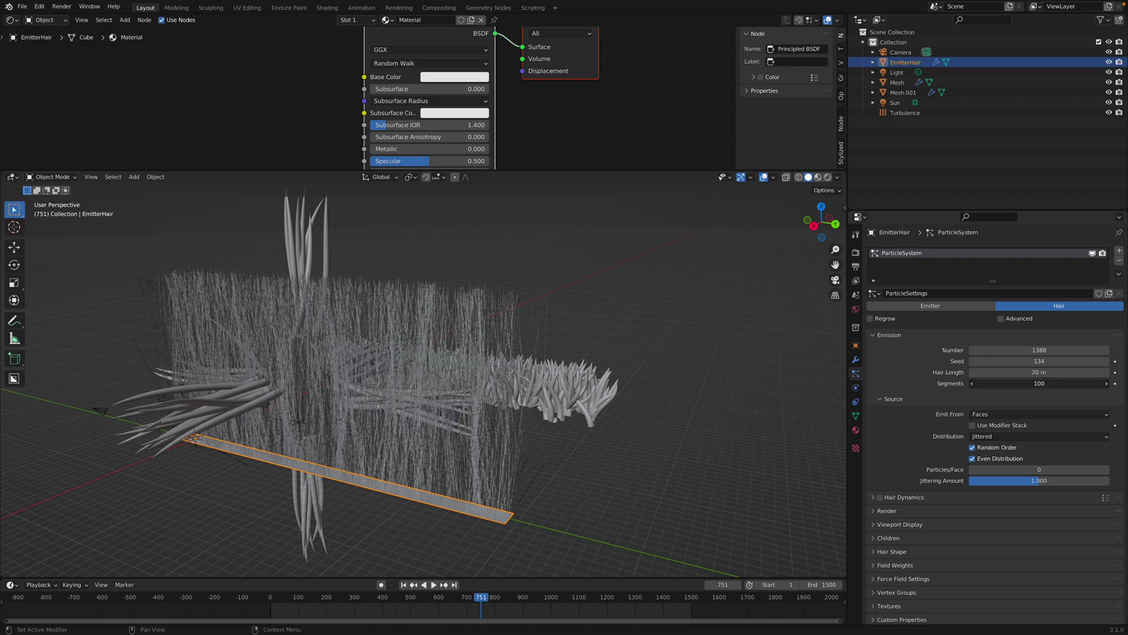
type("2")
key("Return")
left_click(1009, 383)
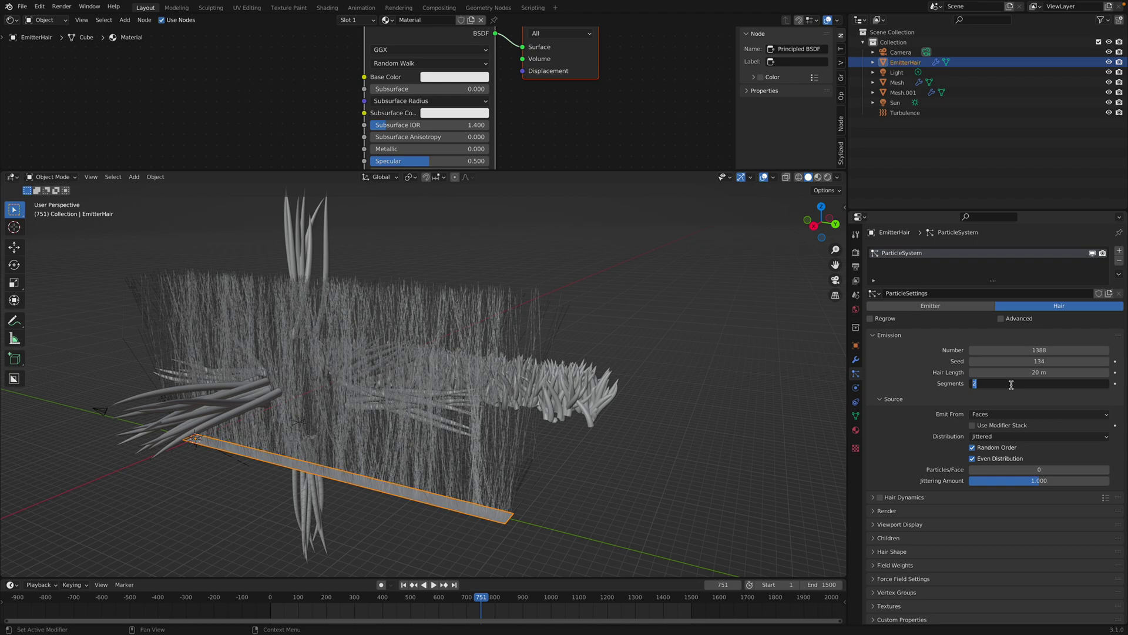
type("50")
key("Return")
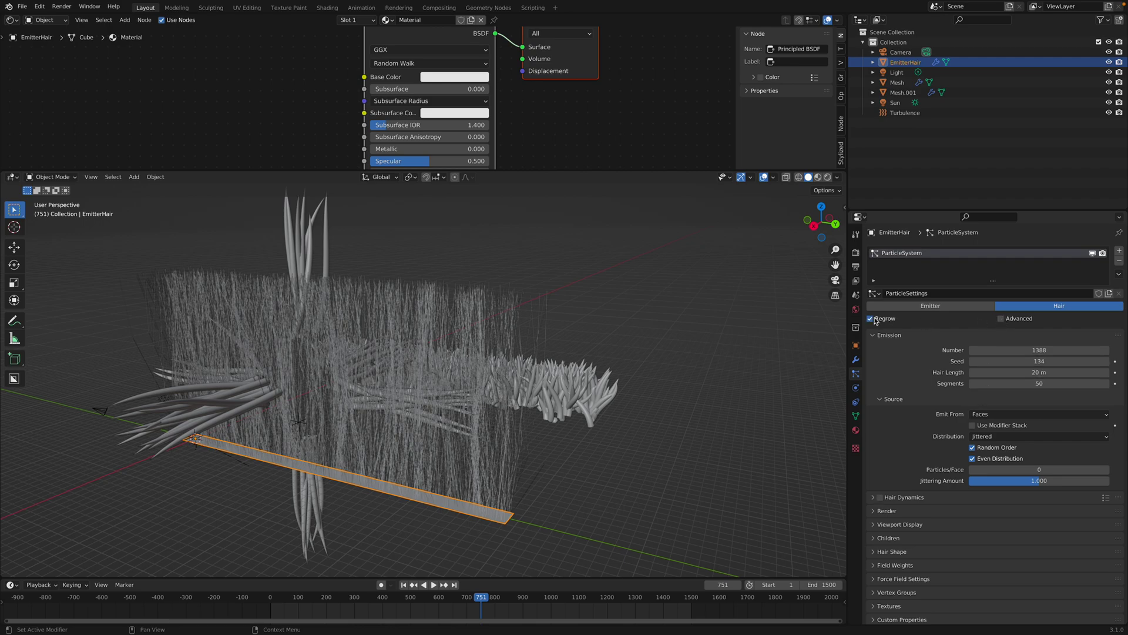
Enable Advanced particle settings and set the hair count to 500.
left_click(1005, 319)
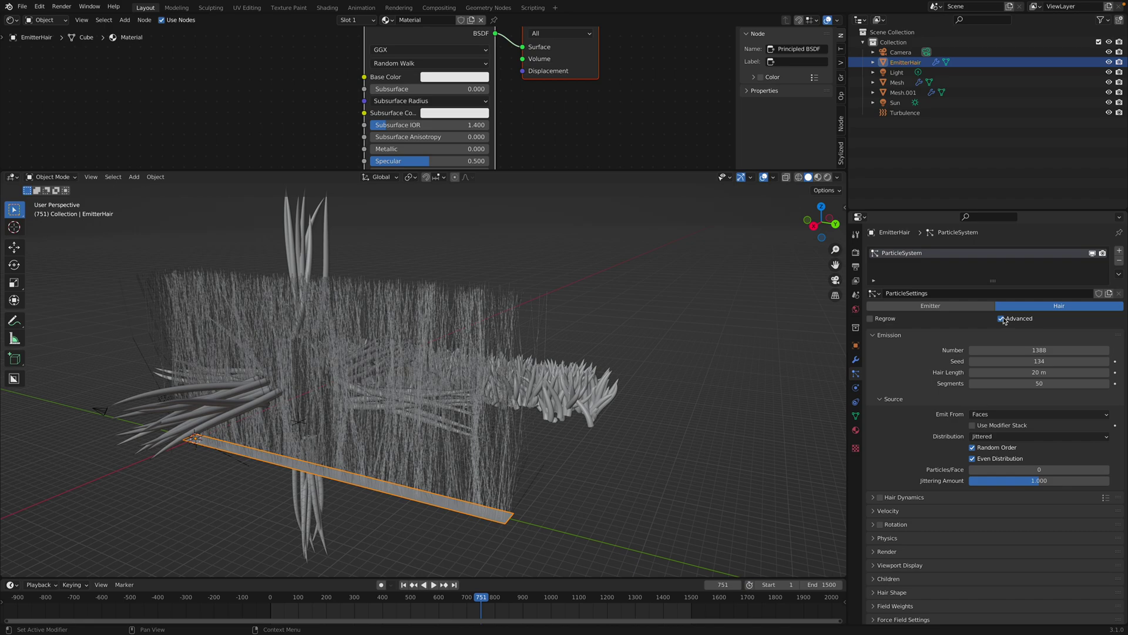
scroll(952, 397, "down", 2)
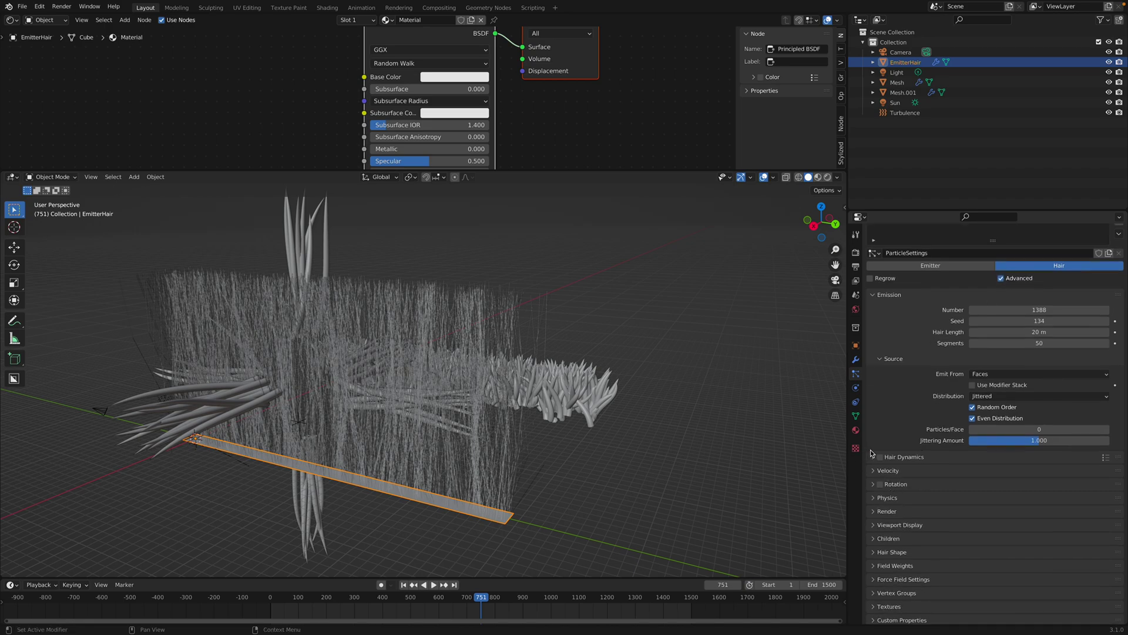
scroll(889, 325, "up", 1)
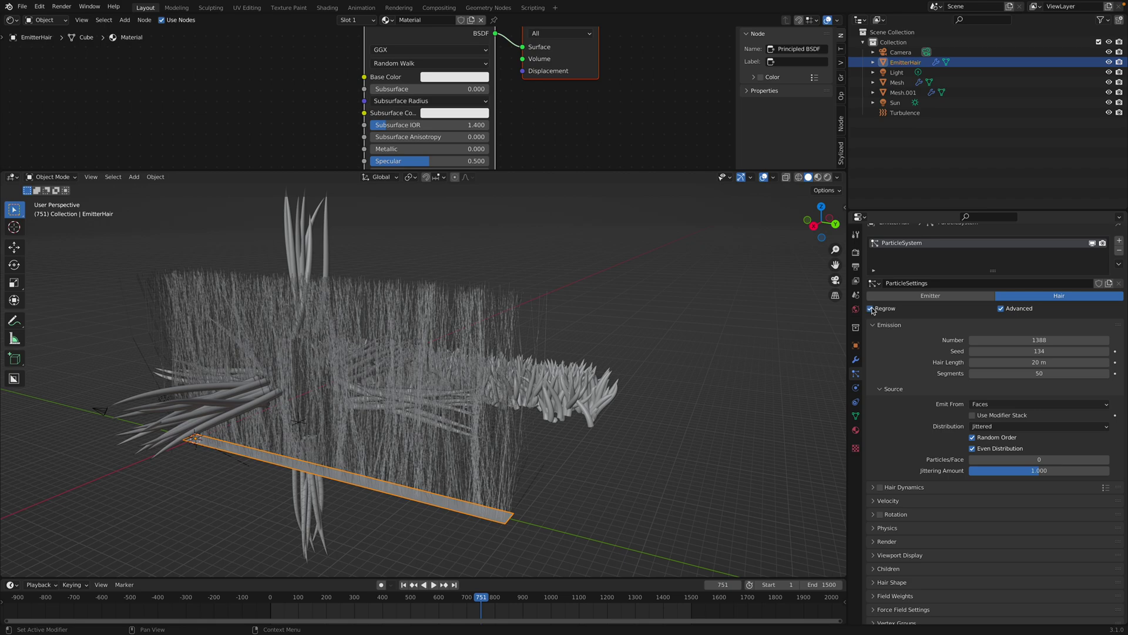
left_click_drag(971, 339, 1009, 340)
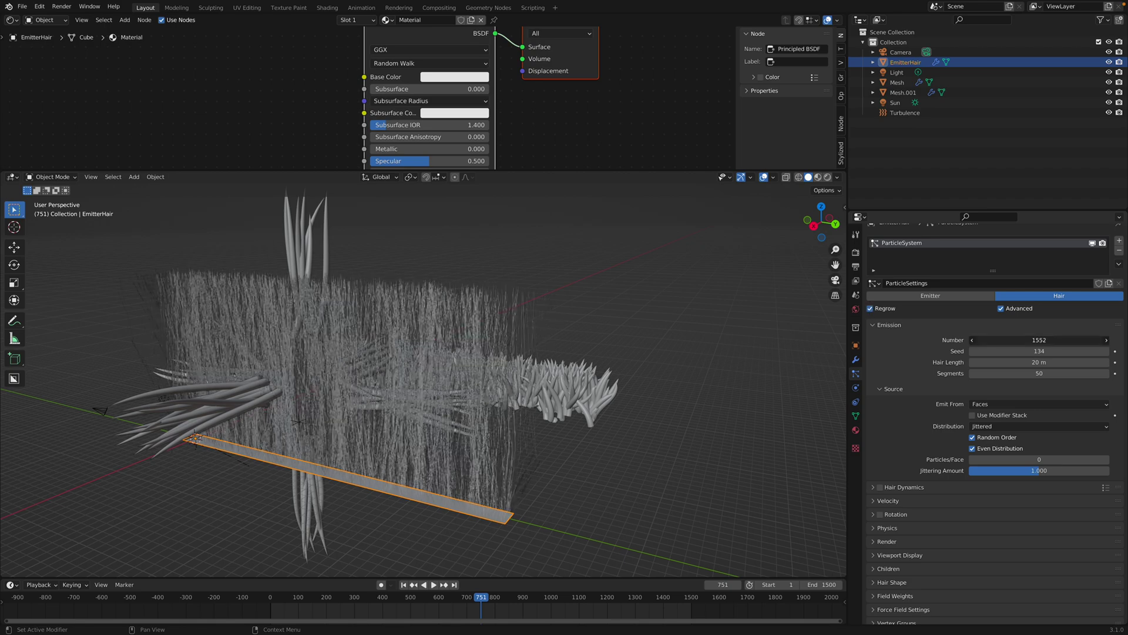
left_click(1010, 340)
type("00")
key("Return")
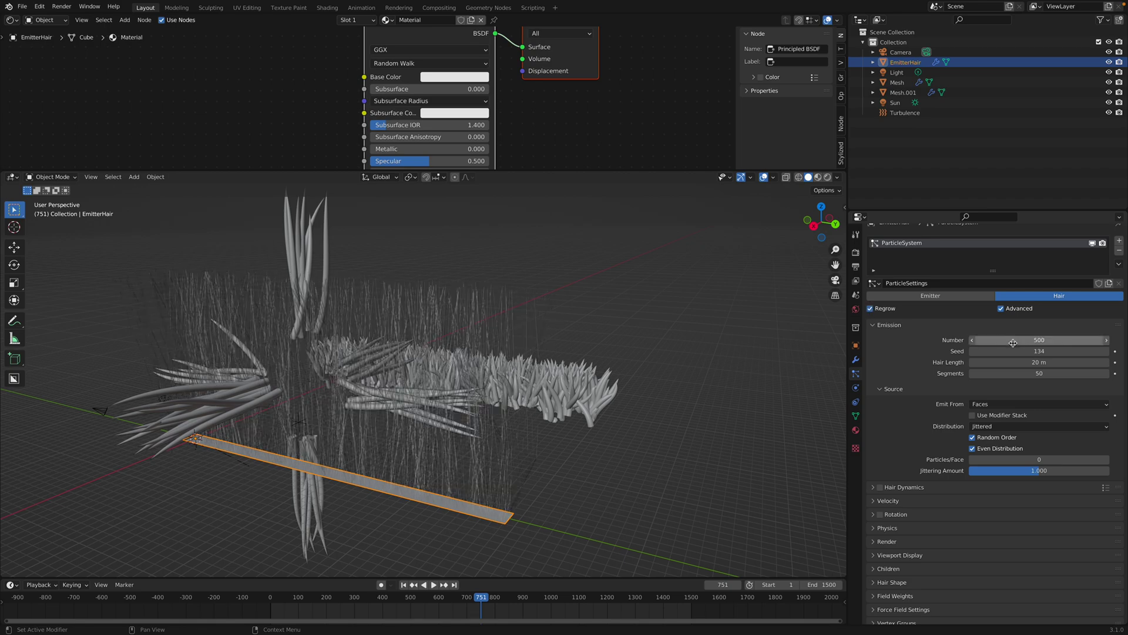
Set the random seed to 250 and the hair length to 30 m.
mouse_move(1014, 351)
left_mouse_down()
mouse_move(1057, 351)
mouse_move(996, 362)
left_mouse_up()
left_click(1013, 360)
key("Return")
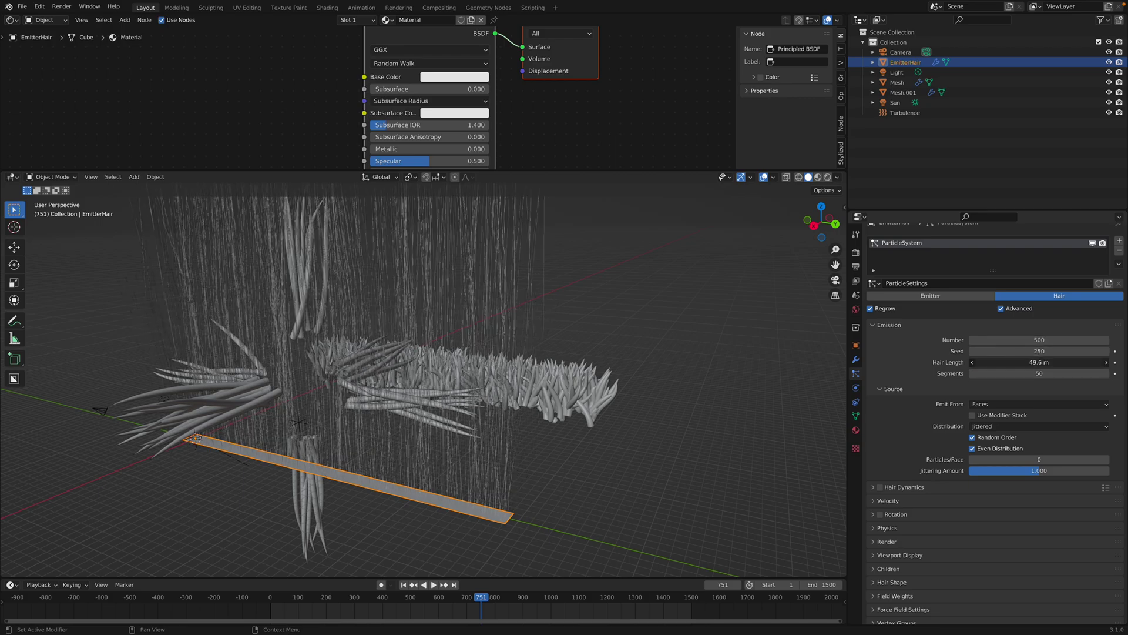
scroll(773, 379, "down", 2)
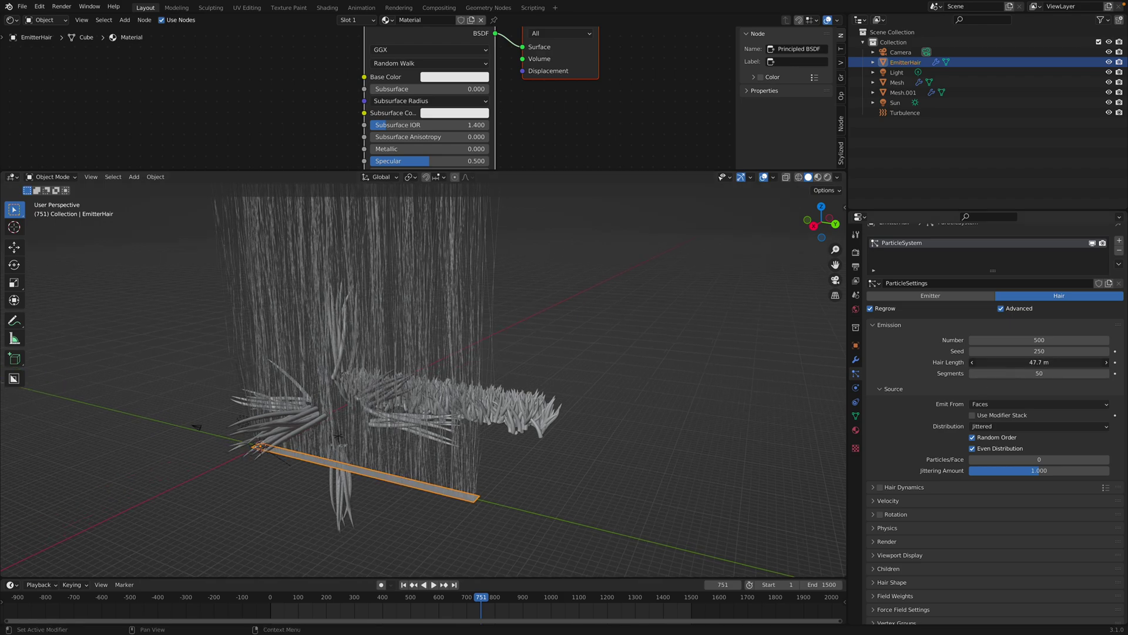
type("40")
key("Return")
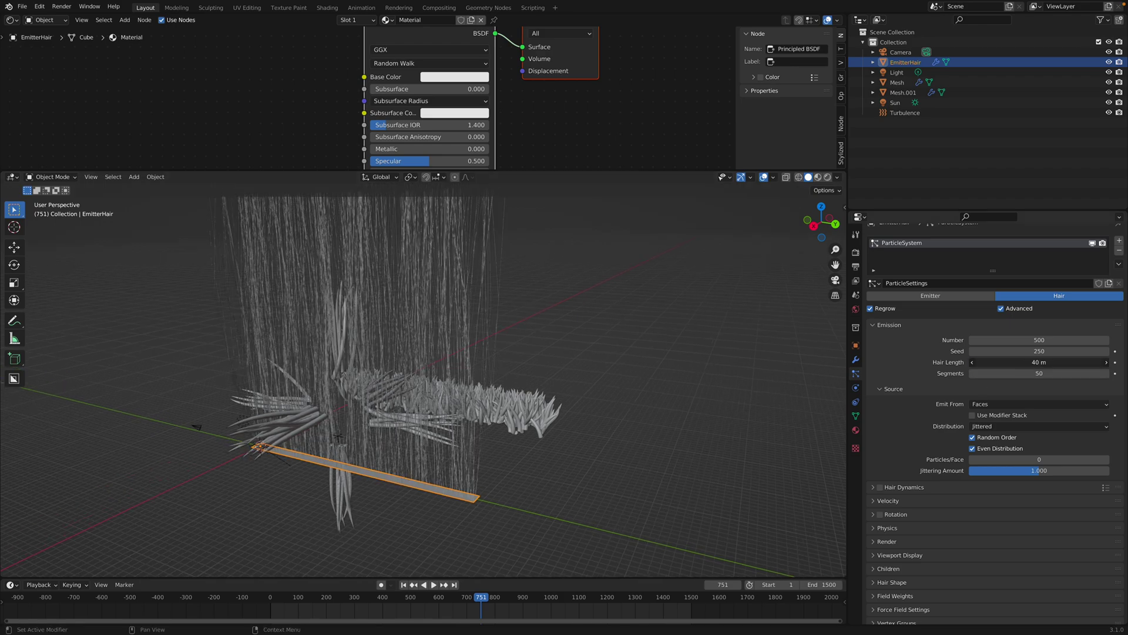
type("30")
key("Return")
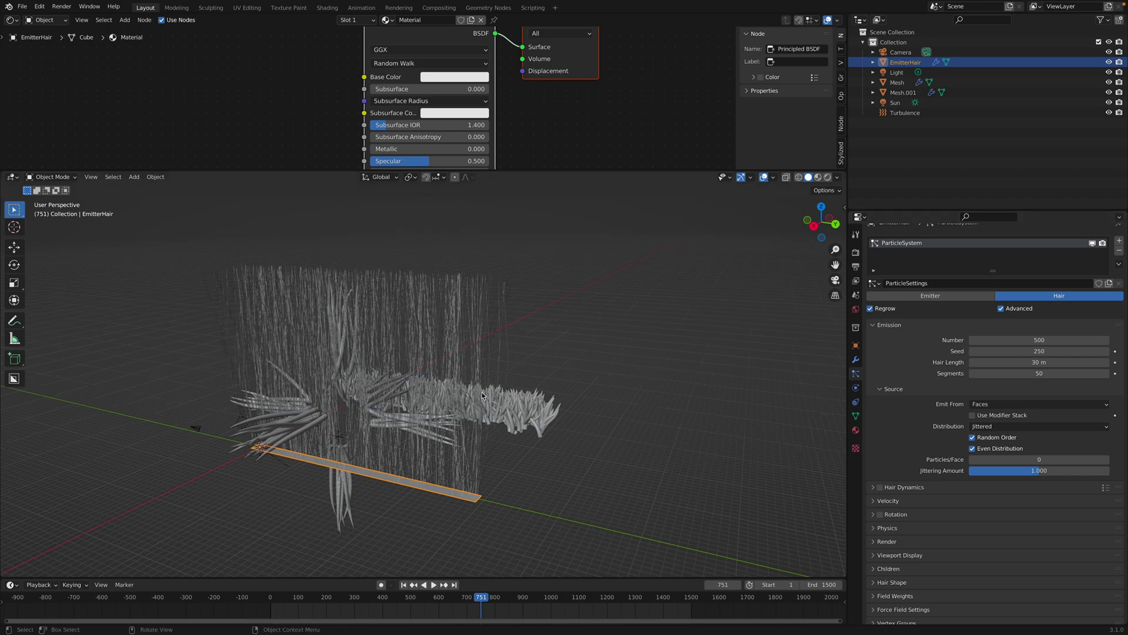
Toggle Hair Dynamics on and back off, and browse its option panels.
left_click(880, 487)
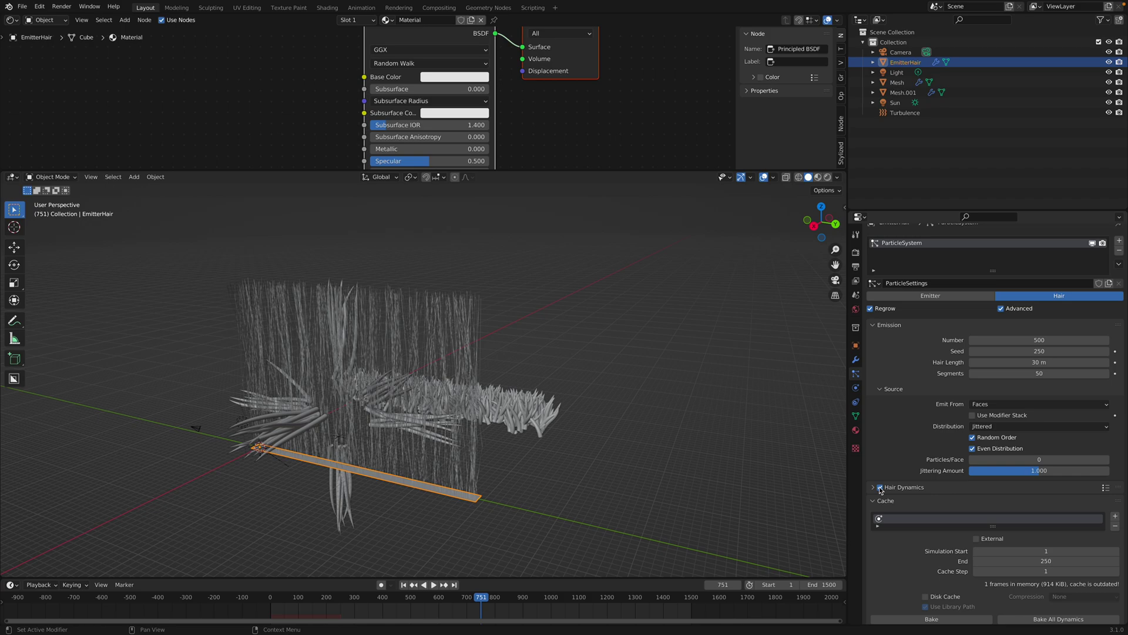
middle_click_drag(693, 460, 740, 465)
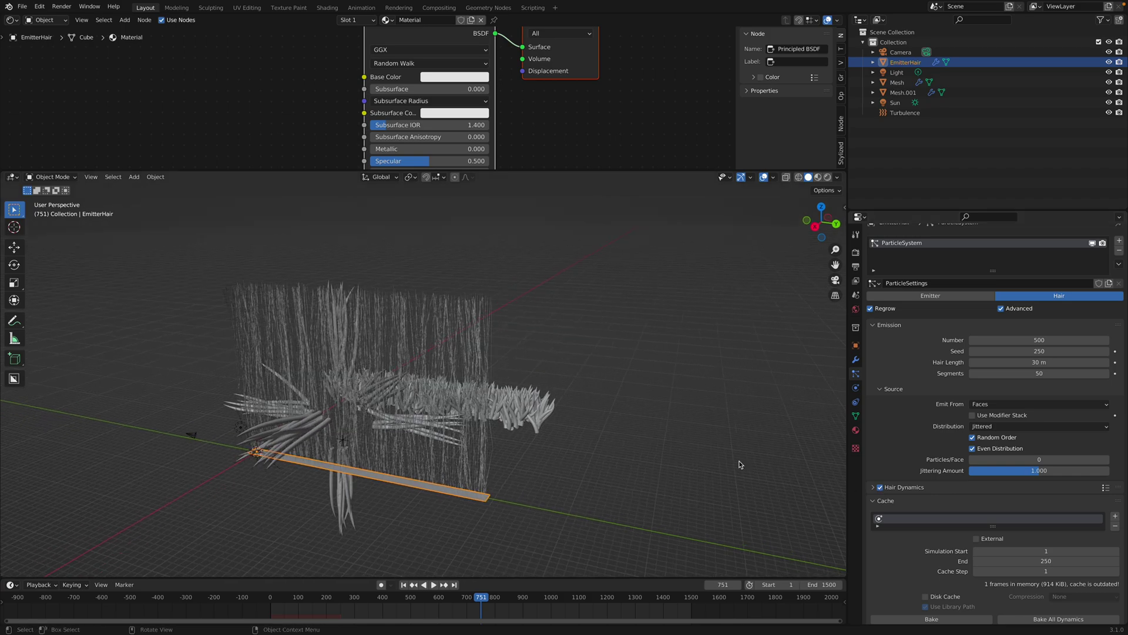
left_click(879, 487)
scroll(877, 509, "down", 2)
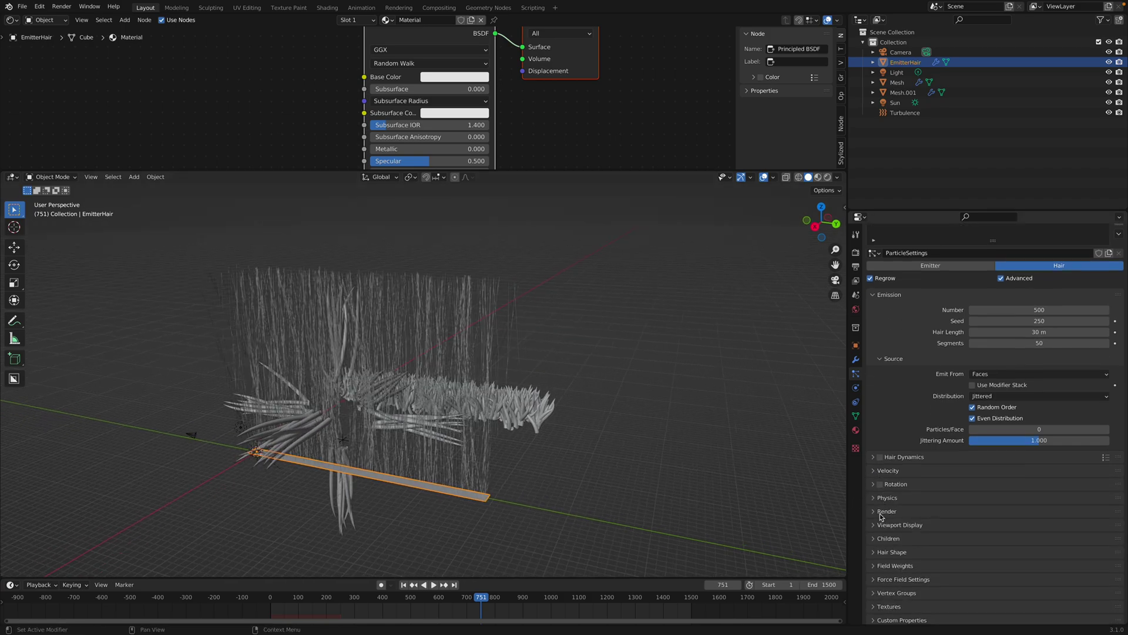
left_click(868, 458)
scroll(891, 471, "down", 2)
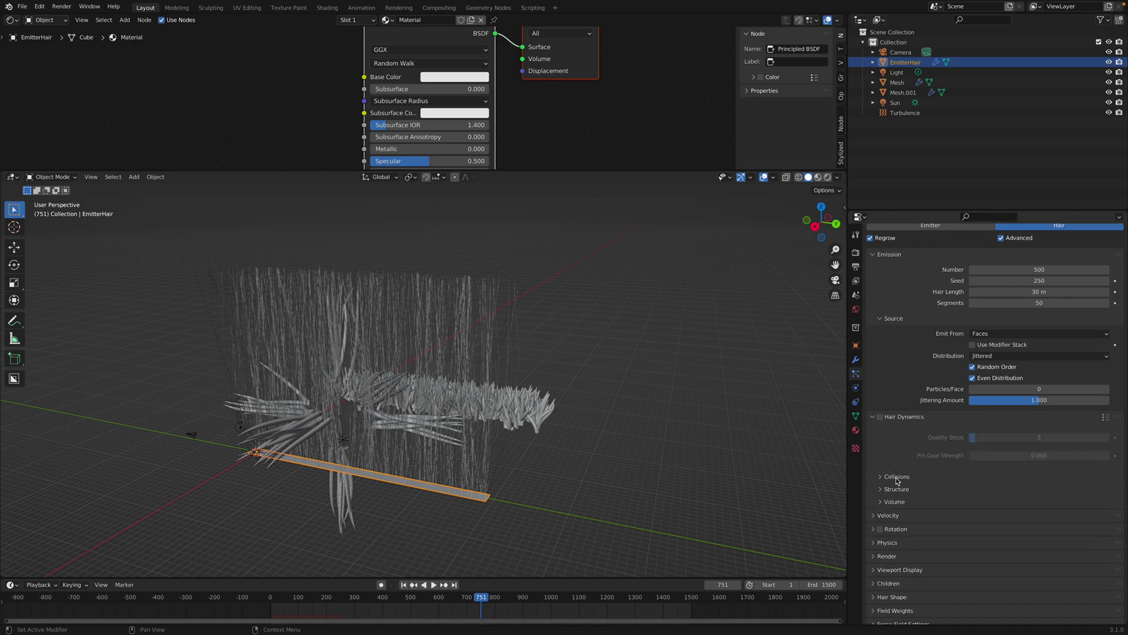
left_click(896, 476)
left_click(896, 477)
left_click(895, 501)
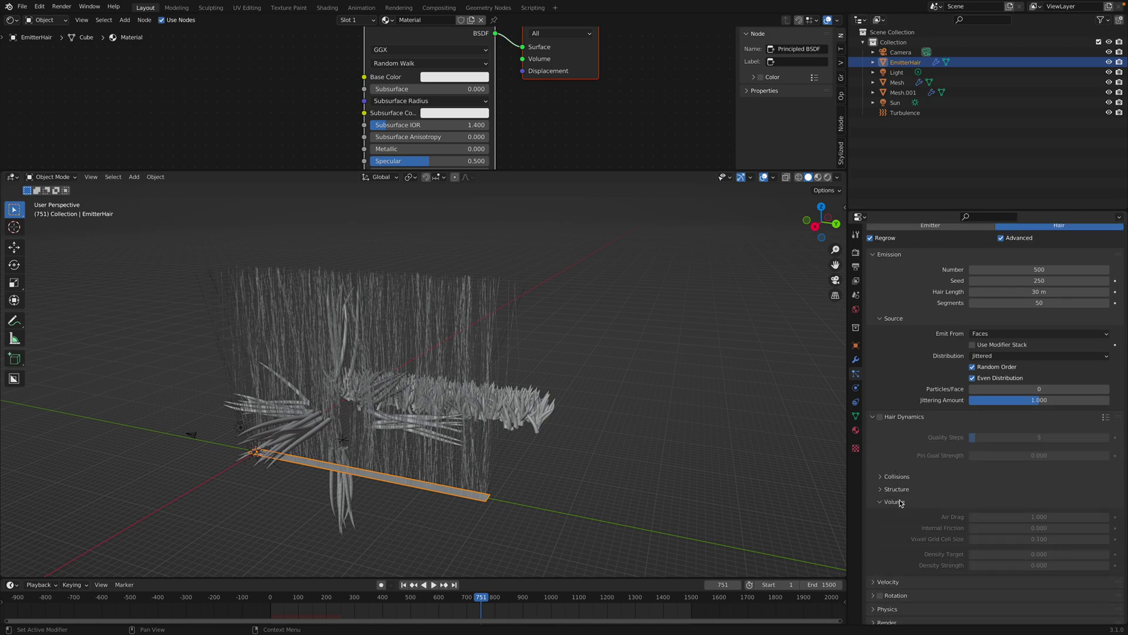
scroll(902, 509, "down", 2)
Set the hair Forces to Brownian 16.38, drag 0.352 and damp 0.007.
left_click(888, 496)
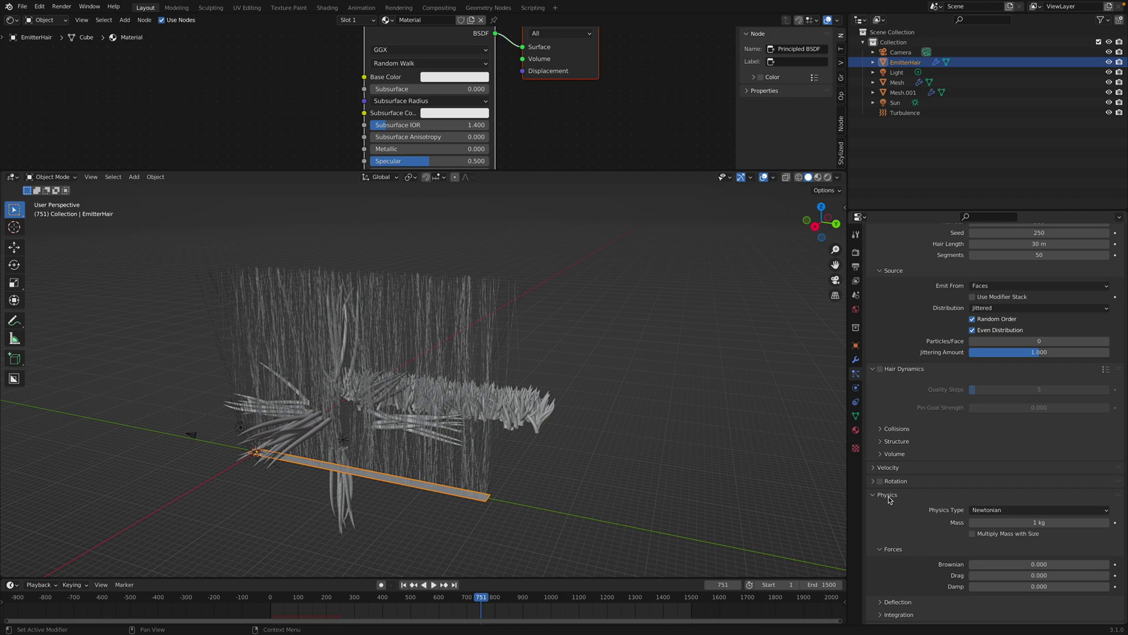
mouse_move(1021, 564)
left_mouse_down()
mouse_move(1075, 564)
mouse_move(1036, 564)
left_mouse_up()
middle_click_drag(528, 397, 582, 408)
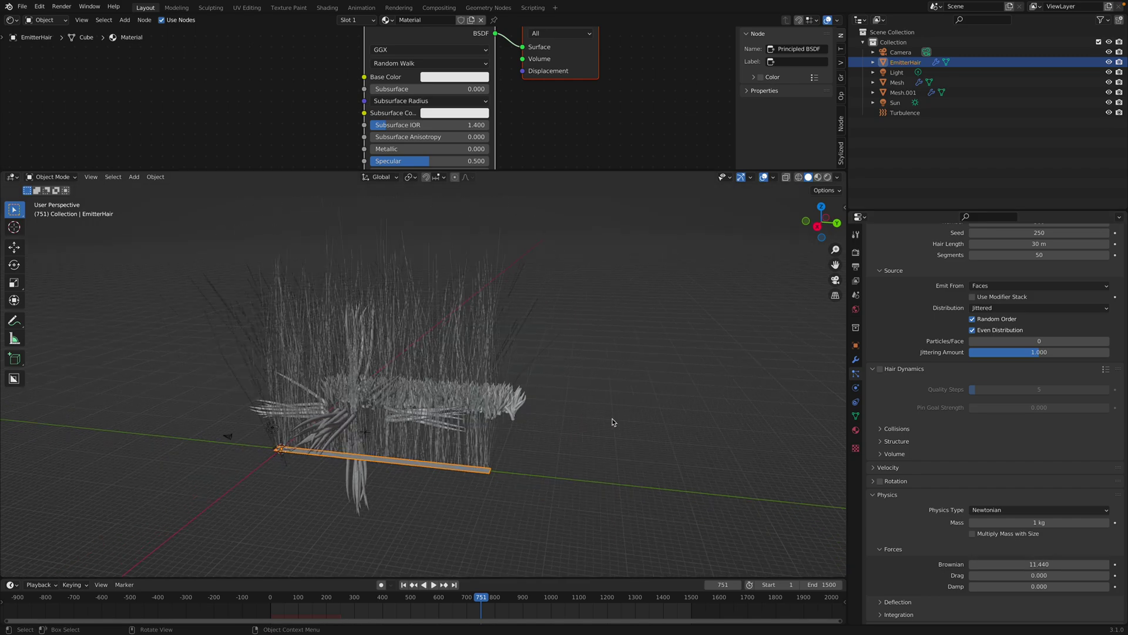
mouse_move(1039, 563)
left_mouse_down()
mouse_move(1077, 564)
mouse_move(1048, 574)
mouse_move(1080, 575)
mouse_move(1050, 563)
mouse_move(1042, 587)
left_mouse_up()
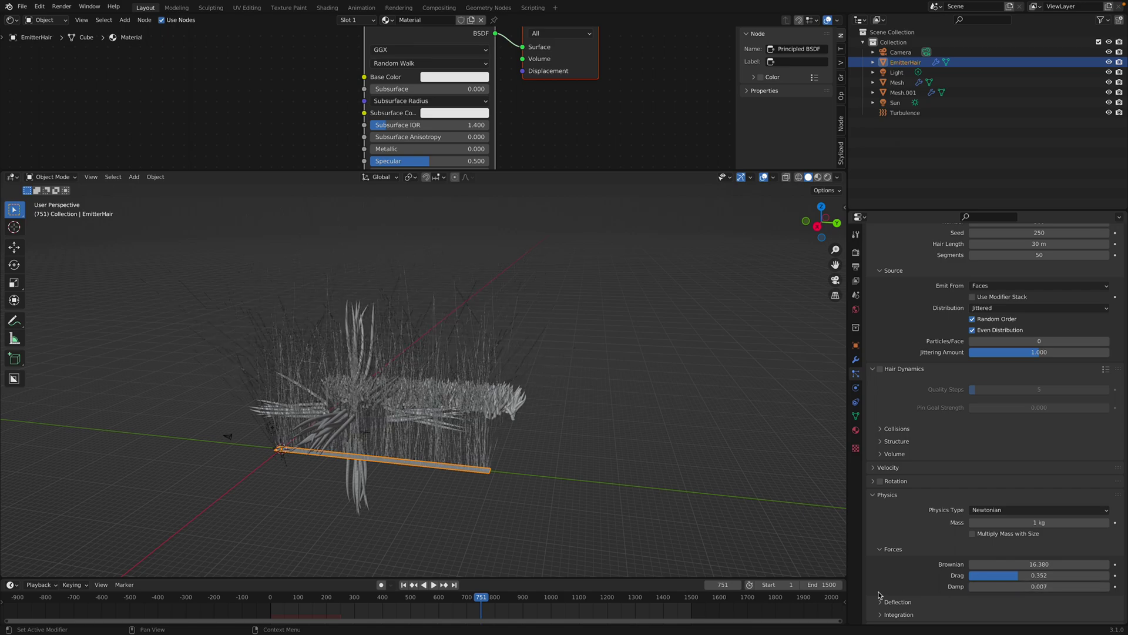
scroll(903, 541, "down", 4)
left_click(903, 527)
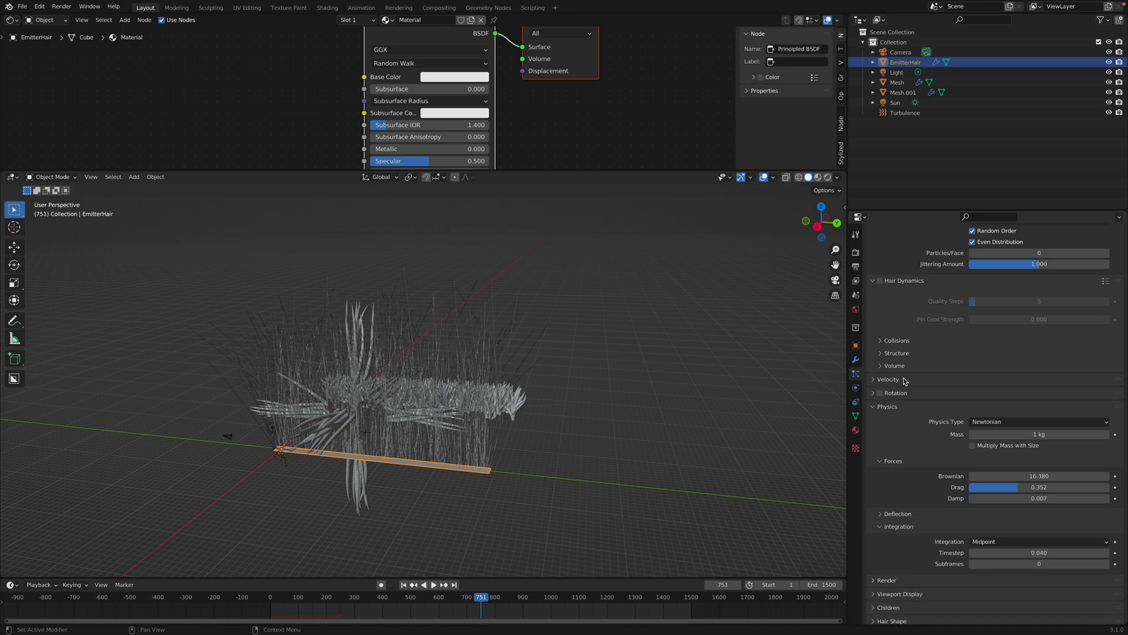
scroll(434, 323, "up", 2)
scroll(946, 571, "down", 2)
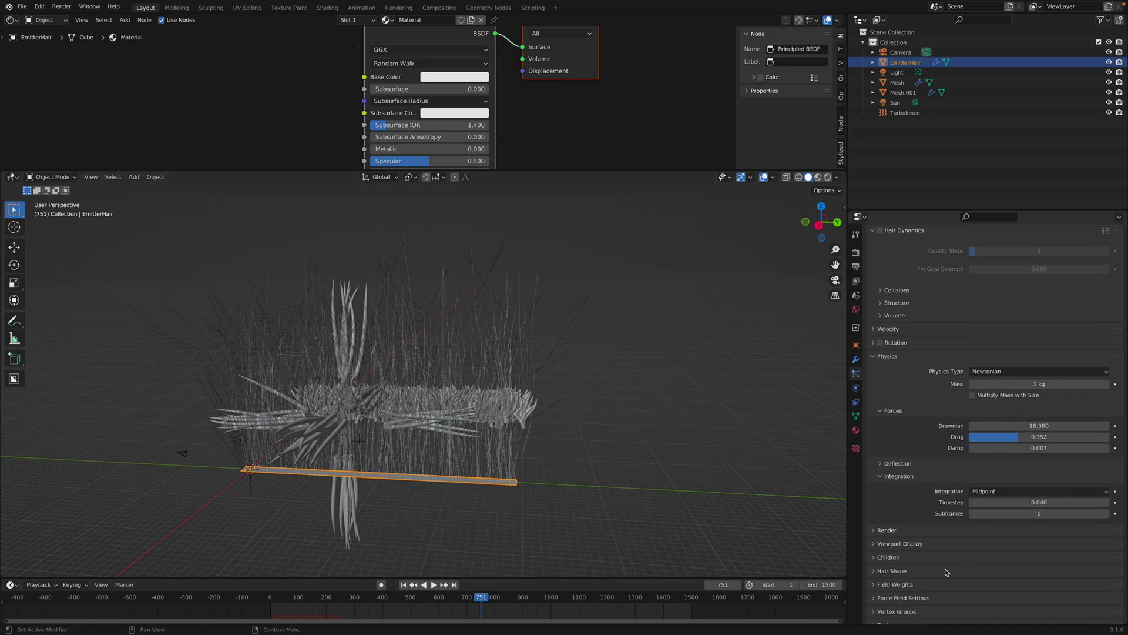
Set Hair Shape strand shape to 0 and save the blend file.
left_click(891, 570)
scroll(970, 547, "down", 2)
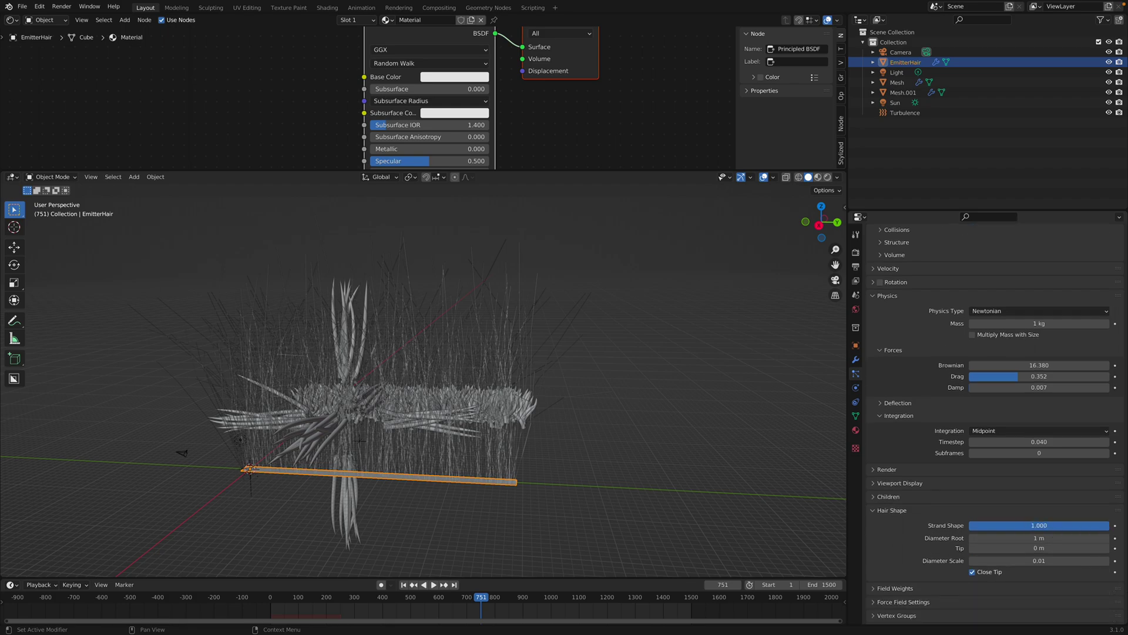
double_click(1069, 526)
type("0")
key("Return")
middle_click_drag(678, 473, 677, 485)
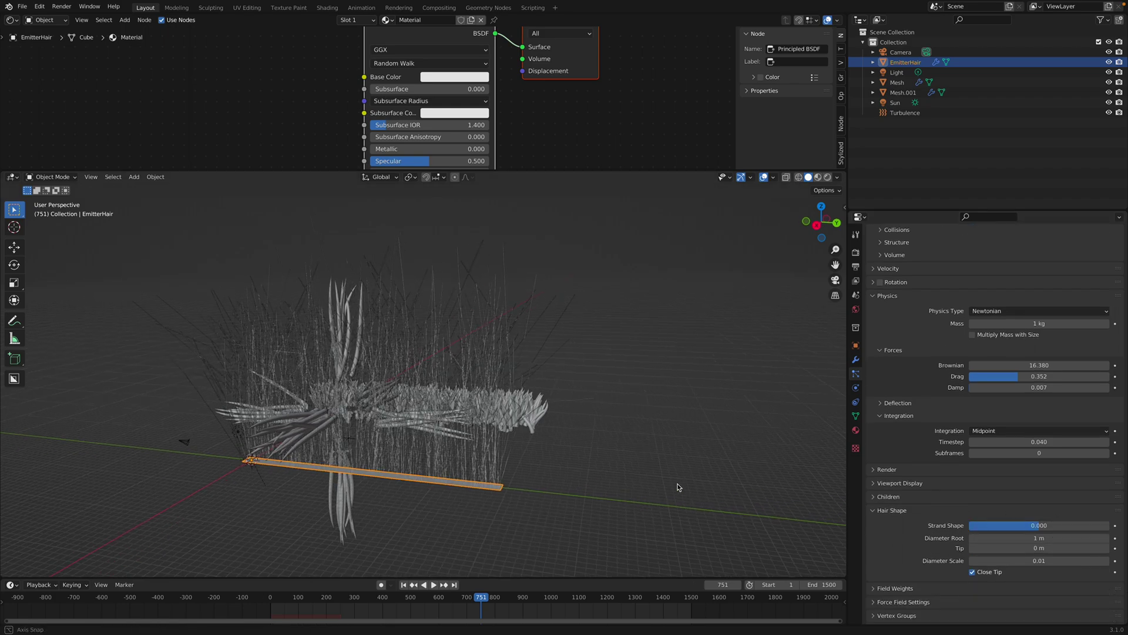
key("ctrl+s")
Rearrange the particle panels, collapsing Integration and Physics and showing Velocity.
left_click(884, 485)
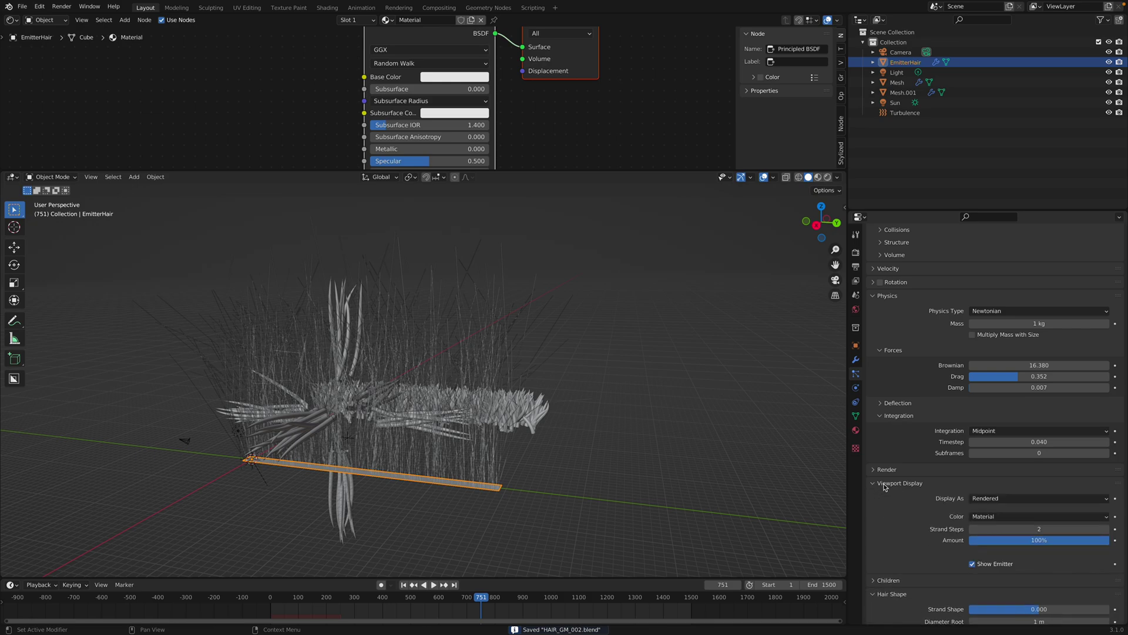
left_click(893, 415)
left_click(891, 404)
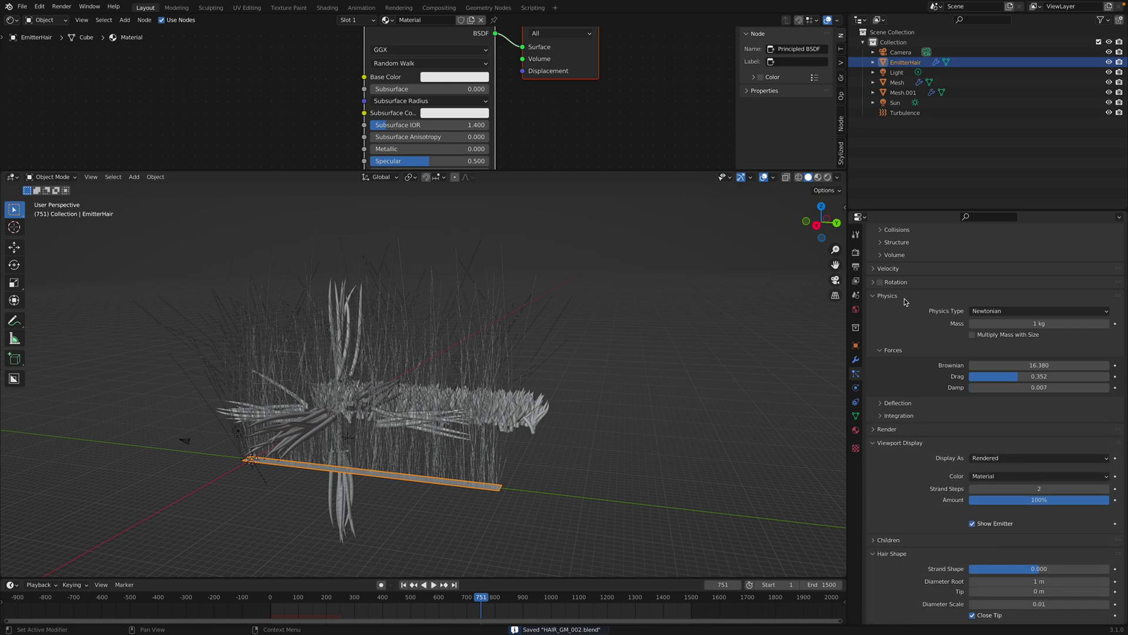
left_click(888, 296)
left_click(891, 317)
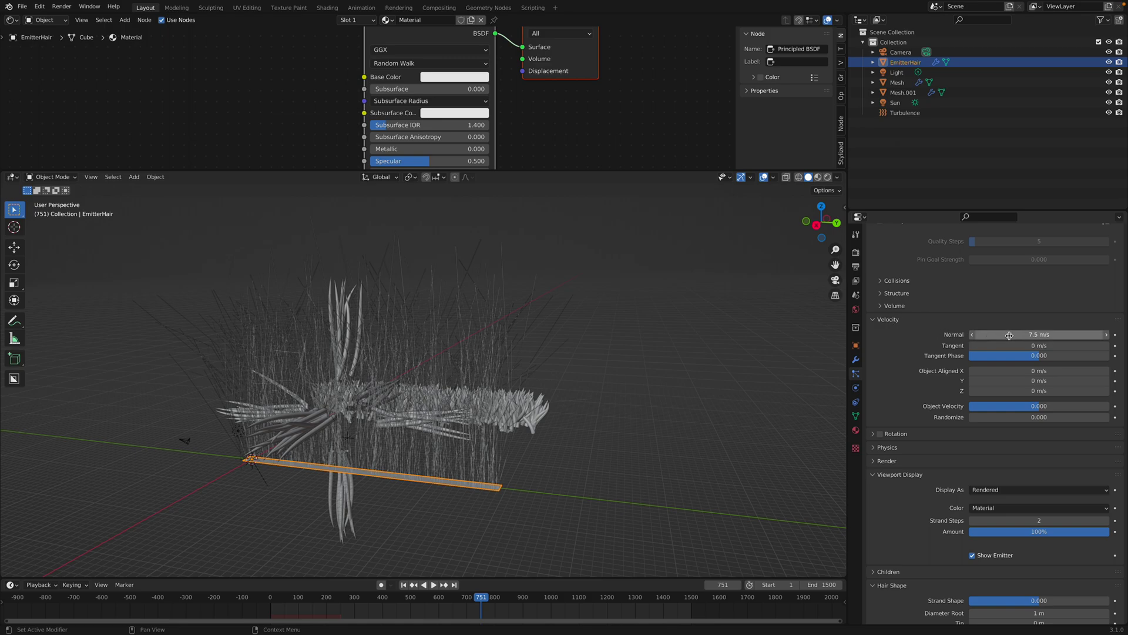
Raise the hair's normal emission velocity, expand the collision settings, and save.
mouse_move(1009, 335)
left_mouse_down()
mouse_move(1058, 335)
mouse_move(1001, 335)
left_mouse_up()
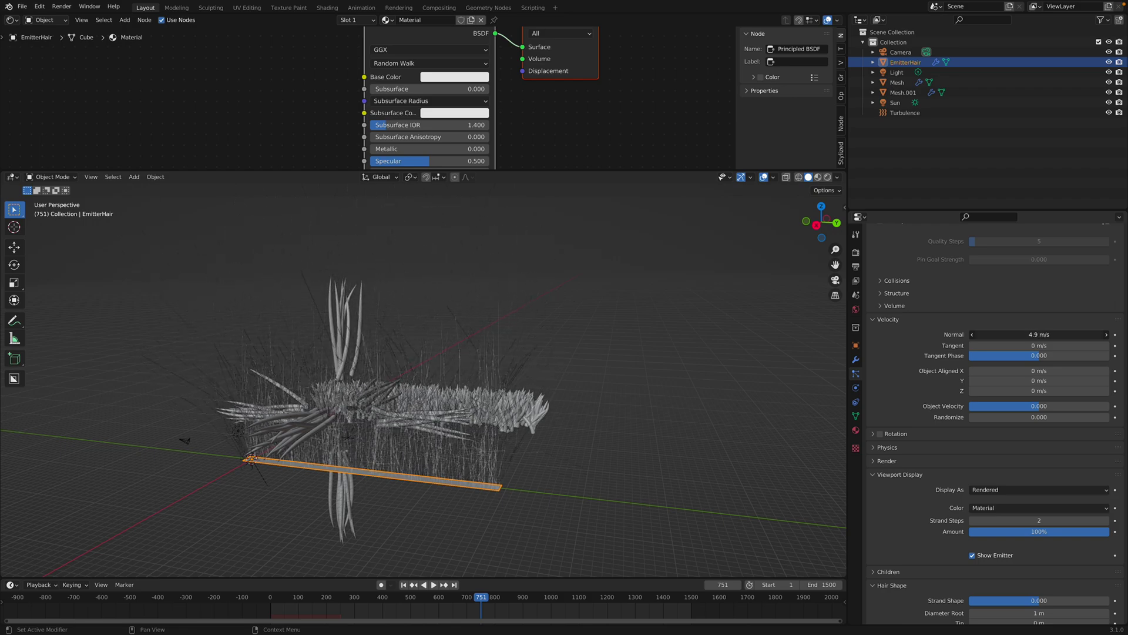
left_click_drag(1001, 335, 1023, 336)
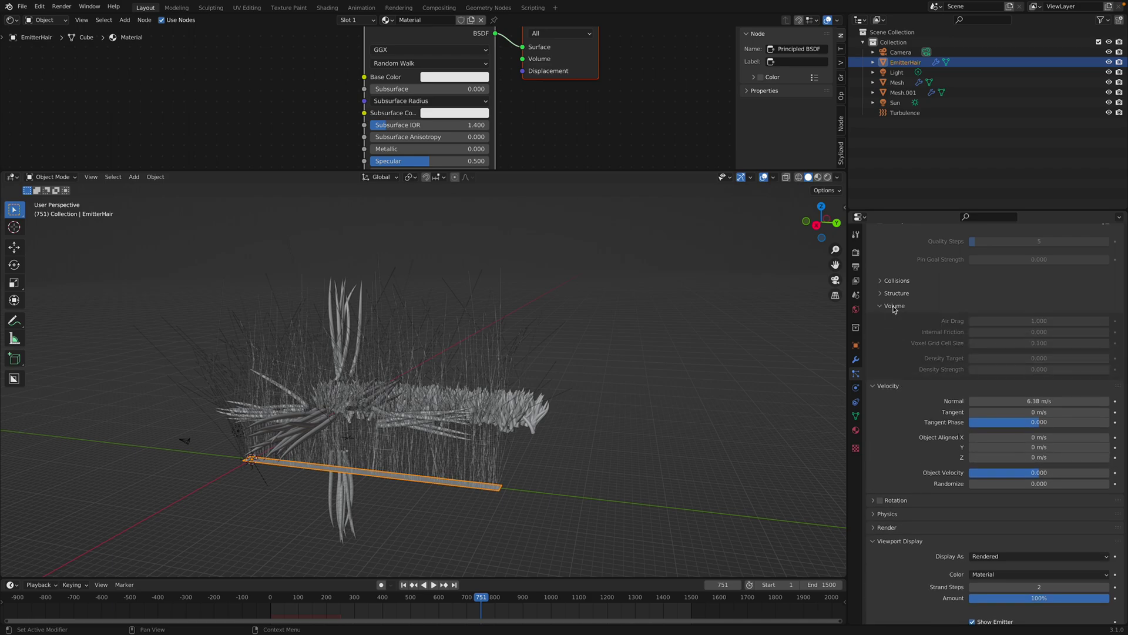
left_click(891, 281)
scroll(892, 281, "up", 2)
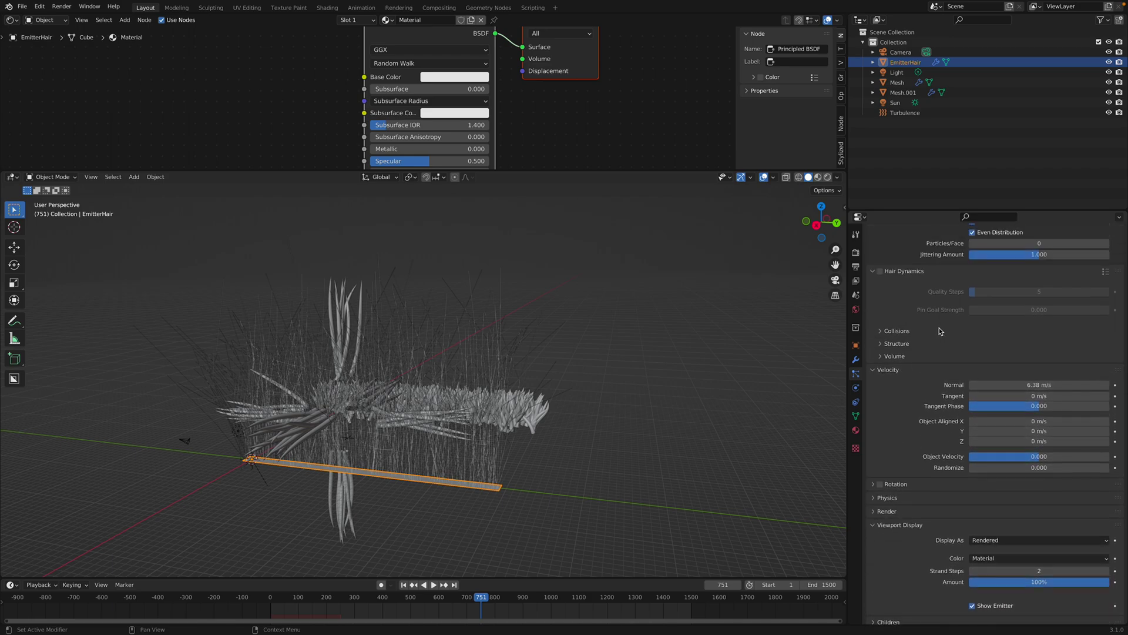
scroll(934, 334, "up", 2)
scroll(970, 370, "up", 1)
key("ctrl+s")
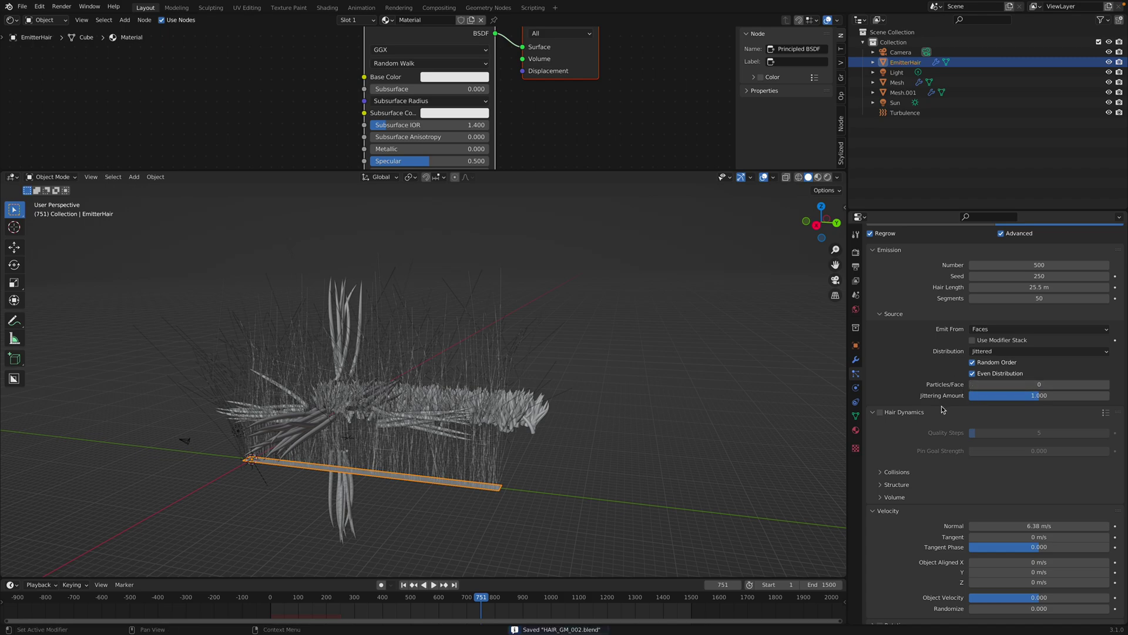
Enable Use Modifier Stack, set Hair Length to 30 m, and save.
left_click(880, 411)
left_click(879, 412)
scroll(669, 393, "up", 1)
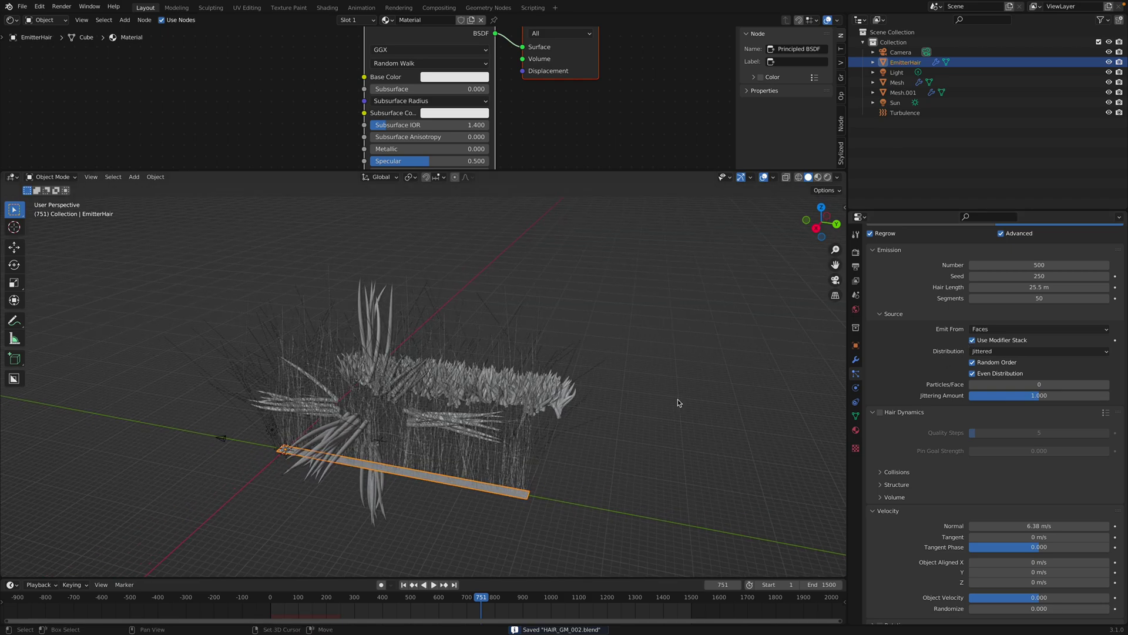
scroll(678, 399, "up", 2)
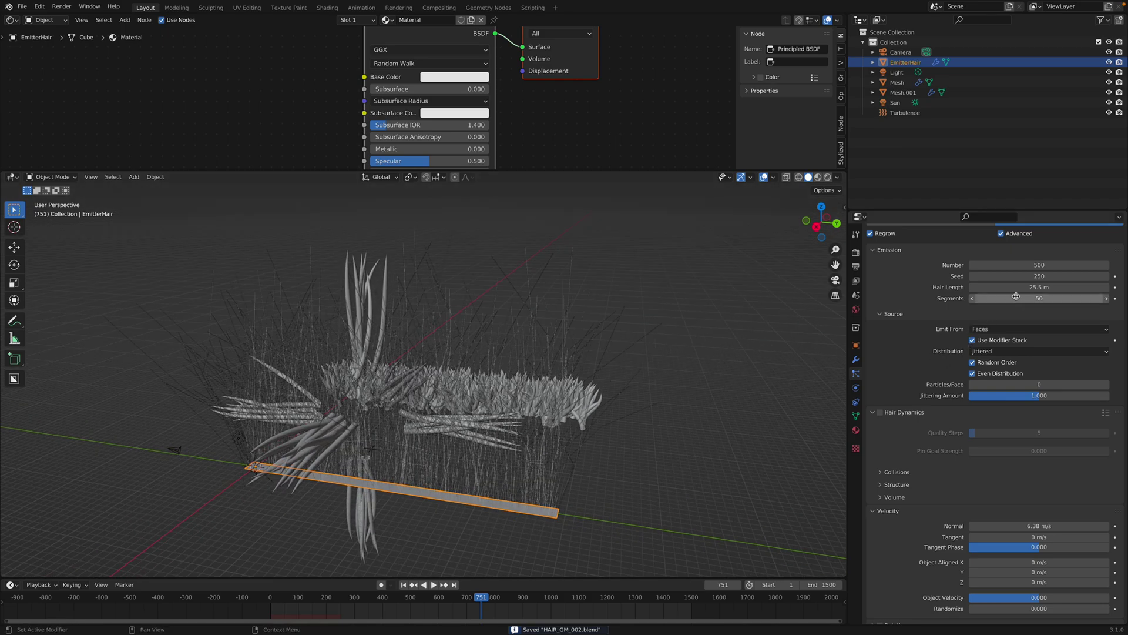
mouse_move(1039, 286)
left_mouse_down()
mouse_move(1084, 286)
mouse_move(1020, 288)
left_mouse_up()
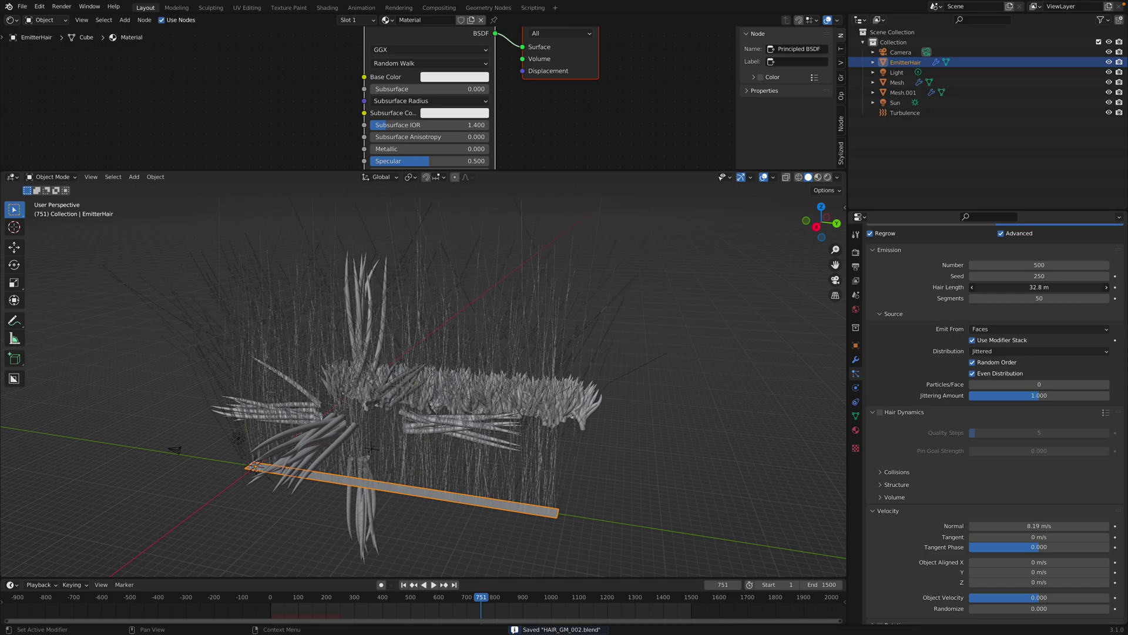
left_click(1020, 287)
type("30")
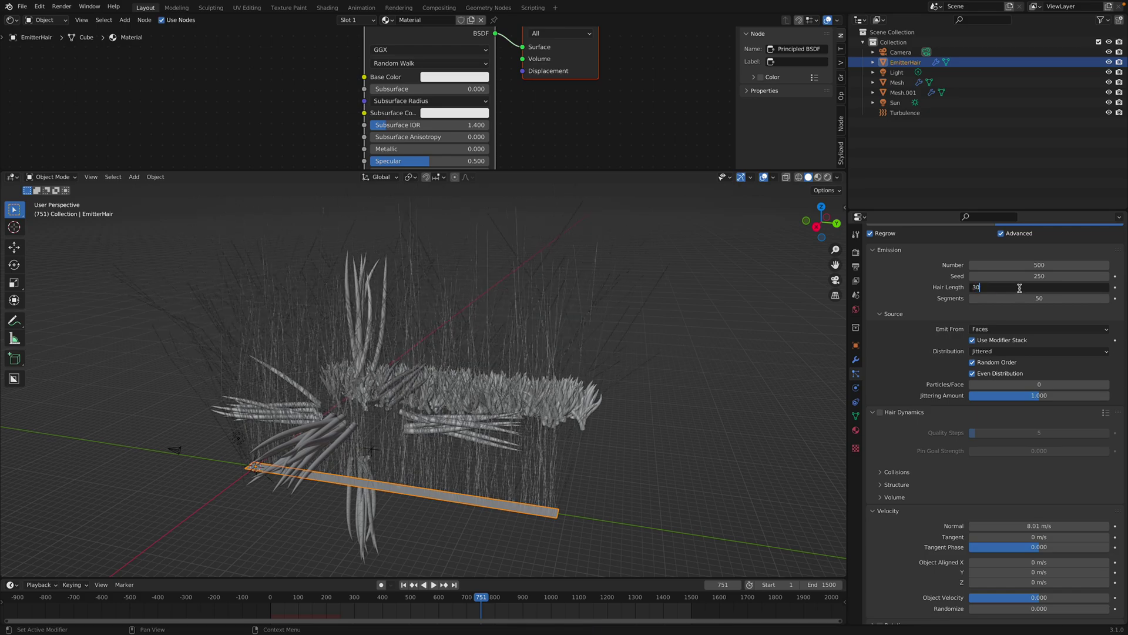
key("Return")
key("ctrl+s")
Convert the hair particles to Mesh.002 and move it aside along Y.
left_click(856, 361)
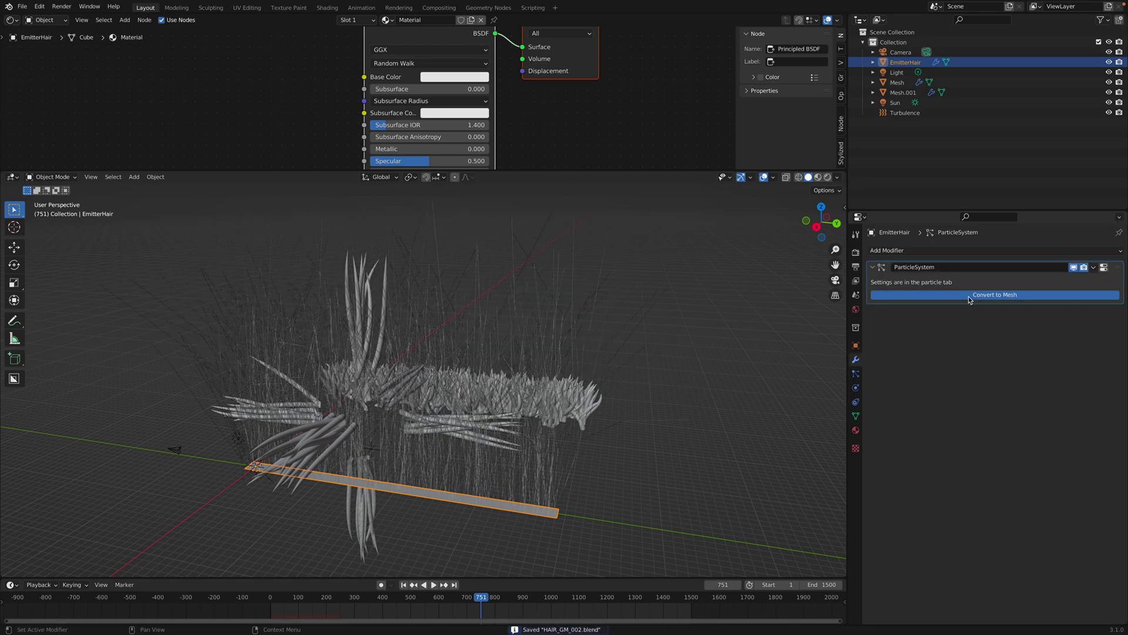
left_click(968, 297)
key("g")
key("y")
left_click(608, 432)
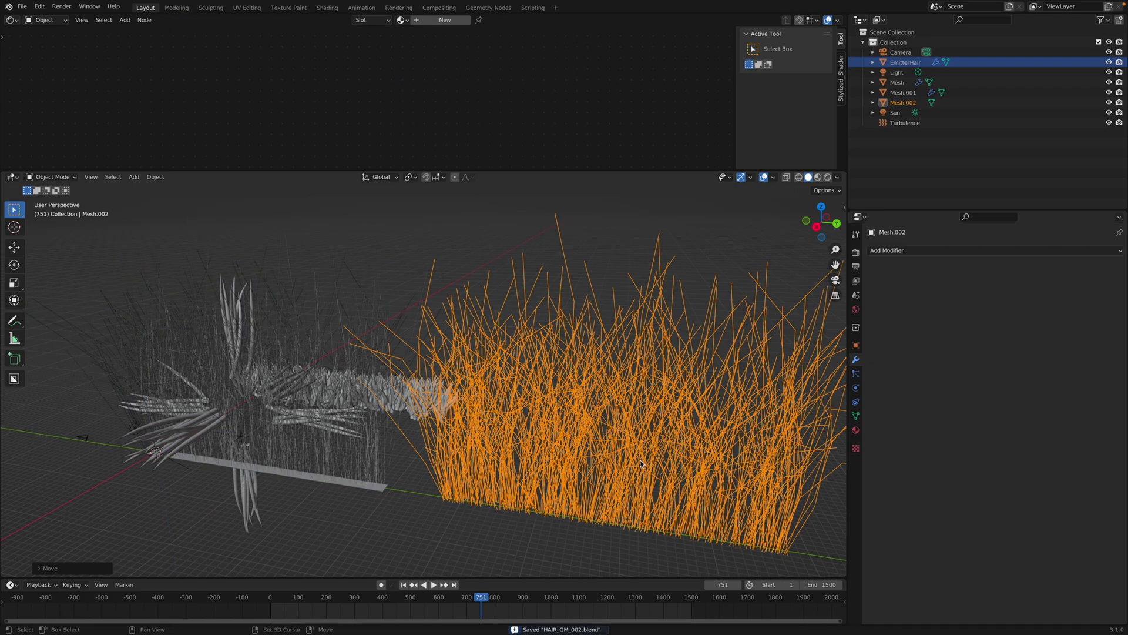
middle_click_drag(608, 432, 614, 423)
key("g")
left_click(615, 423)
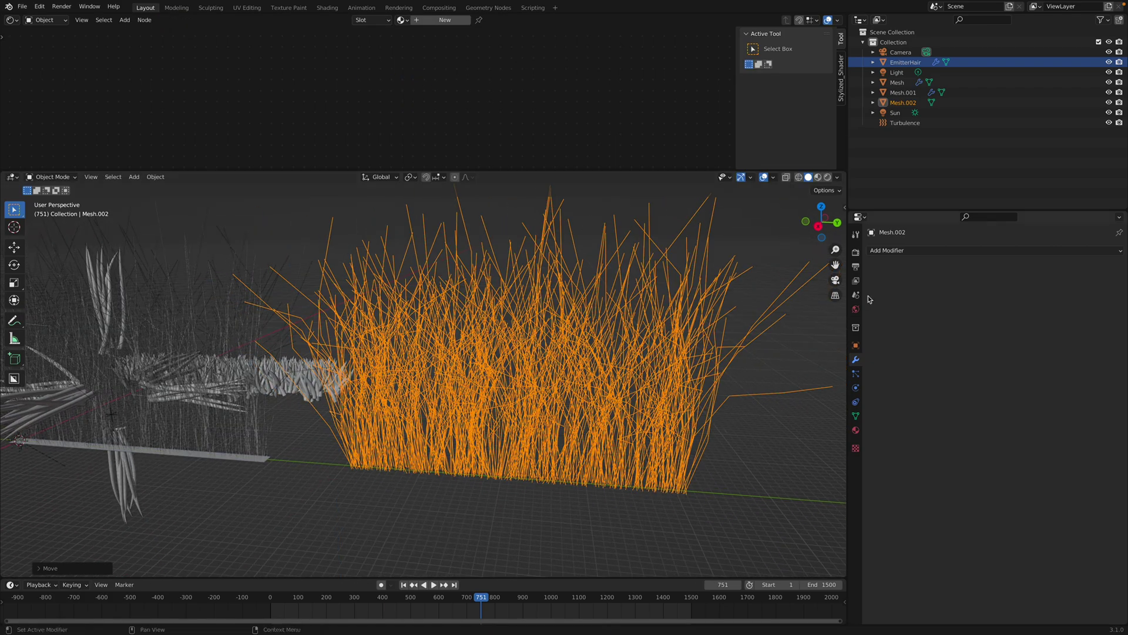
Add a Geometry Nodes modifier to Mesh.002 using the BS_GrowMe node group.
left_click(887, 251)
left_click(916, 339)
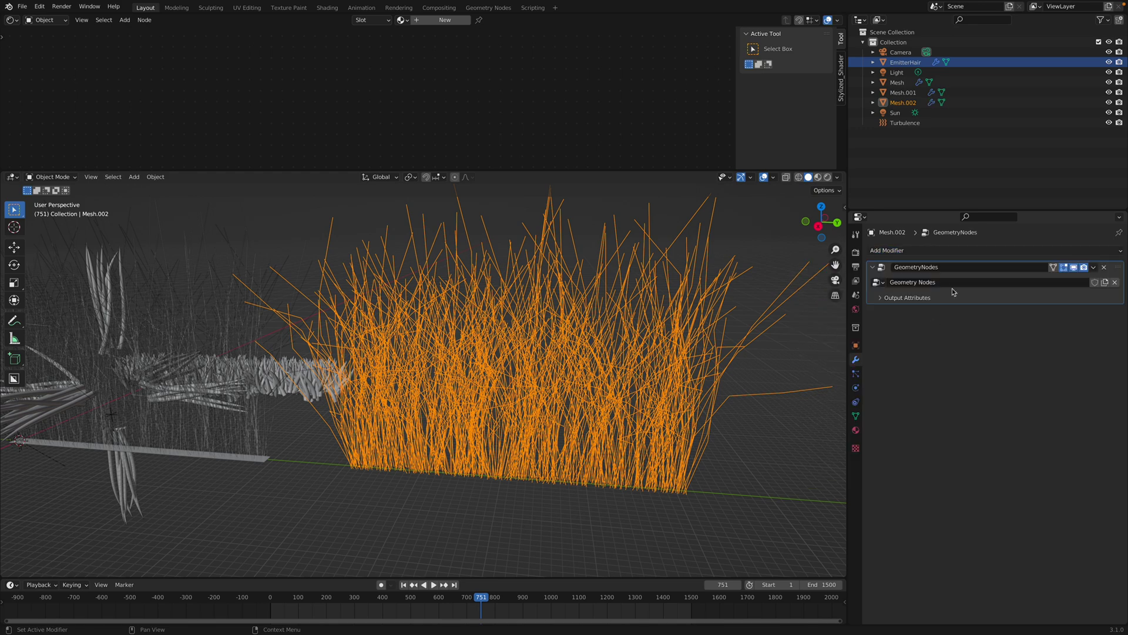
left_click(880, 283)
left_click(890, 298)
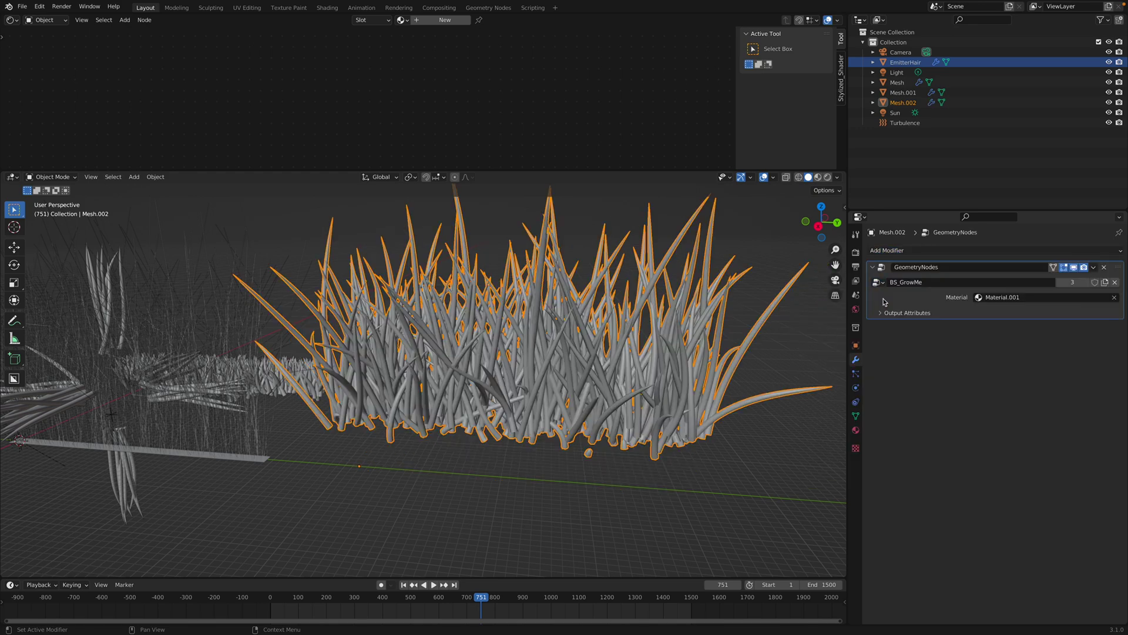
Deselect, save, and play the growth, stopping at fully grown frame 1100.
left_click(613, 517)
left_click(315, 603)
key("ctrl+s")
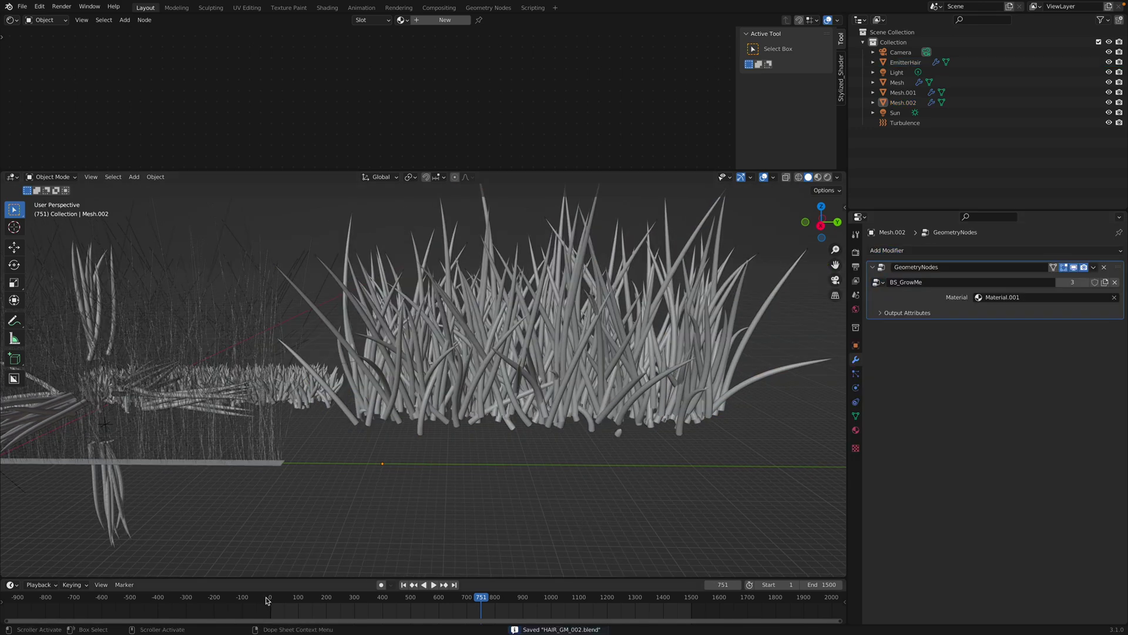
key("space")
left_click_drag(326, 603, 579, 603)
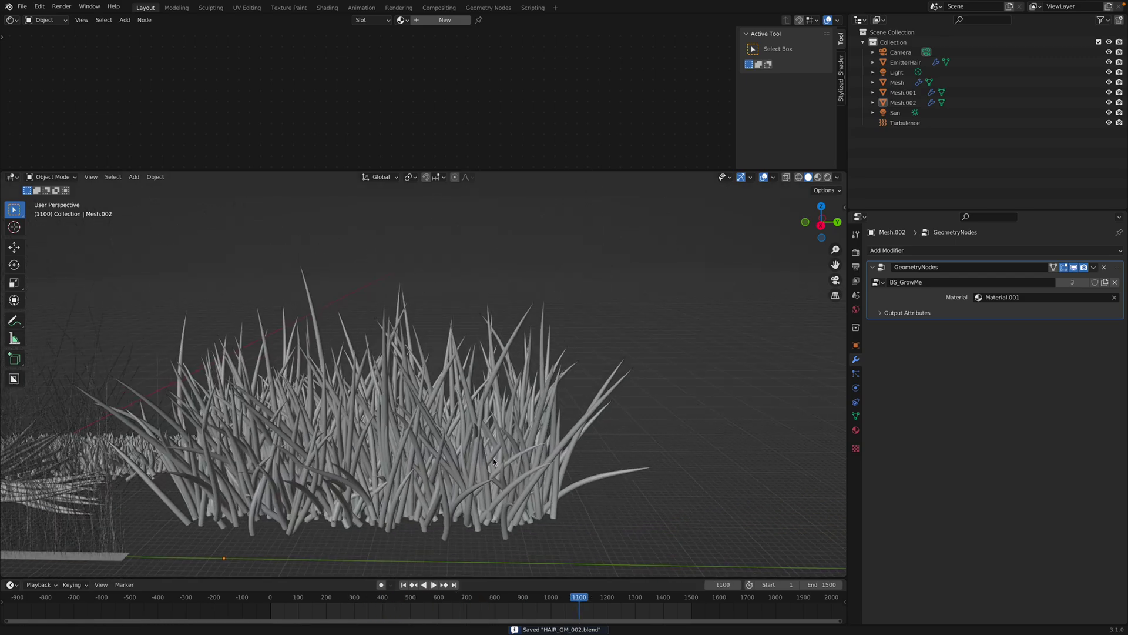
key("space")
In Rendered shading, give BS_GrowMe colorful_tentacles_mat and replay growth from the start.
left_click(826, 178)
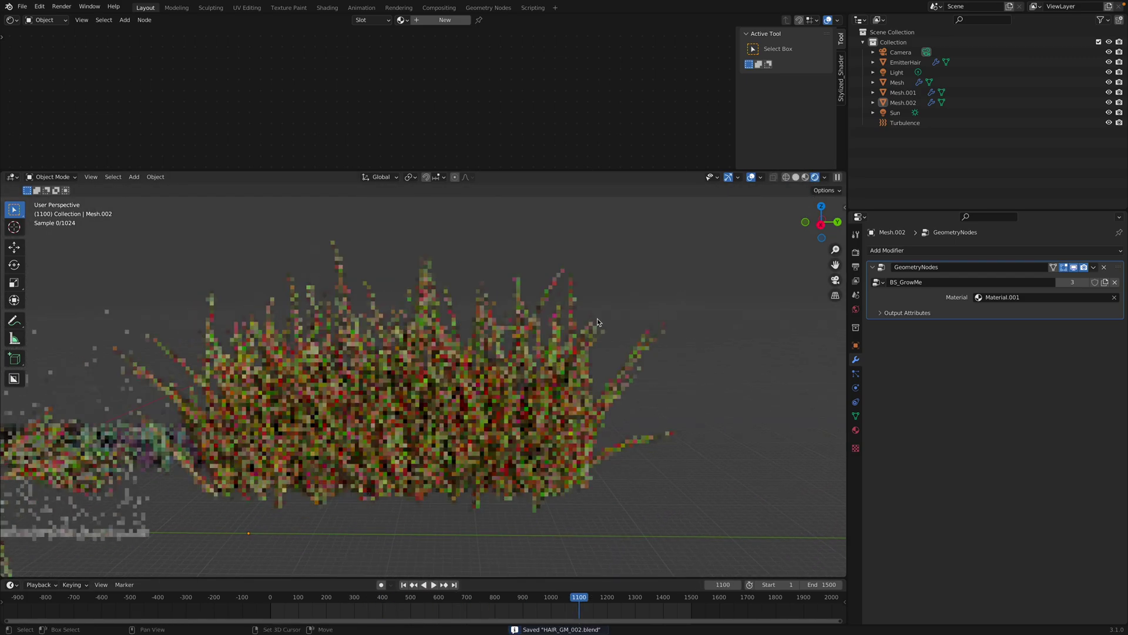
left_click(597, 318)
left_click(1001, 297)
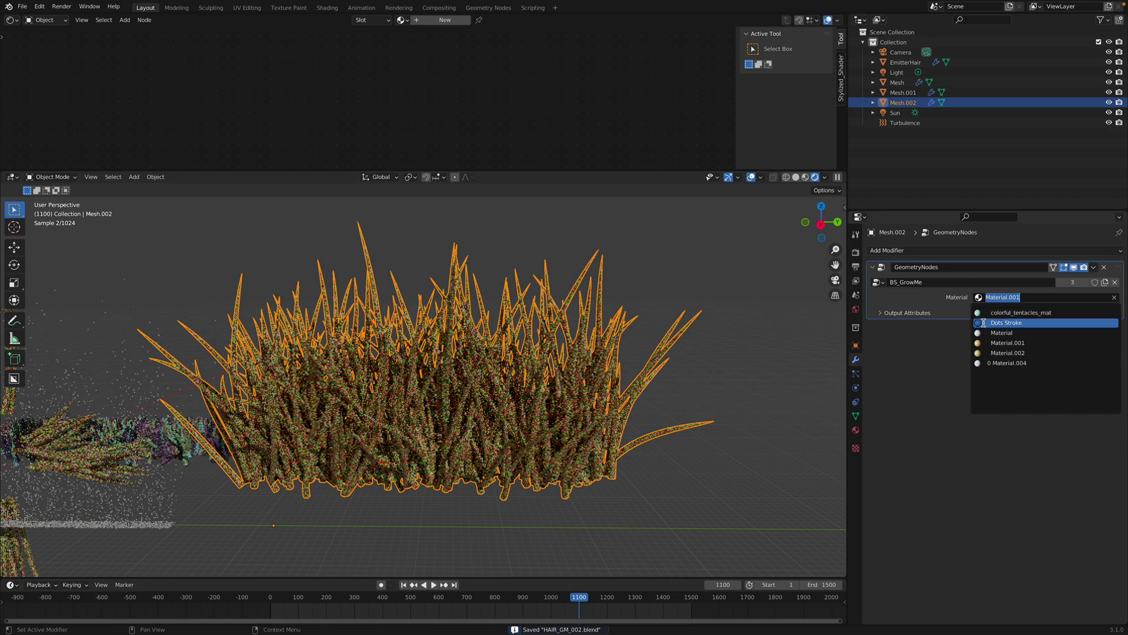
left_click(988, 314)
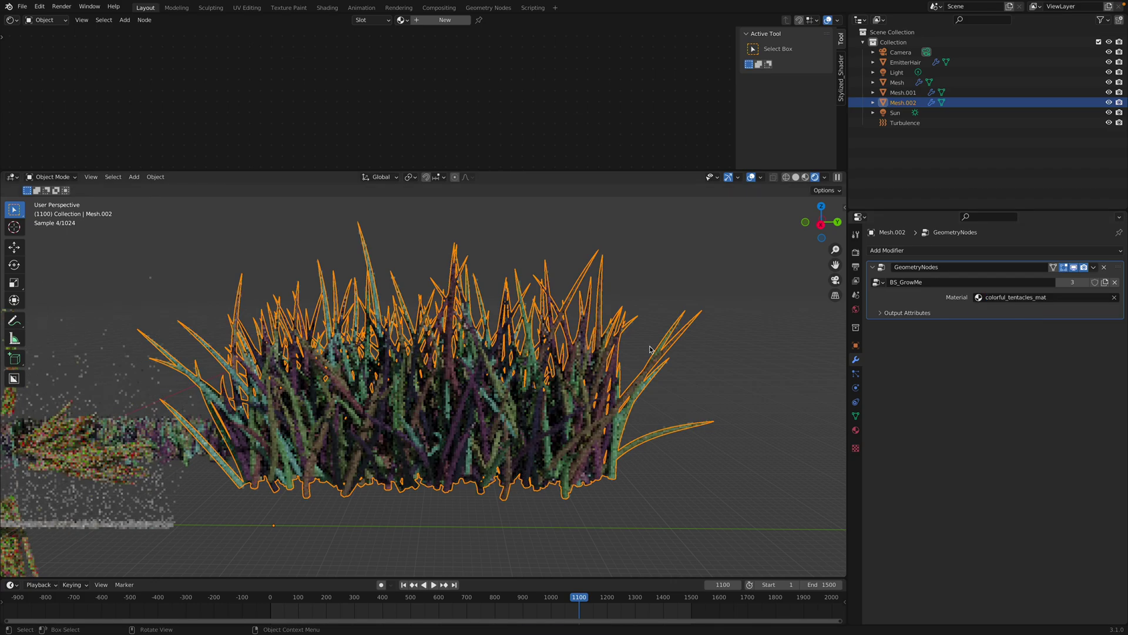
left_click(714, 385)
scroll(631, 392, "up", 2)
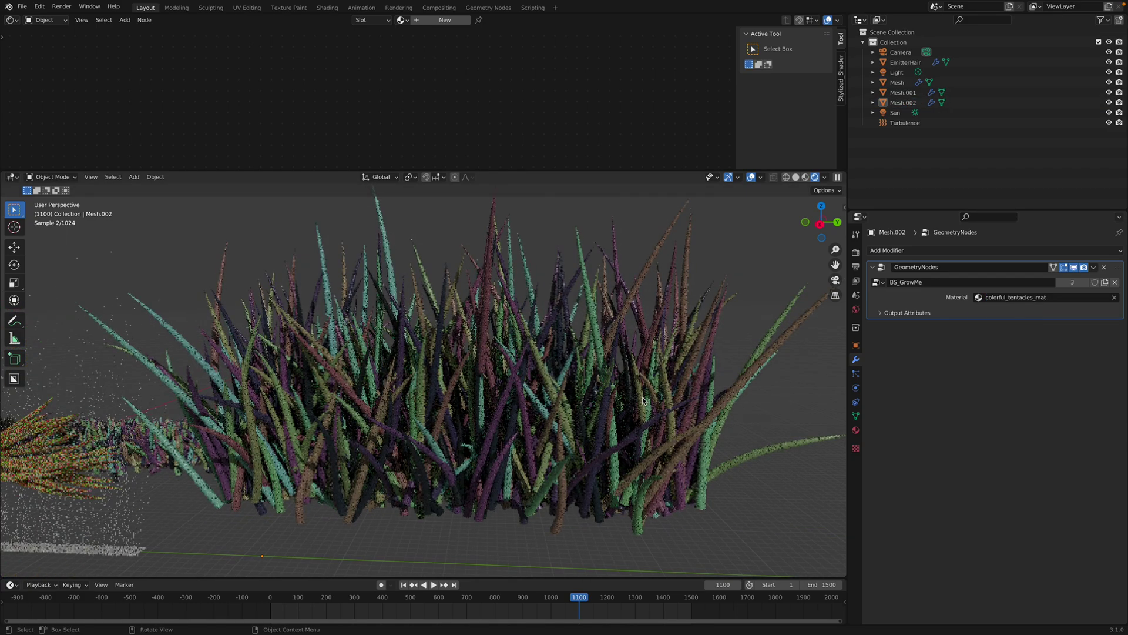
key("space")
left_click_drag(284, 598, 403, 598)
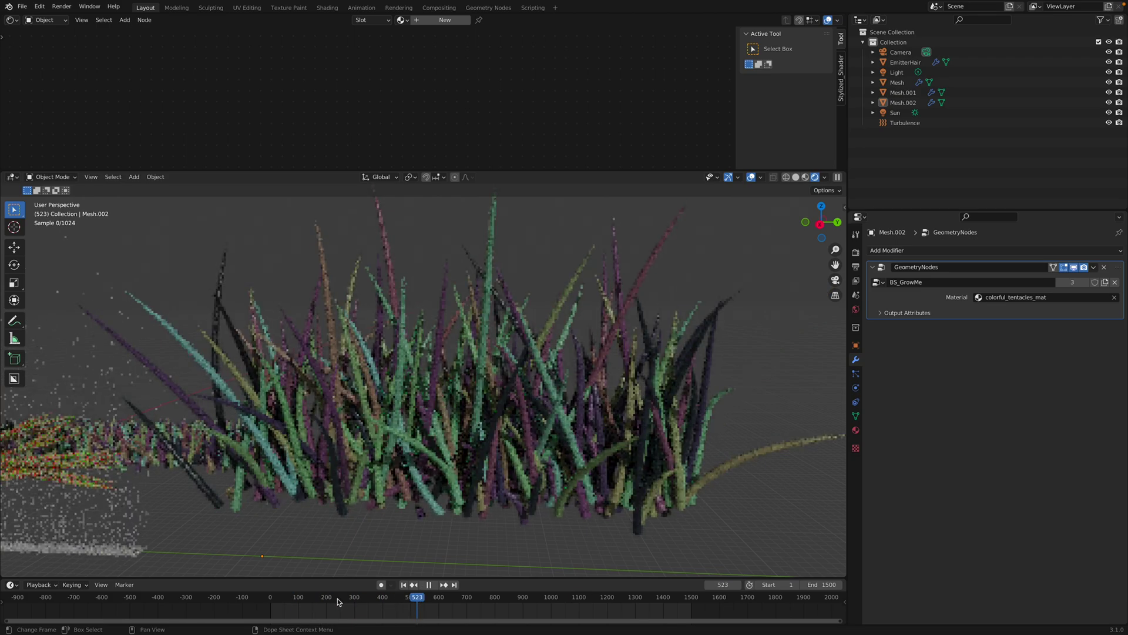
mouse_move(403, 598)
left_mouse_down()
mouse_move(285, 600)
mouse_move(295, 600)
left_mouse_up()
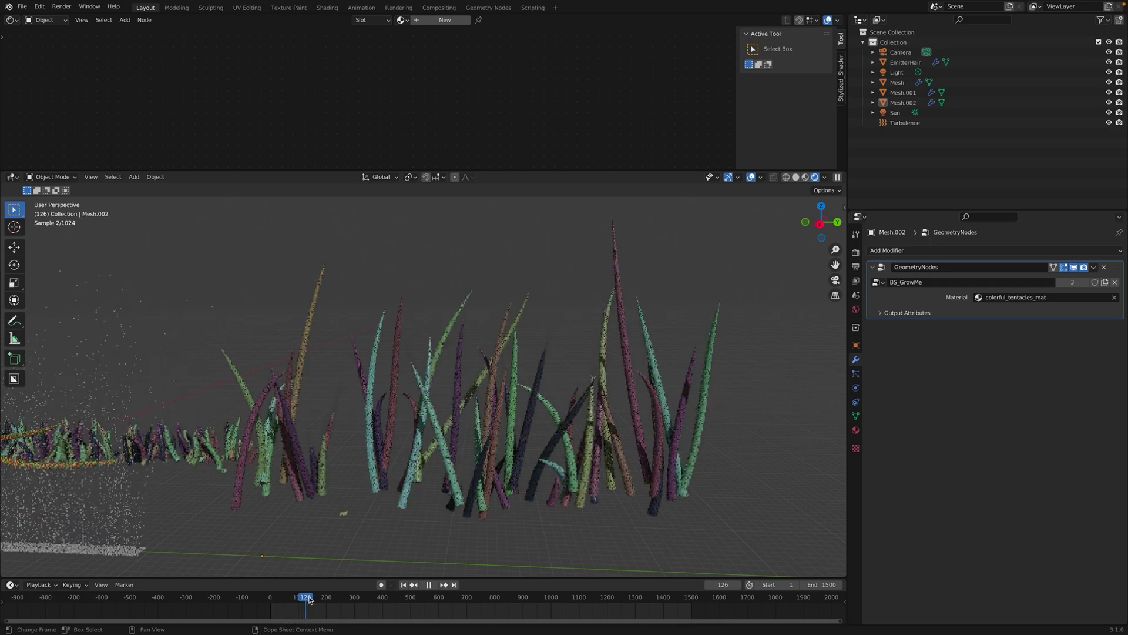
left_click_drag(294, 600, 335, 599)
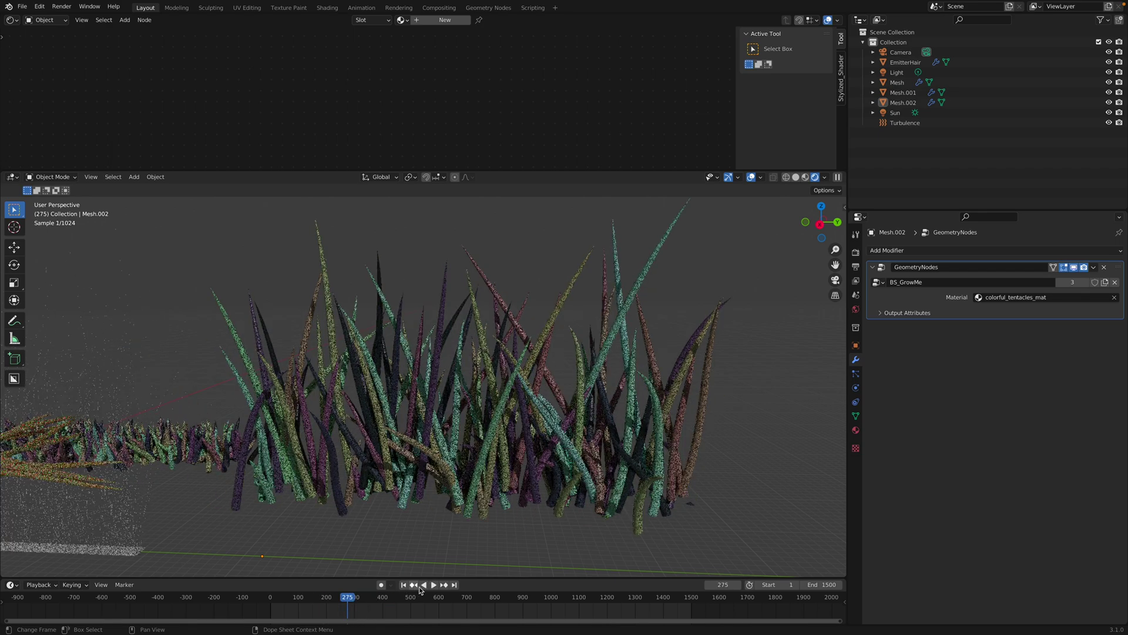
key("space")
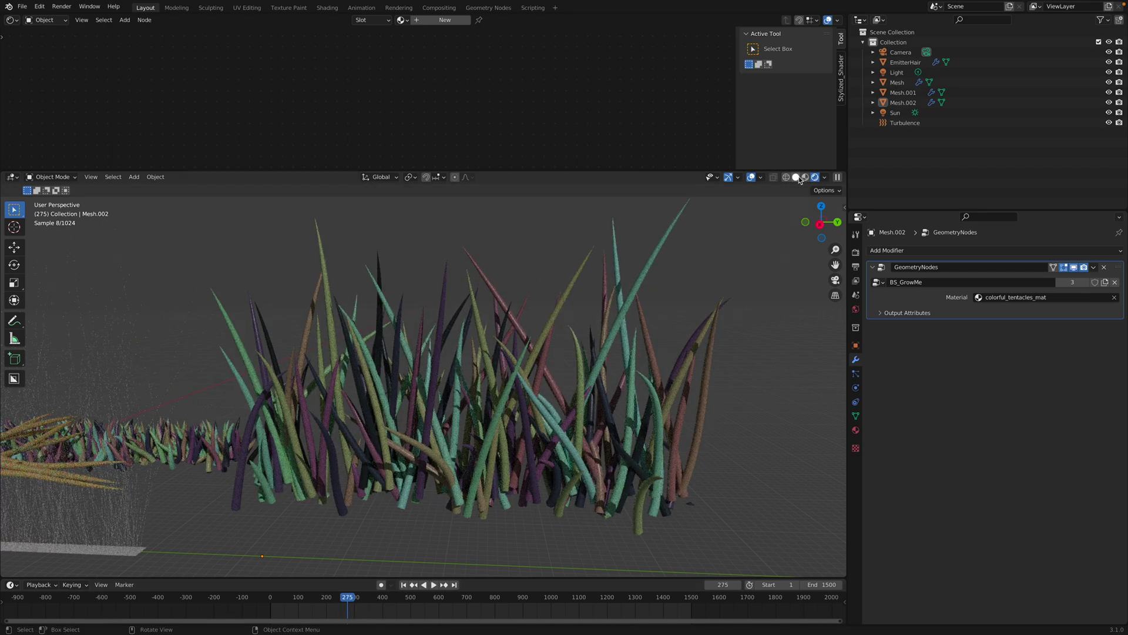
left_click(797, 178)
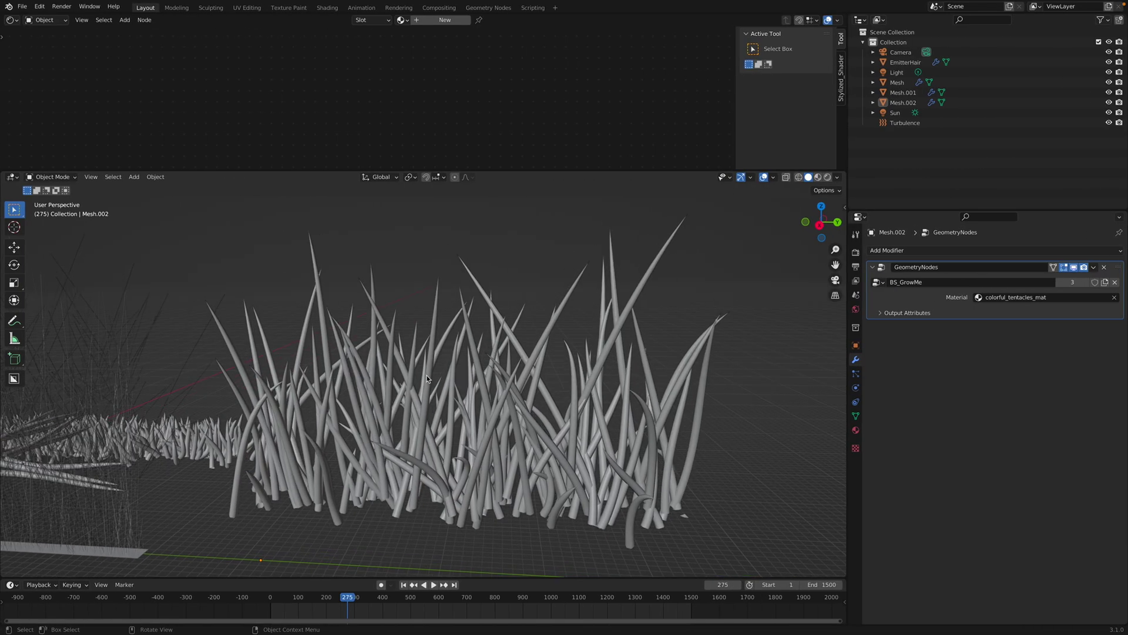
left_click(353, 364)
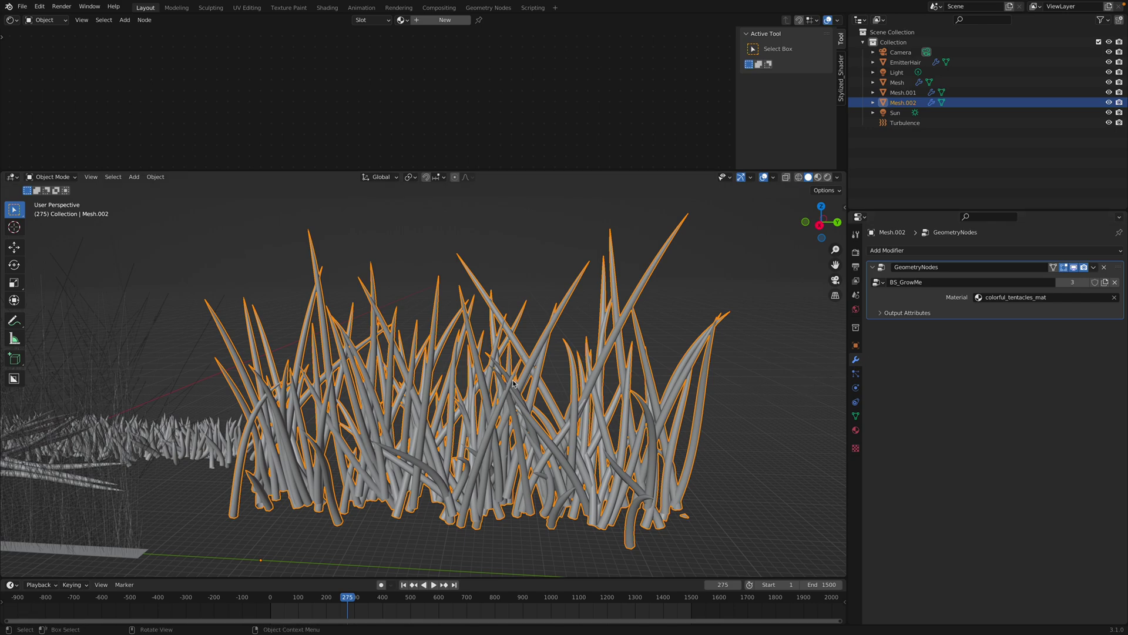
left_click(375, 550)
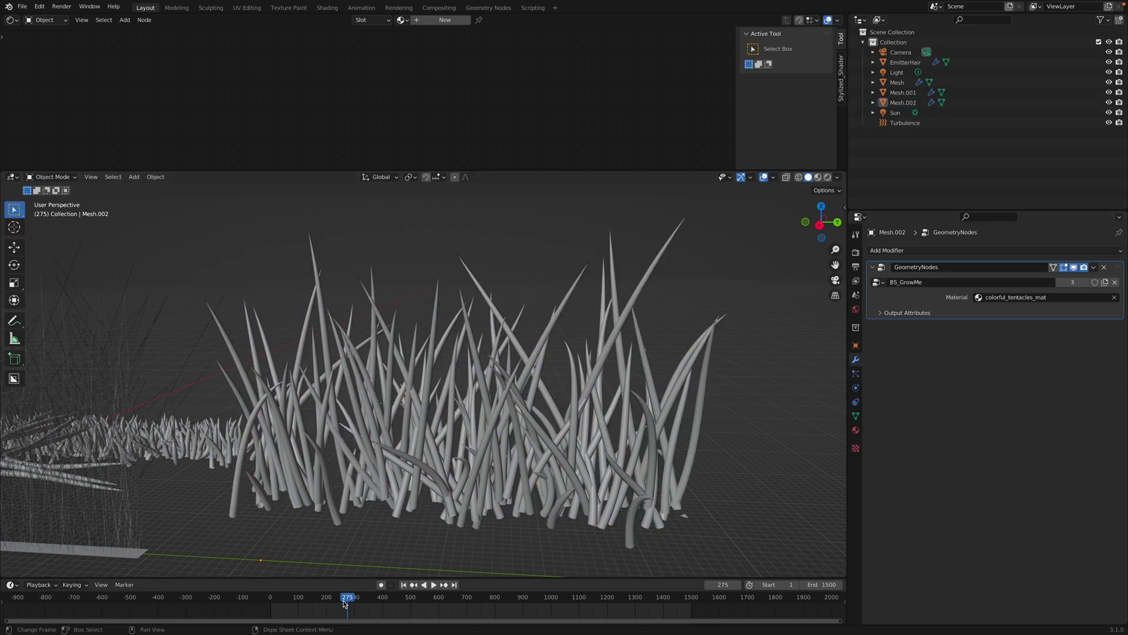
left_click_drag(344, 601, 476, 600)
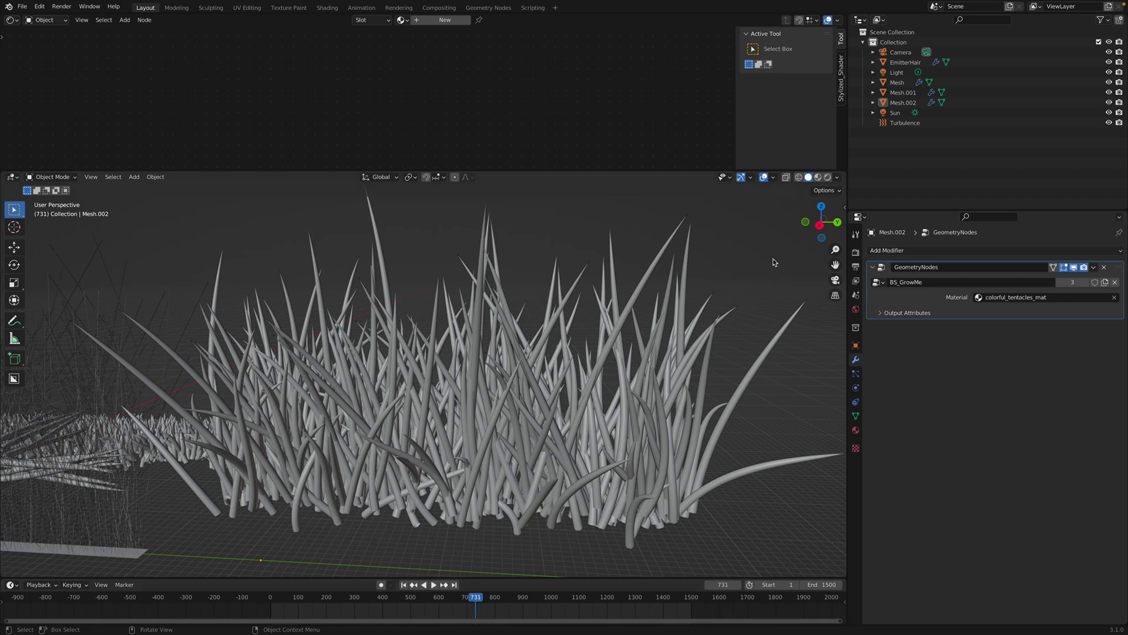
left_click(827, 176)
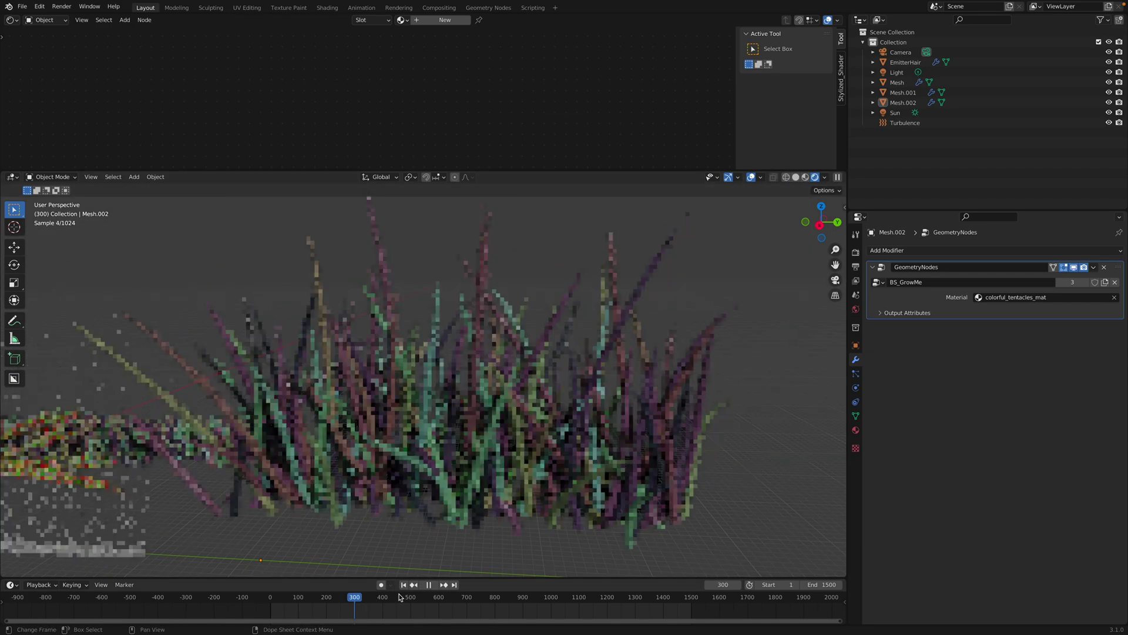
left_click_drag(353, 597, 495, 597)
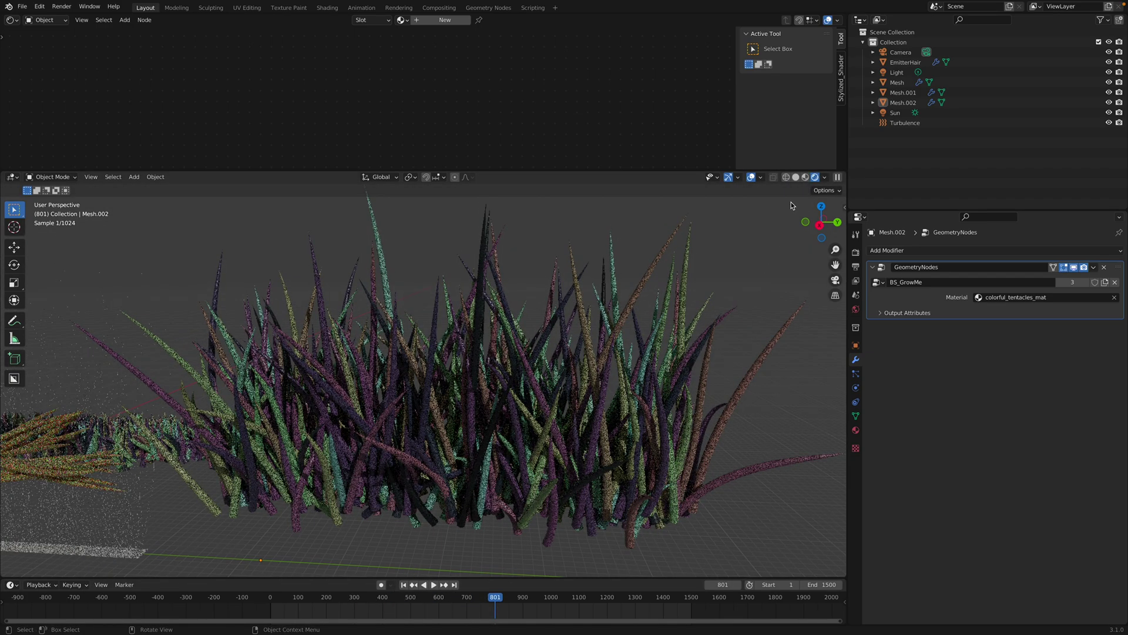
left_click(797, 176)
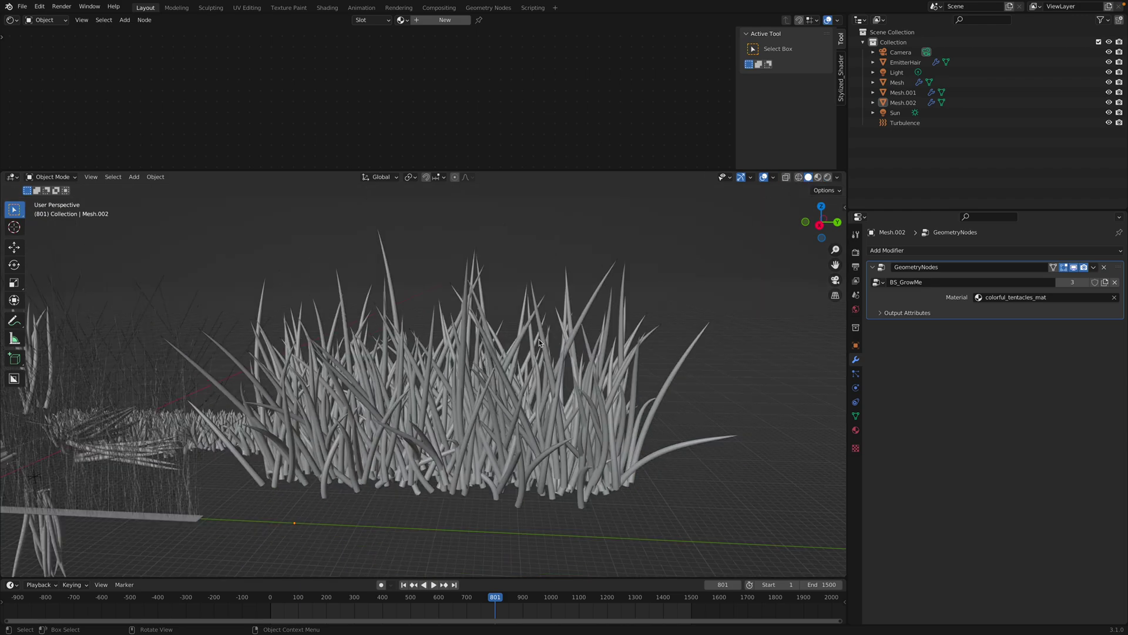
scroll(602, 353, "down", 3)
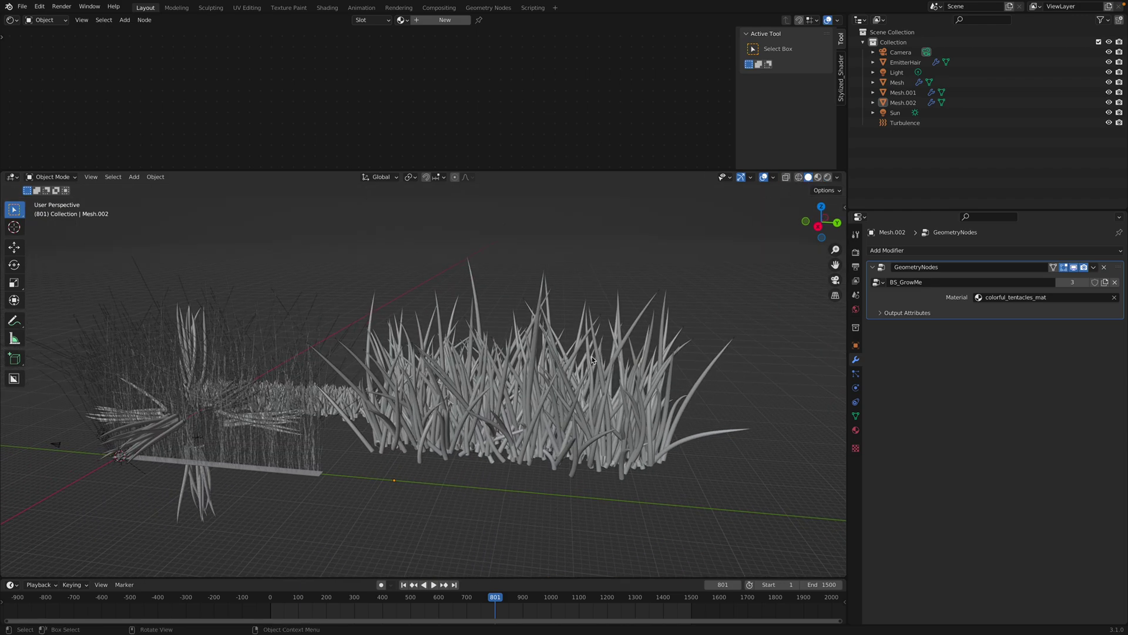